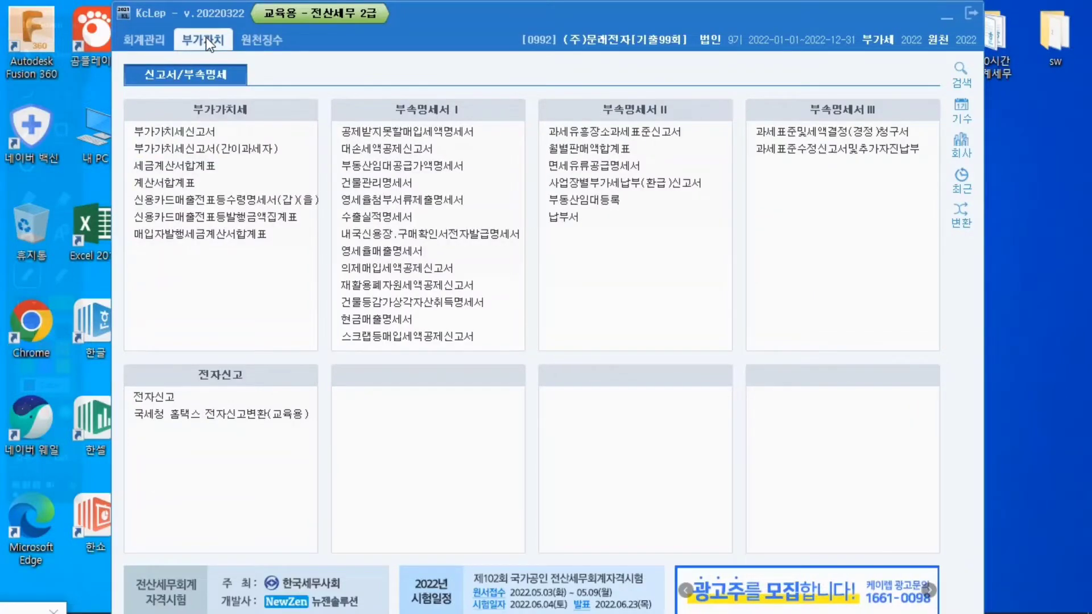
# Open the real-estate rental supply statement (부동산임대공급가액명세서) and set the query period to October through December 2022.
pyautogui.click(384, 165)
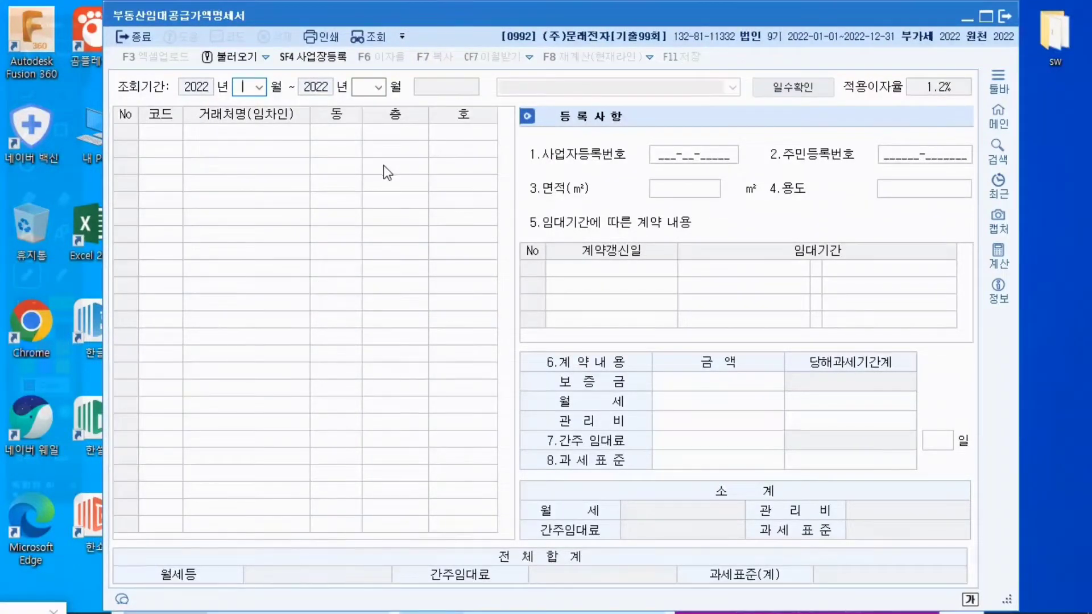
pyautogui.click(260, 88)
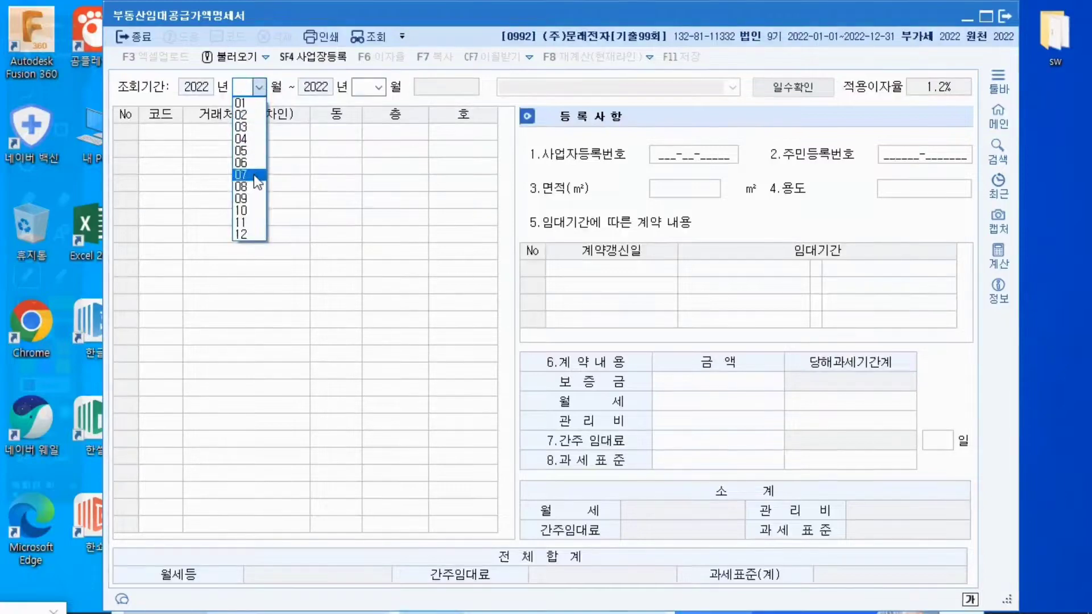
pyautogui.click(254, 206)
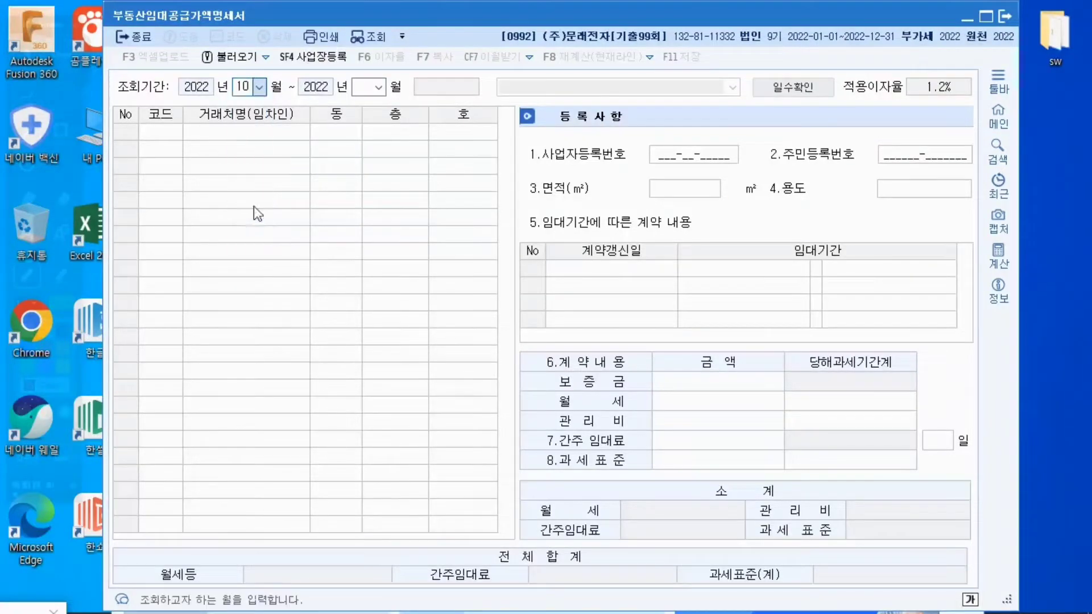
pyautogui.click(380, 88)
pyautogui.click(363, 233)
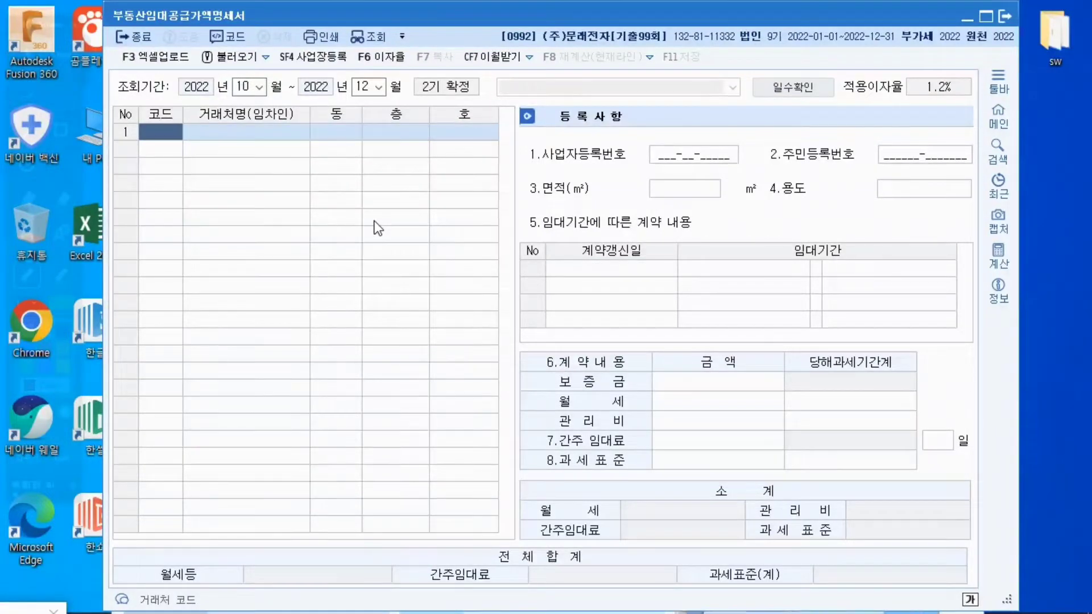
# Set the applicable interest rate (적용이자율) to 1.2%.
pyautogui.click(392, 58)
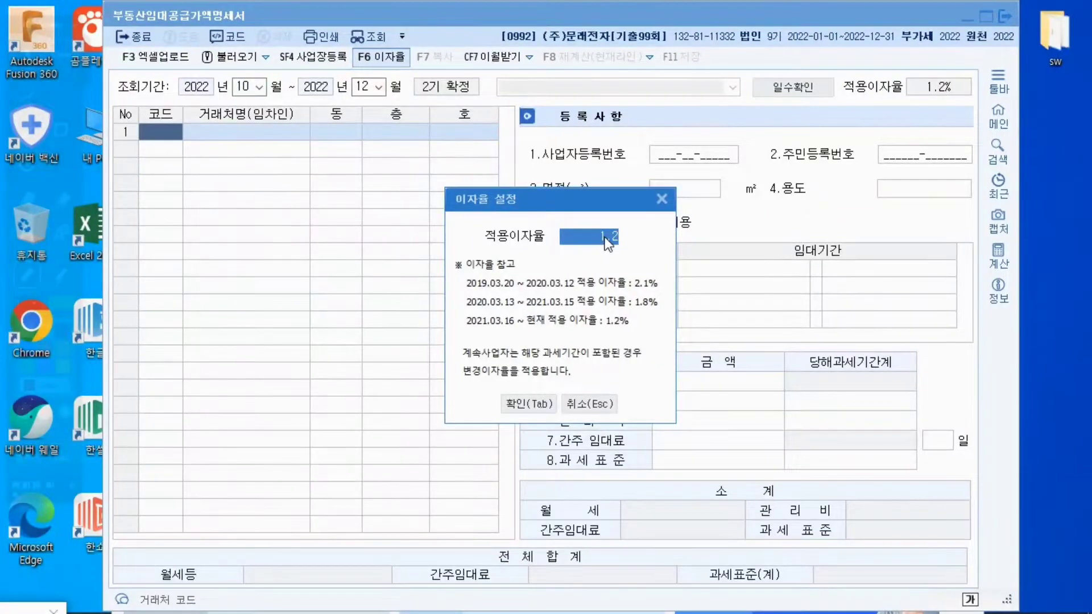
pyautogui.write('1.3')
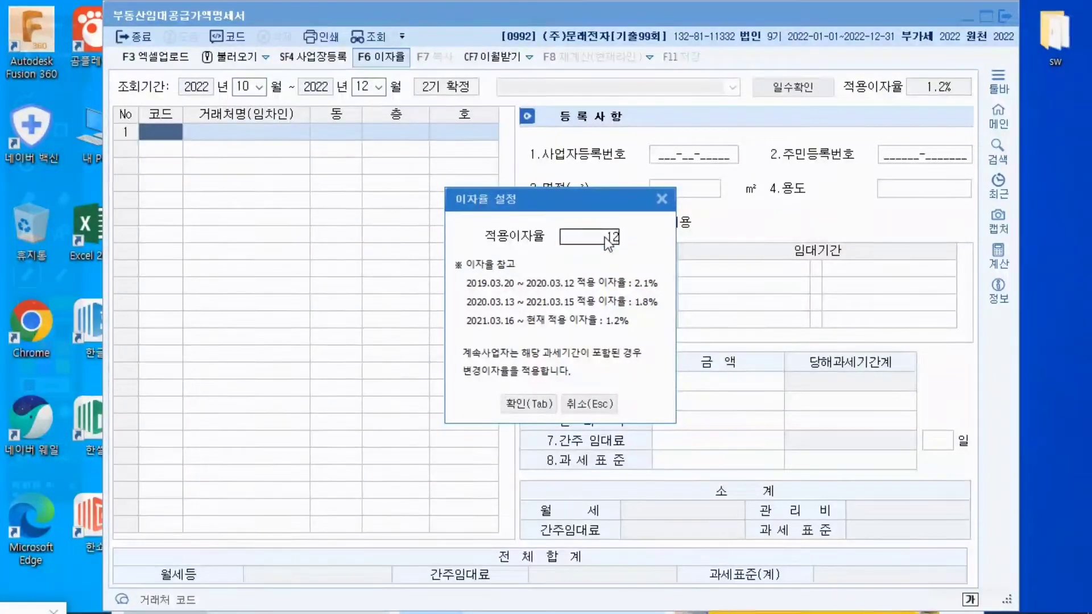
pyautogui.press('BackSpace')
pyautogui.press('BackSpace')
pyautogui.write('.3')
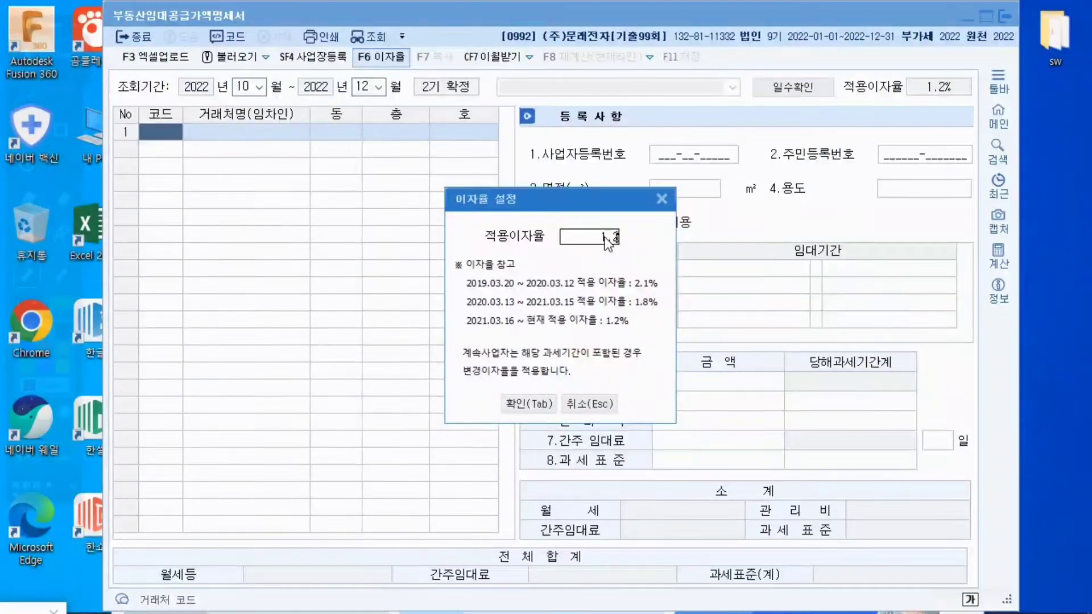
pyautogui.click(528, 404)
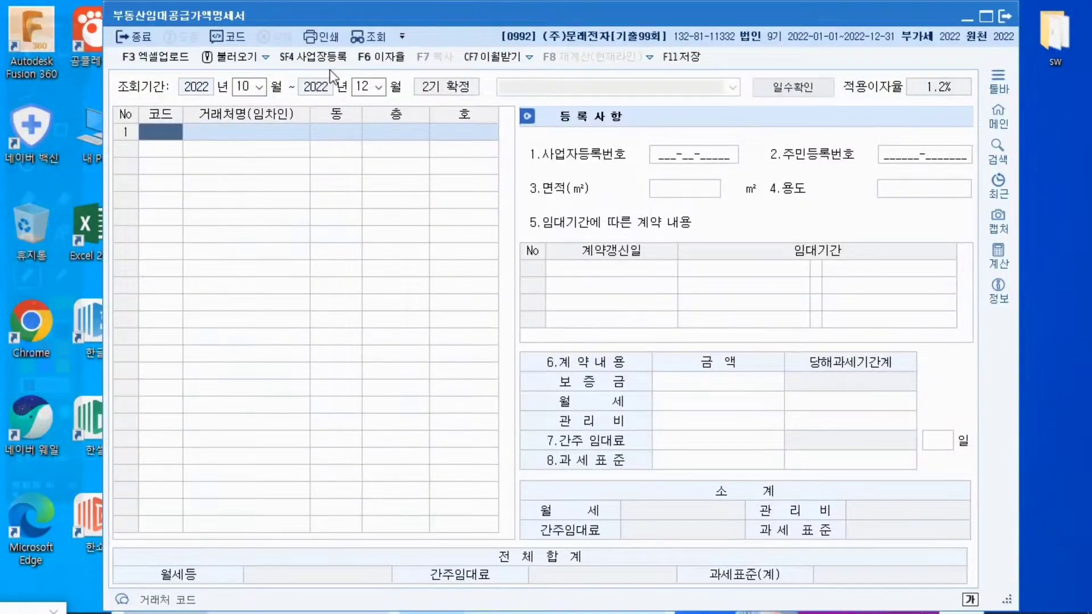
# Add 혼맥잔치 as the first tenant, on floor 1, unit 101.
pyautogui.press('F2')
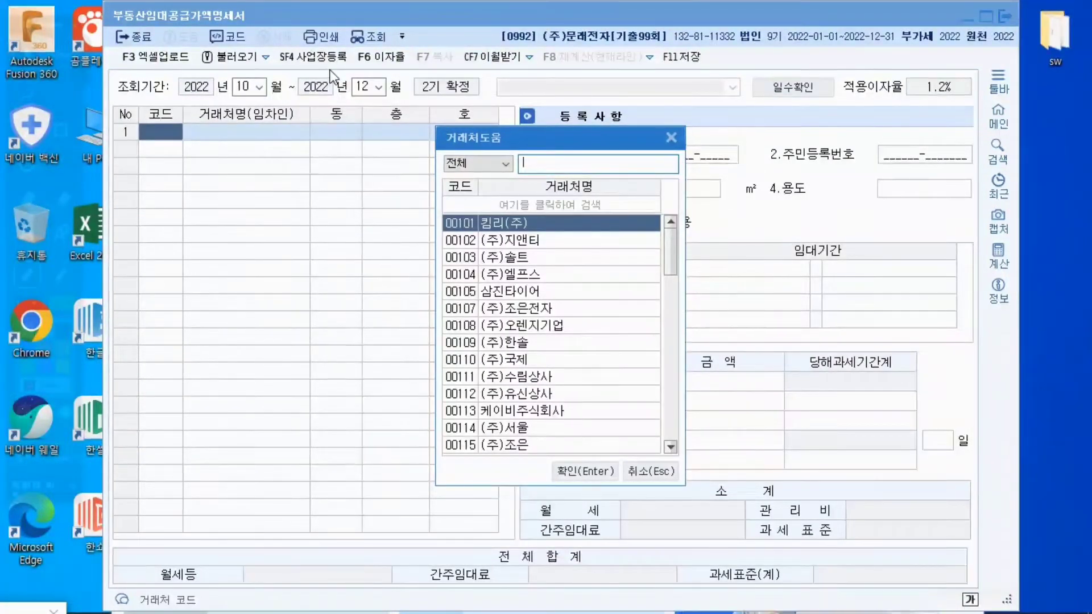
pyautogui.write('혼')
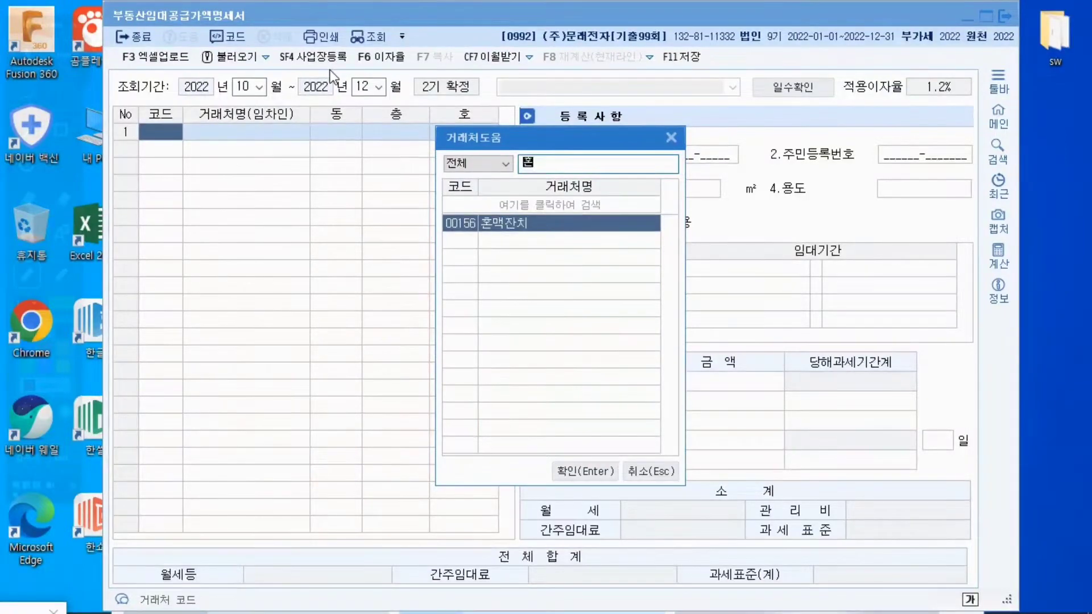
pyautogui.press('Return')
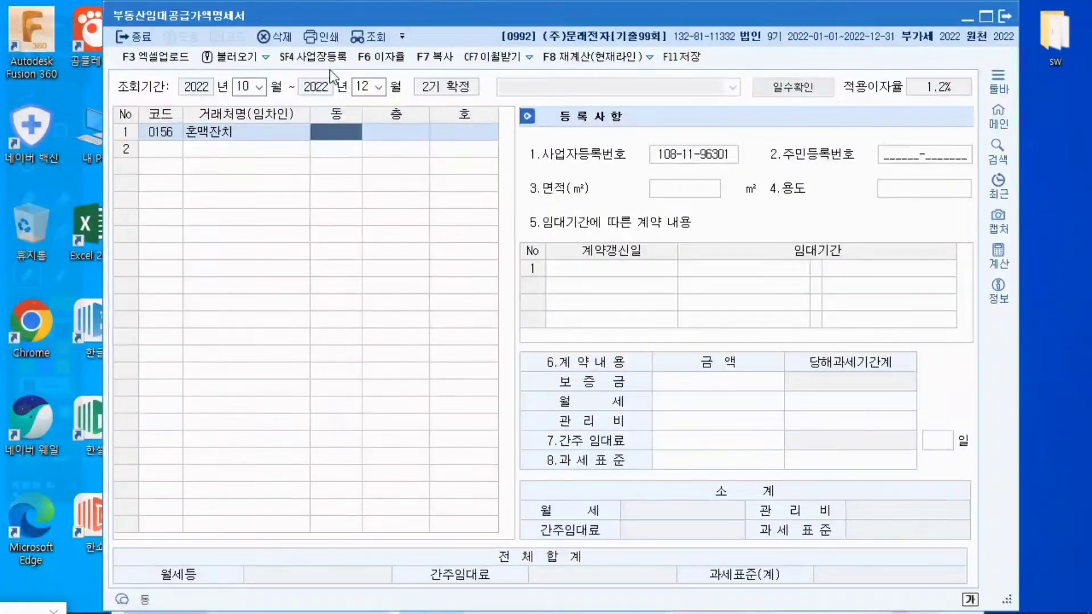
pyautogui.press('Return')
pyautogui.write('1')
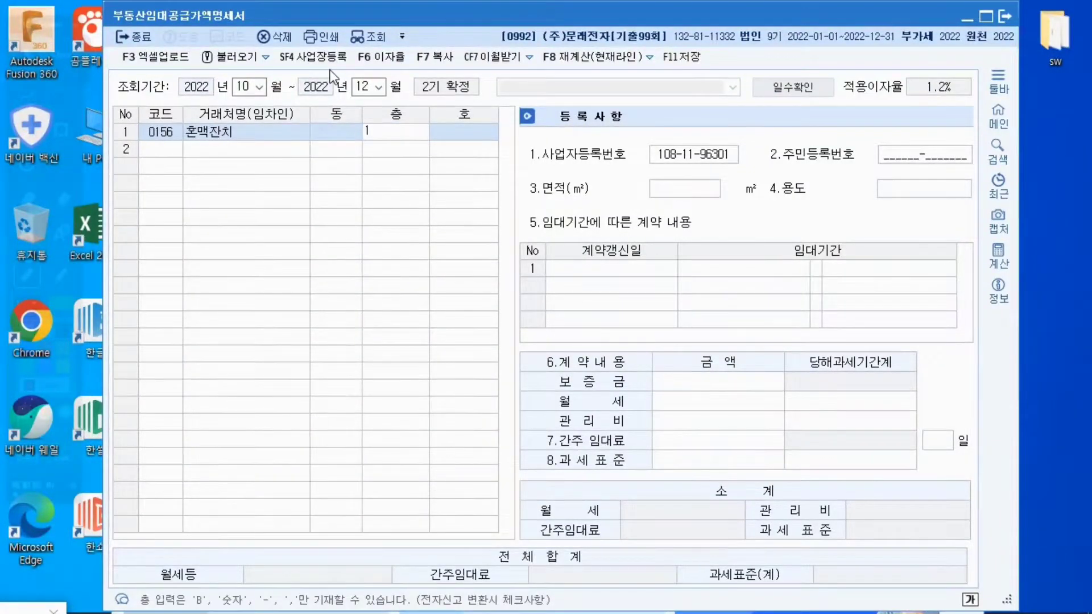
pyautogui.press('Return')
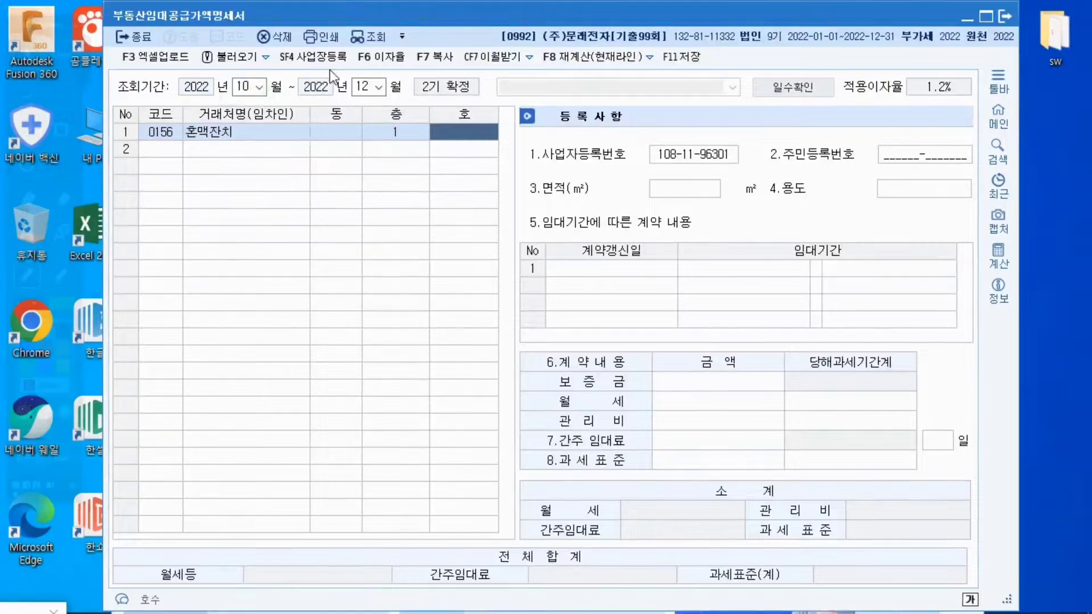
pyautogui.write('101')
pyautogui.press('Return')
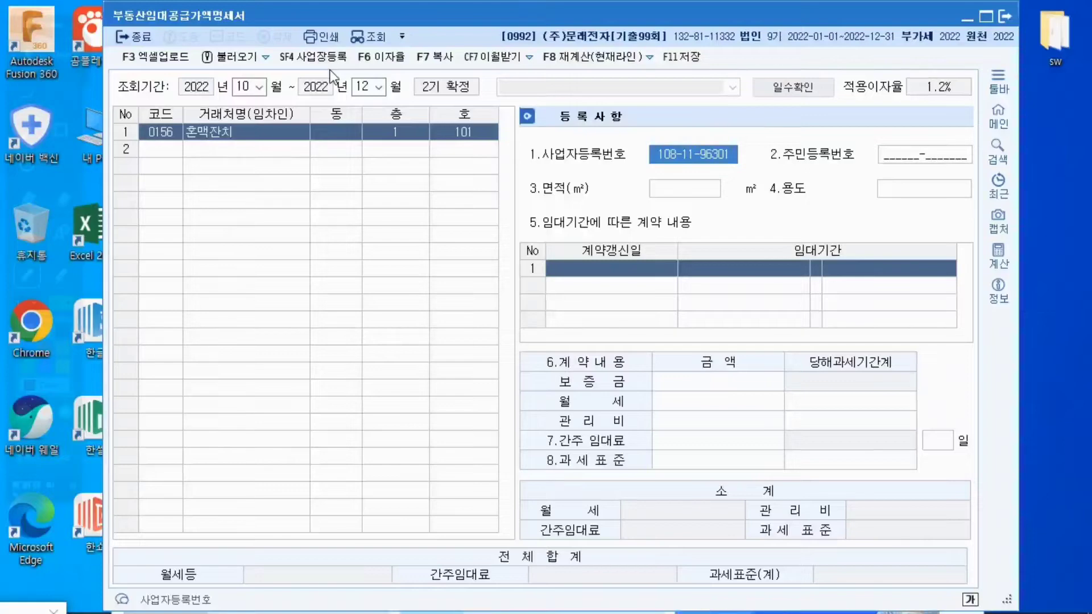
# Register 혼맥잔치's leased area as 330 m² and its use (용도) as 점포.
pyautogui.press('Return')
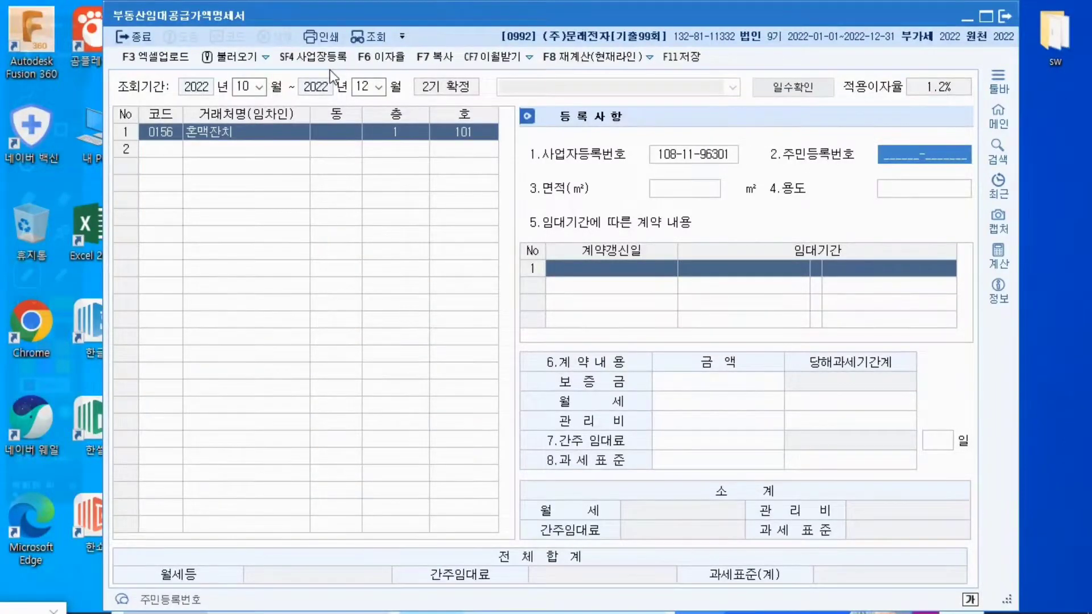
pyautogui.press('Return')
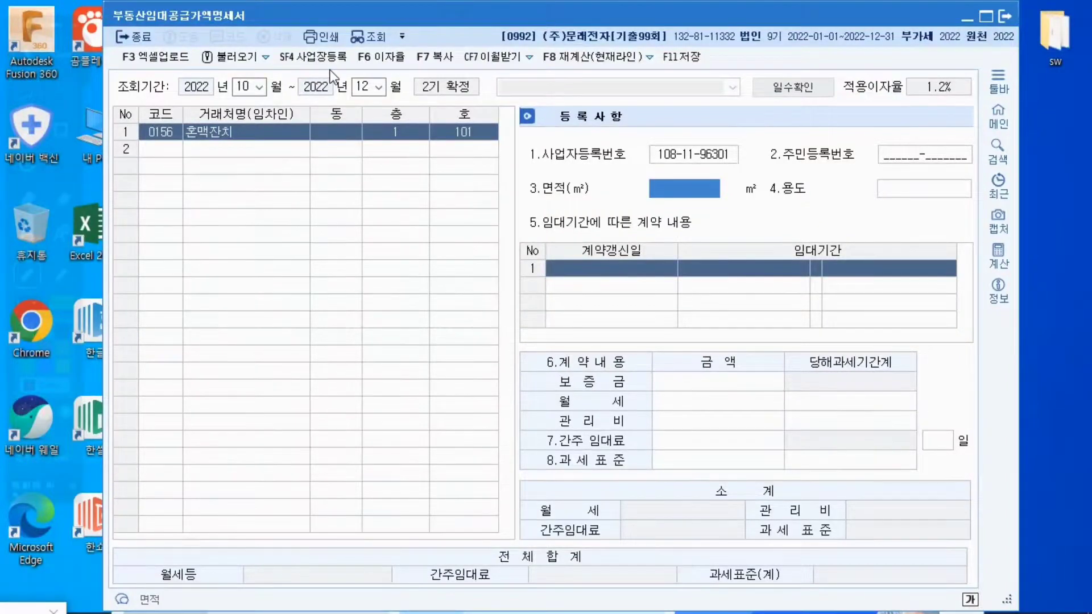
pyautogui.write('330')
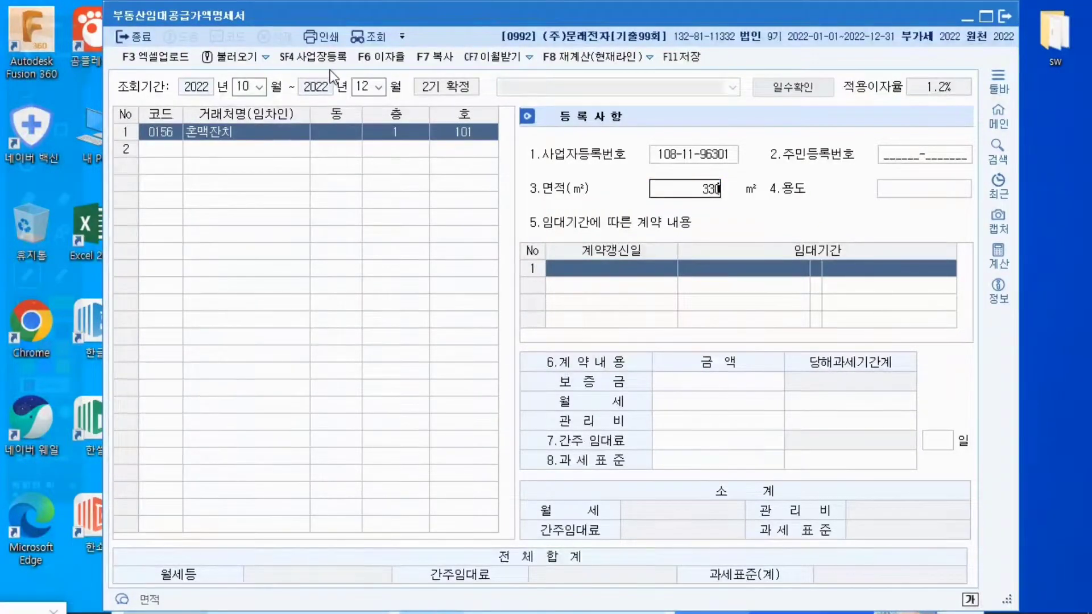
pyautogui.press('Return')
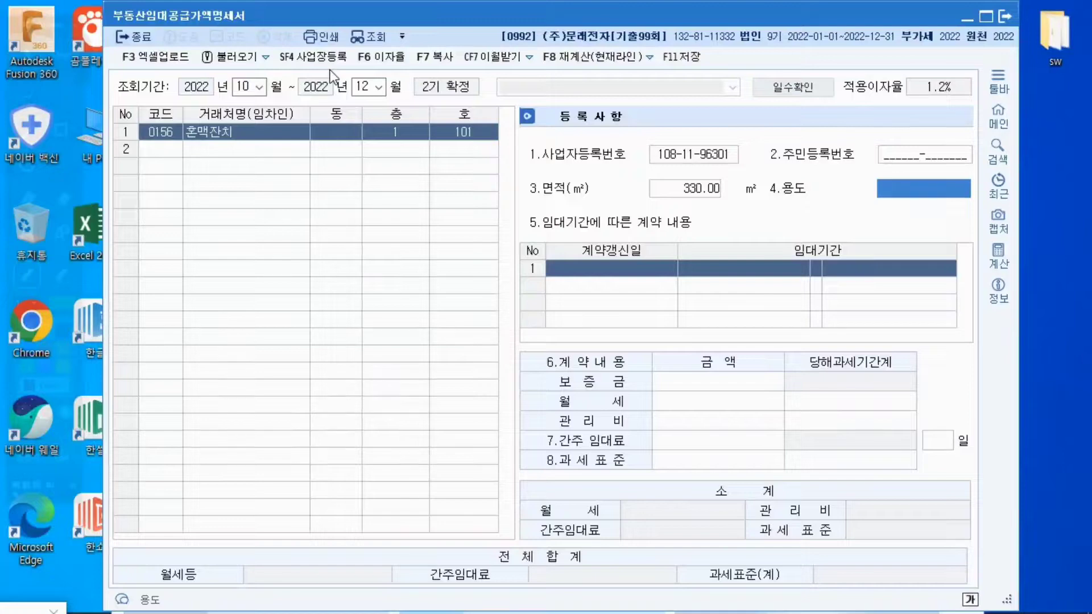
pyautogui.write('점')
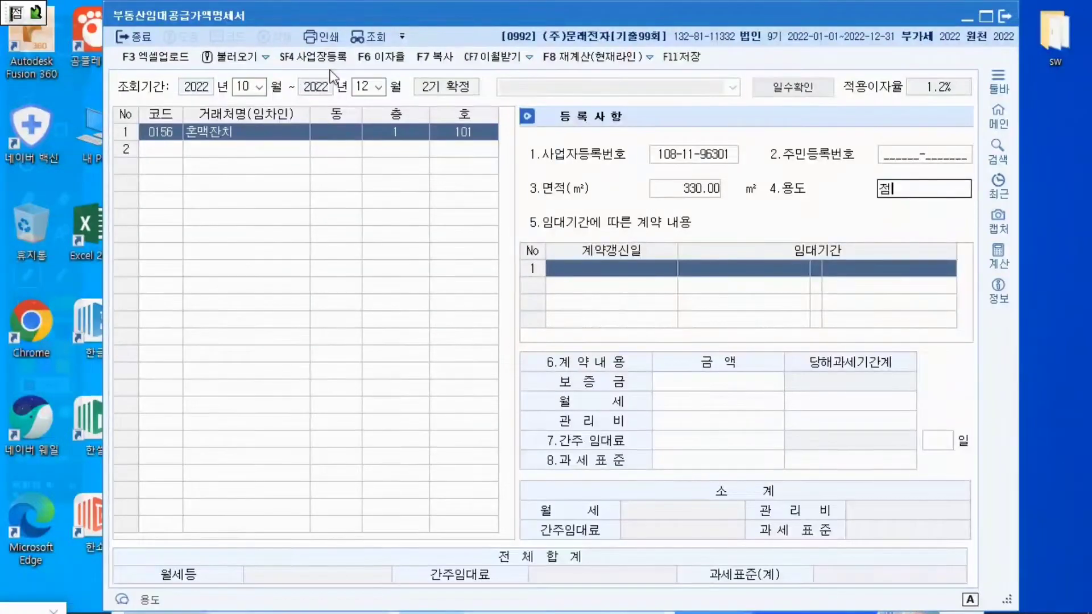
pyautogui.write('포')
pyautogui.press('Return')
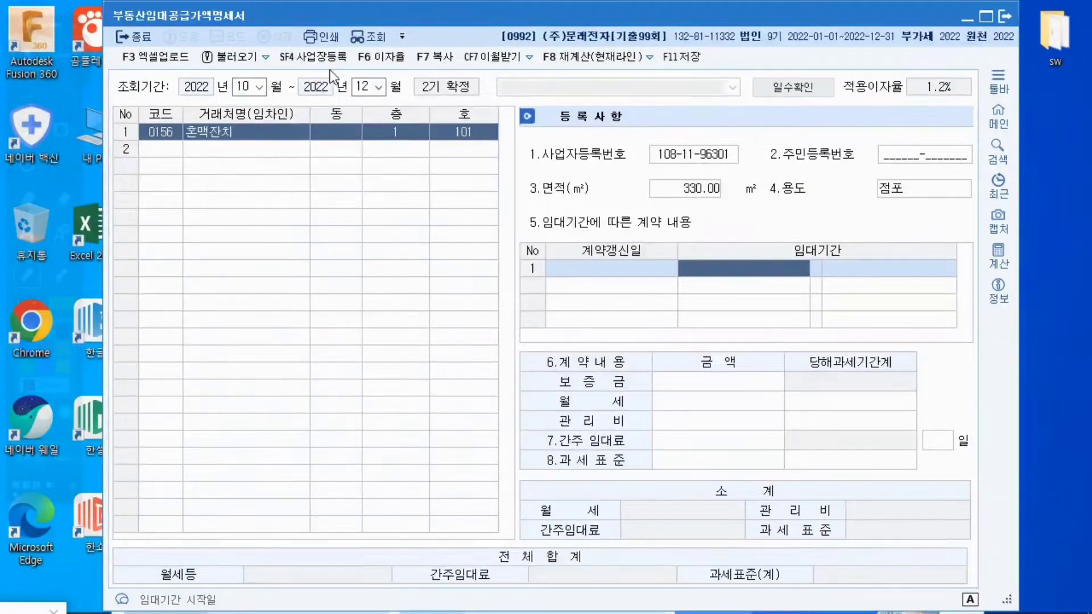
# Enter the lease period for 혼맥잔치 as 2021-07-01 to 2023-06-30.
pyautogui.write('2021-')
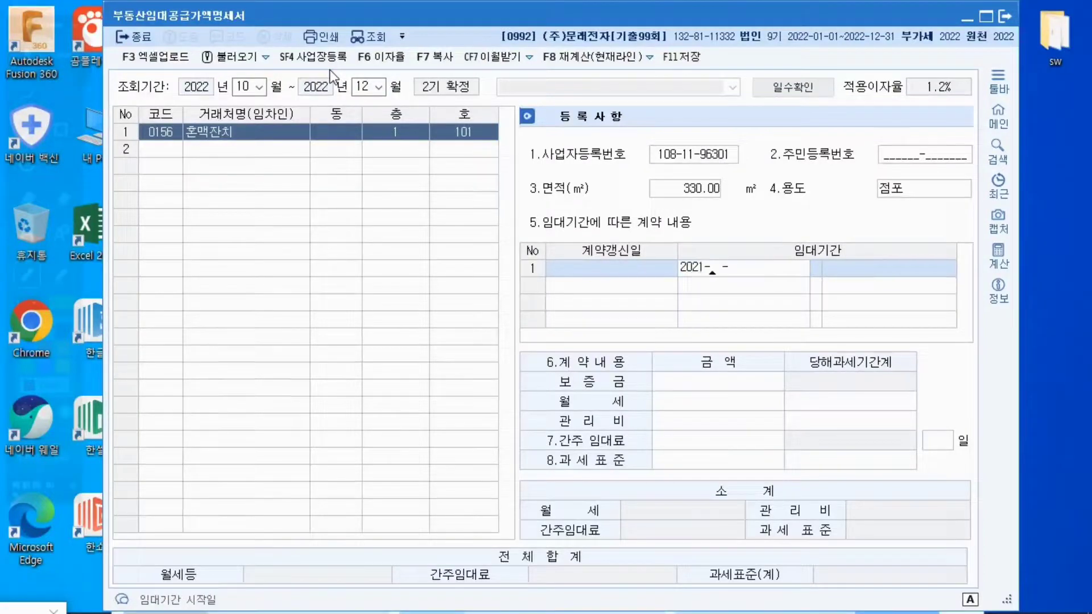
pyautogui.write('07-01')
pyautogui.press('Return')
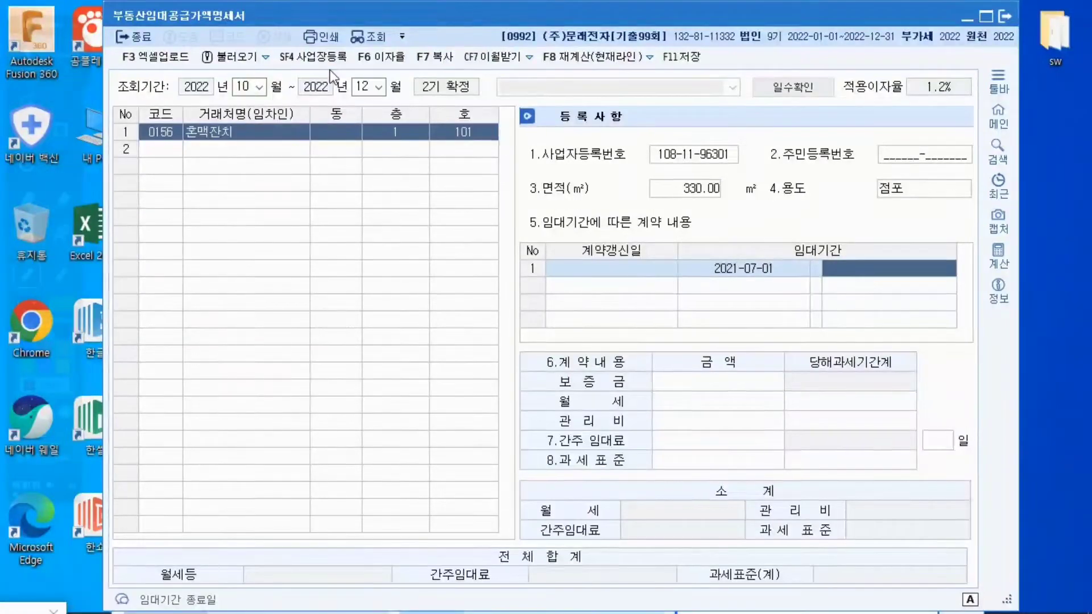
pyautogui.write('2023-0')
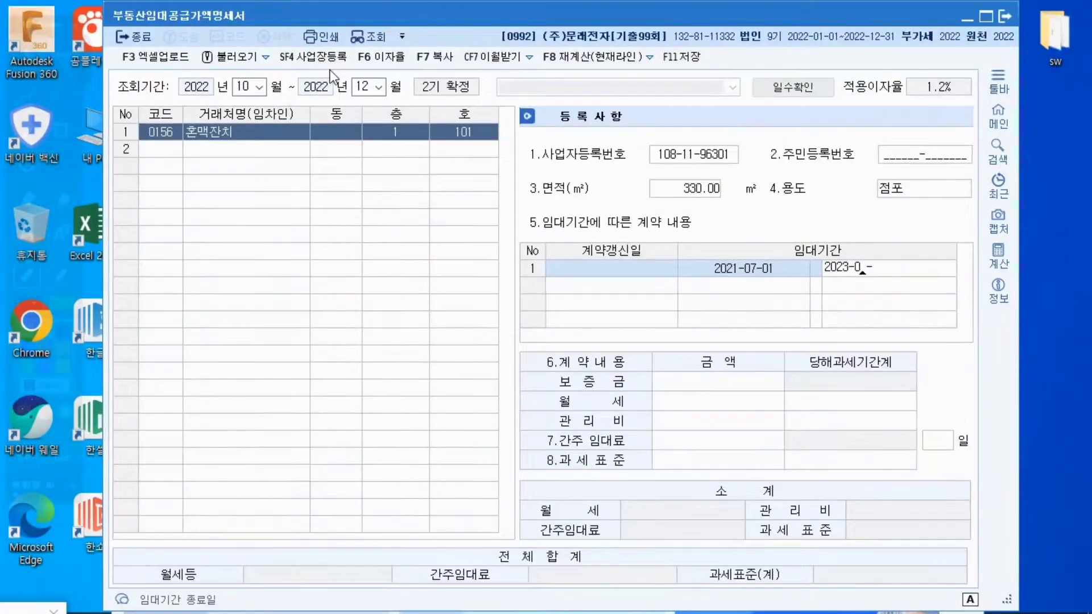
pyautogui.write('6-30')
pyautogui.press('Return')
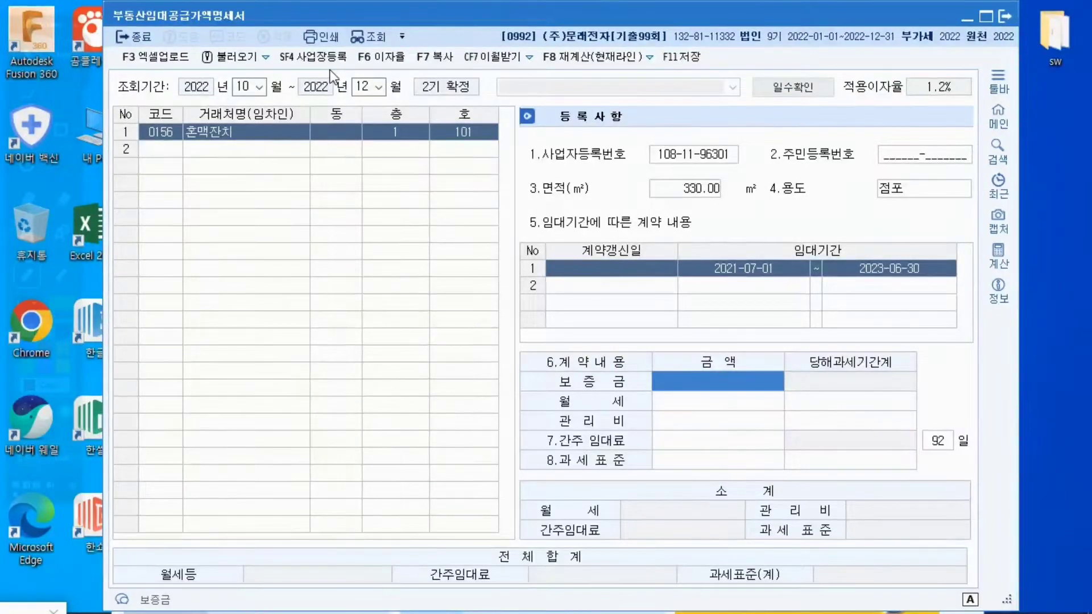
# Enter 혼맥잔치's contract amounts: deposit (보증금) 40,000,000 and monthly rent (월세) 2,500,000.
pyautogui.write('4')
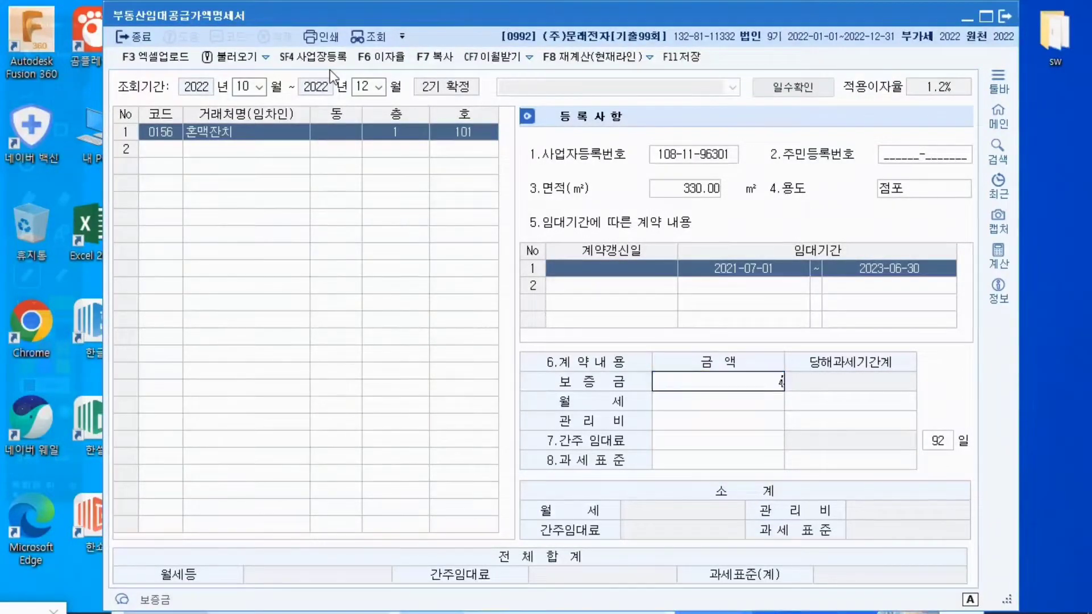
pyautogui.write('0,000,000')
pyautogui.press('Return')
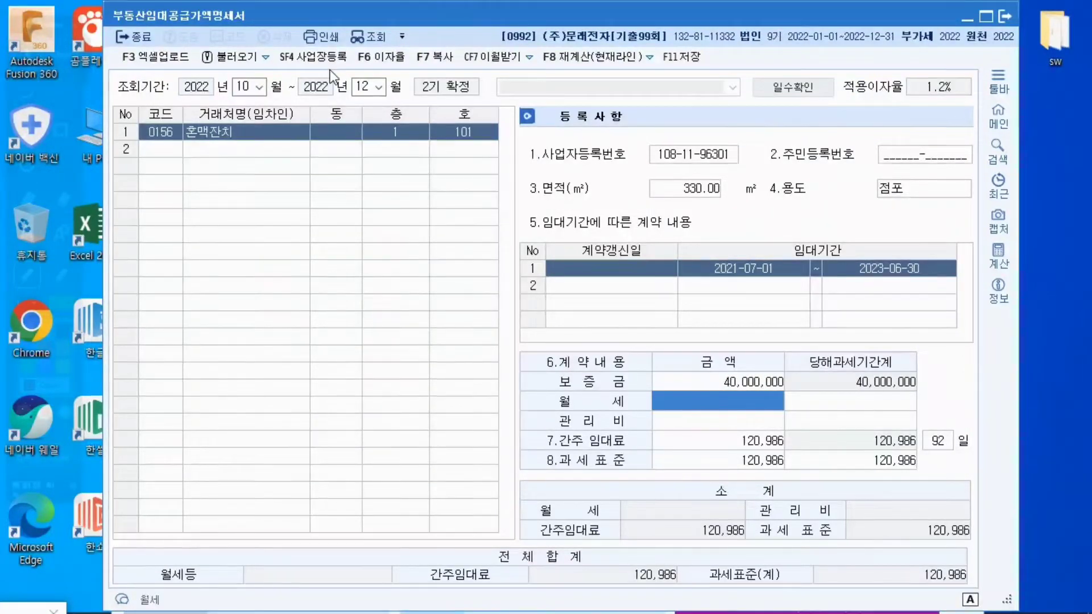
pyautogui.write('2500000')
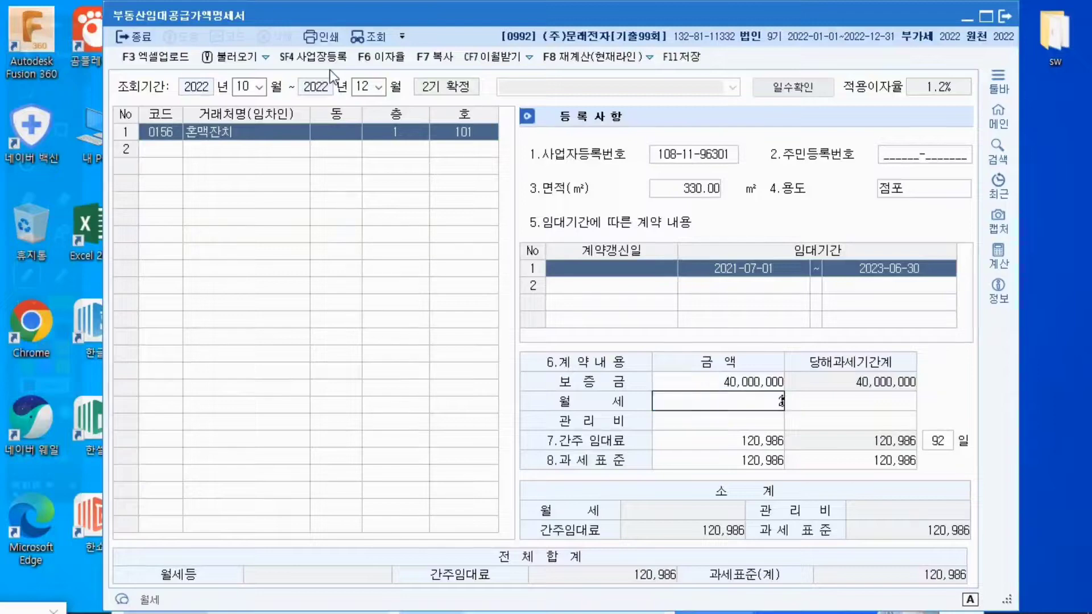
pyautogui.press('Return')
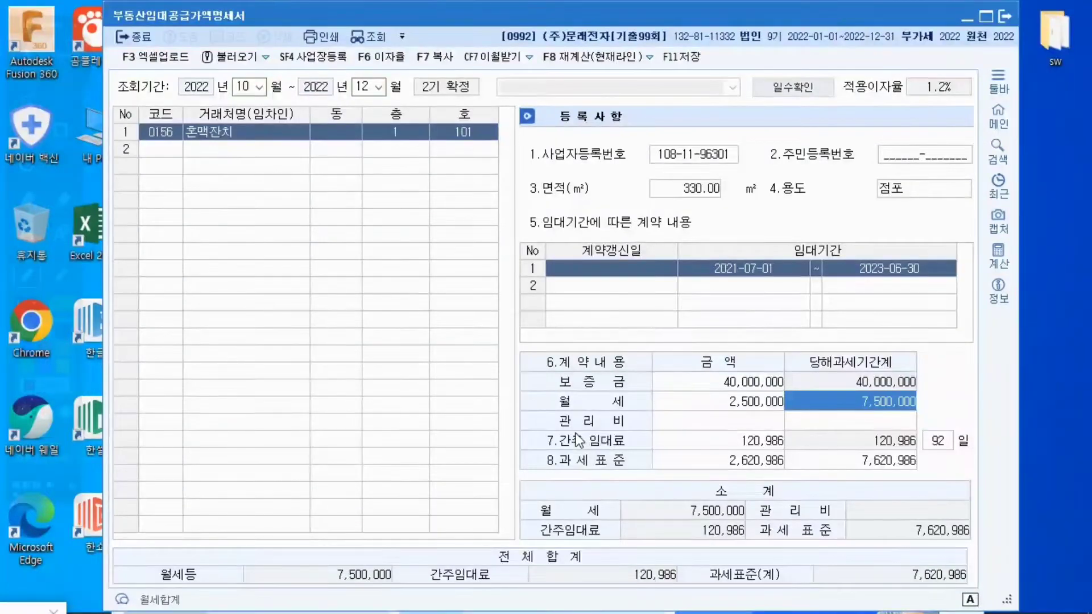
# Add (주)정선상회 as the second tenant, on floor 2, unit 201.
pyautogui.click(153, 151)
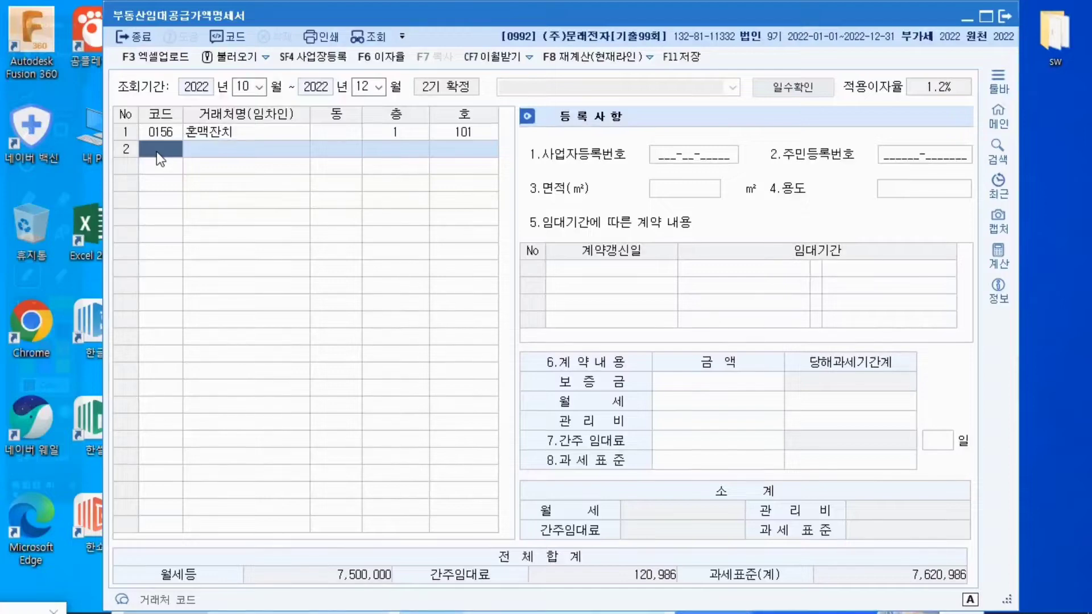
pyautogui.press('F2')
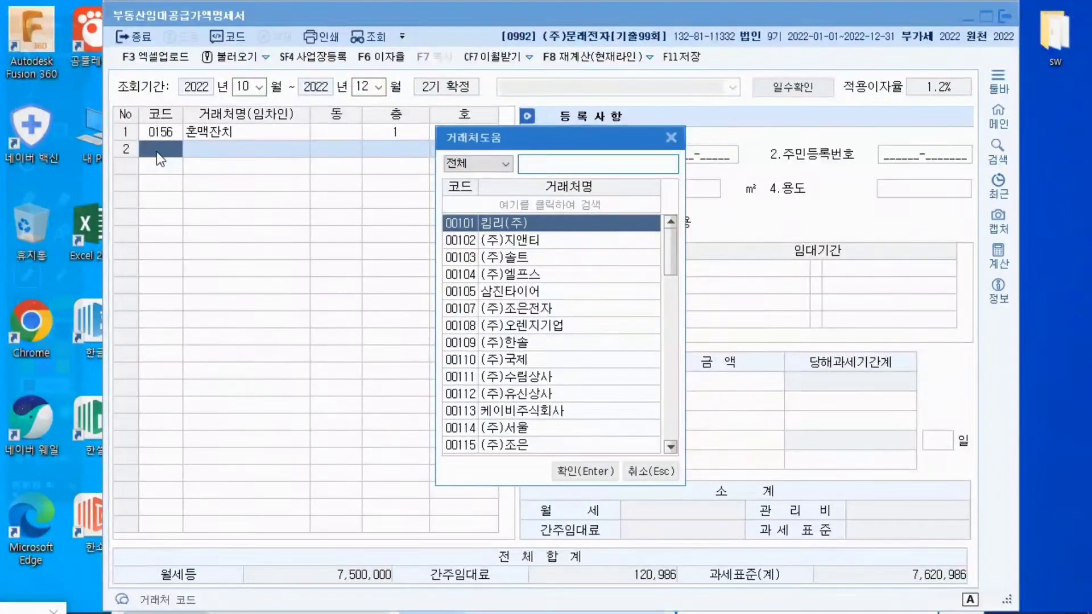
pyautogui.write('ㅈ')
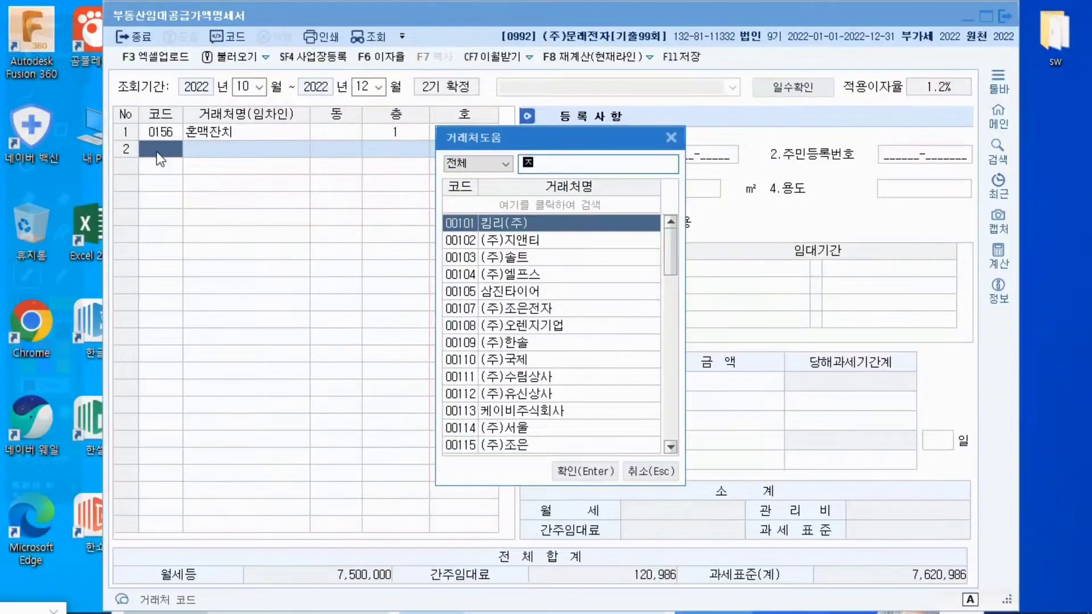
pyautogui.write('정선')
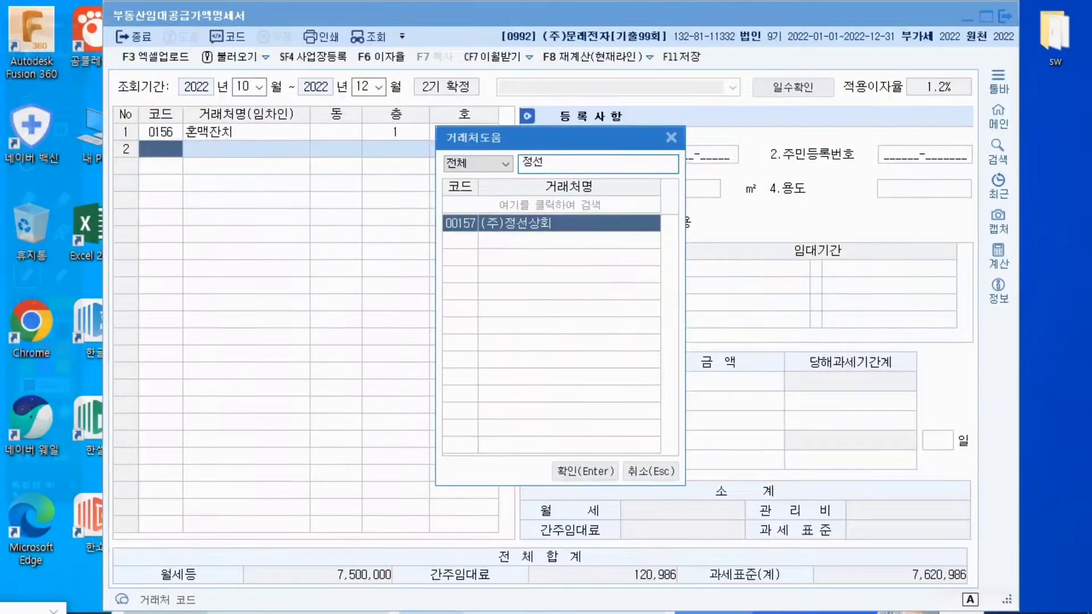
pyautogui.press('Return')
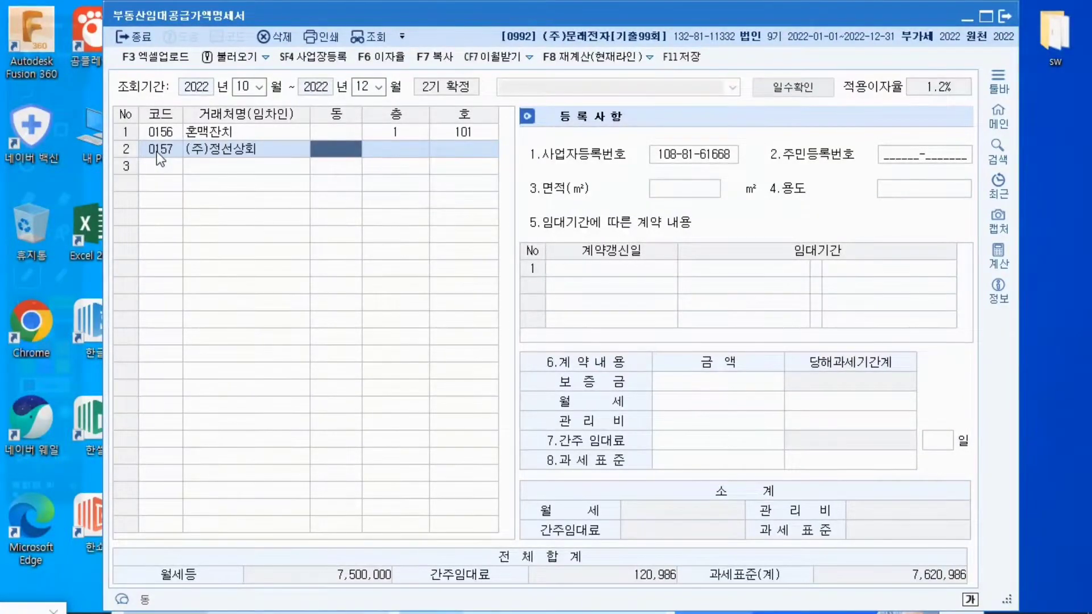
pyautogui.press('Return')
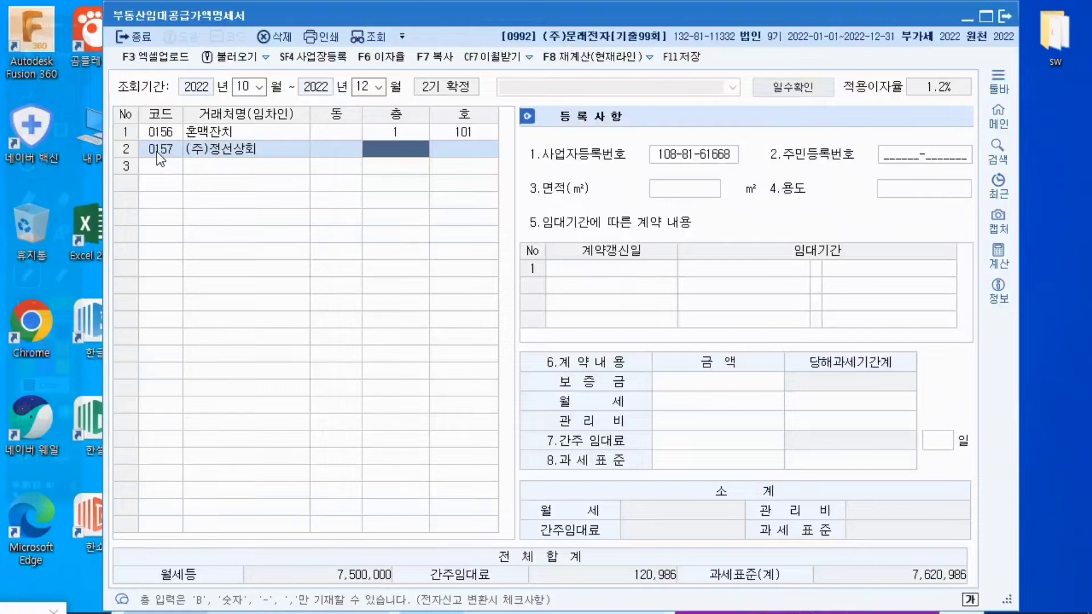
pyautogui.write('2')
pyautogui.press('Return')
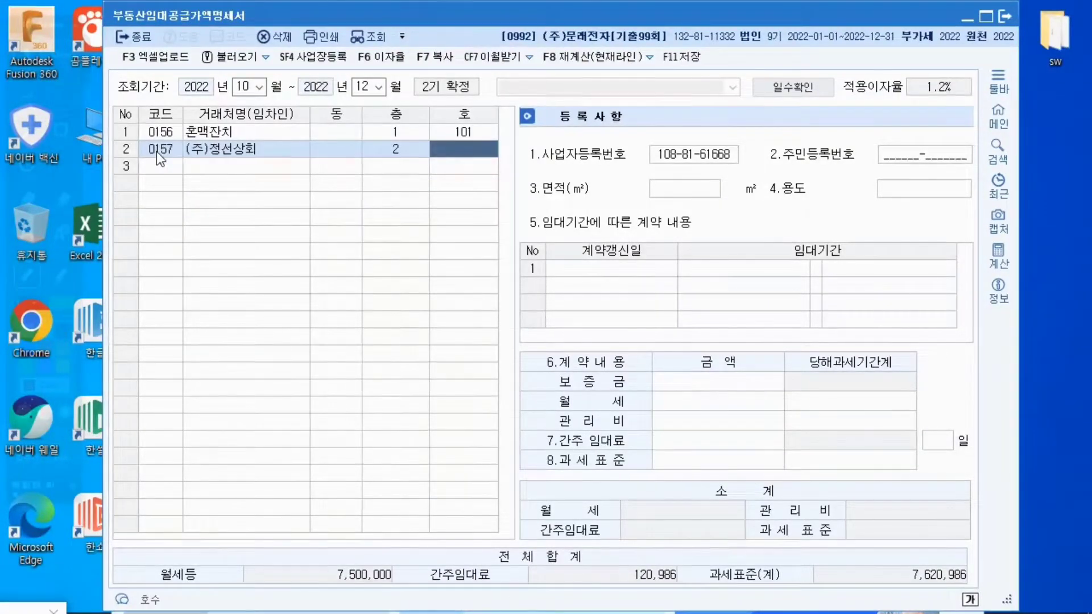
pyautogui.write('201')
pyautogui.press('Return')
# Register (주)정선상회's leased area as 330 m² and its use (용도) as 사무실.
pyautogui.press('Return')
pyautogui.press('Return')
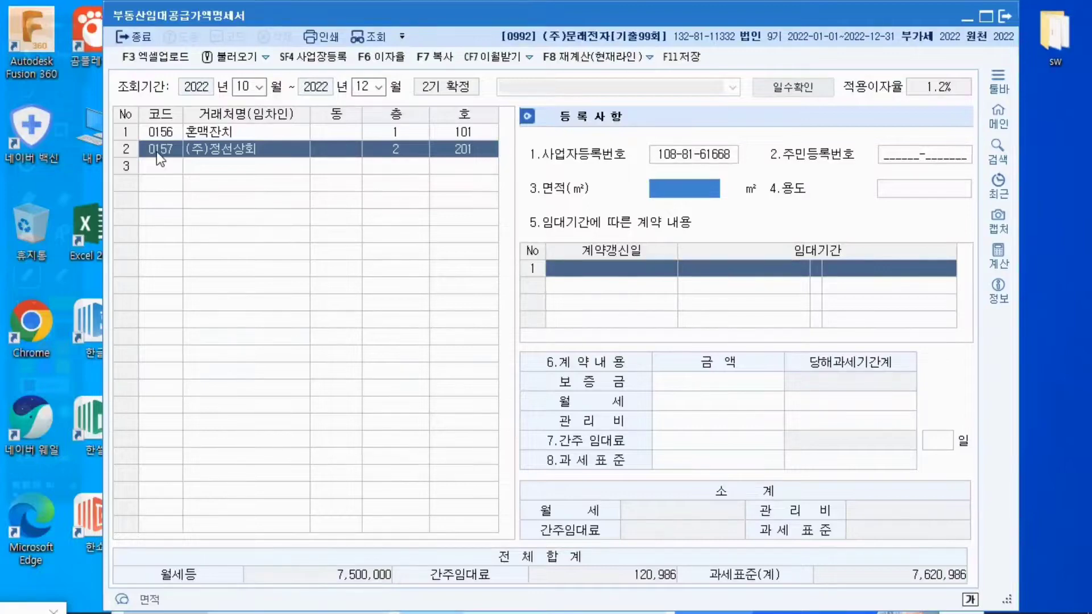
pyautogui.write('330')
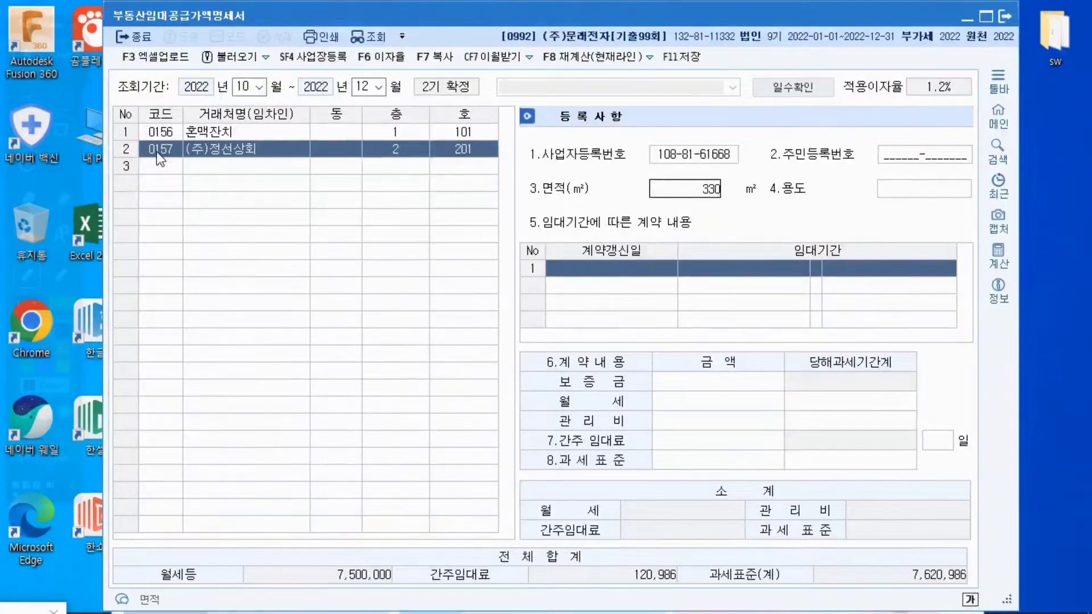
pyautogui.press('Return')
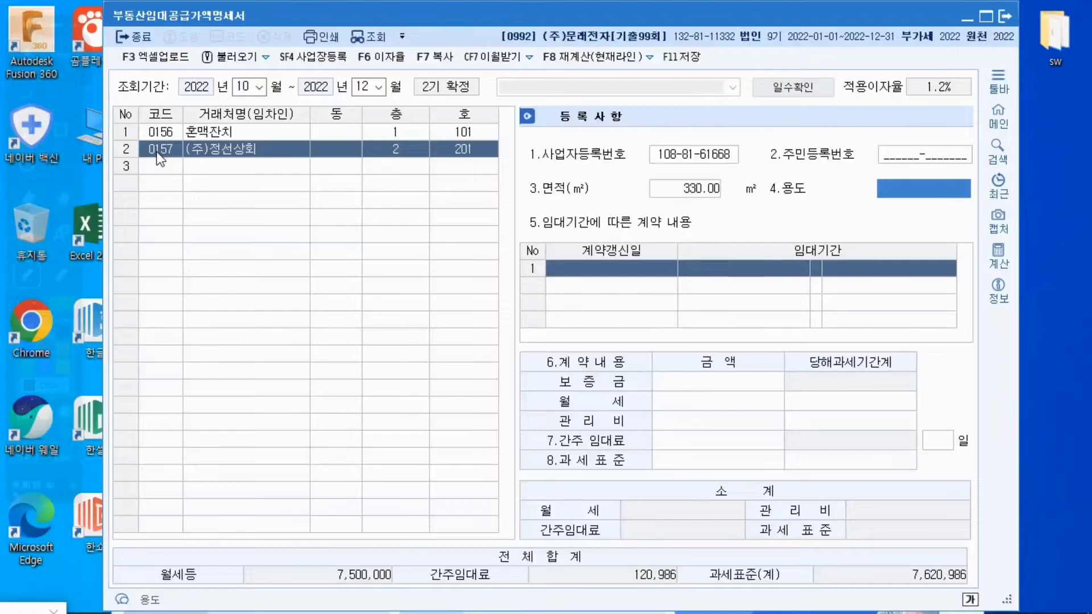
pyautogui.write('사무실')
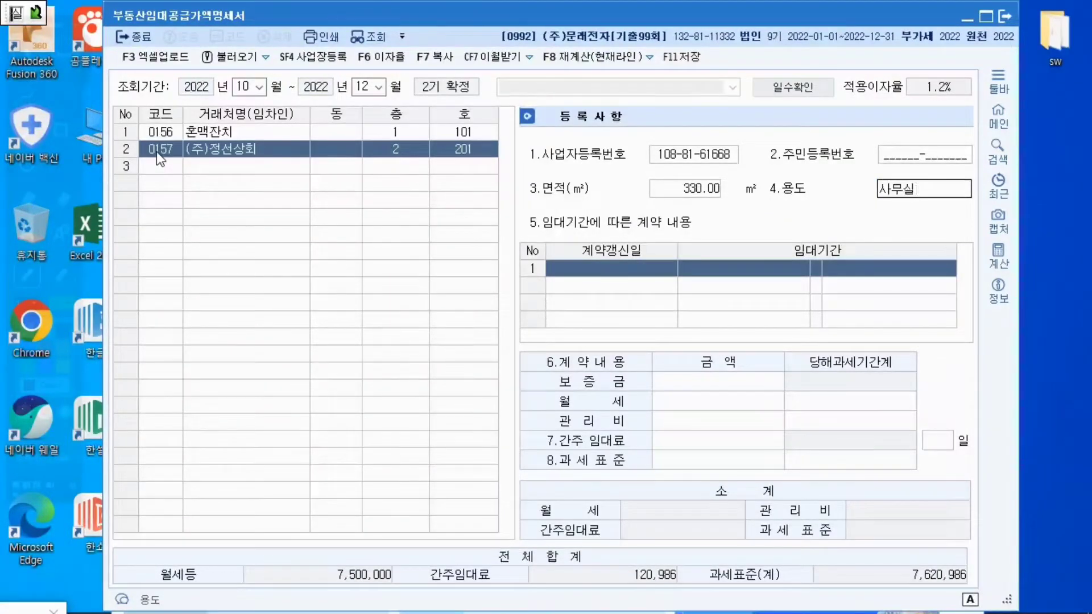
pyautogui.press('Return')
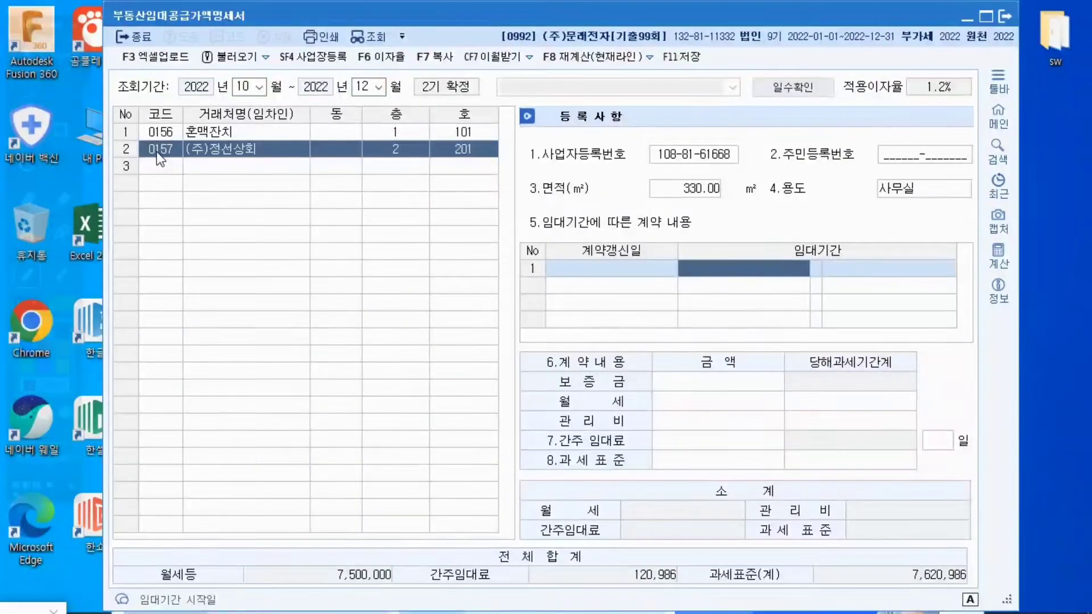
# Enter the original lease period for (주)정선상회 as 2020-11-01 to 2022-10-31.
pyautogui.write('2020-')
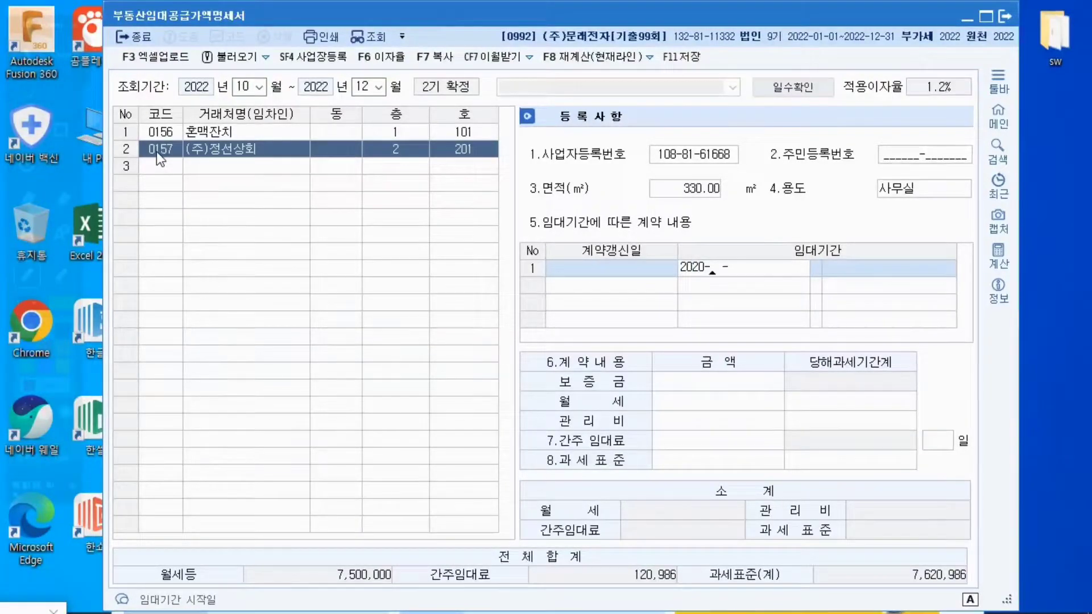
pyautogui.write('11-01')
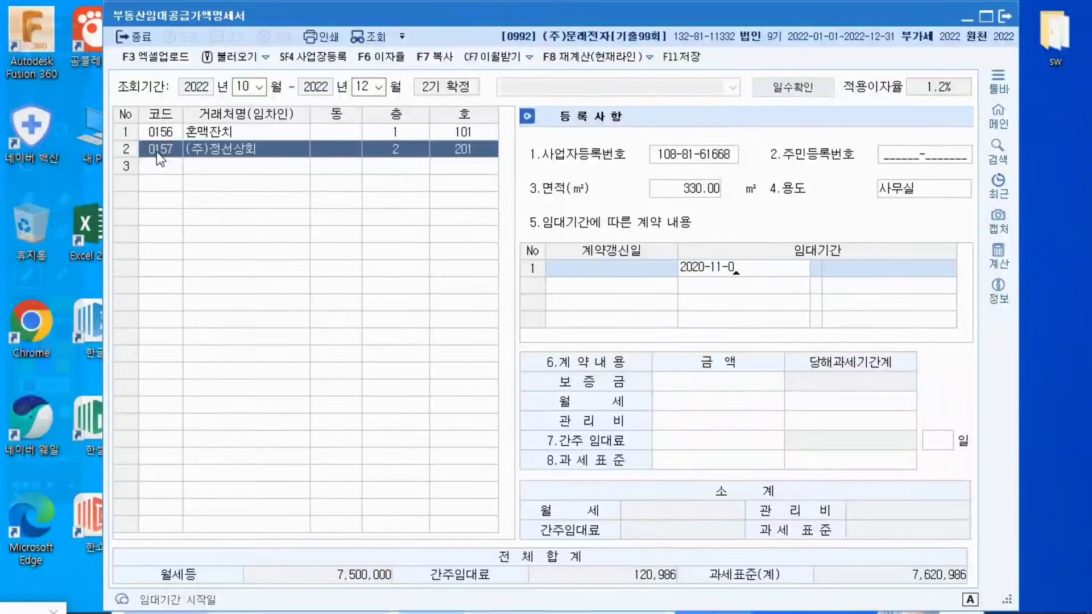
pyautogui.press('Return')
pyautogui.write('2022-')
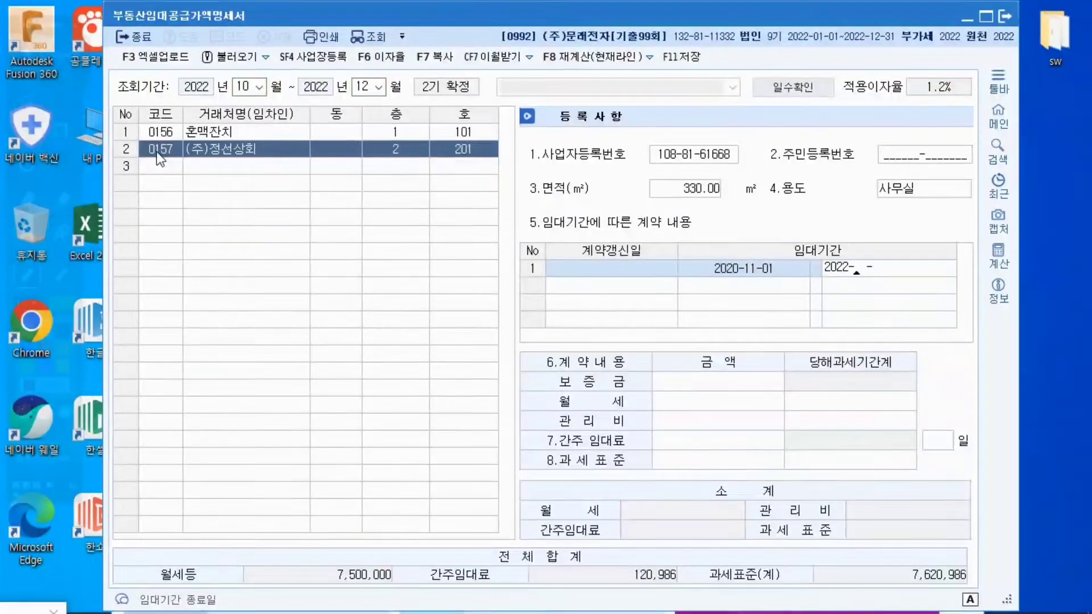
pyautogui.write('10-31')
pyautogui.press('Return')
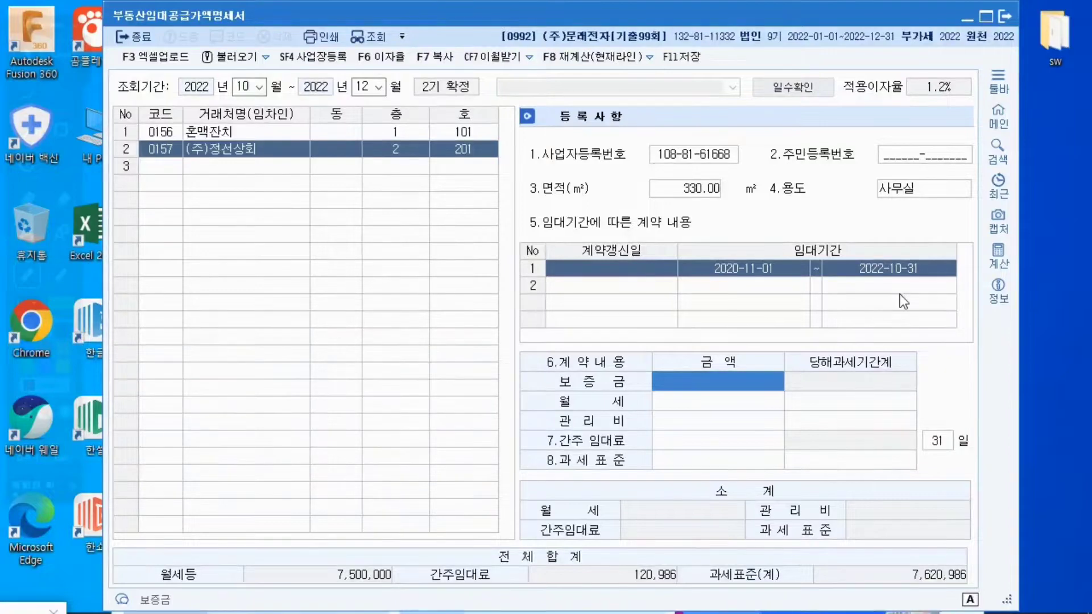
# Enter the original contract amounts for (주)정선상회: deposit (보증금) 20,000,000 and monthly rent (월세) 1,800,000.
pyautogui.write('20,000,000')
pyautogui.press('Return')
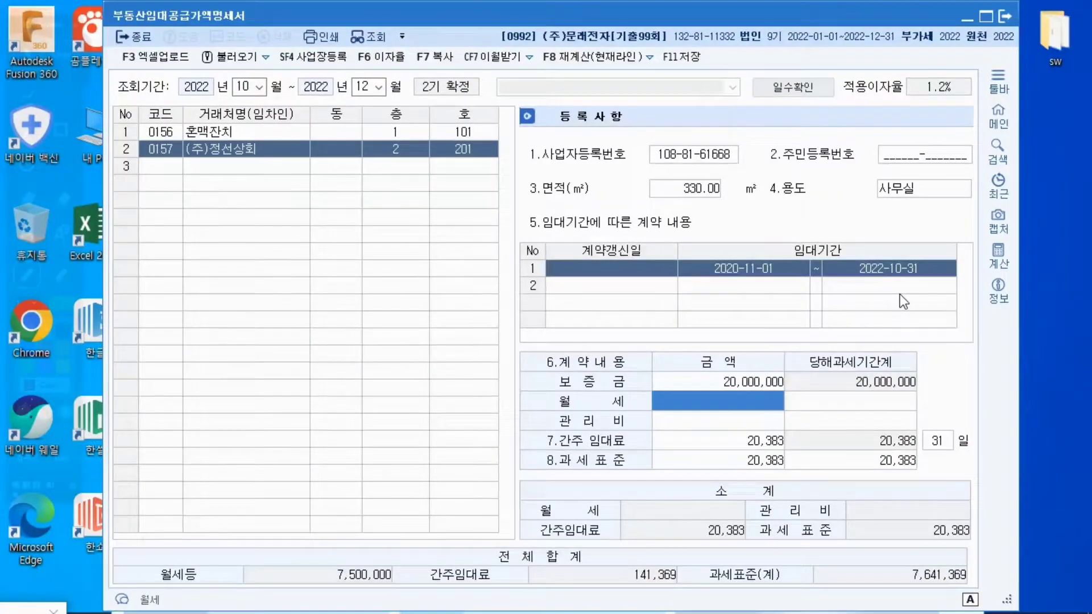
pyautogui.write('1800000')
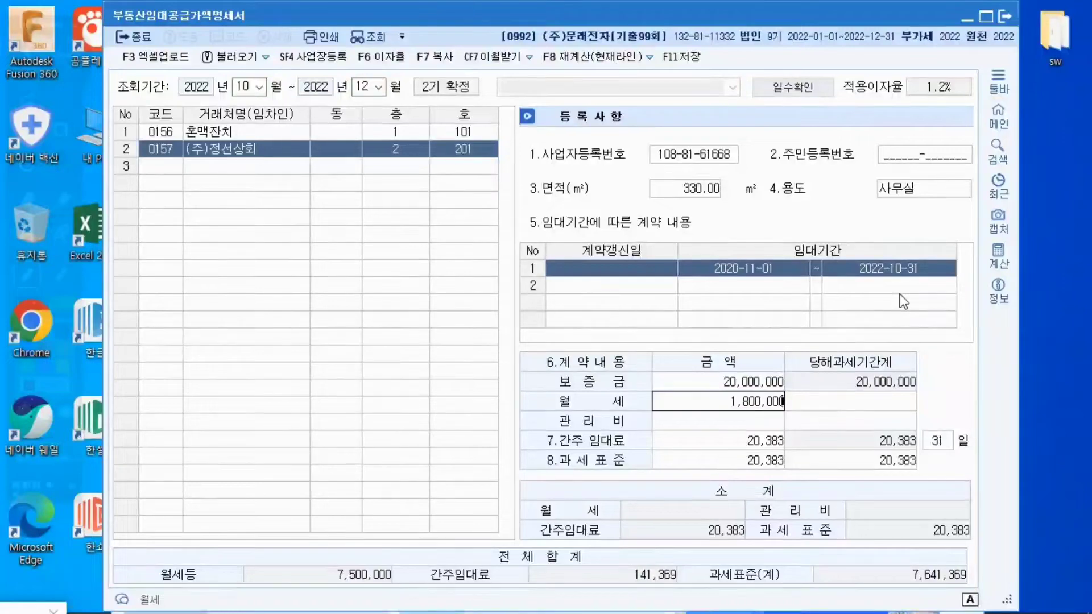
pyautogui.press('Return')
pyautogui.press('Return')
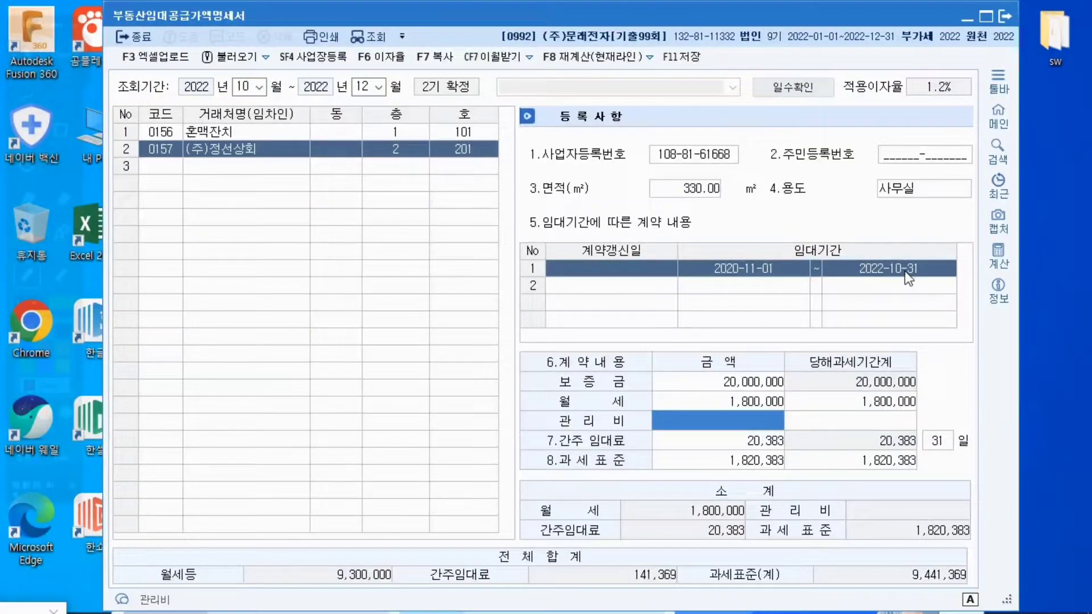
# Add a renewed contract for (주)정선상회 with renewal date (계약갱신일) 2022-11-01 and lease period 2022-11-01 to 2024-10-31.
pyautogui.click(638, 286)
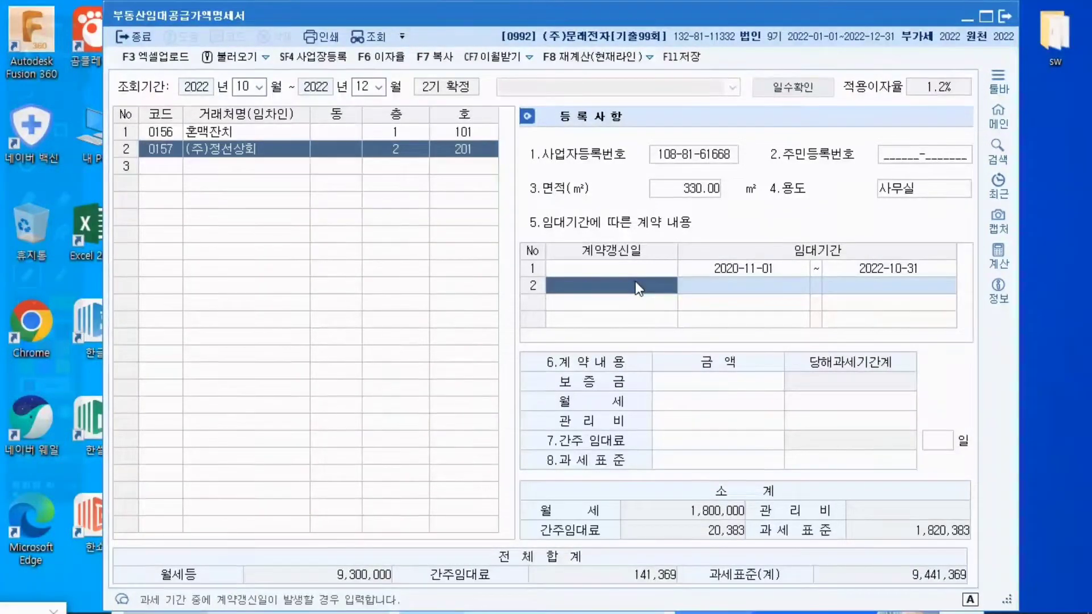
pyautogui.write('202')
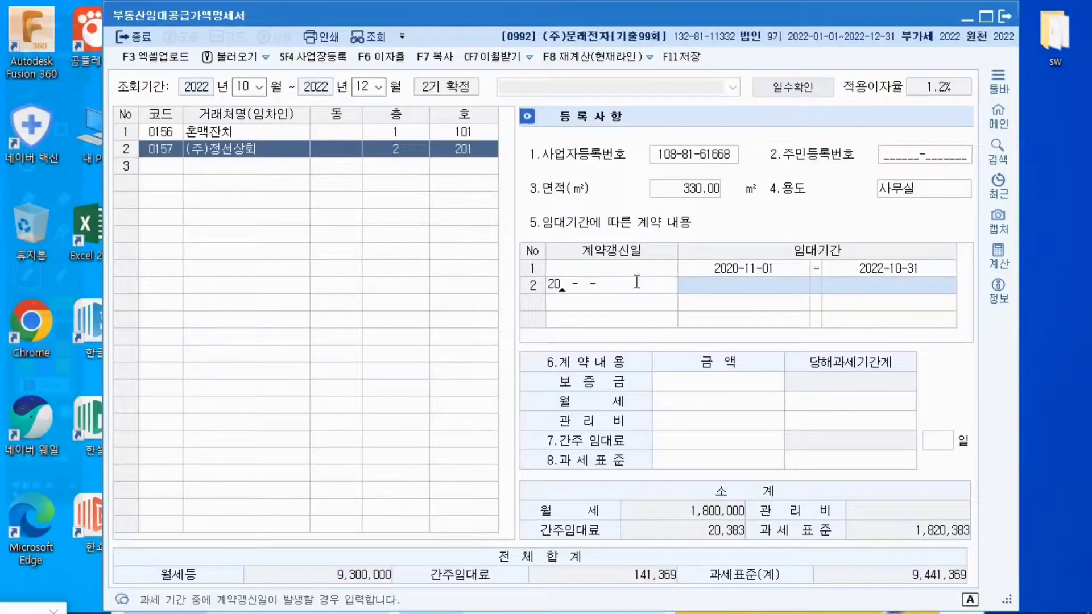
pyautogui.write('2-')
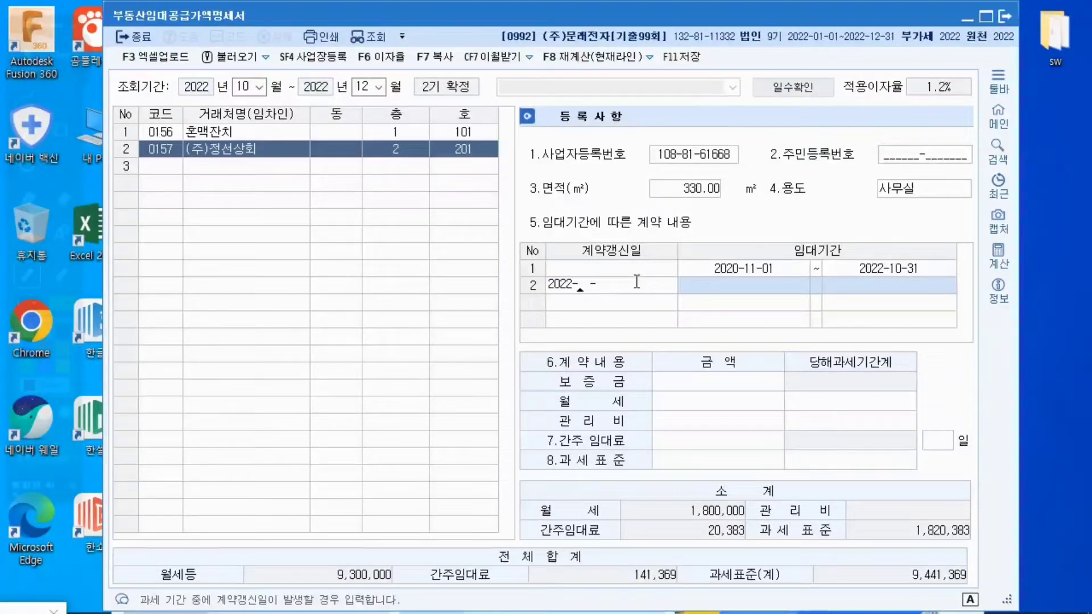
pyautogui.write('11-01')
pyautogui.press('Return')
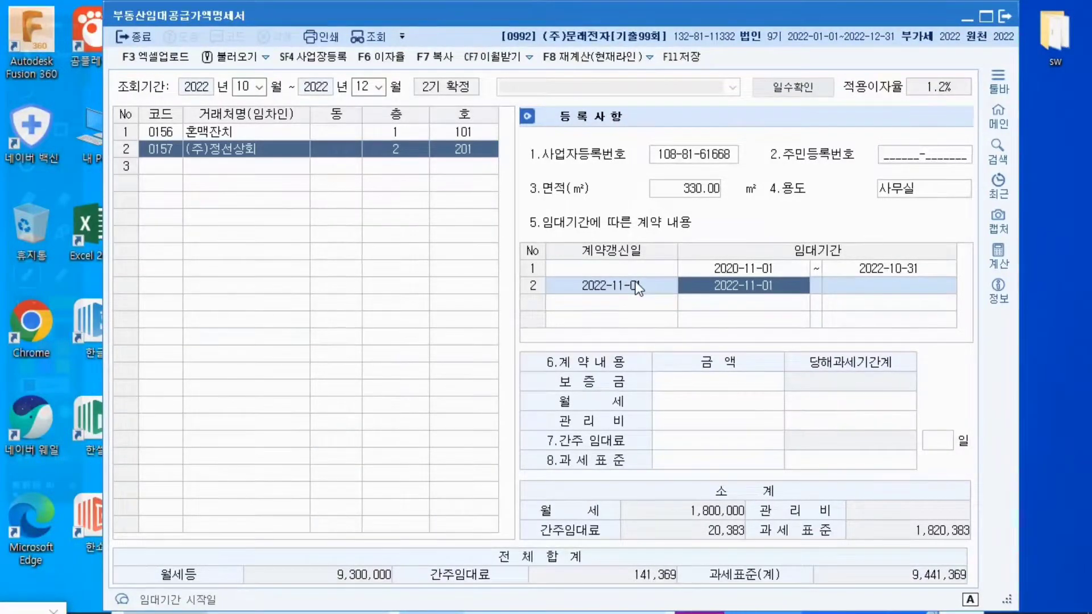
pyautogui.press('Return')
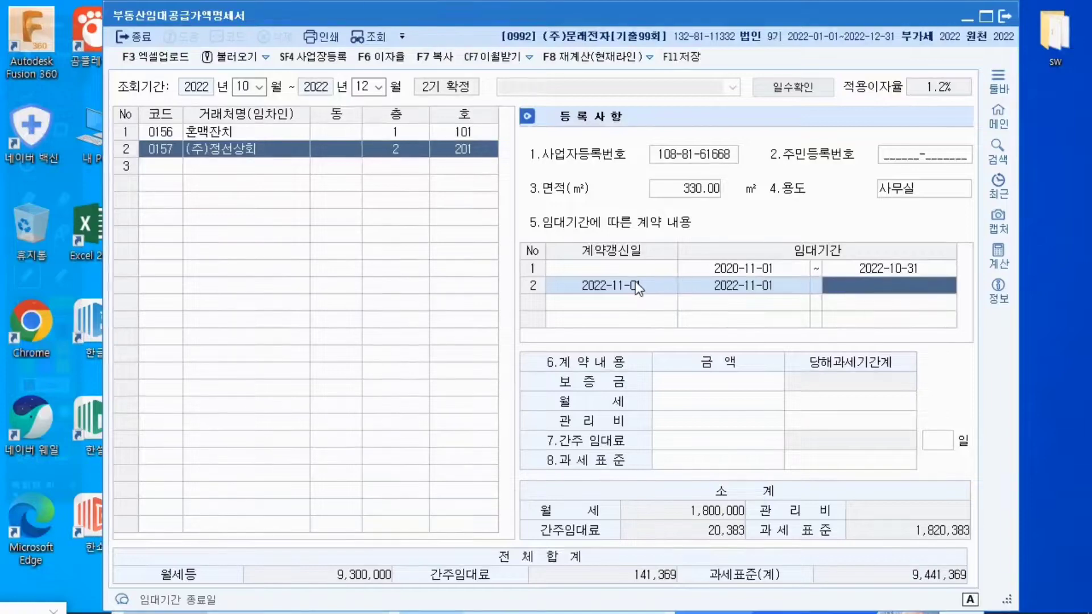
pyautogui.write('20')
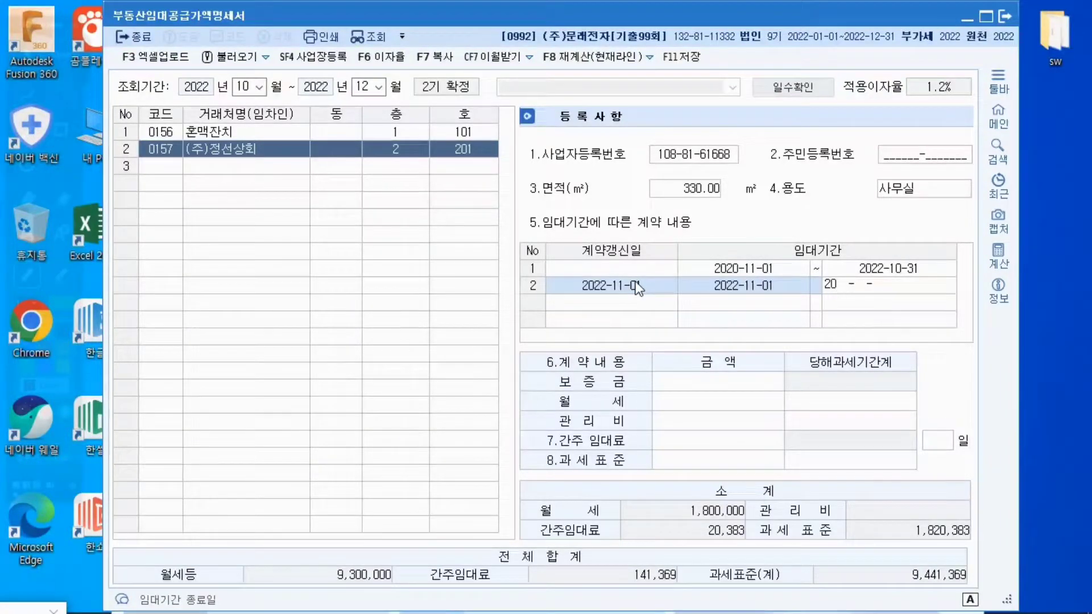
pyautogui.write('24-')
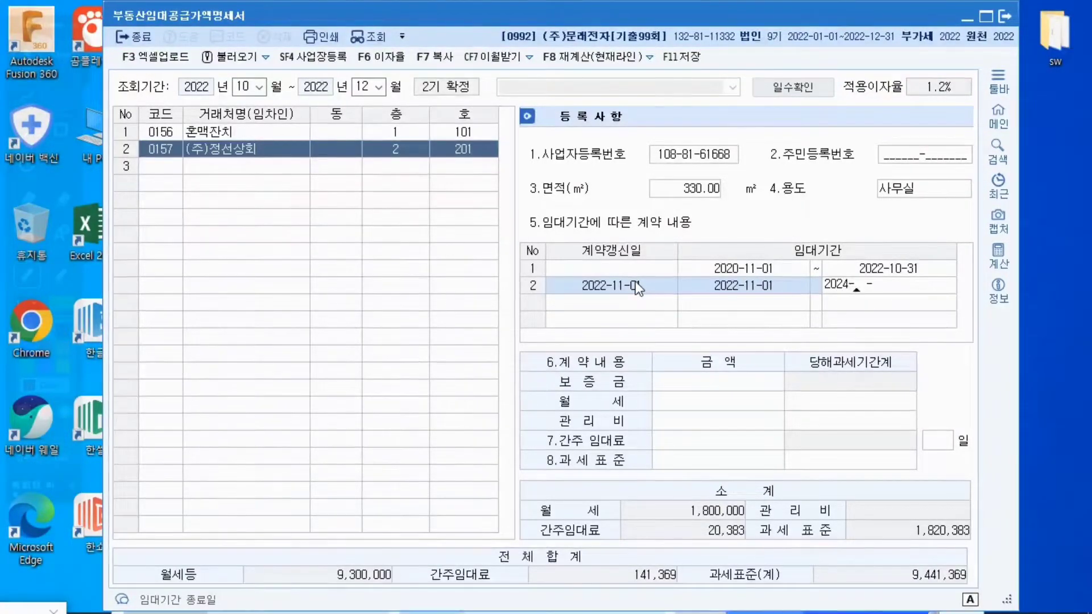
pyautogui.write('10-')
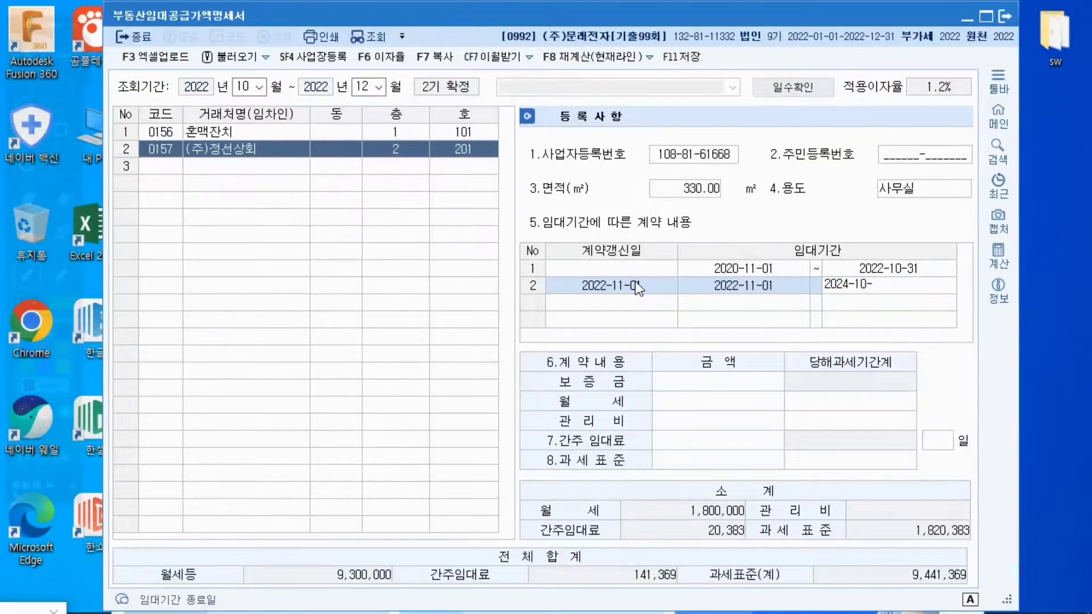
pyautogui.write('31')
pyautogui.press('Return')
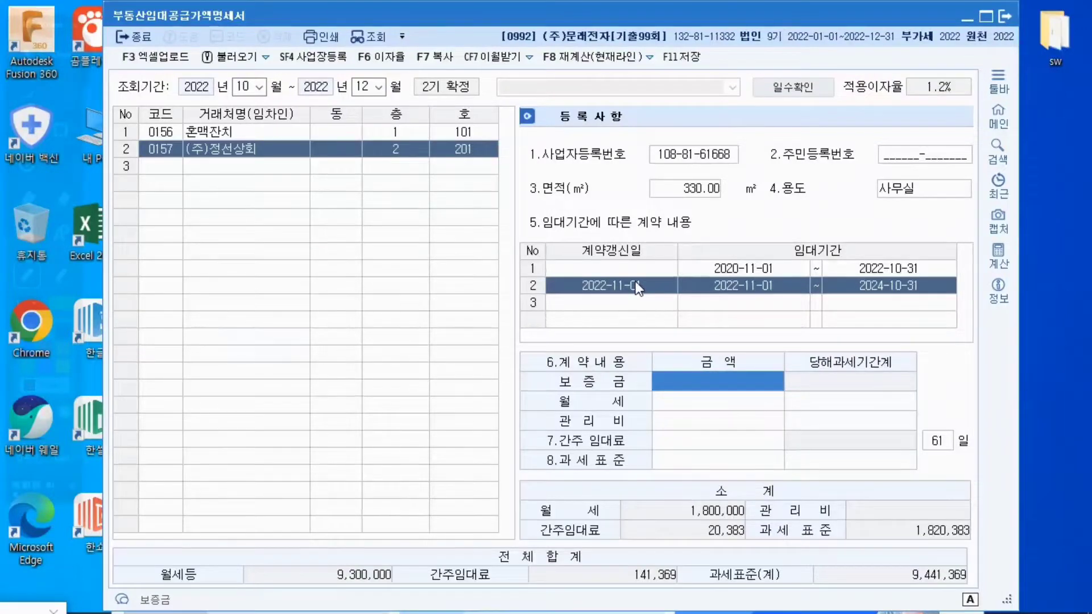
# Enter the renewed contract's amounts for (주)정선상회: deposit (보증금) 20,000,000 and monthly rent (월세) 2,000,000.
pyautogui.write('2')
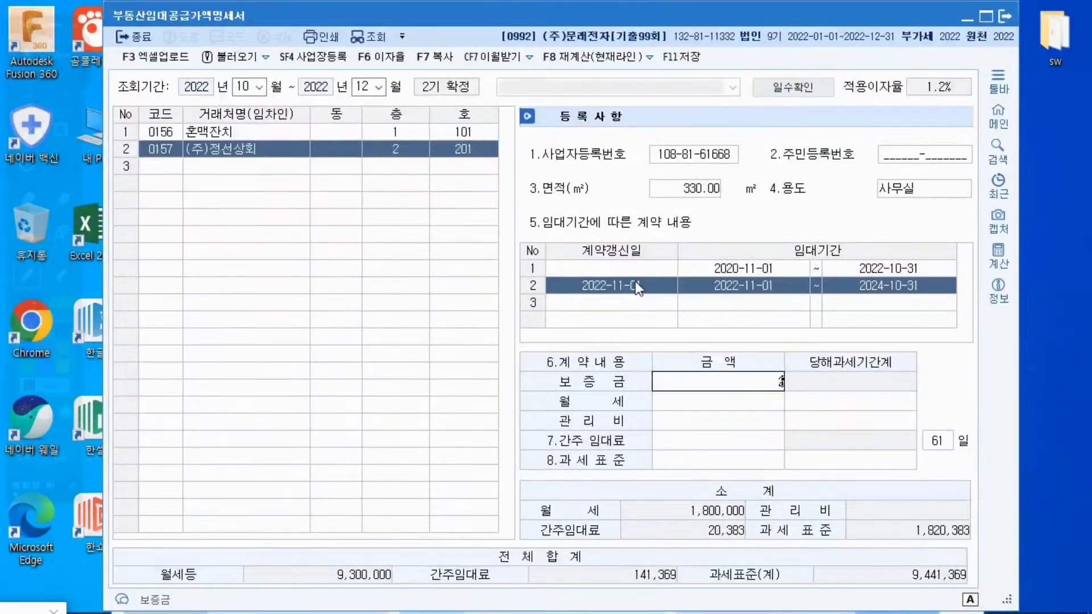
pyautogui.write('0,000,000')
pyautogui.press('Return')
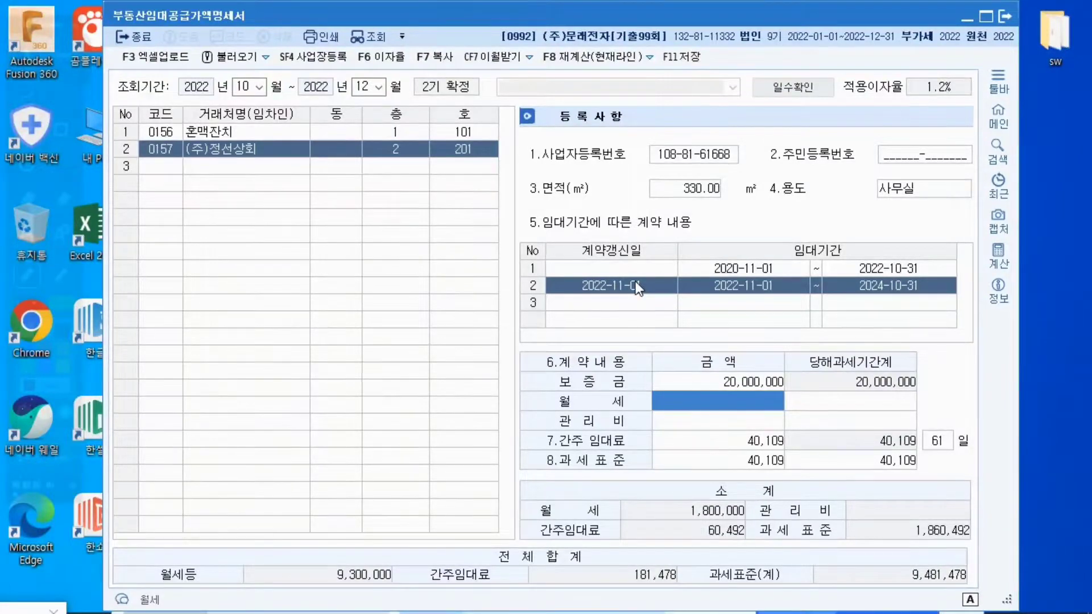
pyautogui.write('2000000')
pyautogui.press('Return')
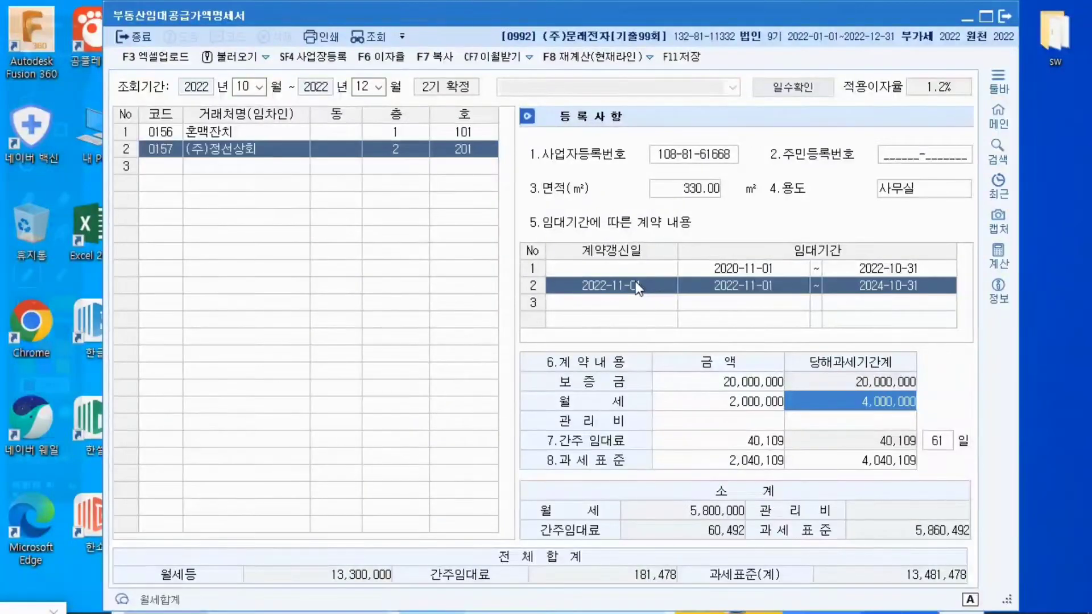
pyautogui.press('Return')
pyautogui.press('Return')
pyautogui.press('Return')
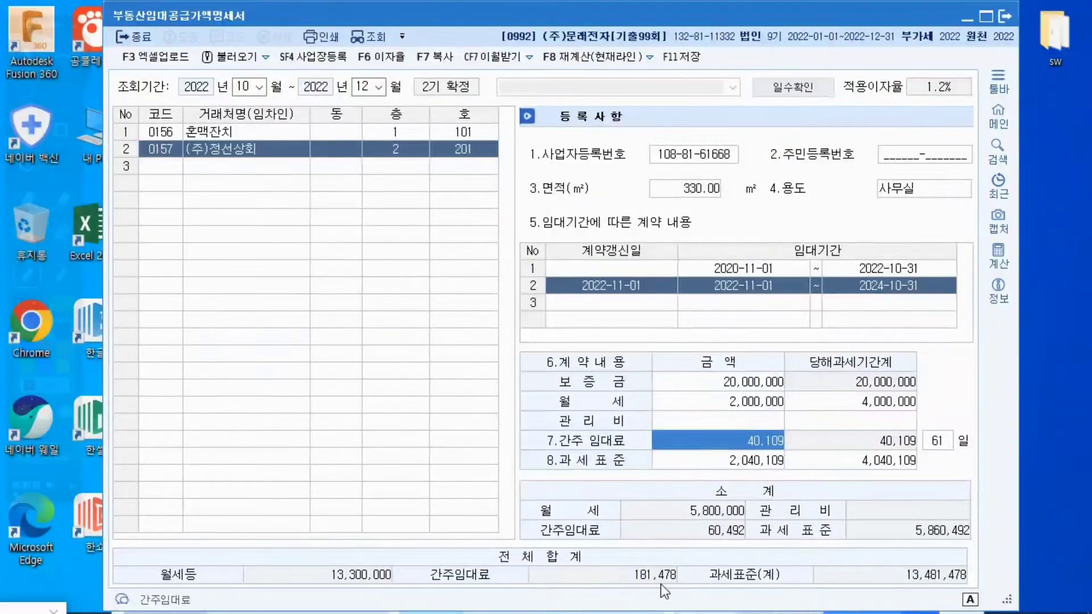
pyautogui.click(728, 389)
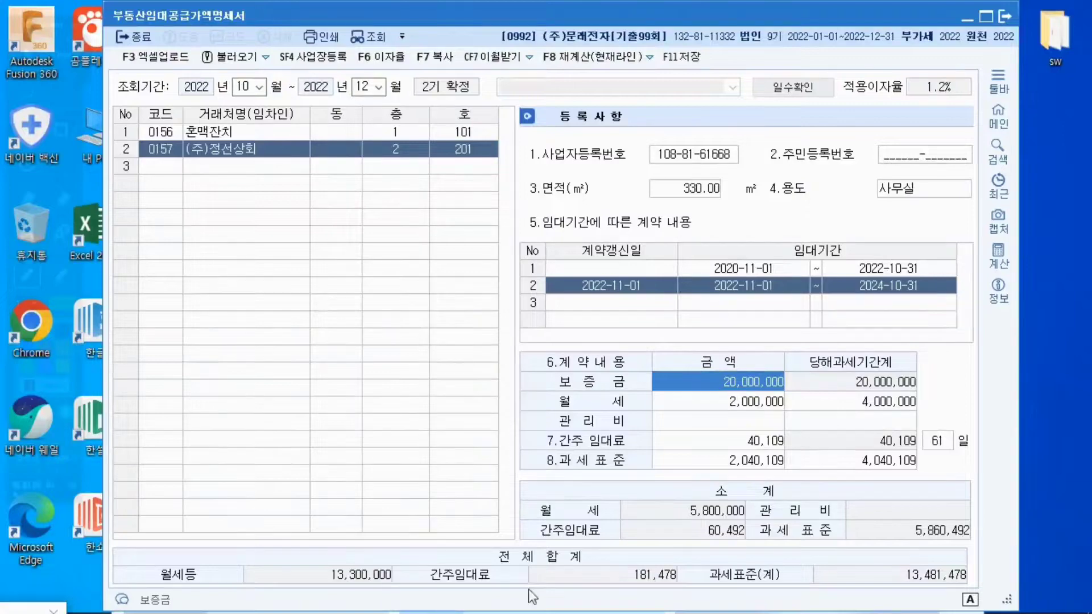
pyautogui.moveTo(55, 222)
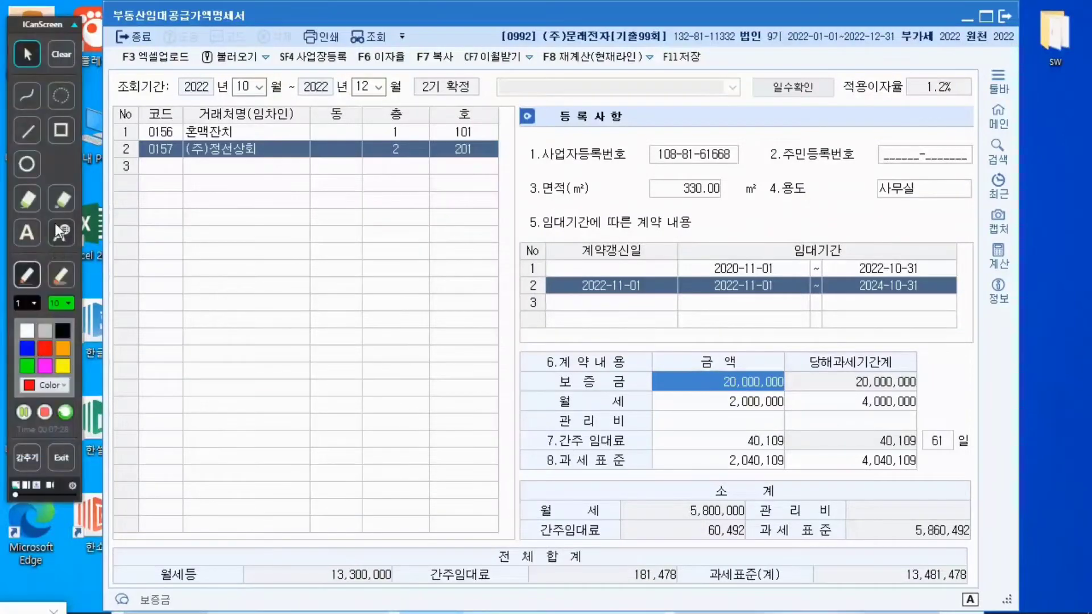
pyautogui.click(29, 54)
pyautogui.click(26, 93)
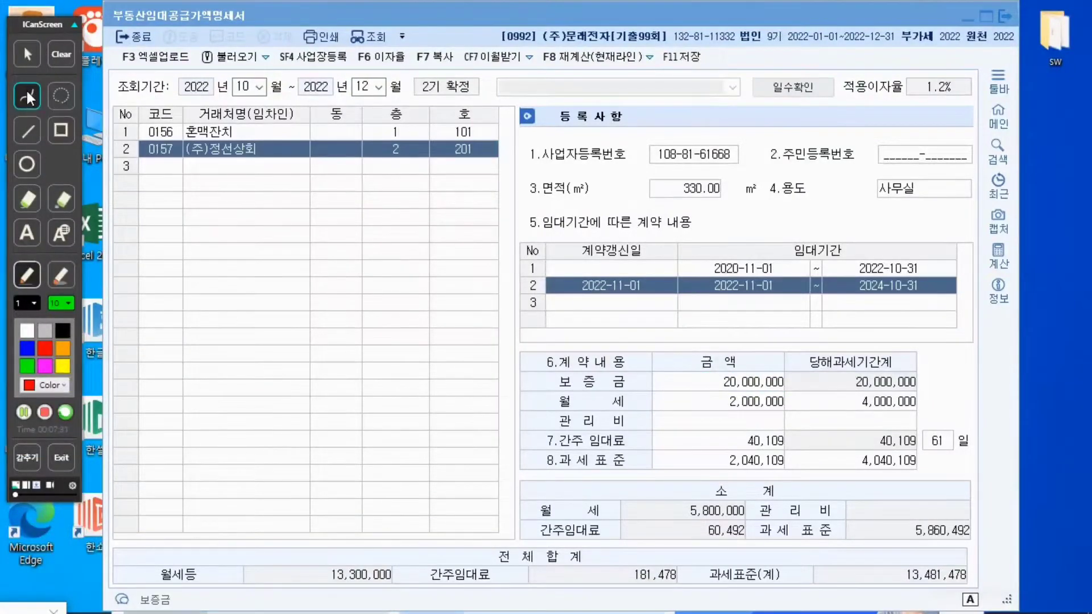
pyautogui.moveTo(50, 385)
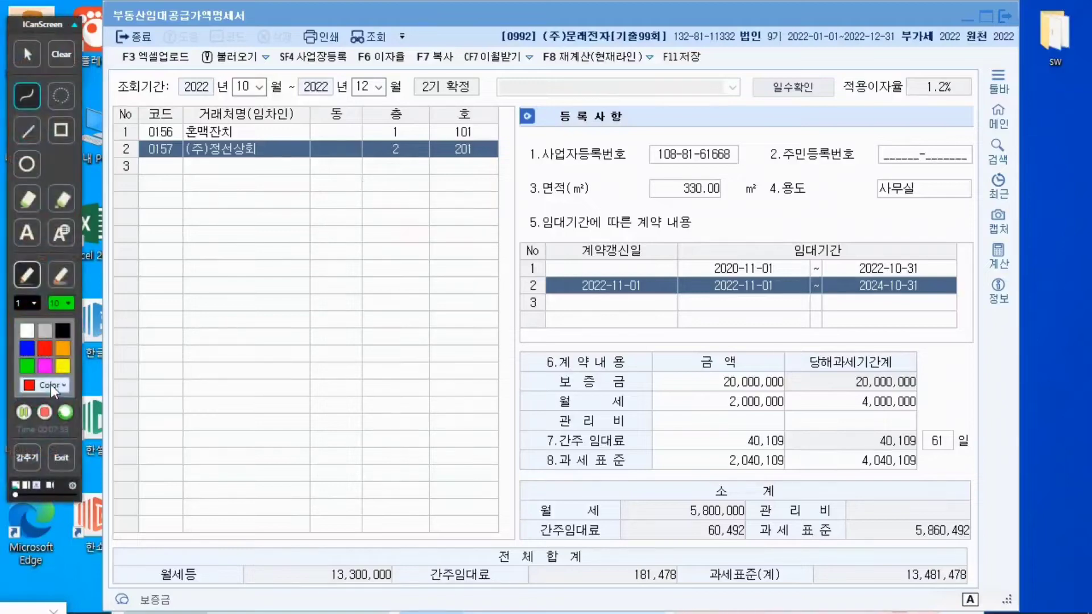
pyautogui.click(44, 344)
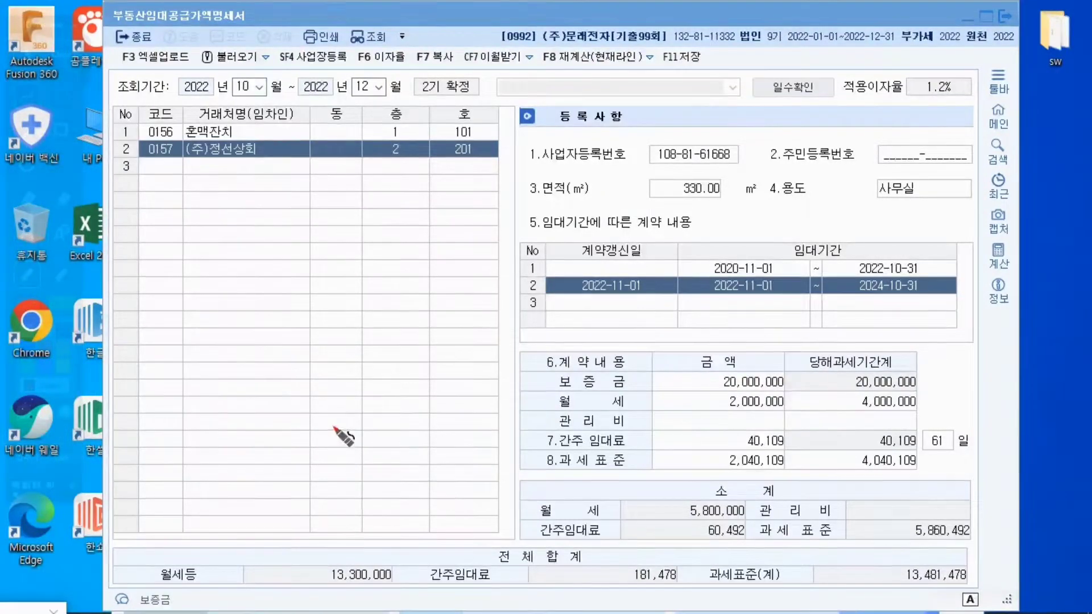
pyautogui.moveTo(362, 413); pyautogui.dragTo(350, 447)
pyautogui.moveTo(357, 432)
pyautogui.mouseDown()
pyautogui.moveTo(365, 441)
pyautogui.moveTo(368, 426)
pyautogui.mouseUp()
pyautogui.moveTo(370, 421)
pyautogui.mouseDown()
pyautogui.moveTo(374, 441)
pyautogui.moveTo(420, 392)
pyautogui.moveTo(449, 396)
pyautogui.moveTo(498, 372)
pyautogui.mouseUp()
pyautogui.moveTo(497, 355); pyautogui.dragTo(496, 388)
pyautogui.moveTo(517, 318)
pyautogui.mouseDown()
pyautogui.moveTo(518, 408)
pyautogui.moveTo(537, 345)
pyautogui.mouseUp()
pyautogui.moveTo(543, 330); pyautogui.dragTo(549, 340)
pyautogui.moveTo(543, 343); pyautogui.dragTo(544, 350)
pyautogui.moveTo(550, 332); pyautogui.dragTo(560, 339)
pyautogui.moveTo(563, 325)
pyautogui.mouseDown()
pyautogui.moveTo(617, 302)
pyautogui.moveTo(631, 278)
pyautogui.moveTo(645, 290)
pyautogui.moveTo(678, 237)
pyautogui.moveTo(705, 257)
pyautogui.mouseUp()
pyautogui.moveTo(712, 231)
pyautogui.mouseDown()
pyautogui.moveTo(708, 250)
pyautogui.moveTo(730, 245)
pyautogui.moveTo(725, 253)
pyautogui.mouseUp()
pyautogui.moveTo(737, 221); pyautogui.dragTo(732, 241)
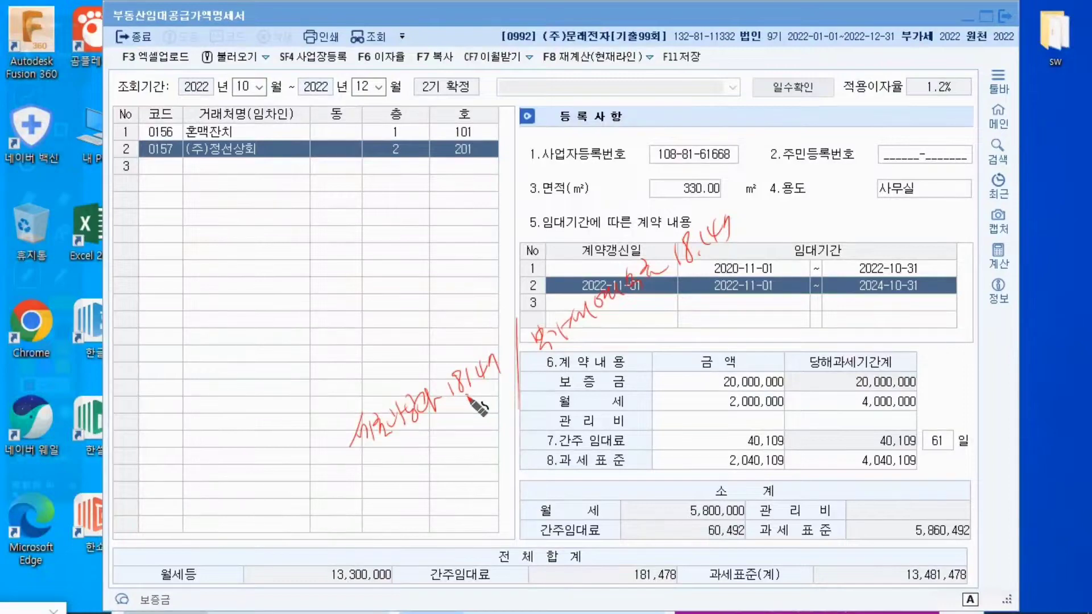
pyautogui.moveTo(472, 404); pyautogui.dragTo(373, 457)
pyautogui.moveTo(562, 349); pyautogui.dragTo(731, 259)
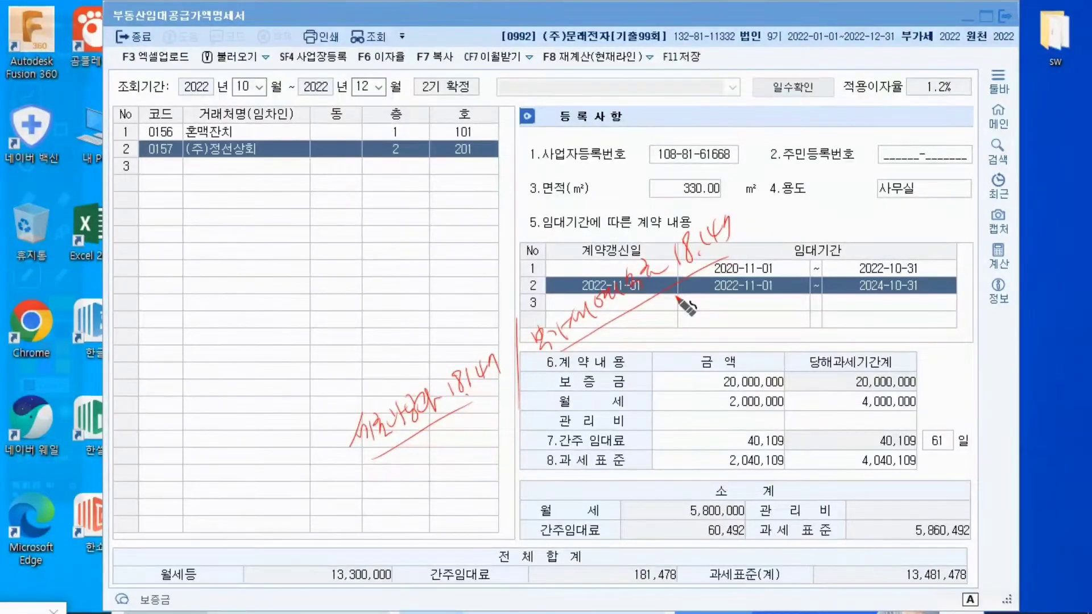
pyautogui.moveTo(315, 443)
pyautogui.mouseDown()
pyautogui.moveTo(316, 482)
pyautogui.moveTo(326, 470)
pyautogui.mouseUp()
pyautogui.moveTo(297, 473); pyautogui.dragTo(339, 447)
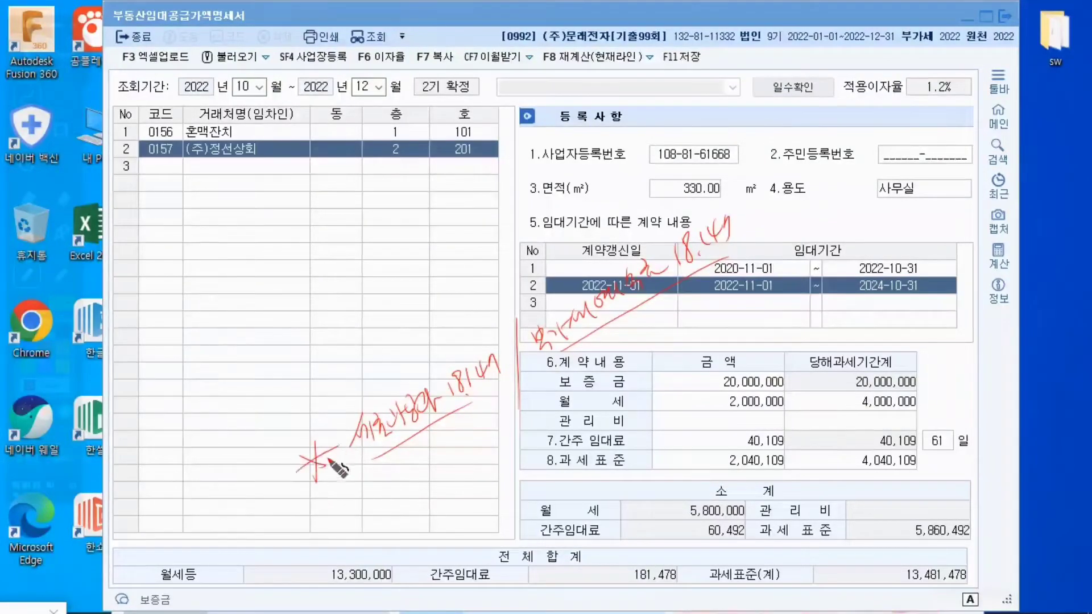
pyautogui.moveTo(487, 590)
pyautogui.mouseDown()
pyautogui.moveTo(487, 557)
pyautogui.moveTo(434, 488)
pyautogui.moveTo(455, 462)
pyautogui.moveTo(465, 494)
pyautogui.mouseUp()
pyautogui.moveTo(474, 483); pyautogui.dragTo(497, 486)
pyautogui.moveTo(488, 479); pyautogui.dragTo(504, 480)
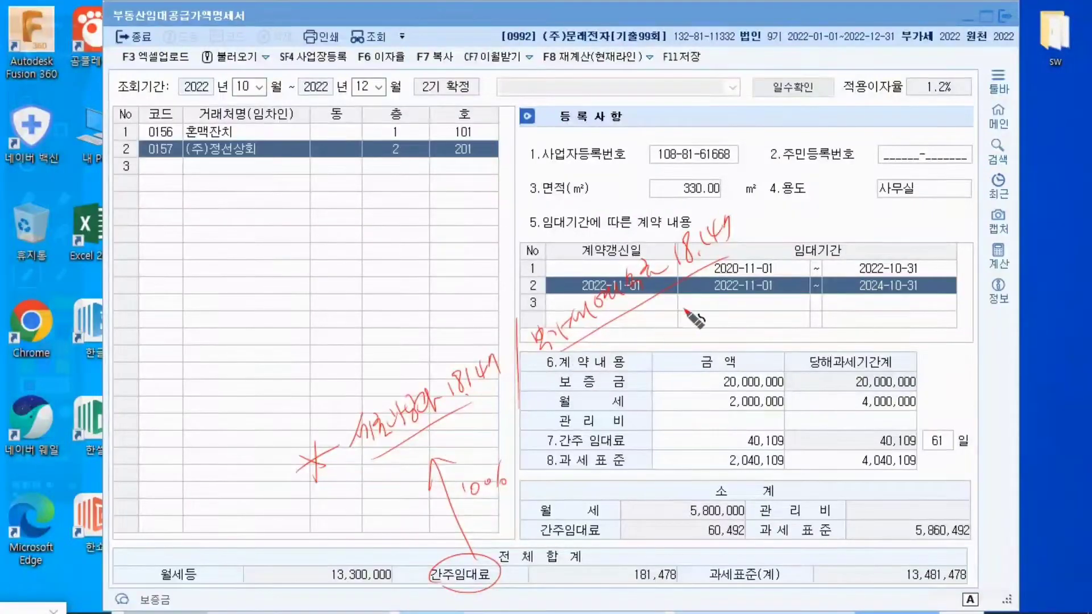
pyautogui.moveTo(50, 107)
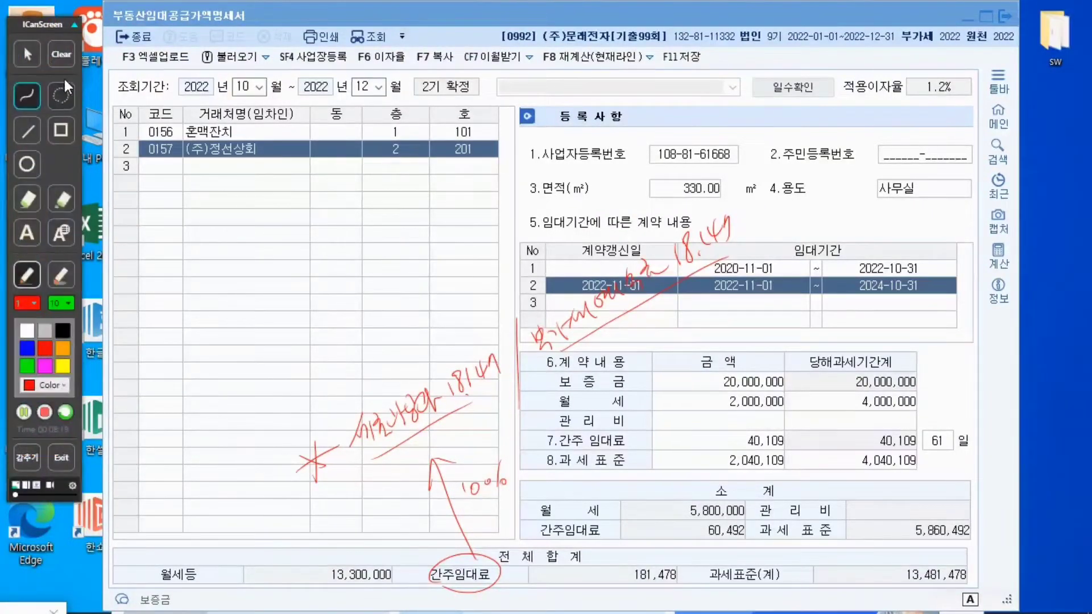
pyautogui.click(62, 56)
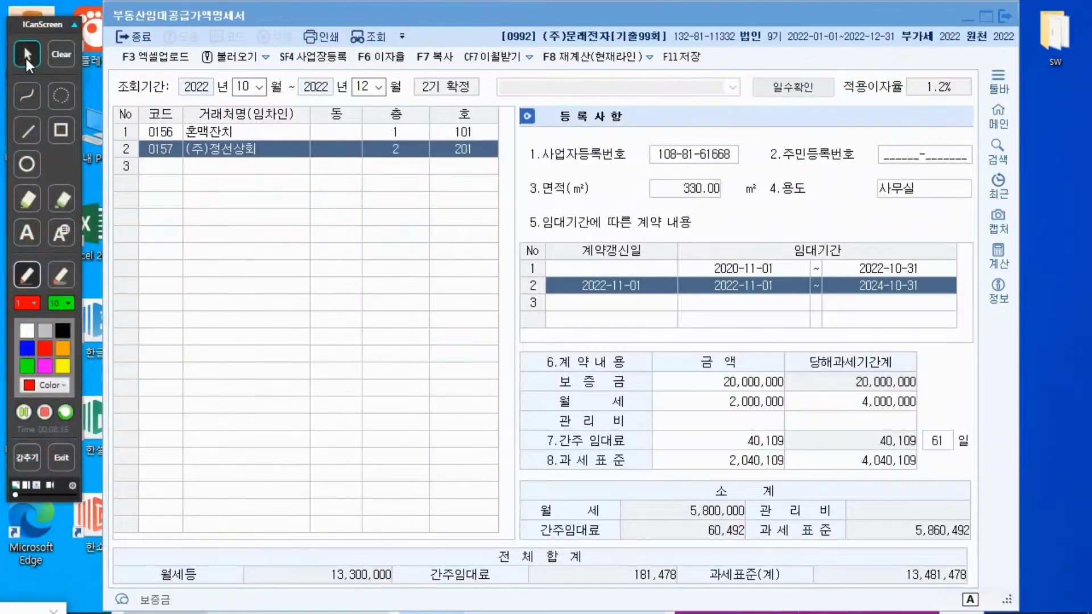
pyautogui.click(25, 56)
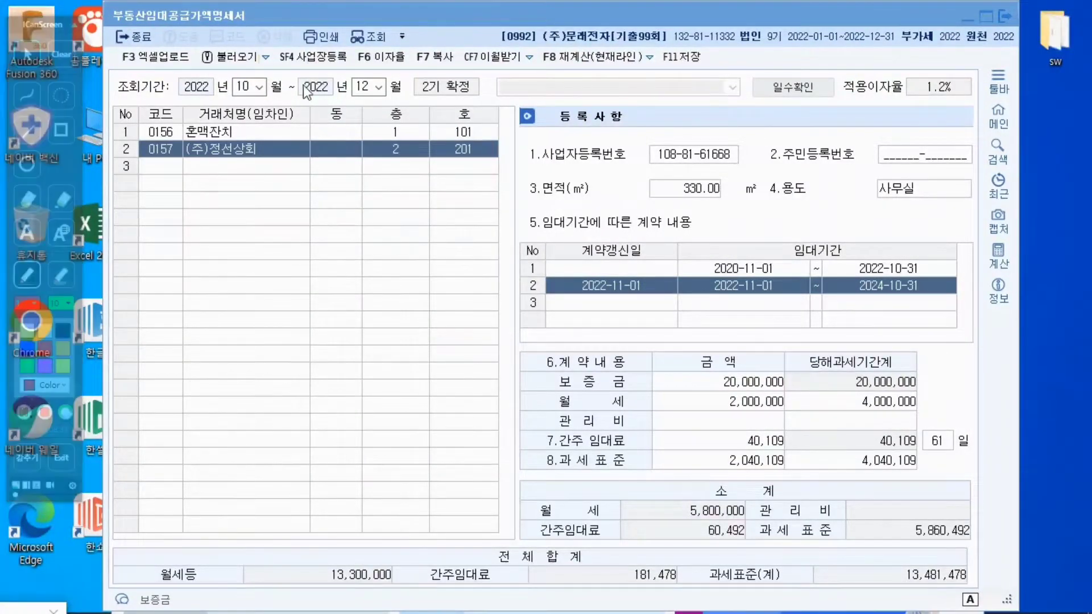
# Save the rental supply statement and preview its October to December 2022 printout.
pyautogui.click(682, 59)
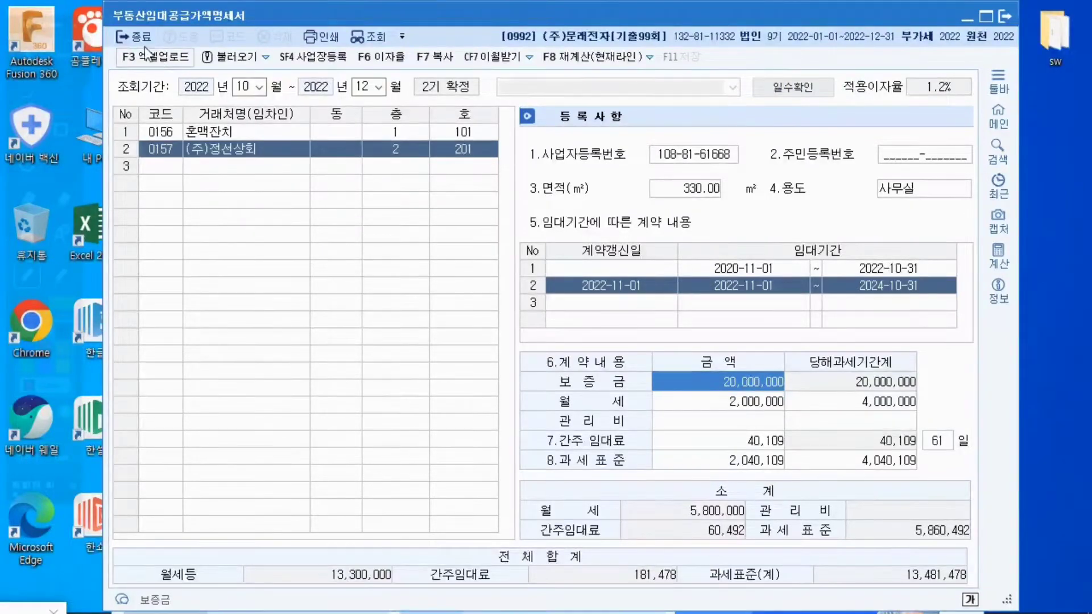
pyautogui.click(323, 37)
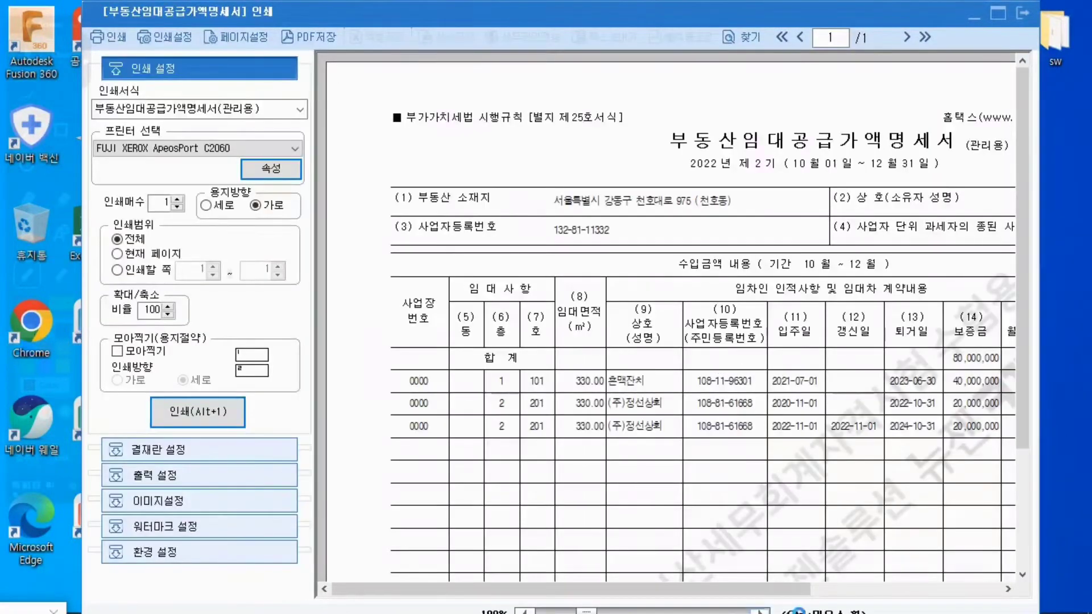
pyautogui.moveTo(842, 539); pyautogui.dragTo(765, 250)
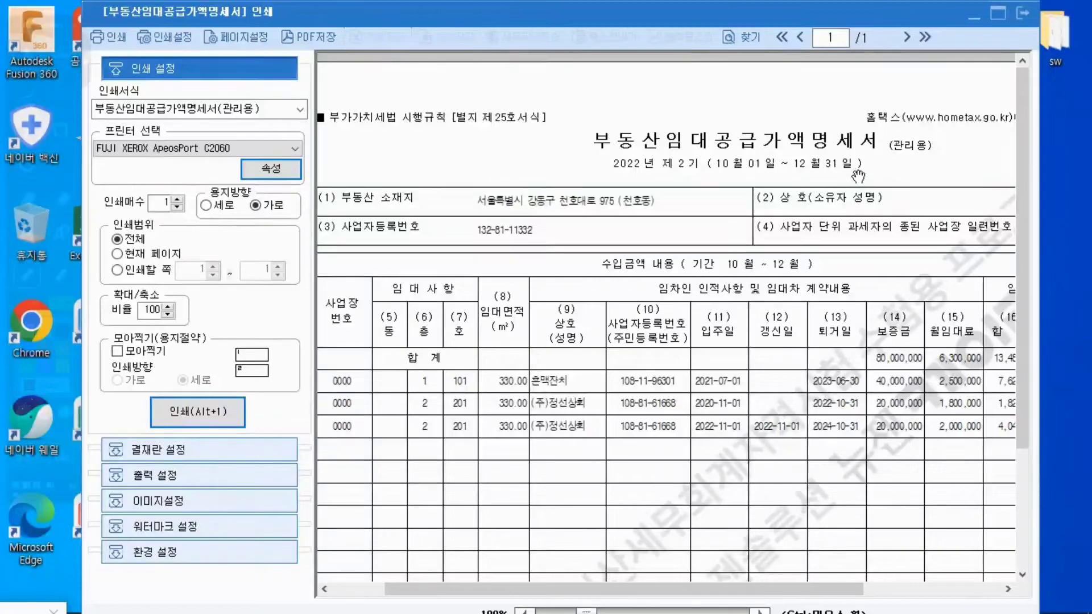
pyautogui.click(1023, 13)
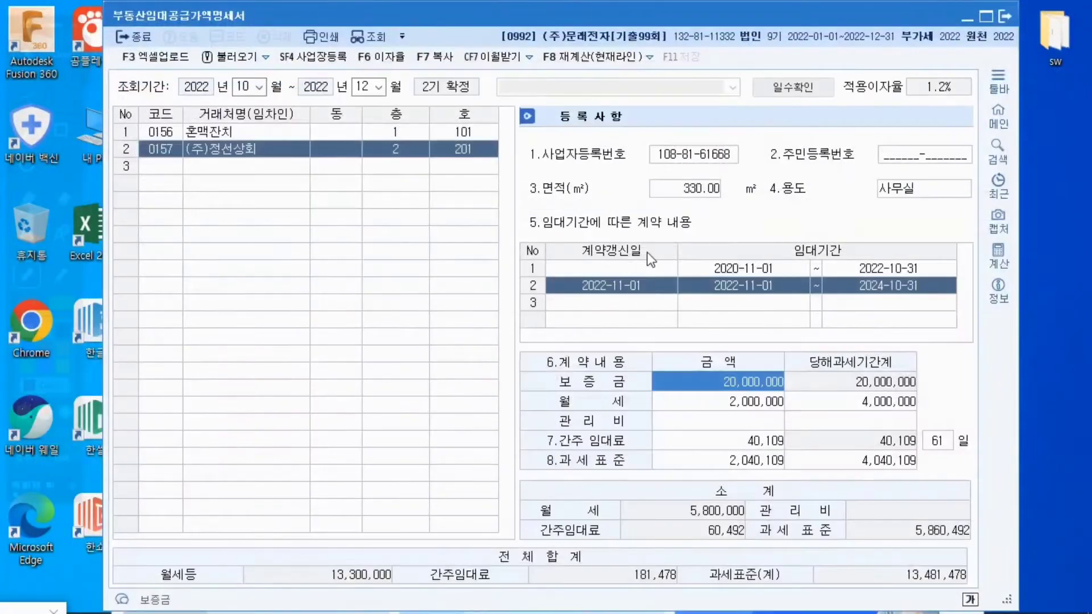
# Leave the rental supply statement and open the VAT return (부가가치세신고서).
pyautogui.click(135, 40)
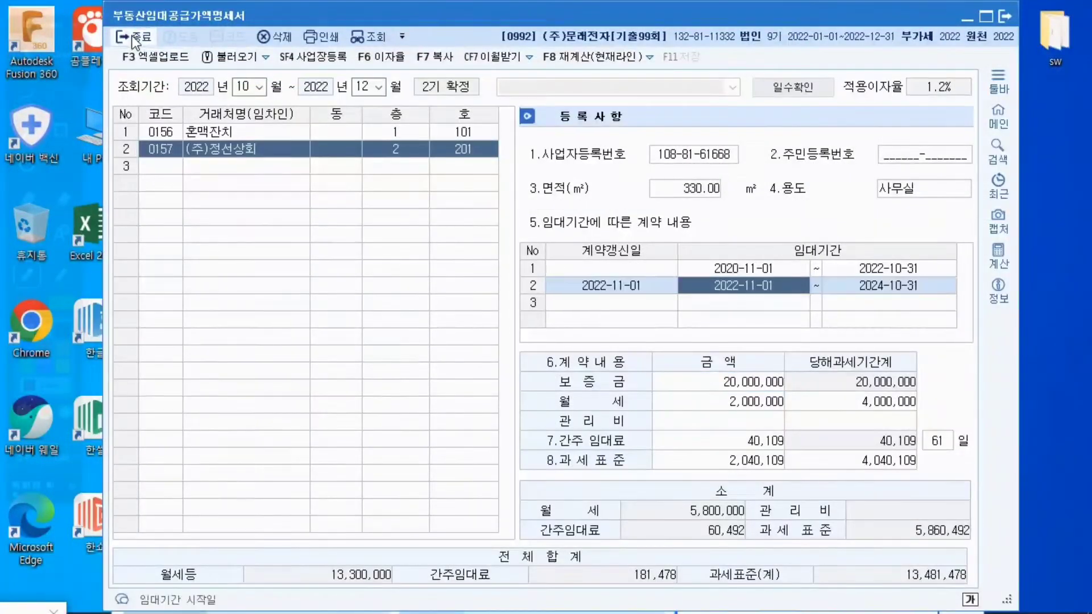
pyautogui.click(135, 41)
pyautogui.click(135, 41)
pyautogui.click(136, 41)
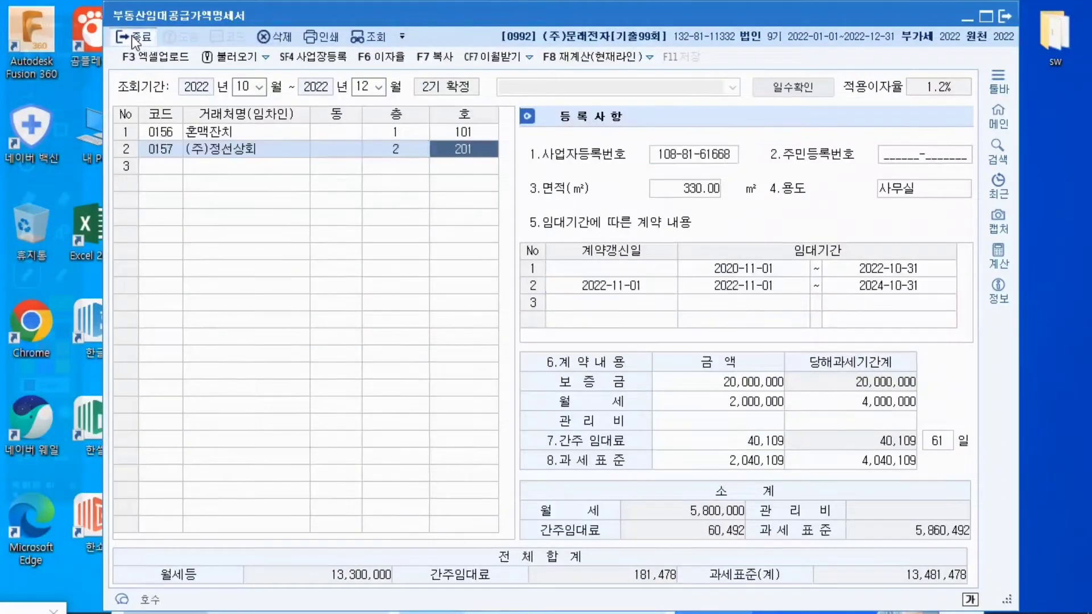
pyautogui.click(135, 41)
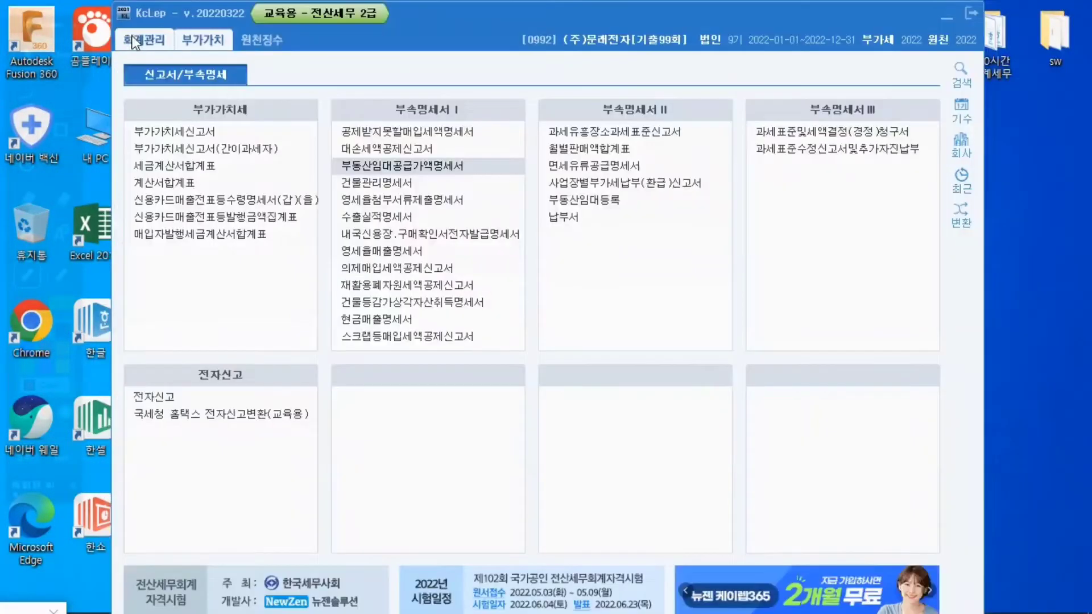
pyautogui.click(180, 131)
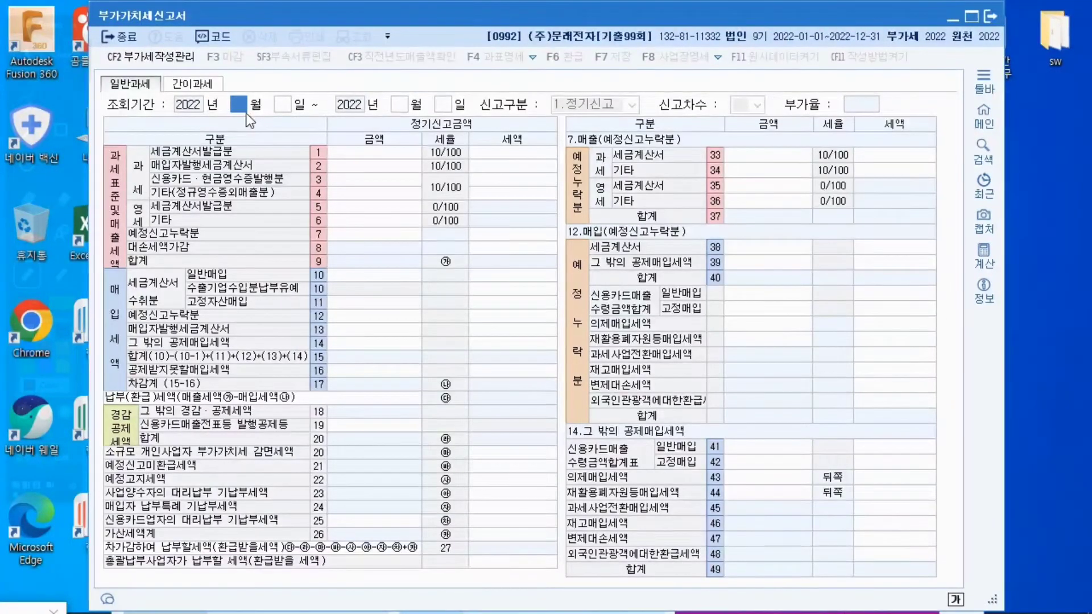
# Set the VAT return's inquiry period (조회기간) to 2022-10-01 through 2022-12-31.
pyautogui.write('10')
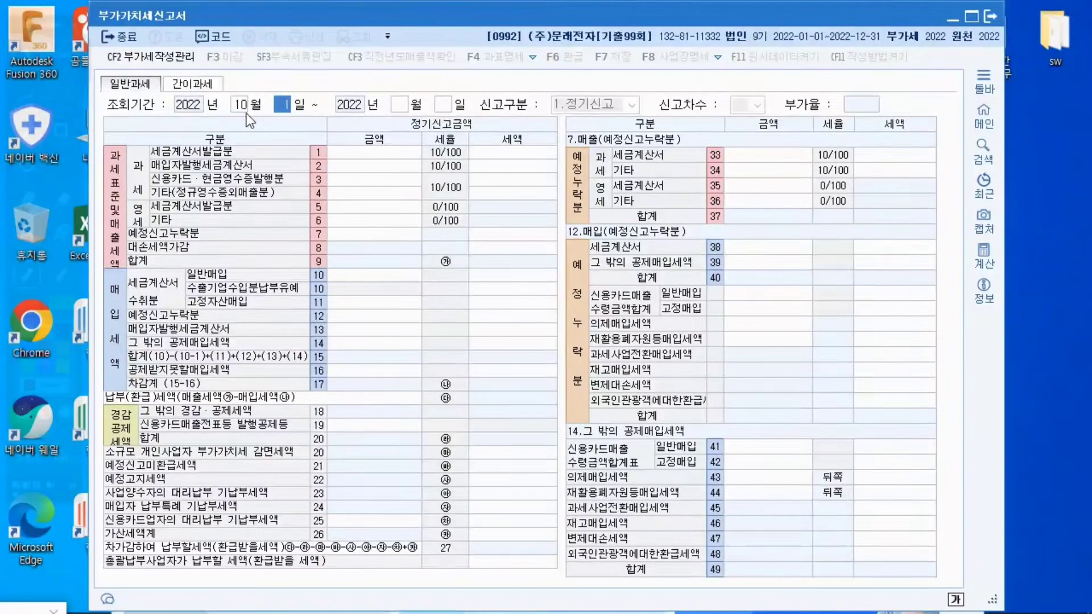
pyautogui.press('Return')
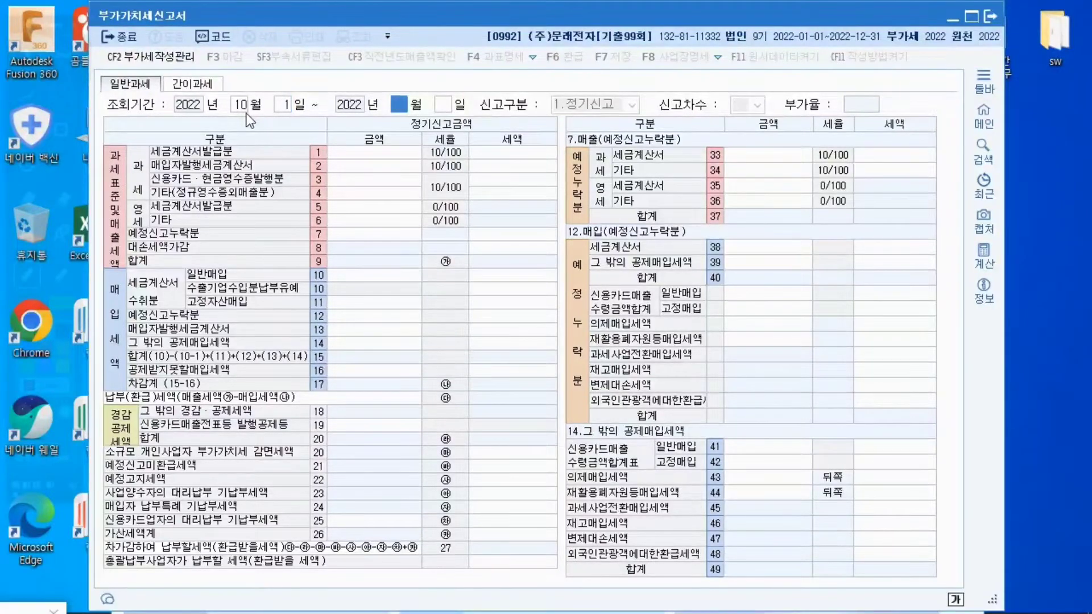
pyautogui.write('12 월 31')
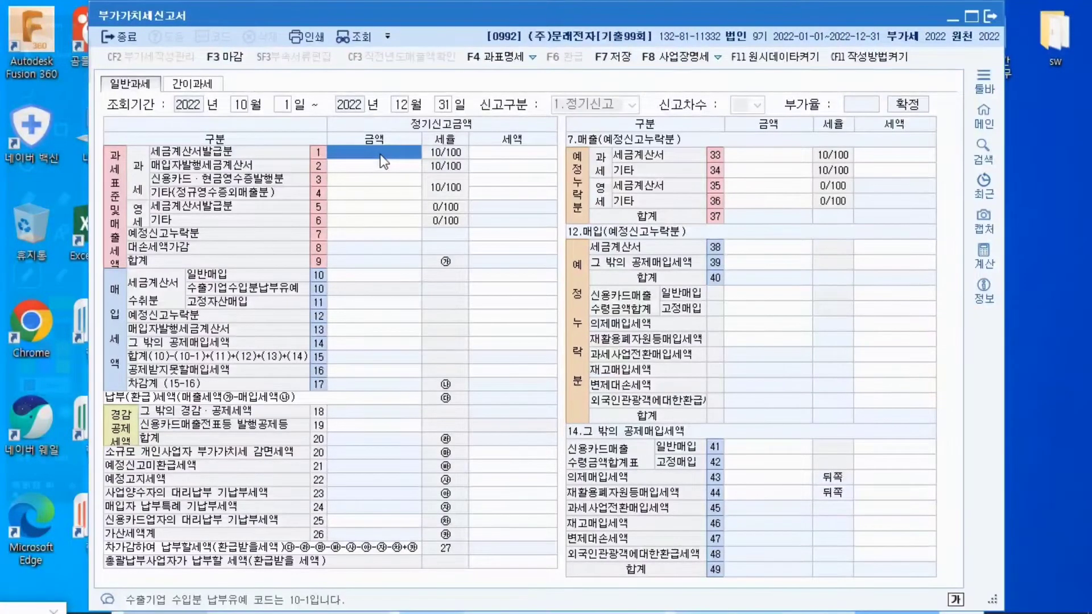
# Enter 13,300,000 as the amount of taxable sales with tax invoices issued (세금계산서발급분, row 1).
pyautogui.write('13,')
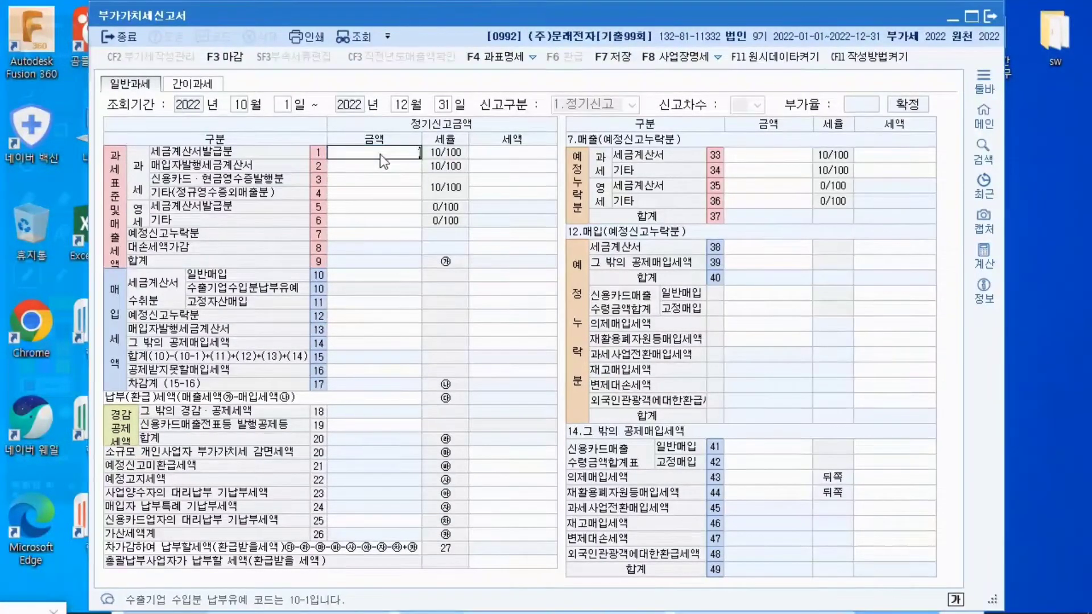
pyautogui.write('300,000')
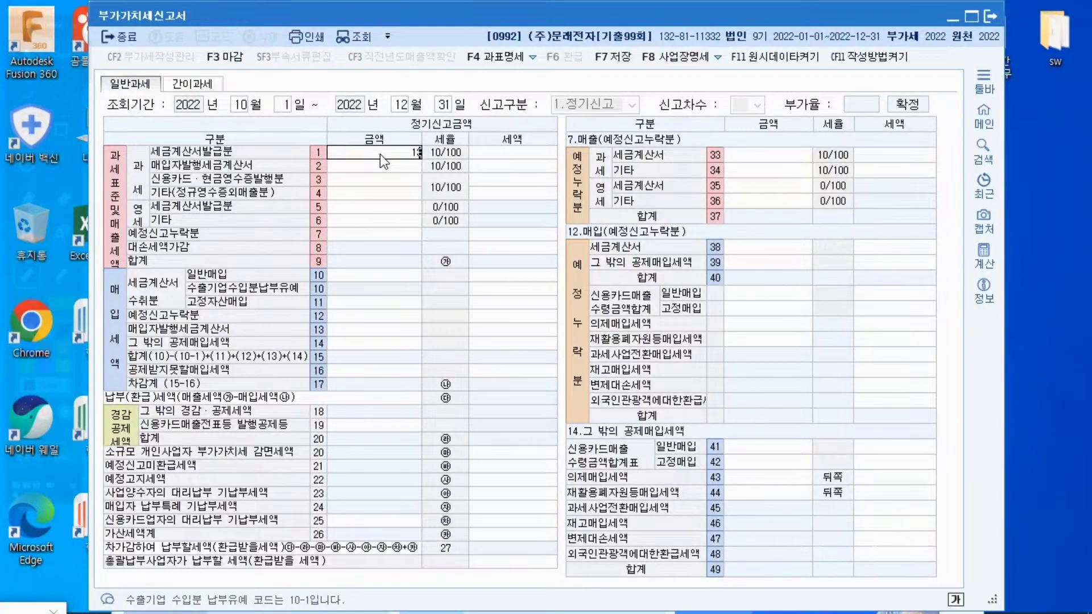
pyautogui.press('Return')
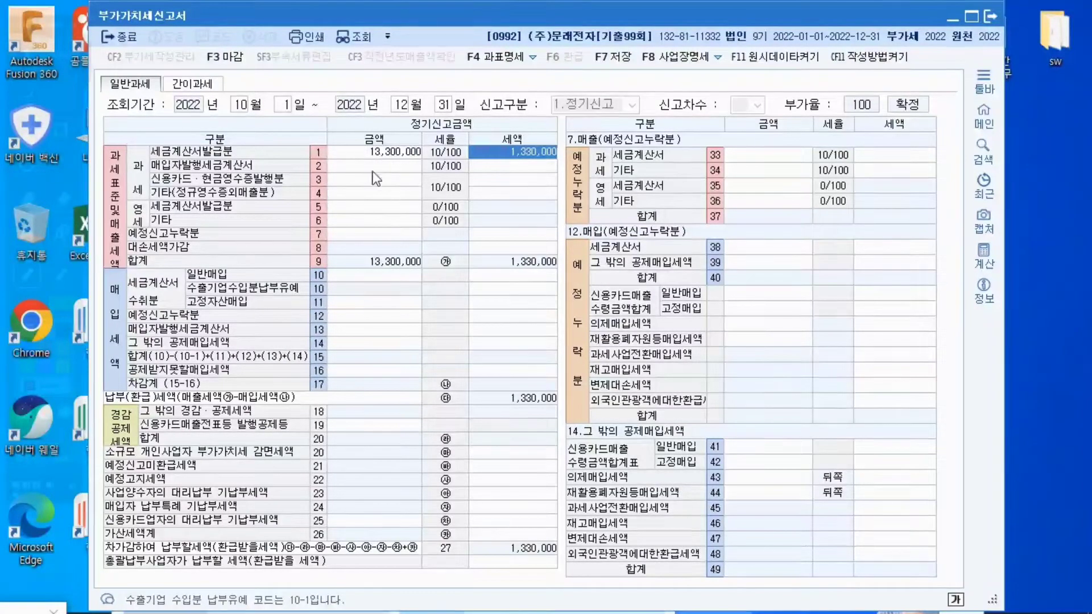
# Enter 181,478 as the amount of other taxable sales (기타(정규영수증외매출분), row 4) and save the return.
pyautogui.click(363, 195)
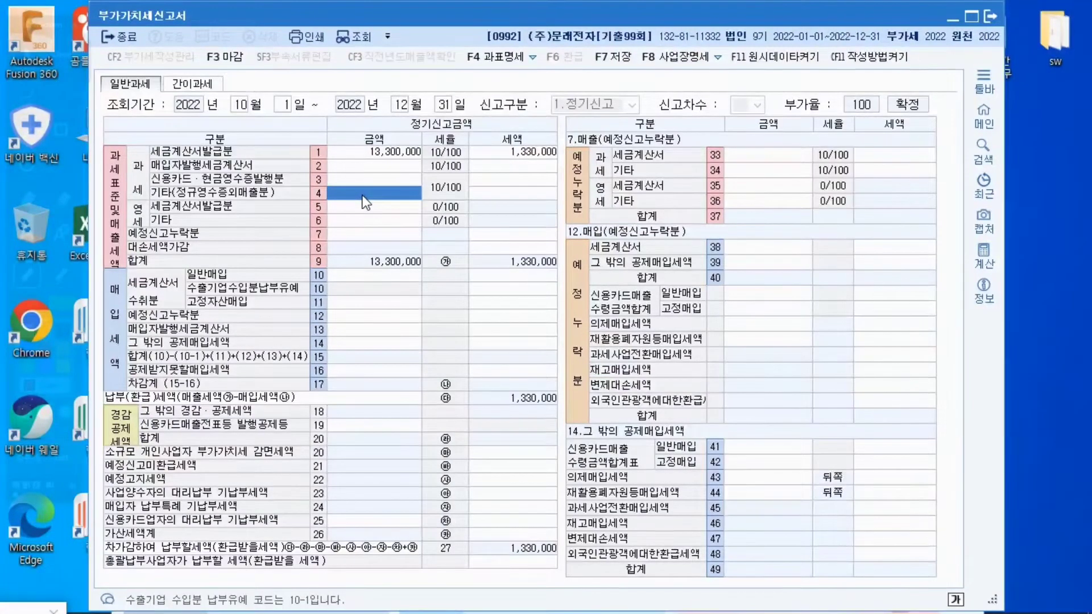
pyautogui.click(363, 195)
pyautogui.write('18')
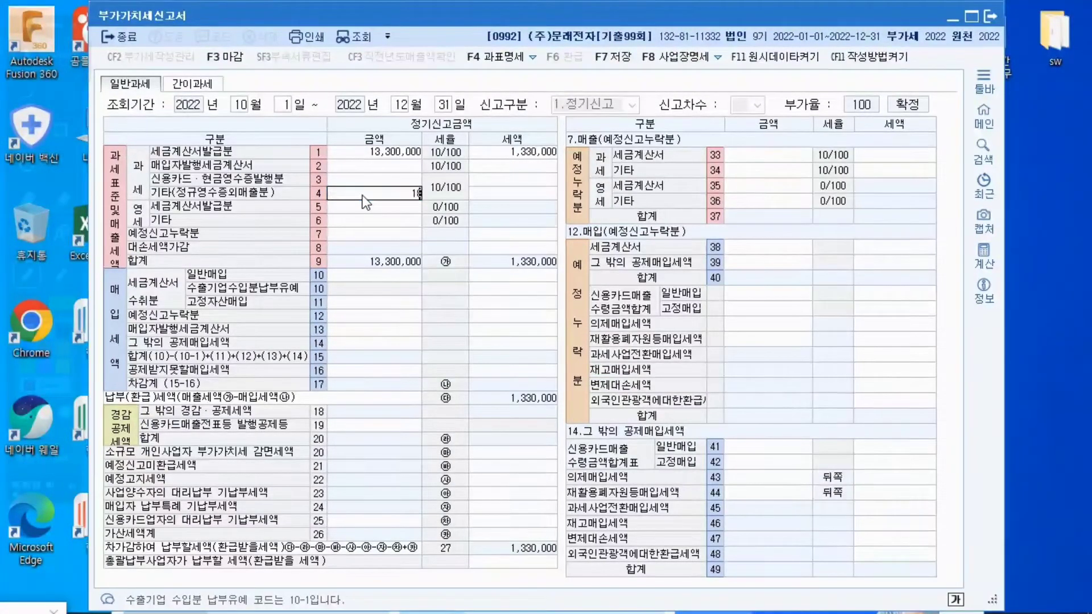
pyautogui.write('1')
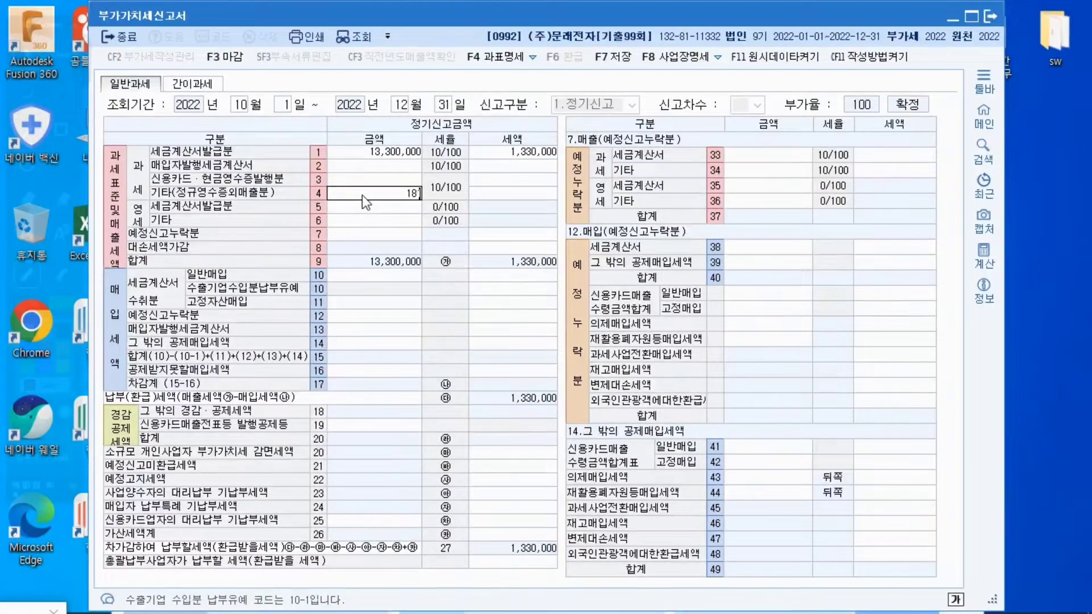
pyautogui.write('148')
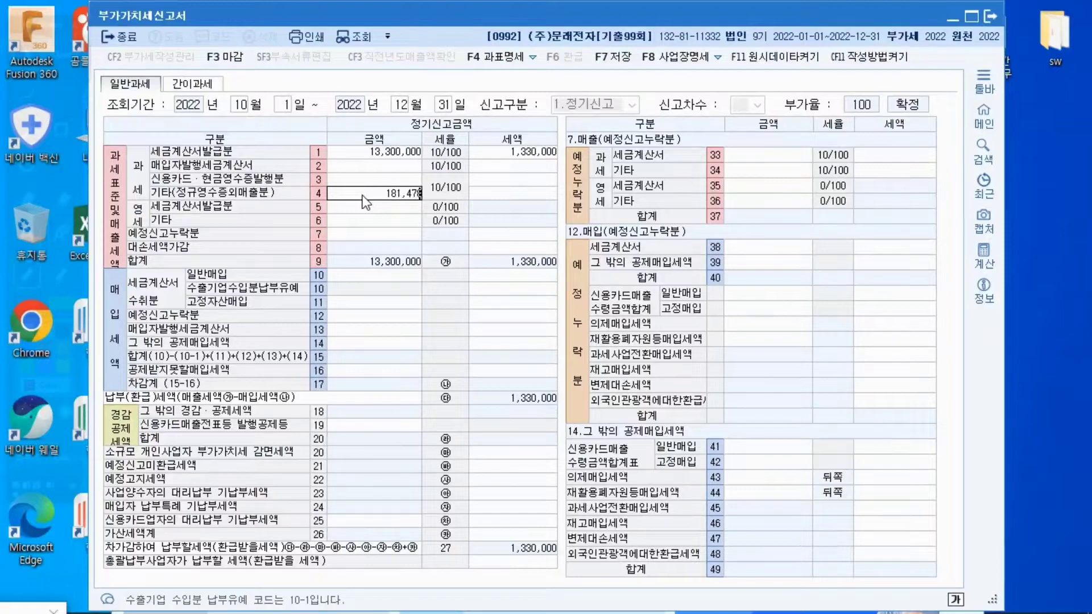
pyautogui.press('Return')
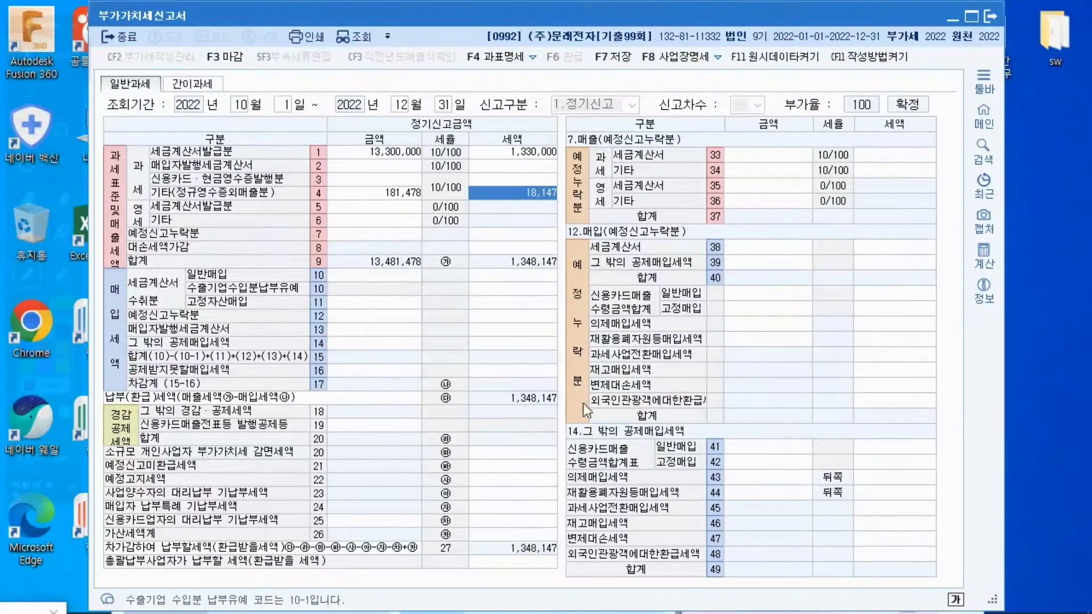
pyautogui.click(617, 55)
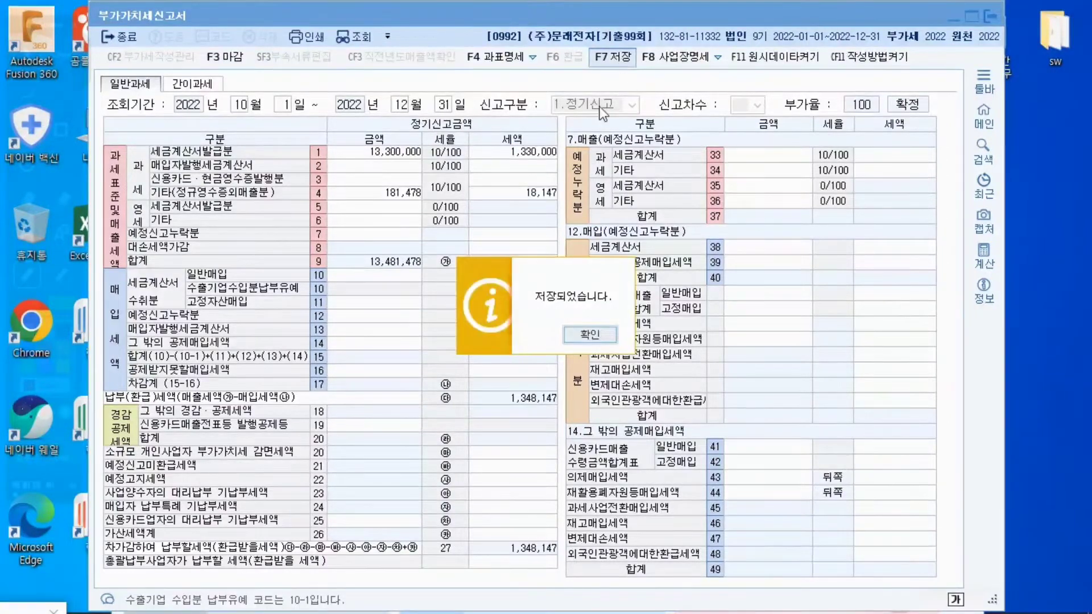
pyautogui.click(590, 334)
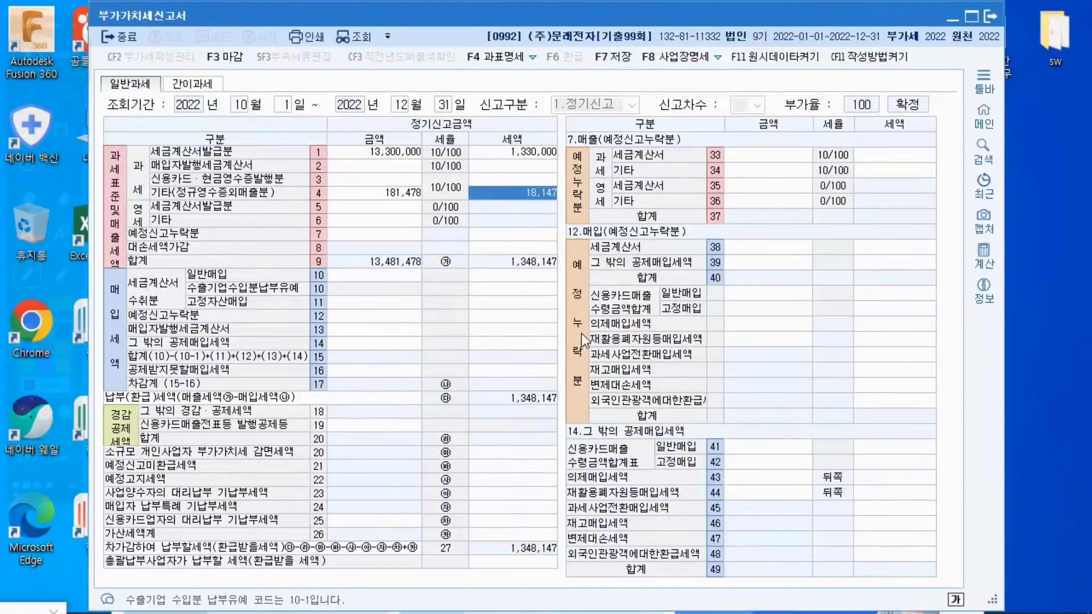
# Change the VAT return's inquiry period (조회기간) to 2022-04-01 through 2022-06-30.
pyautogui.click(243, 106)
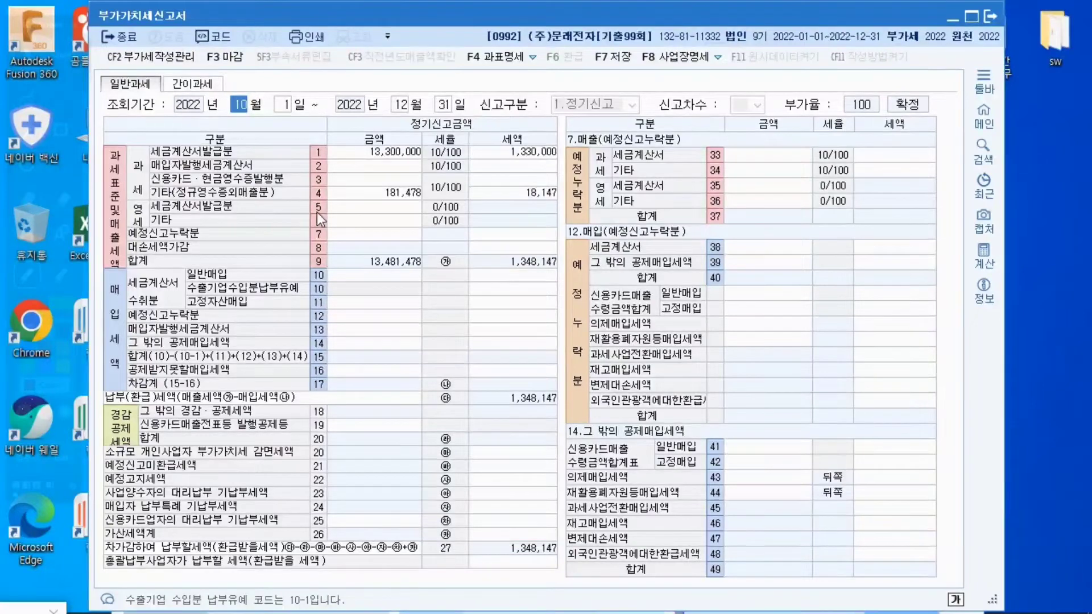
pyautogui.write('4')
pyautogui.press('Return')
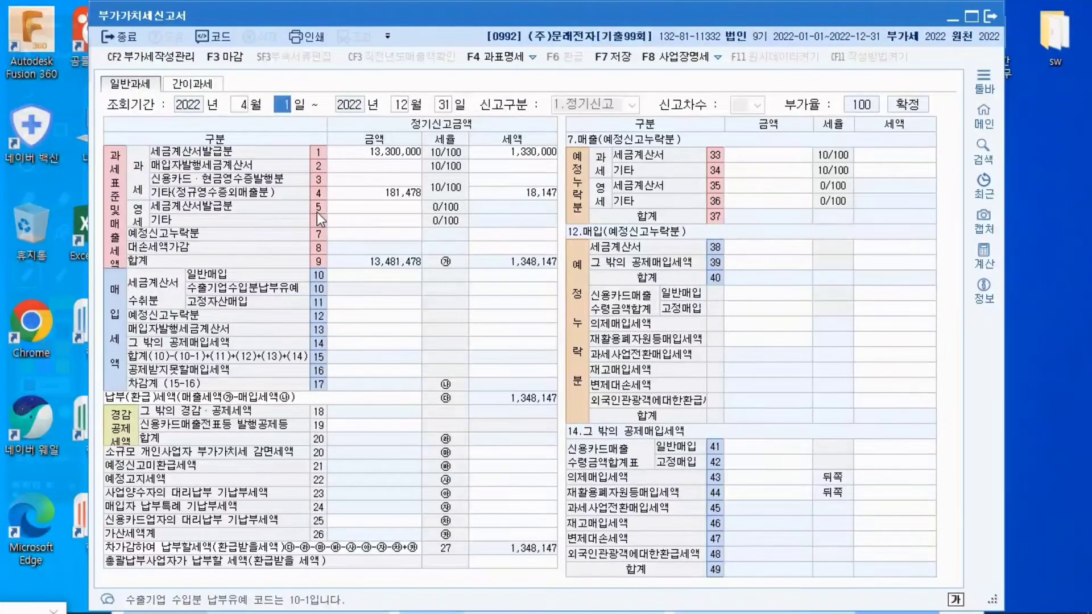
pyautogui.press('Return')
pyautogui.write('6')
pyautogui.press('Return')
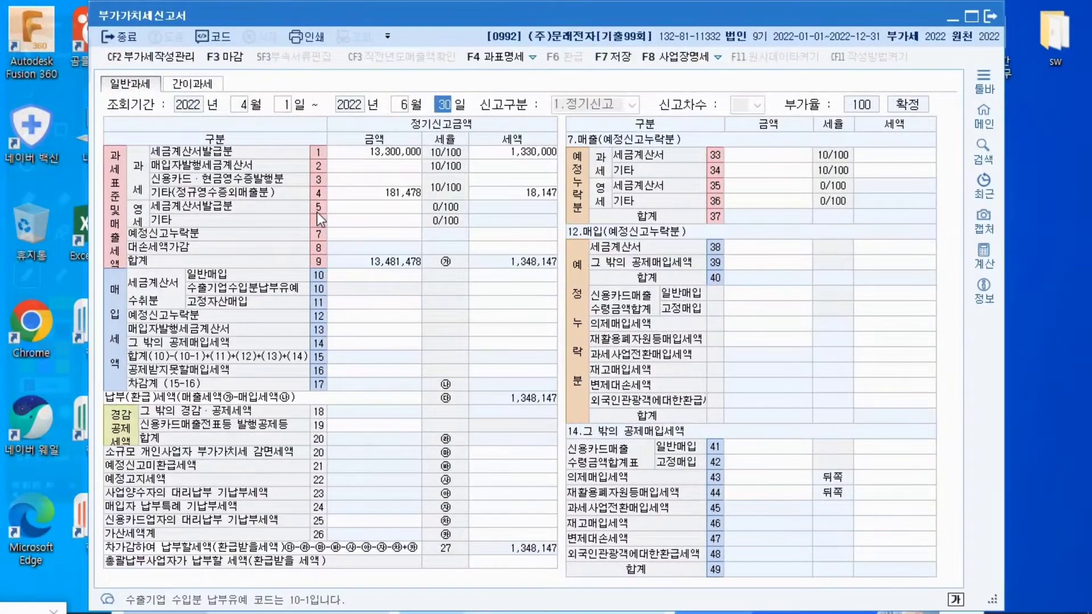
pyautogui.write('30')
pyautogui.press('Return')
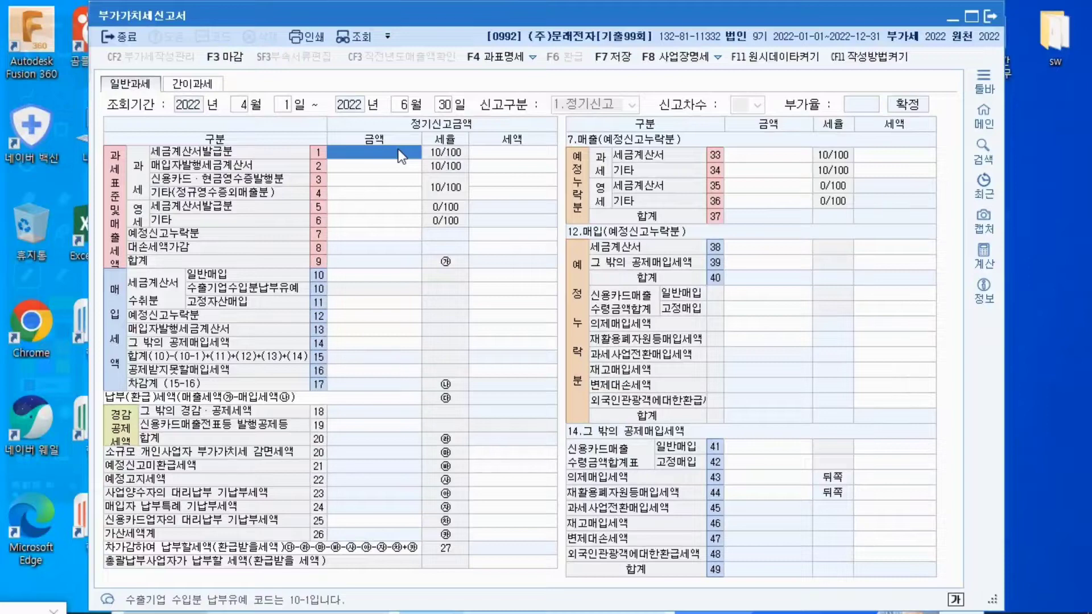
# Enter 50,000,000 for taxable sales with tax invoices (세금계산서발급분, row 1) and 17,000,000 for credit card and cash receipt sales (신용카드·현금영수증발행분, row 3).
pyautogui.write('50000000')
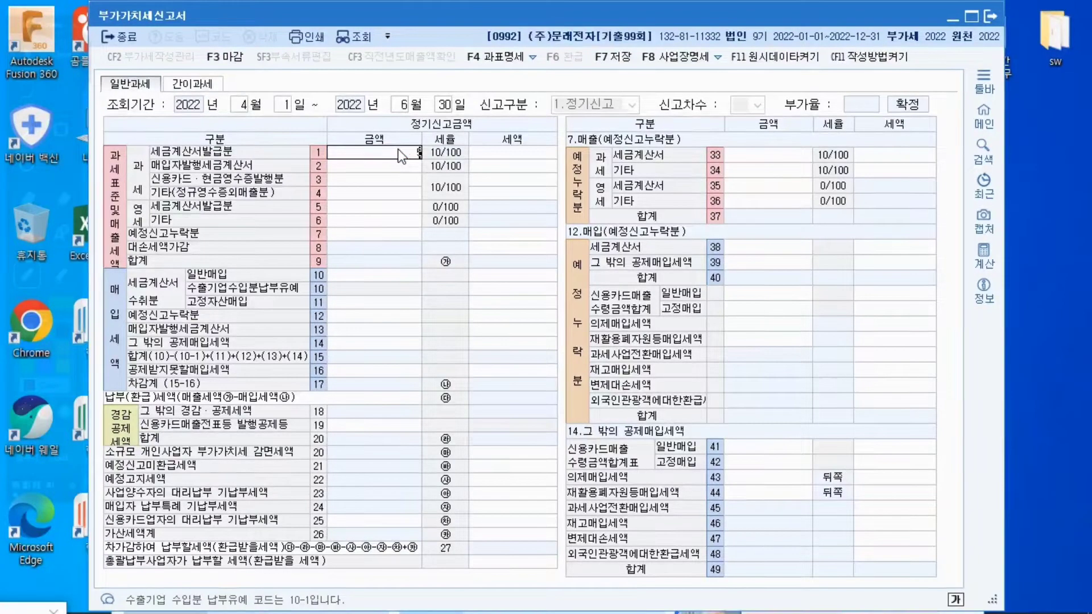
pyautogui.press('Return')
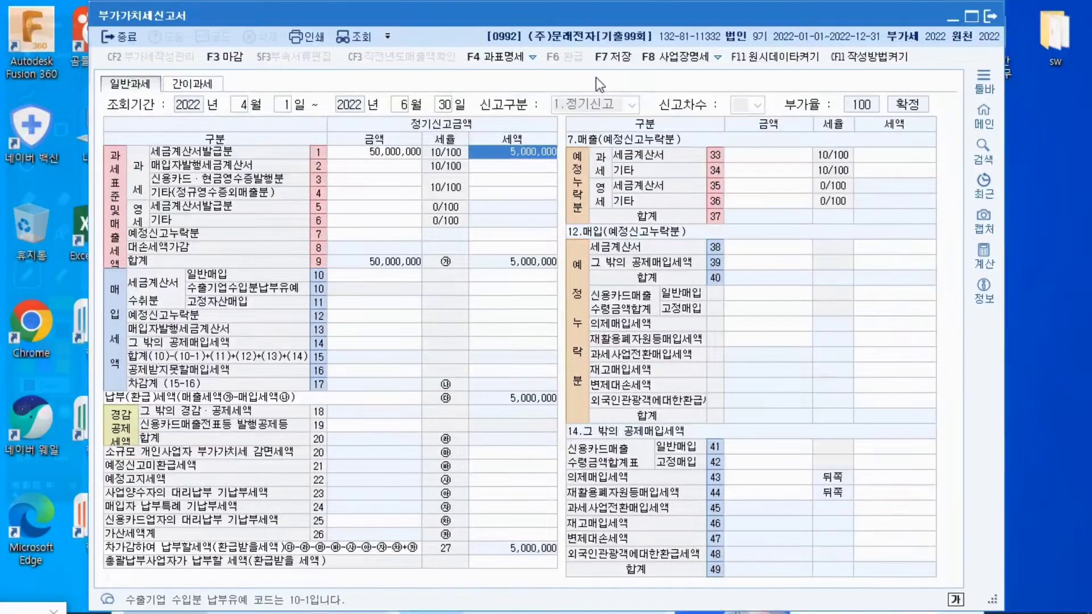
pyautogui.click(383, 184)
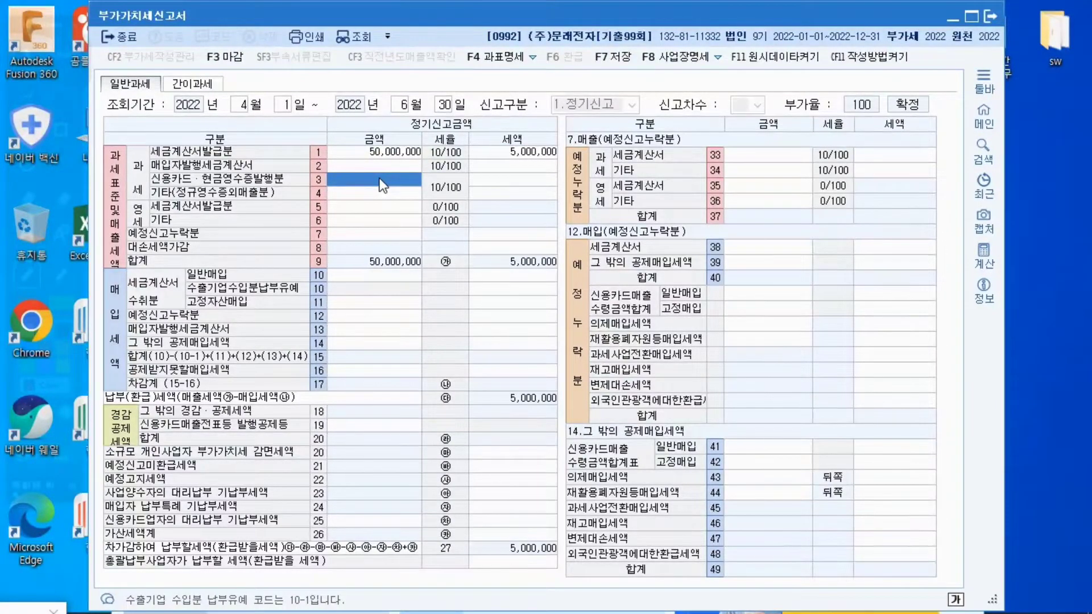
pyautogui.write('17000000')
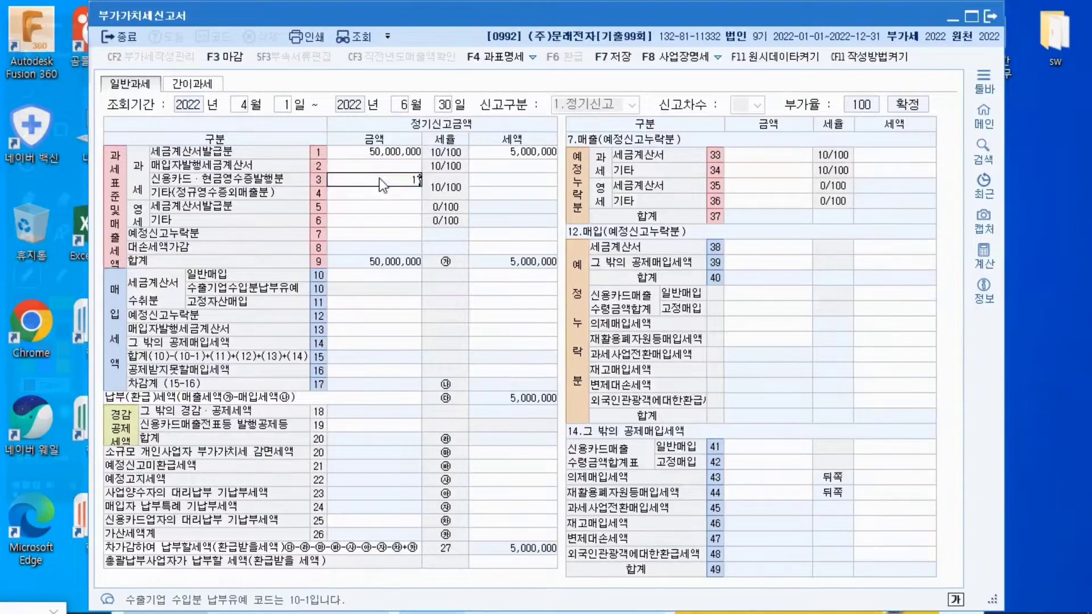
pyautogui.press('Return')
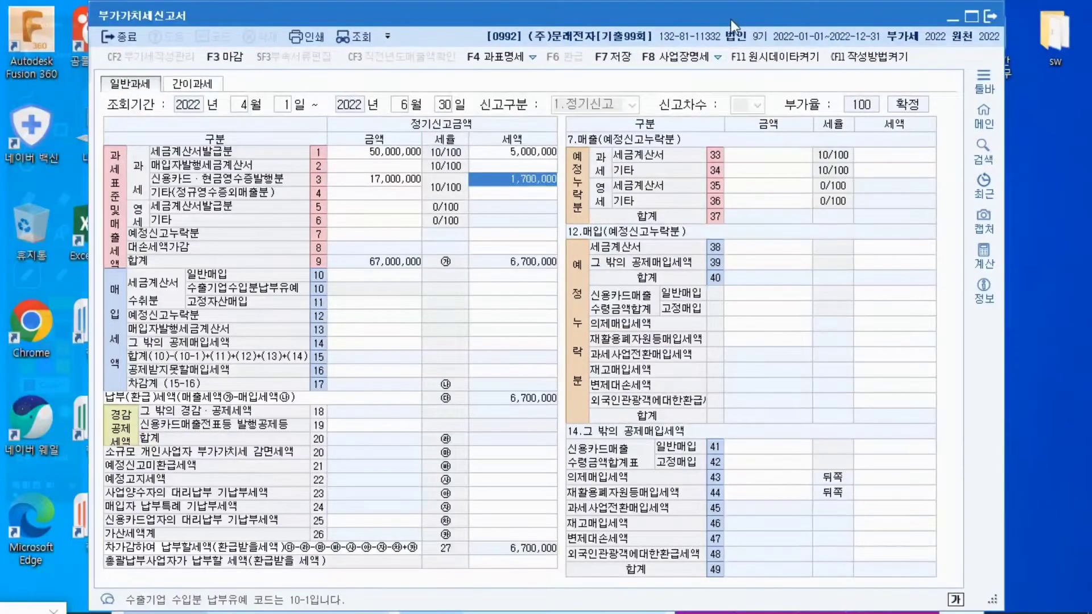
pyautogui.click(407, 180)
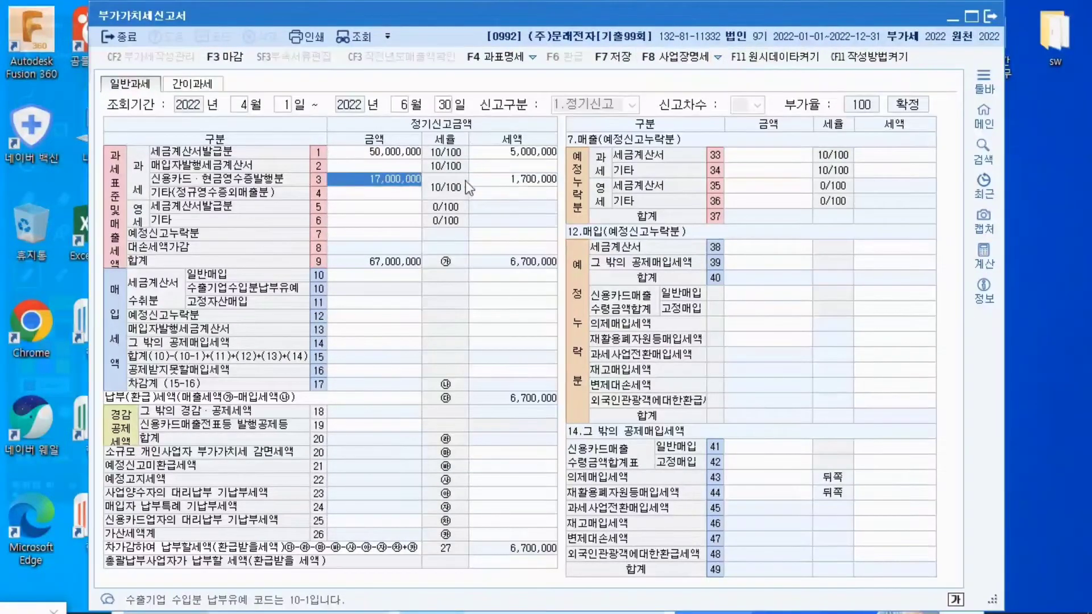
pyautogui.click(492, 179)
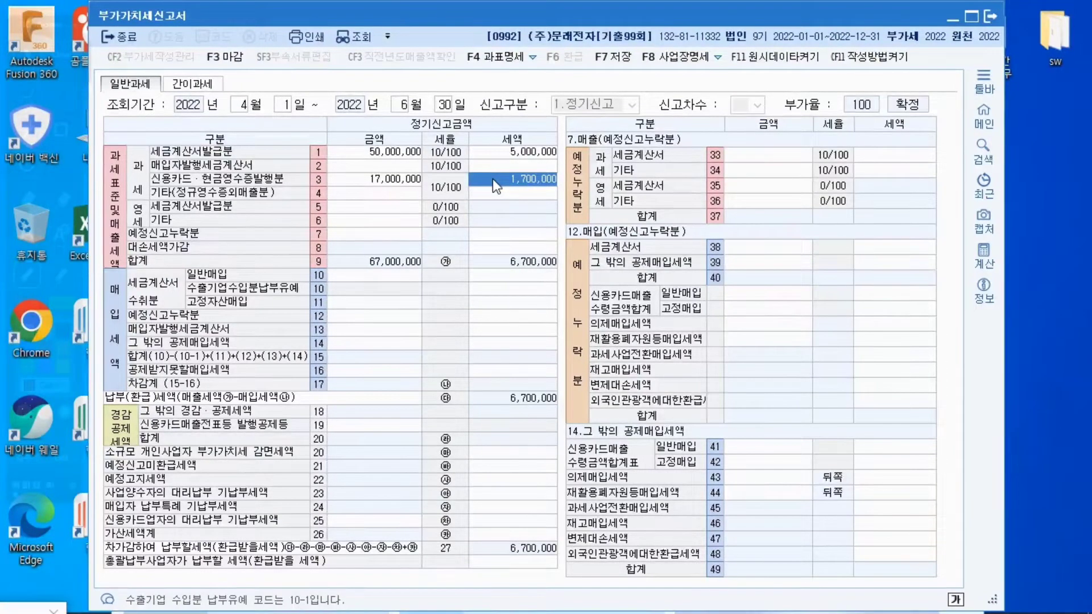
pyautogui.click(371, 426)
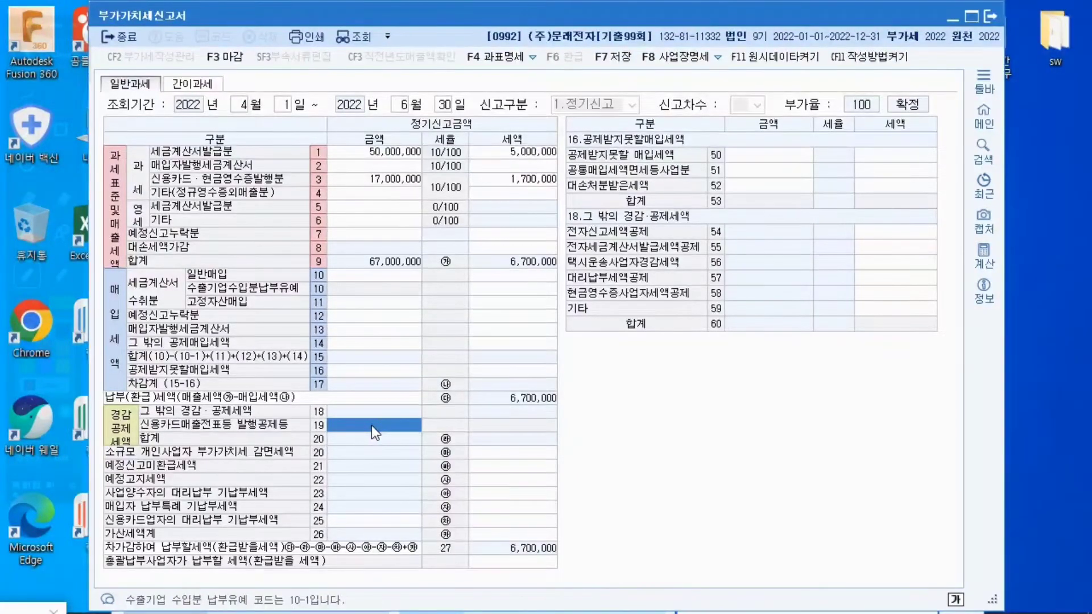
pyautogui.write('18')
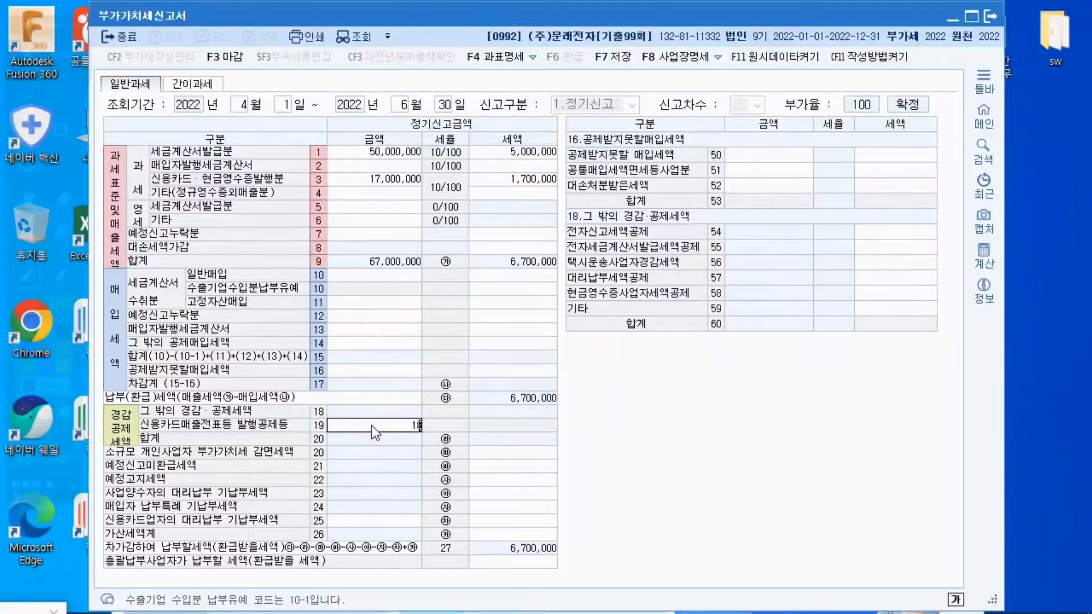
pyautogui.write(',700,000')
pyautogui.press('Return')
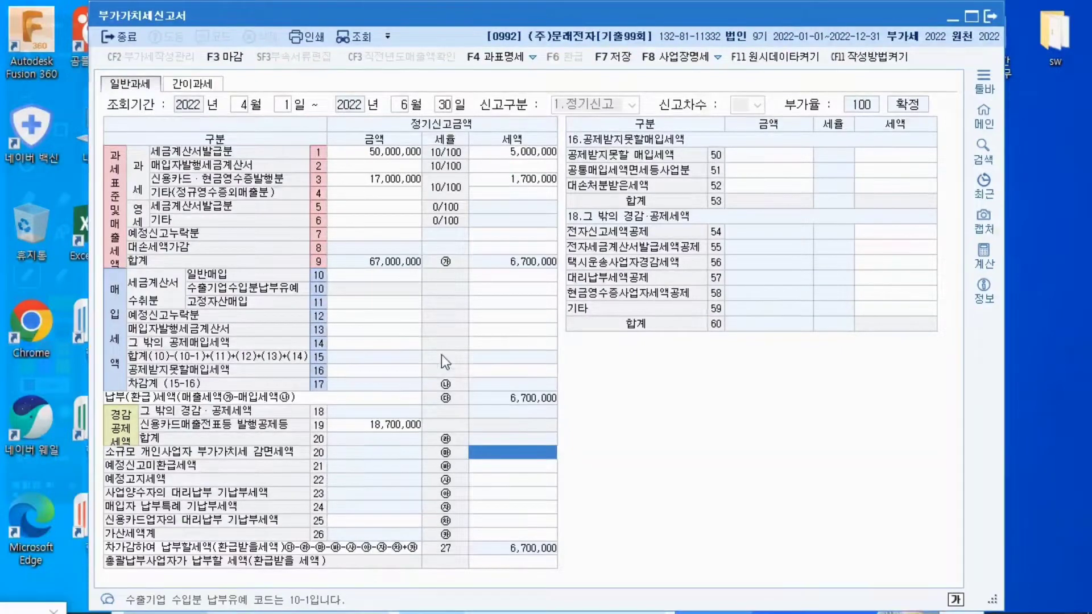
pyautogui.click(374, 430)
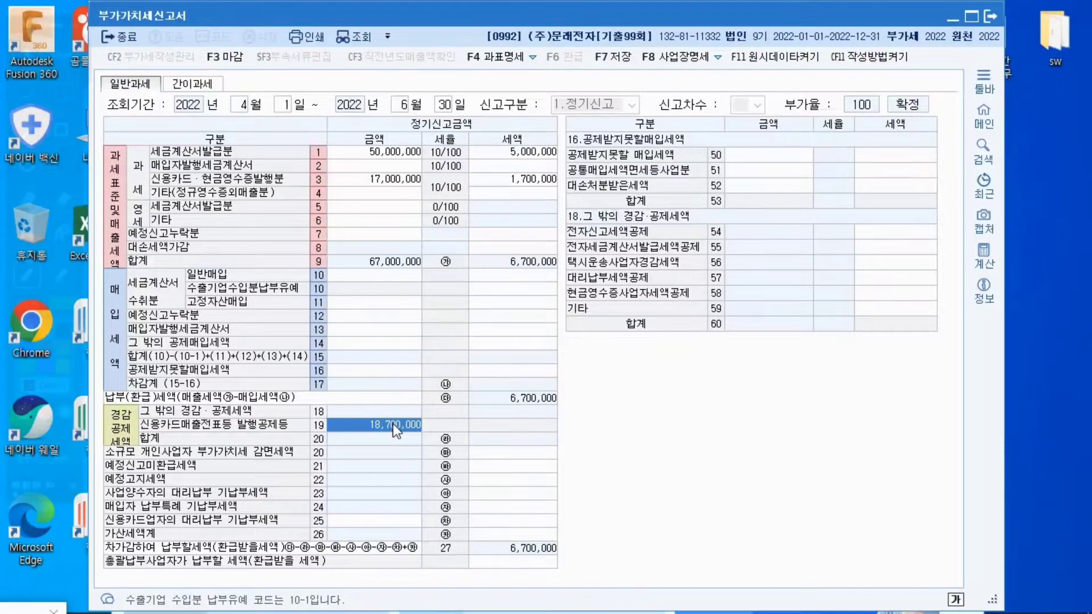
pyautogui.press('Delete')
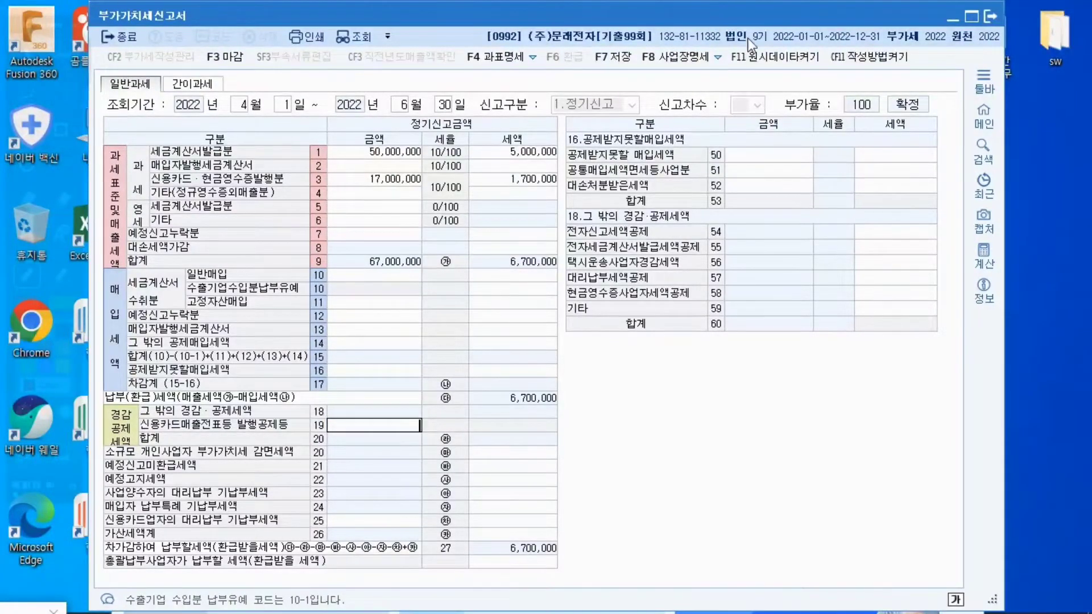
# Enter 18,700,000 as the amount of the credit card sales slip credit (신용카드매출전표등 발행공제등, row 19).
pyautogui.click(403, 425)
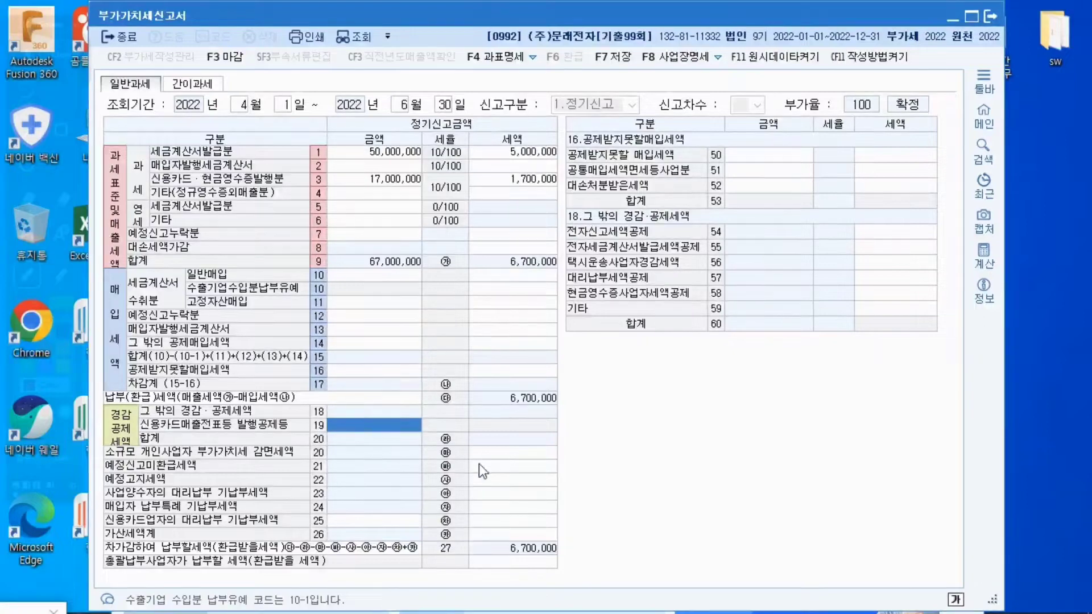
pyautogui.write('18,70')
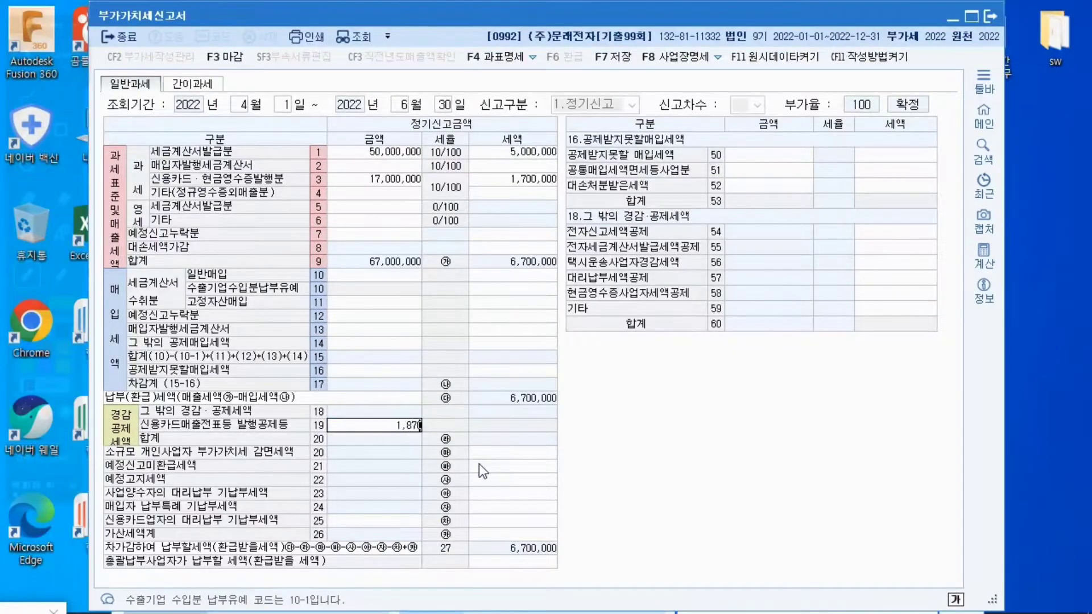
pyautogui.write('0,000')
pyautogui.press('Return')
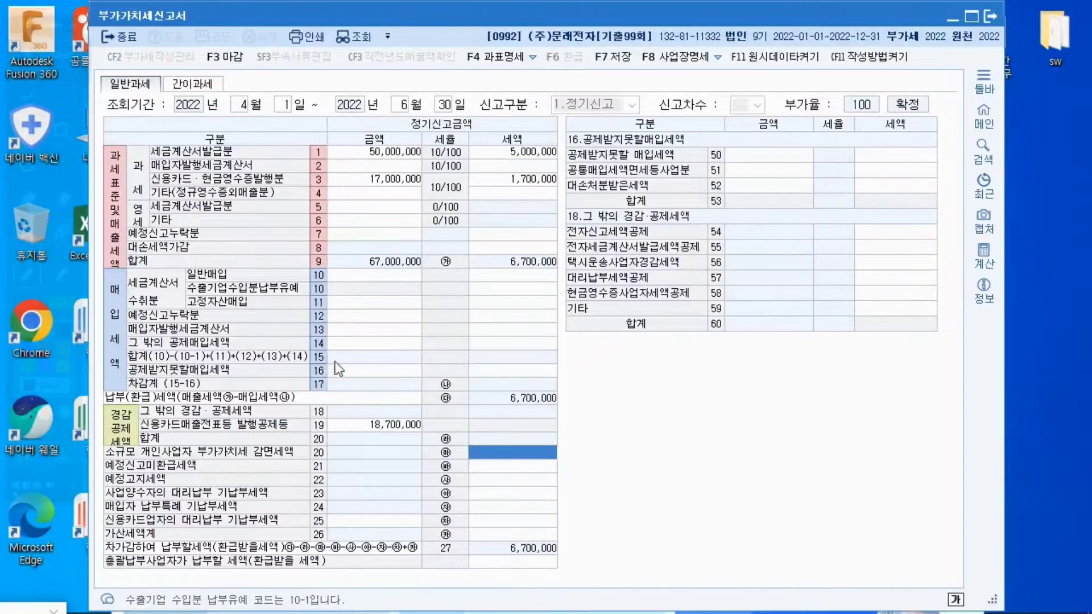
# Enter 30,000,000 as the amount of other zero-rated sales (영세 기타, row 6).
pyautogui.click(329, 221)
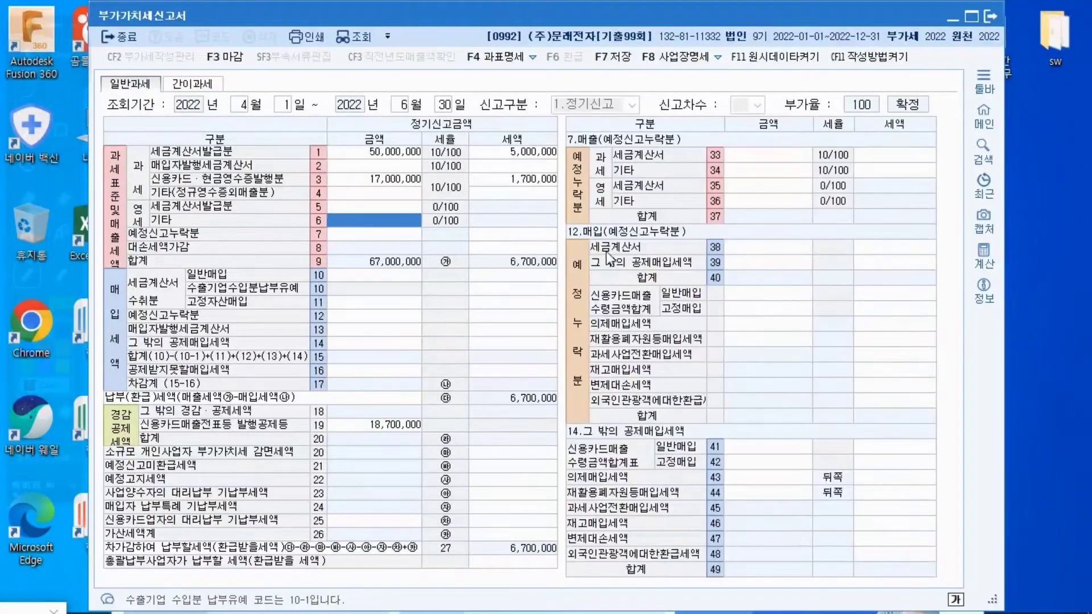
pyautogui.click(349, 222)
pyautogui.write('30000000')
pyautogui.press('Return')
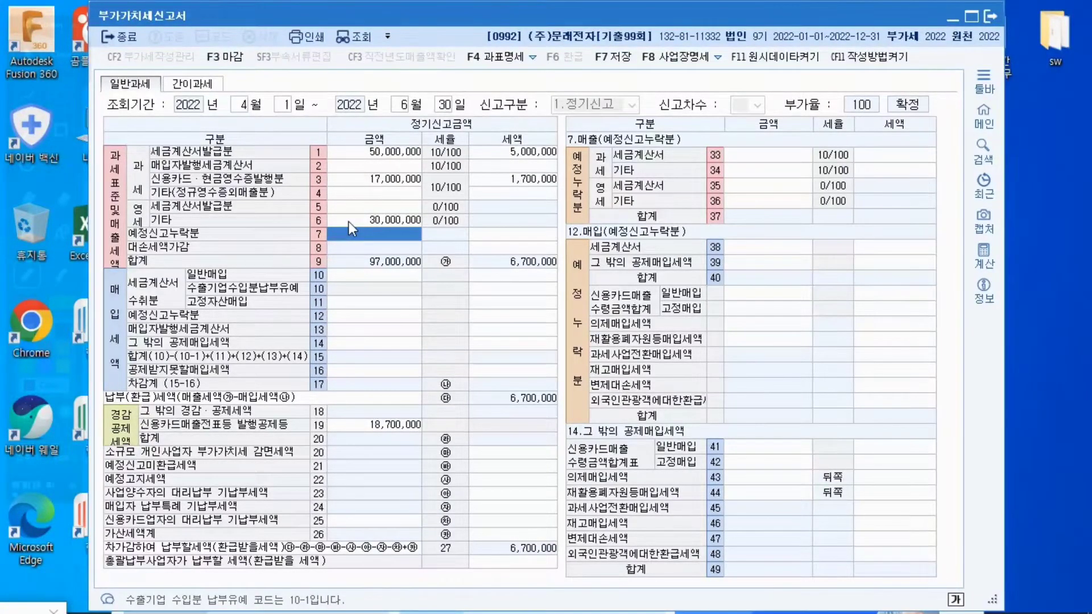
# Handwrite the sales journal entry over the form in red pen, with 외상매출금 against product sales and the VAT payable line, and underline 외상매출금.
pyautogui.click(26, 96)
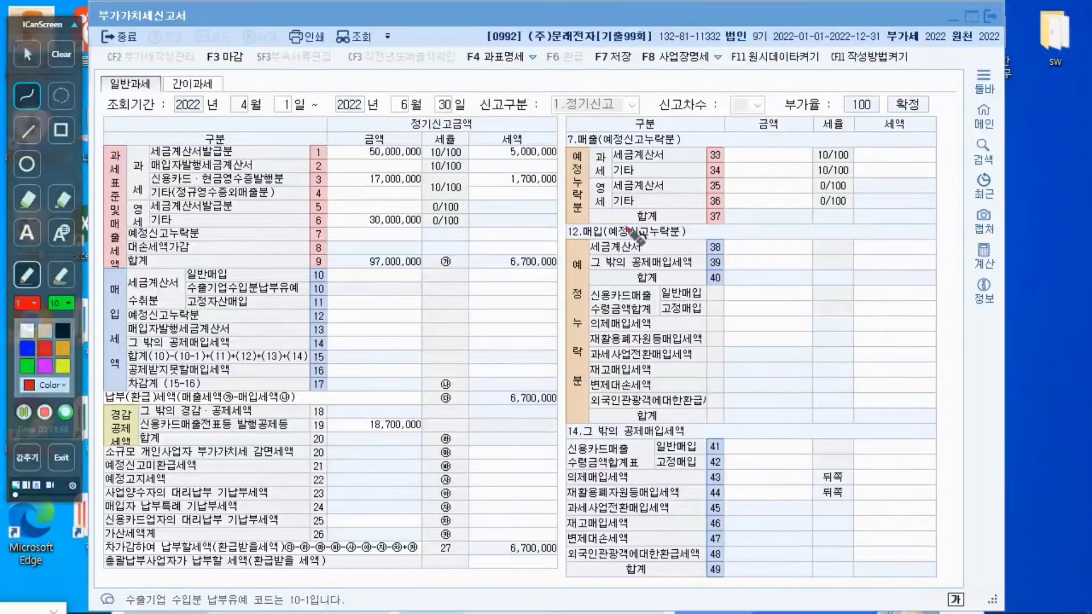
pyautogui.moveTo(492, 296)
pyautogui.mouseDown()
pyautogui.moveTo(487, 337)
pyautogui.moveTo(457, 371)
pyautogui.mouseUp()
pyautogui.moveTo(497, 309); pyautogui.dragTo(518, 326)
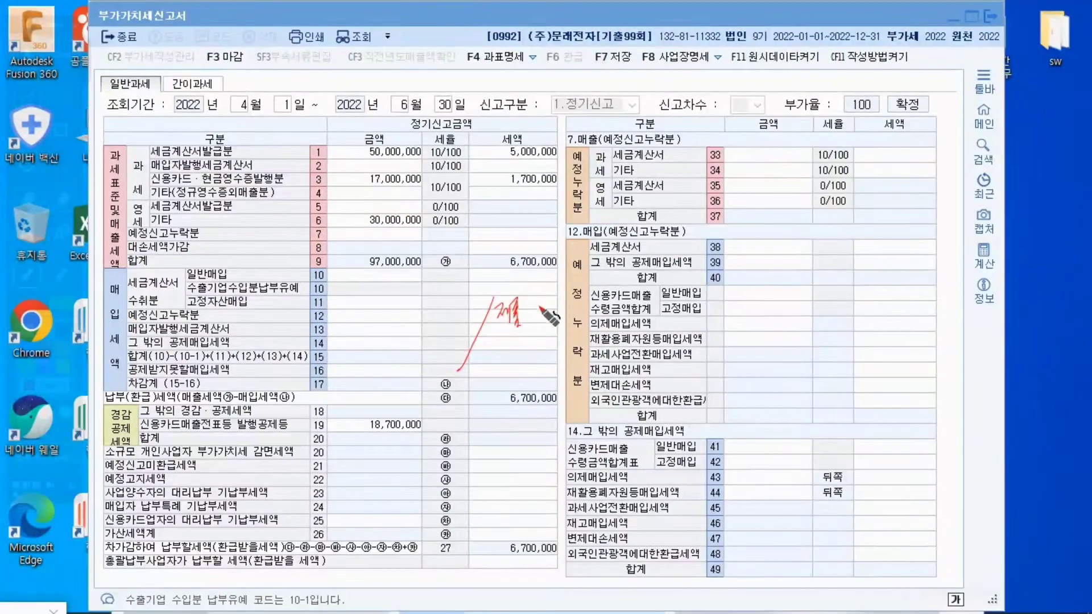
pyautogui.moveTo(538, 300)
pyautogui.mouseDown()
pyautogui.moveTo(537, 316)
pyautogui.moveTo(619, 301)
pyautogui.mouseUp()
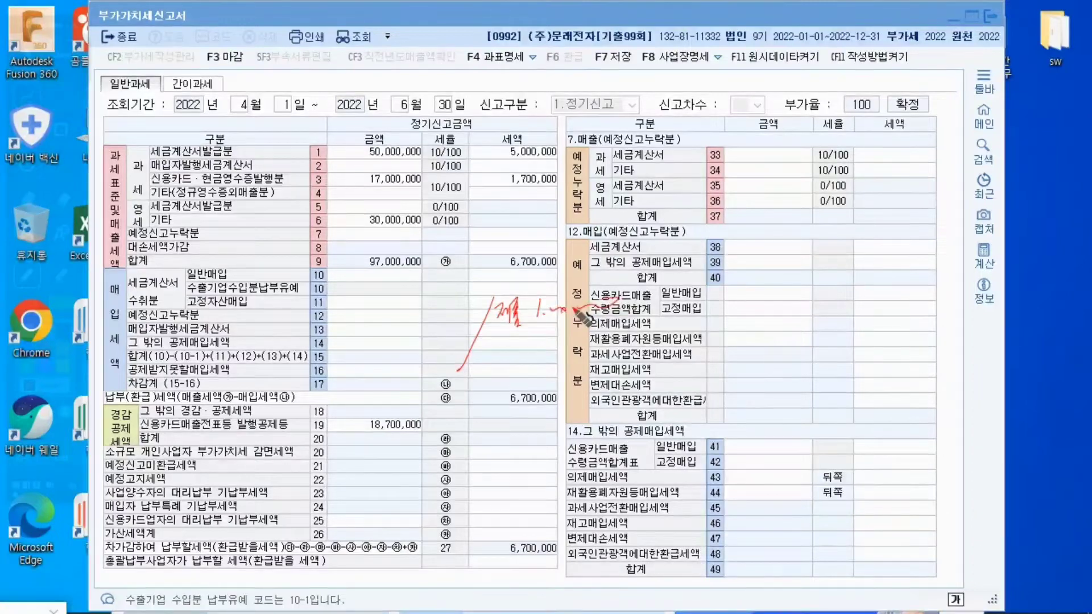
pyautogui.moveTo(481, 352); pyautogui.dragTo(483, 363)
pyautogui.moveTo(486, 350); pyautogui.dragTo(492, 364)
pyautogui.moveTo(491, 357)
pyautogui.mouseDown()
pyautogui.moveTo(529, 361)
pyautogui.moveTo(504, 385)
pyautogui.moveTo(568, 361)
pyautogui.mouseUp()
pyautogui.moveTo(574, 361); pyautogui.dragTo(612, 351)
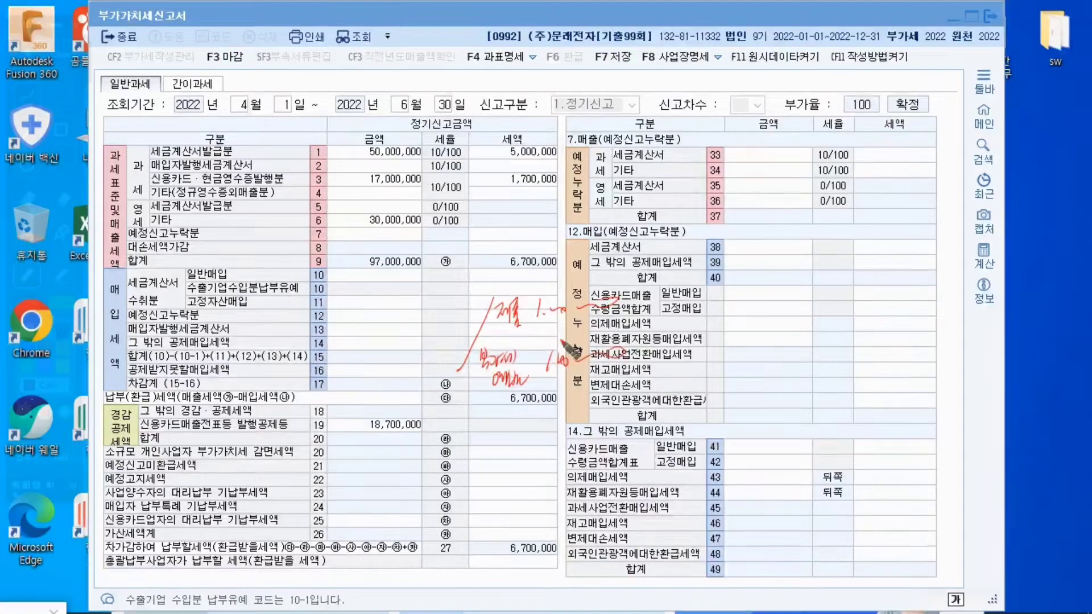
pyautogui.moveTo(337, 303)
pyautogui.mouseDown()
pyautogui.moveTo(341, 316)
pyautogui.moveTo(348, 302)
pyautogui.moveTo(456, 318)
pyautogui.mouseUp()
pyautogui.moveTo(329, 335); pyautogui.dragTo(453, 336)
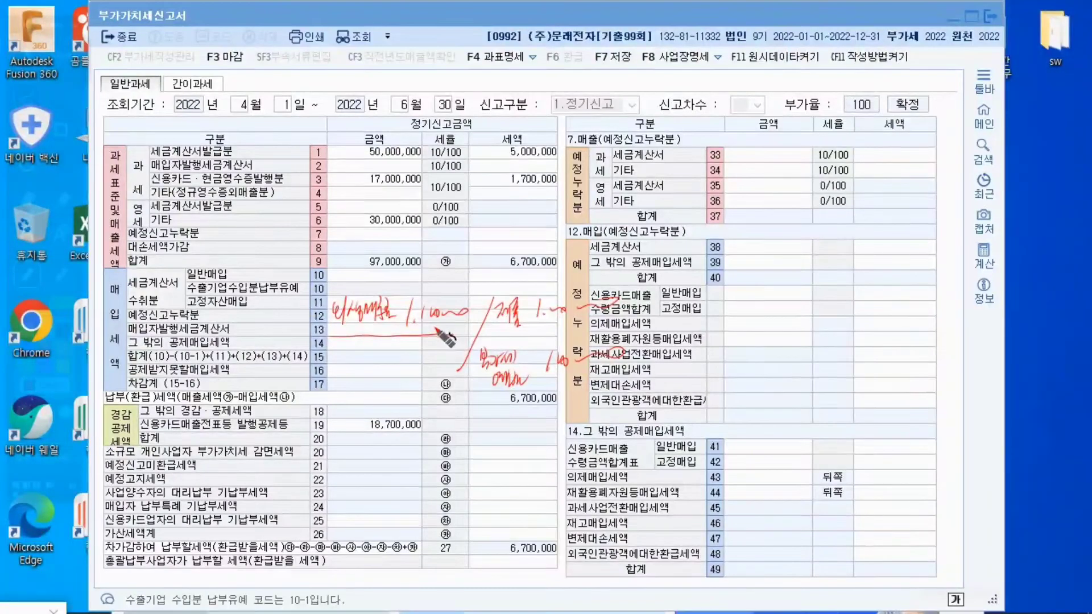
# Box the handwritten VAT payable line and sketch the bad-debt journal entry below it in red, with arrows linking the two entries.
pyautogui.moveTo(625, 373)
pyautogui.mouseDown()
pyautogui.moveTo(560, 341)
pyautogui.moveTo(479, 371)
pyautogui.mouseUp()
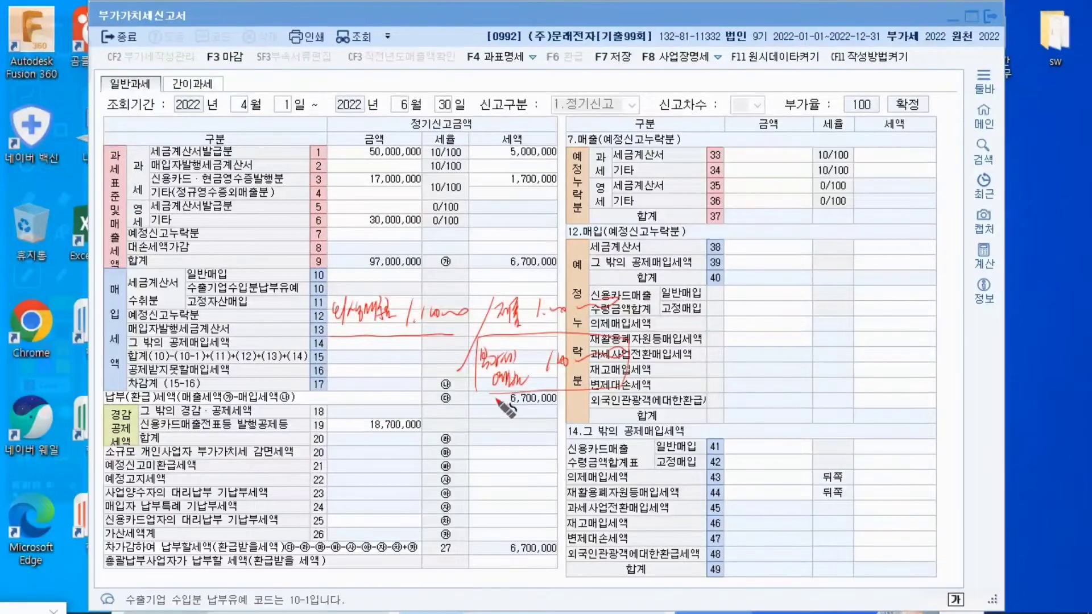
pyautogui.moveTo(461, 414); pyautogui.dragTo(433, 495)
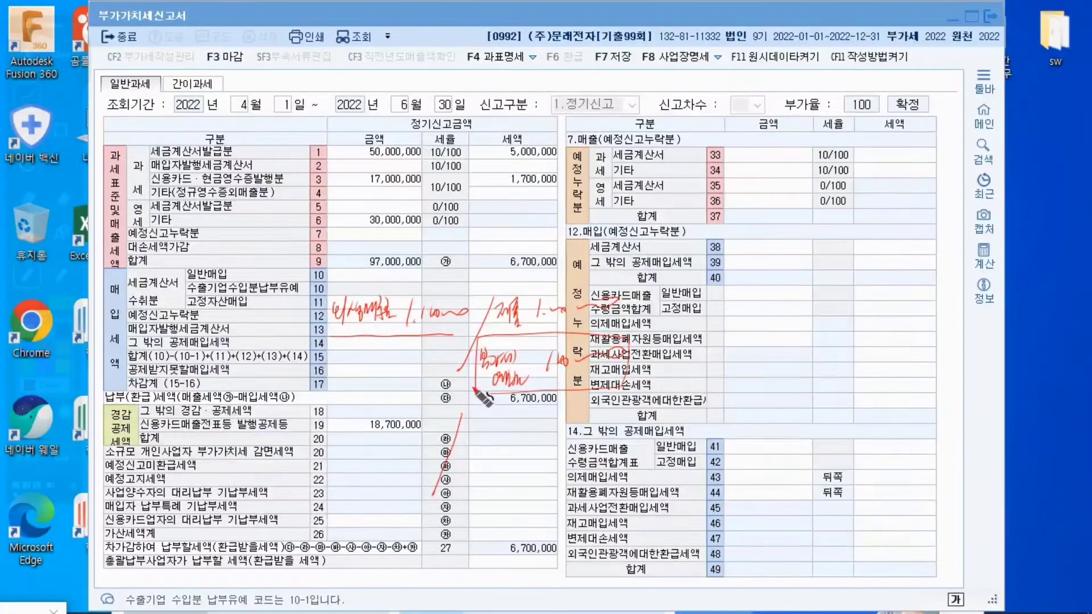
pyautogui.moveTo(475, 388); pyautogui.dragTo(412, 411)
pyautogui.moveTo(417, 393); pyautogui.dragTo(426, 413)
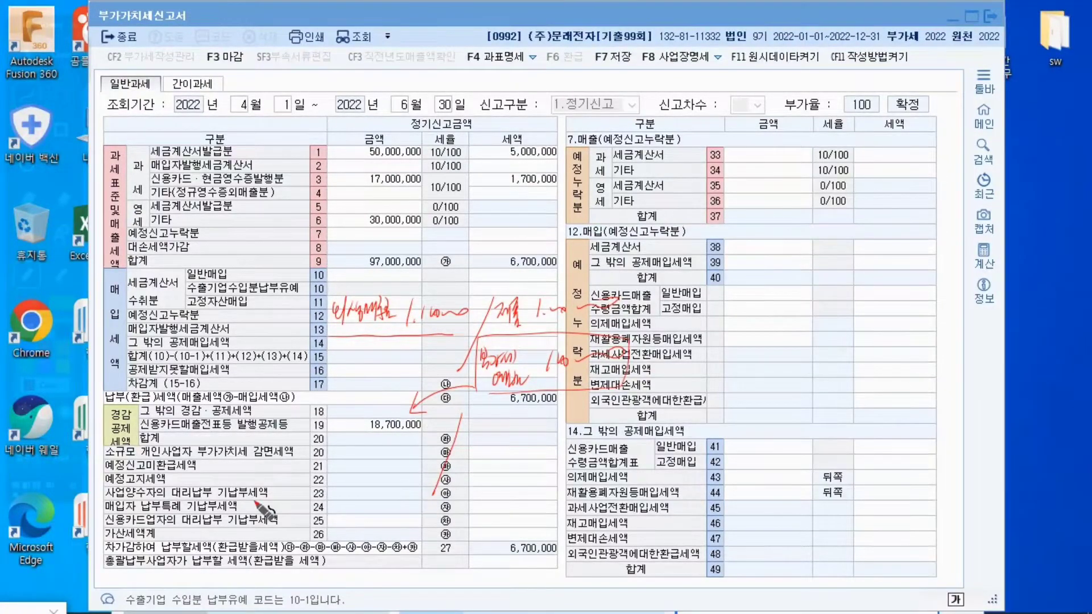
pyautogui.moveTo(254, 503); pyautogui.dragTo(597, 503)
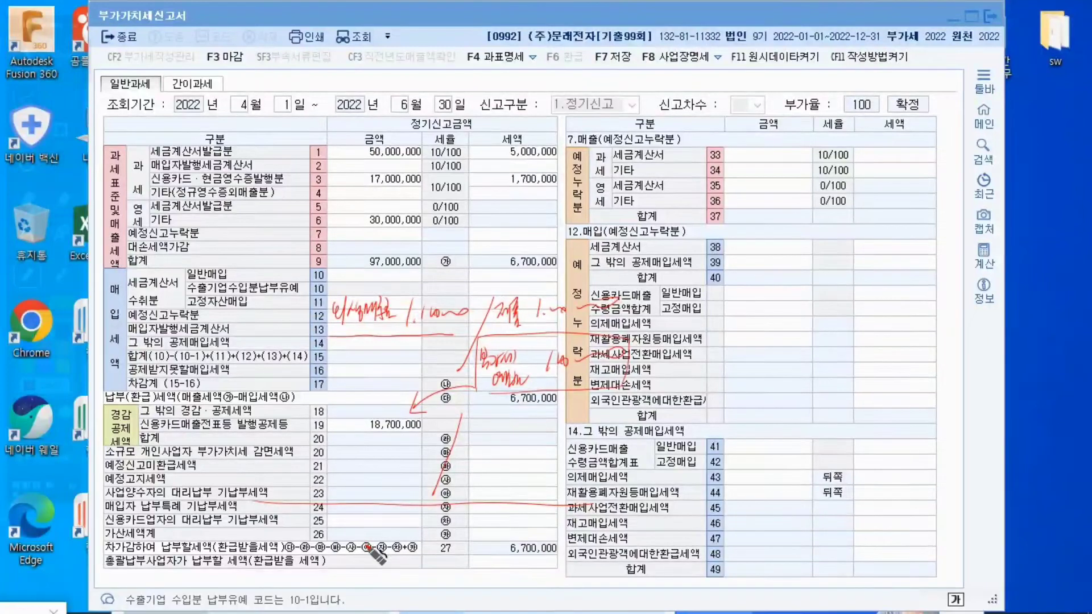
pyautogui.moveTo(402, 340)
pyautogui.mouseDown()
pyautogui.moveTo(492, 431)
pyautogui.moveTo(481, 434)
pyautogui.moveTo(471, 470)
pyautogui.moveTo(650, 459)
pyautogui.mouseUp()
pyautogui.moveTo(293, 441)
pyautogui.mouseDown()
pyautogui.moveTo(319, 431)
pyautogui.moveTo(446, 453)
pyautogui.moveTo(422, 467)
pyautogui.moveTo(255, 468)
pyautogui.moveTo(424, 515)
pyautogui.moveTo(423, 470)
pyautogui.mouseUp()
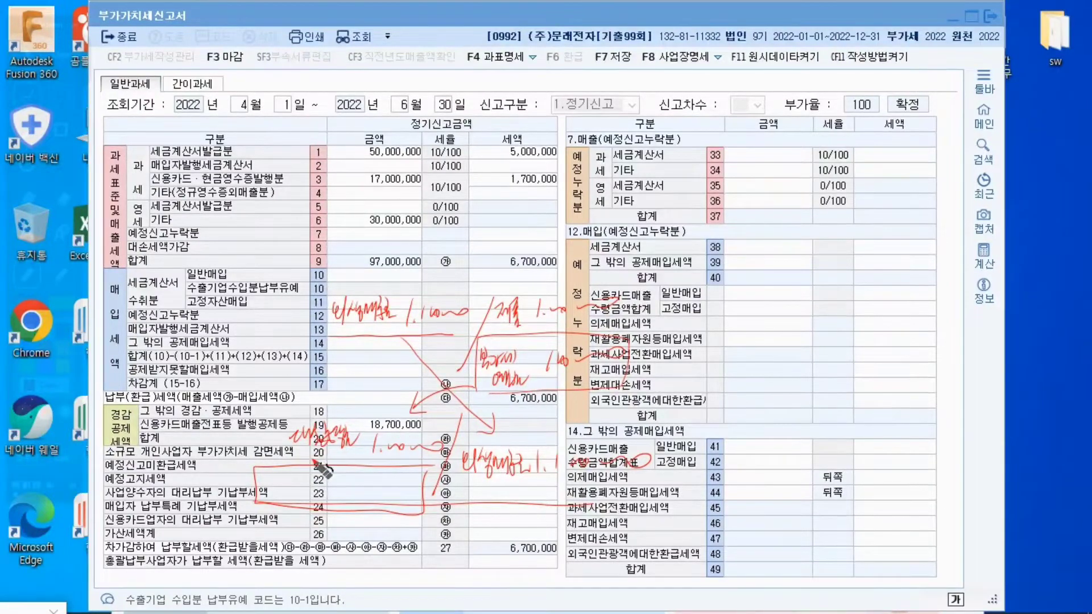
pyautogui.moveTo(272, 481)
pyautogui.mouseDown()
pyautogui.moveTo(314, 500)
pyautogui.moveTo(407, 494)
pyautogui.mouseUp()
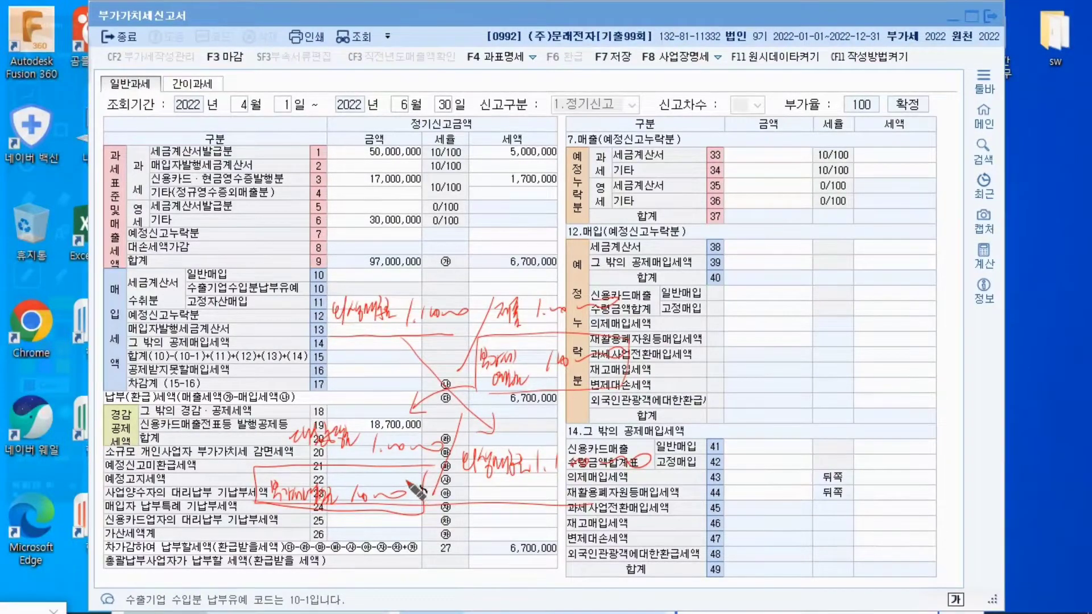
# Change the pen colour to green, add check marks to both handwritten entries and draw an arrow to the tax payable amount in row 27.
pyautogui.moveTo(53, 331)
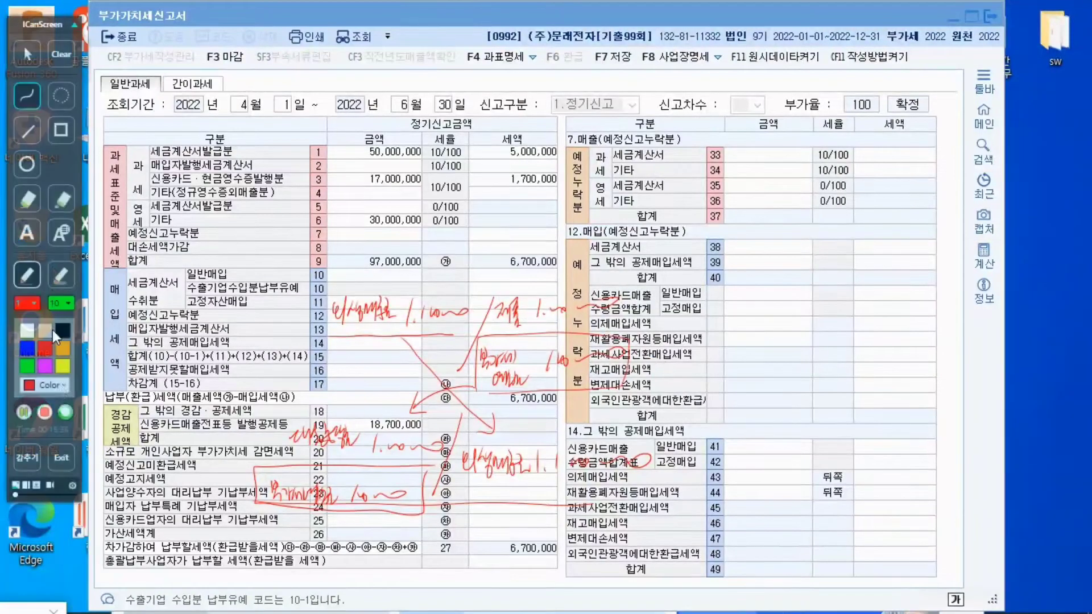
pyautogui.click(27, 366)
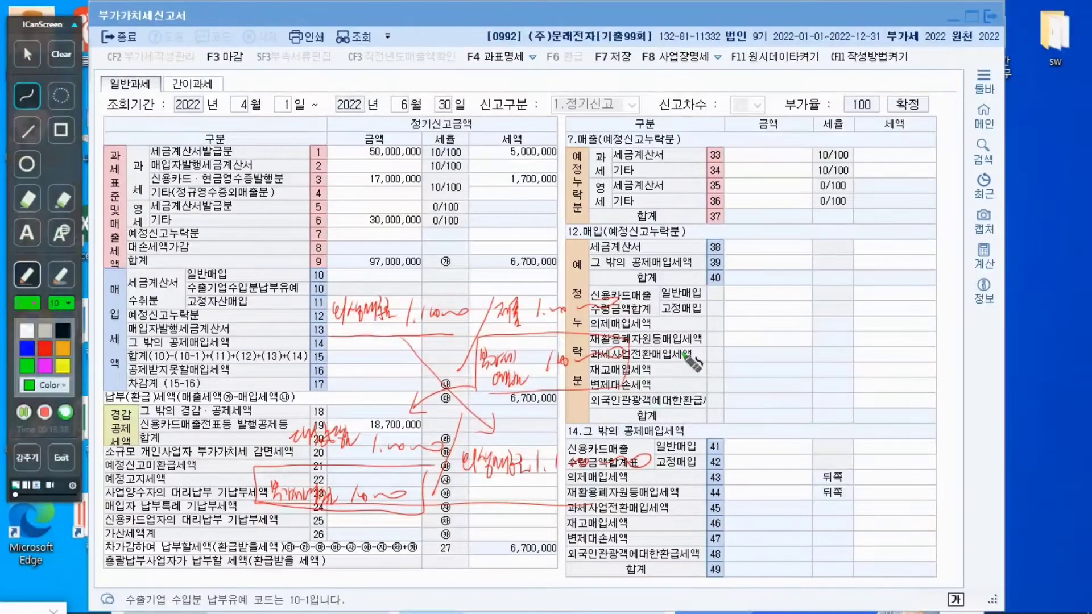
pyautogui.moveTo(563, 339); pyautogui.dragTo(583, 336)
pyautogui.moveTo(316, 461); pyautogui.dragTo(347, 449)
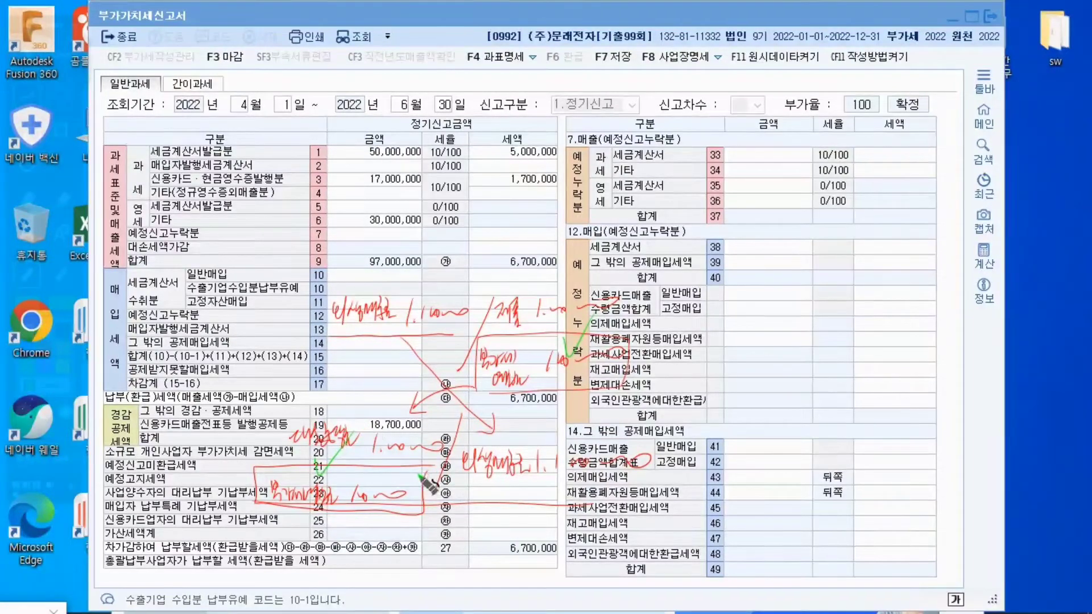
pyautogui.moveTo(384, 480); pyautogui.dragTo(491, 539)
pyautogui.moveTo(485, 515); pyautogui.dragTo(468, 528)
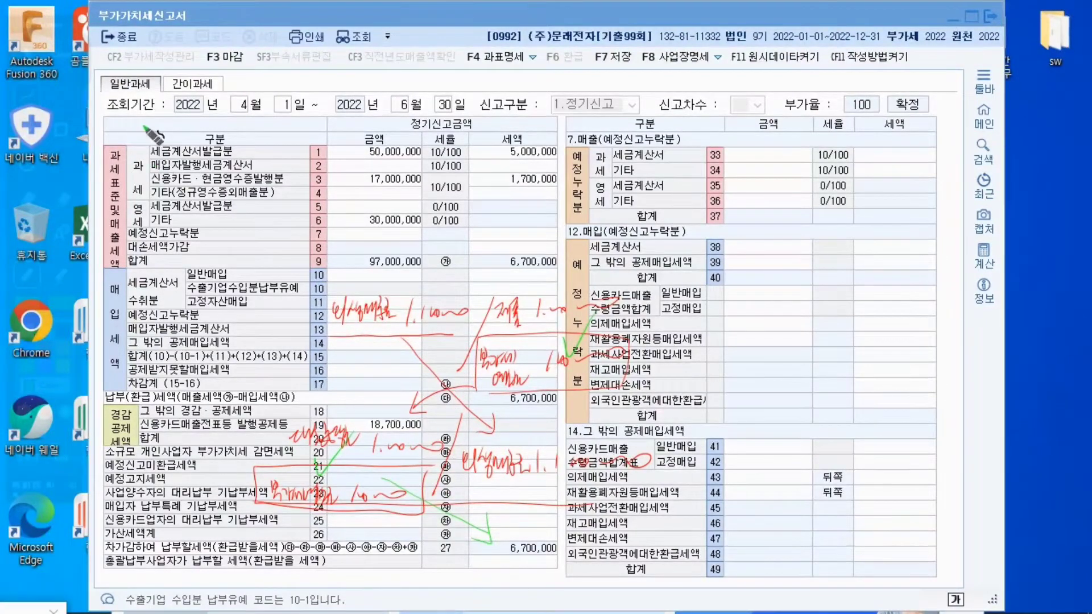
# Clear all handwritten annotations from the form and switch the pen back to the normal pointer.
pyautogui.moveTo(70, 87)
pyautogui.click(59, 57)
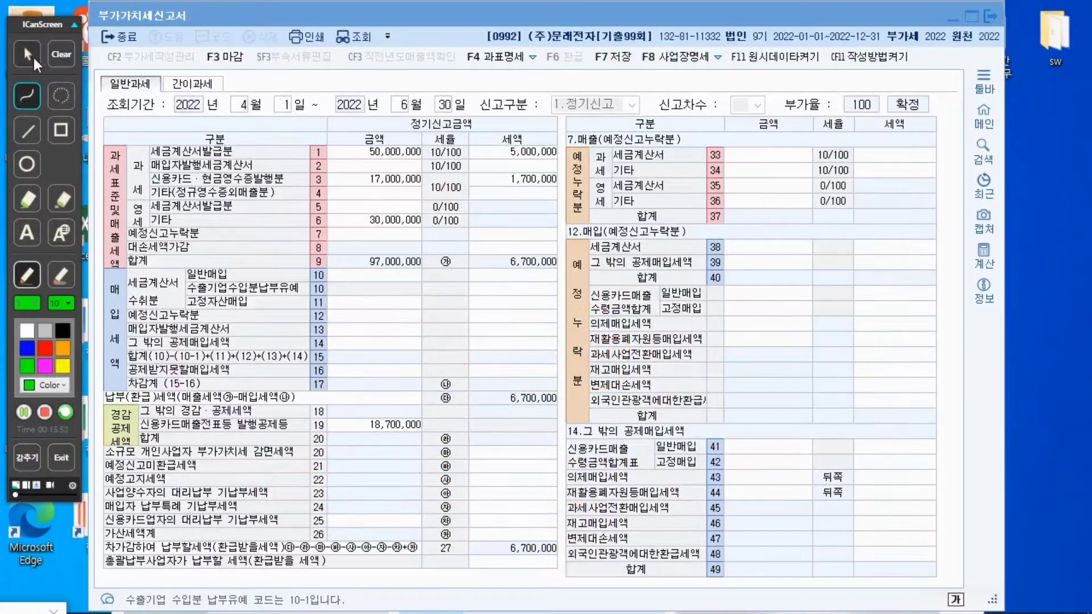
pyautogui.click(33, 56)
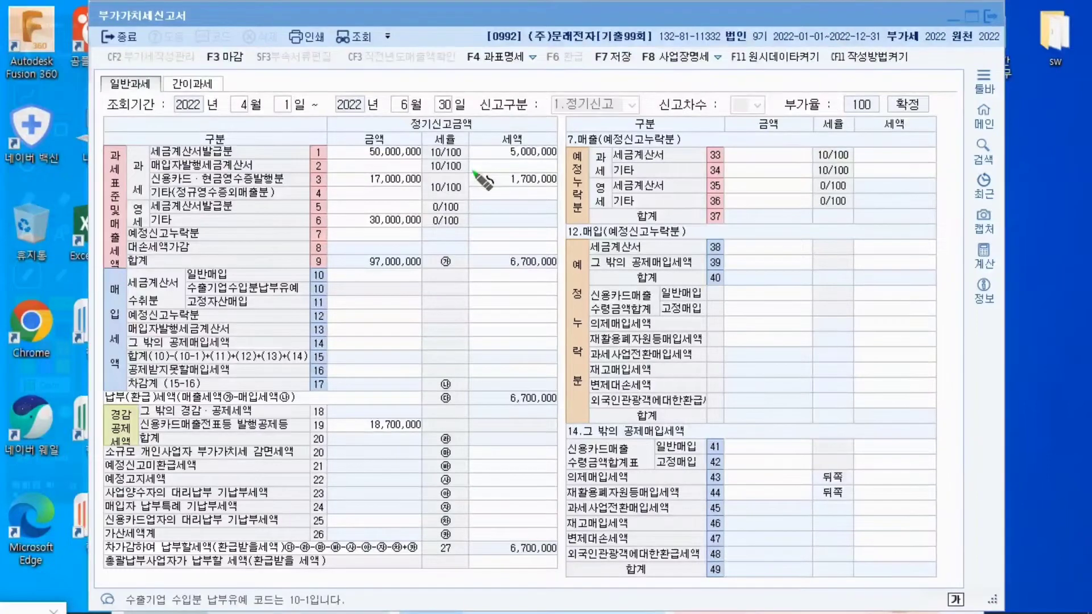
pyautogui.moveTo(27, 83)
pyautogui.click(27, 57)
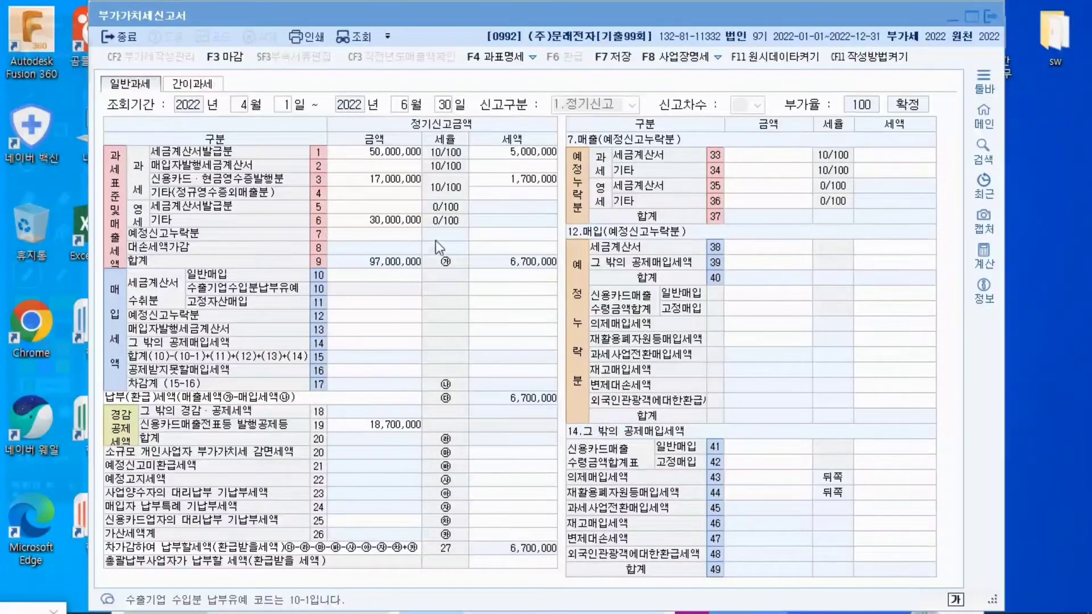
# Enter -100,000 as the bad-debt tax adjustment (대손세액가감) in row 8 and review it against the sales tax amounts above.
pyautogui.click(494, 248)
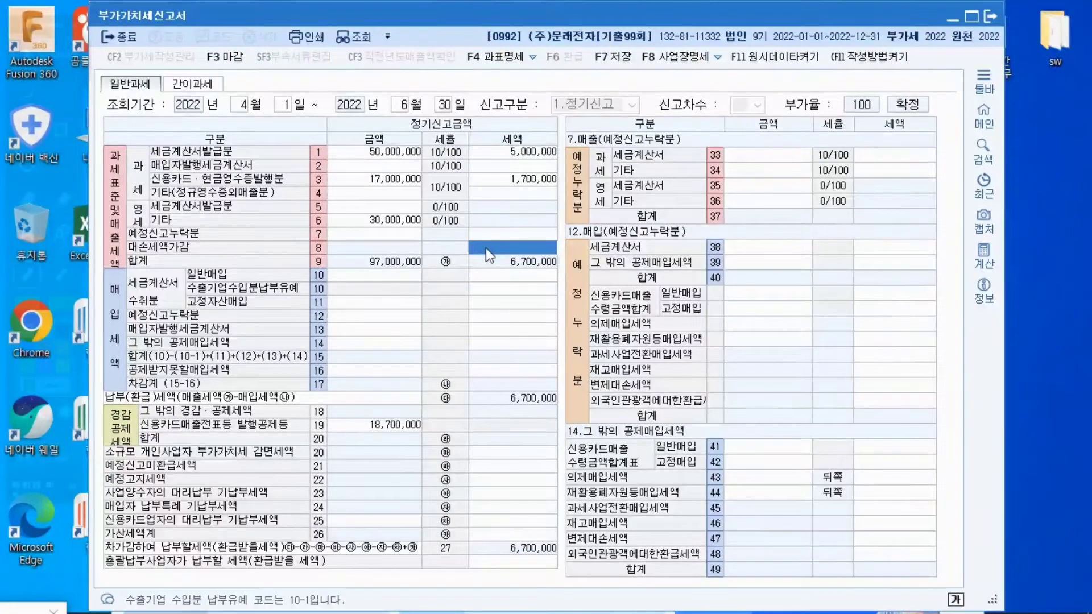
pyautogui.write('-1')
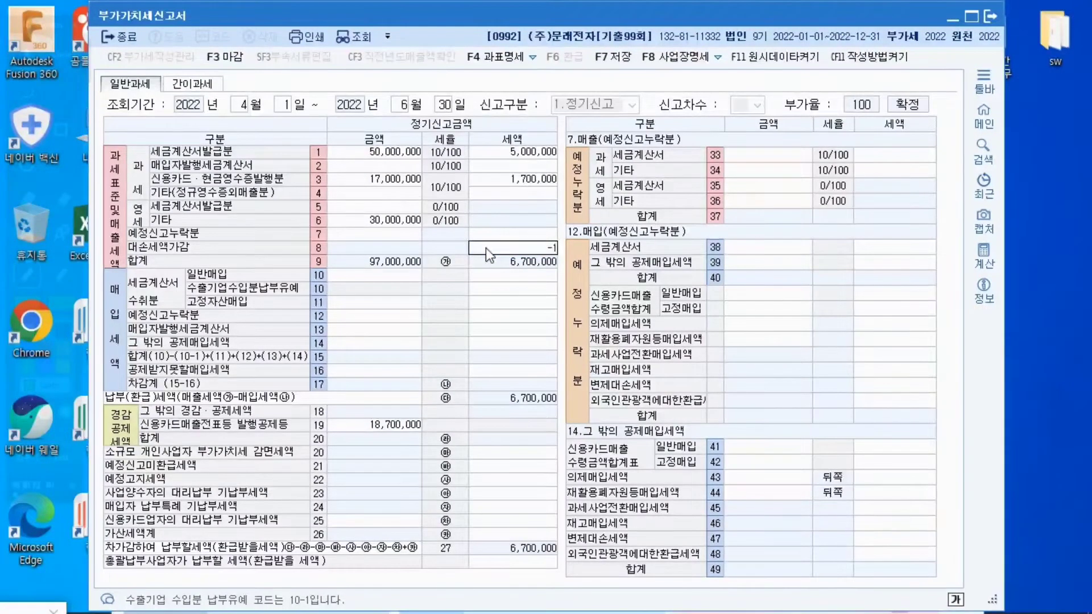
pyautogui.write('00,000')
pyautogui.press('Return')
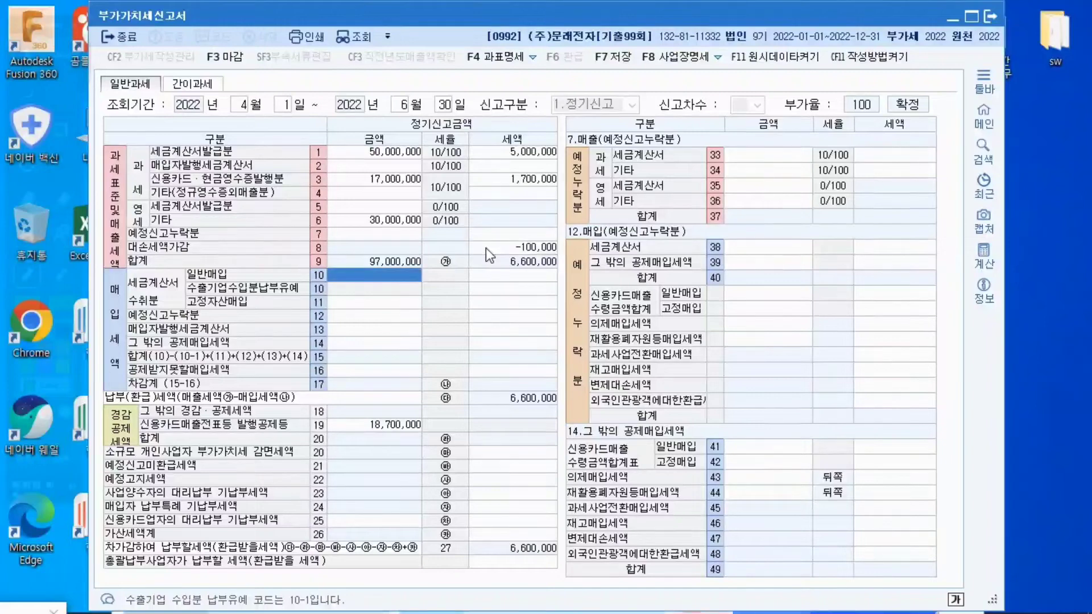
pyautogui.click(489, 248)
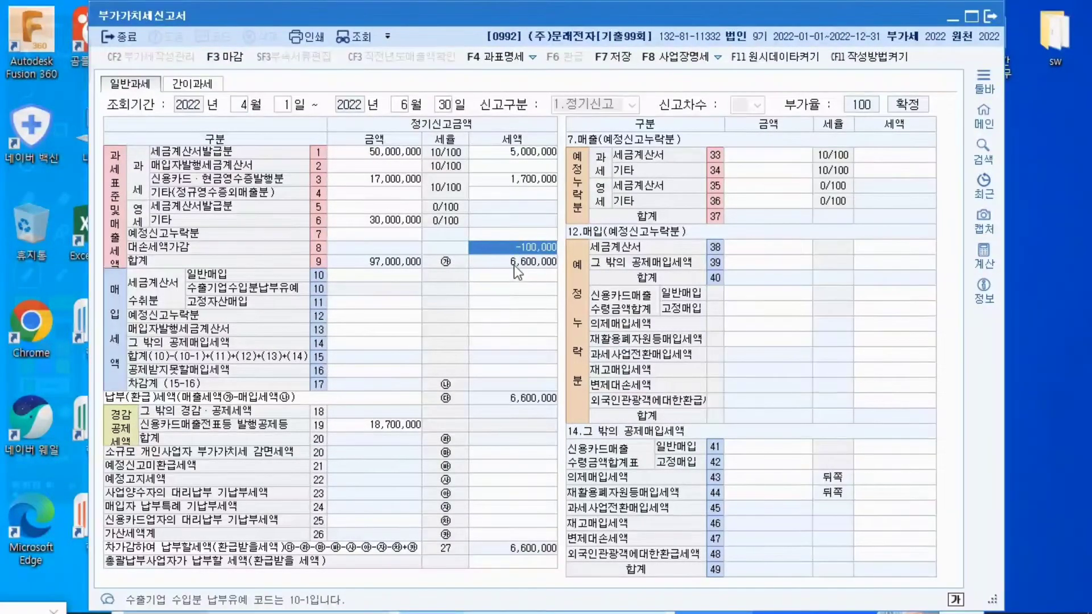
pyautogui.click(510, 151)
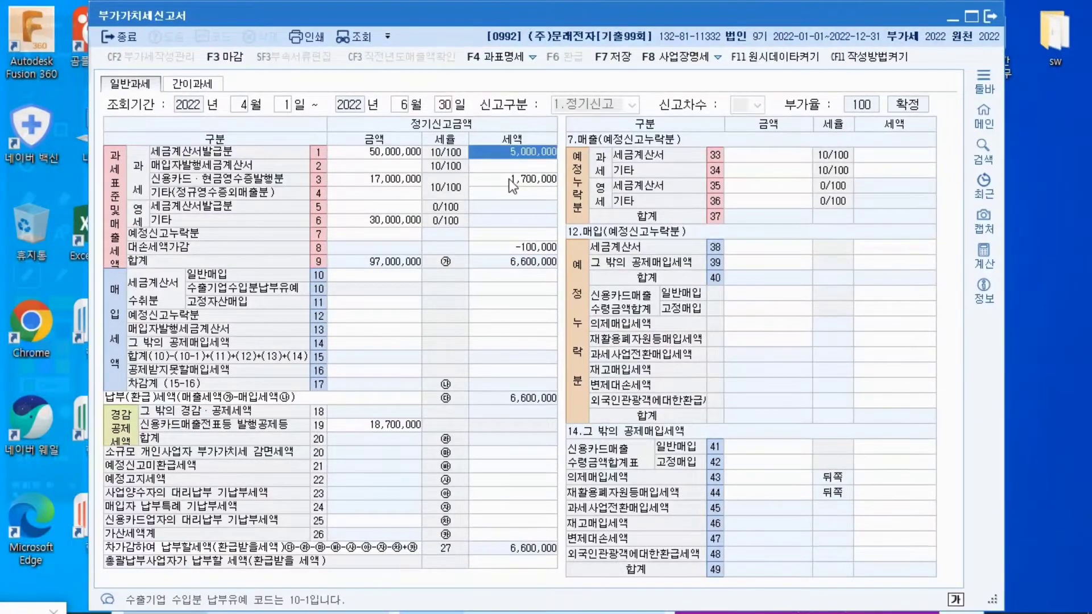
pyautogui.click(510, 179)
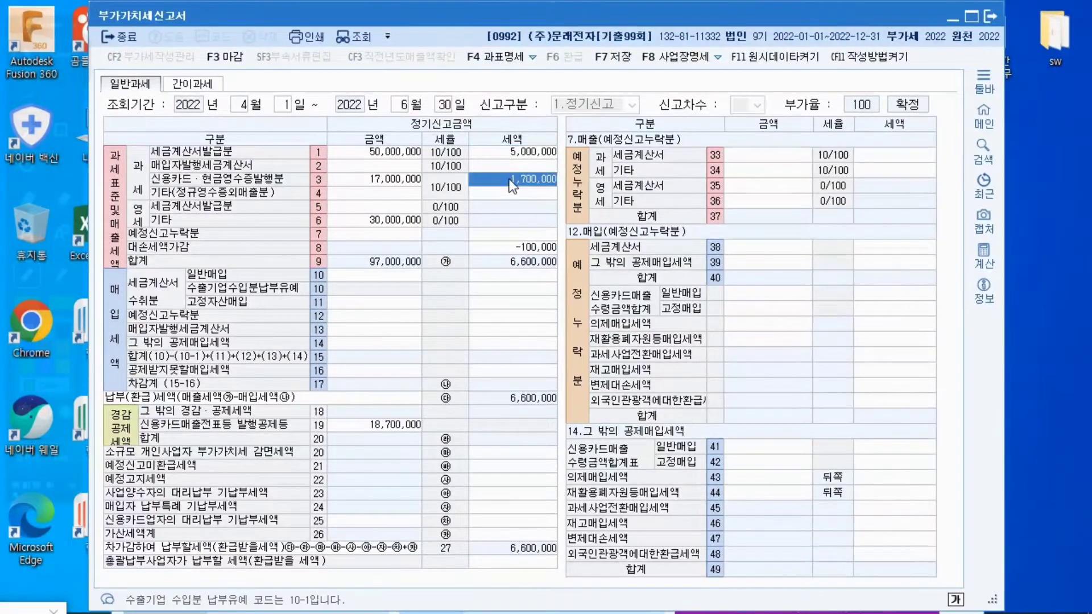
pyautogui.click(511, 248)
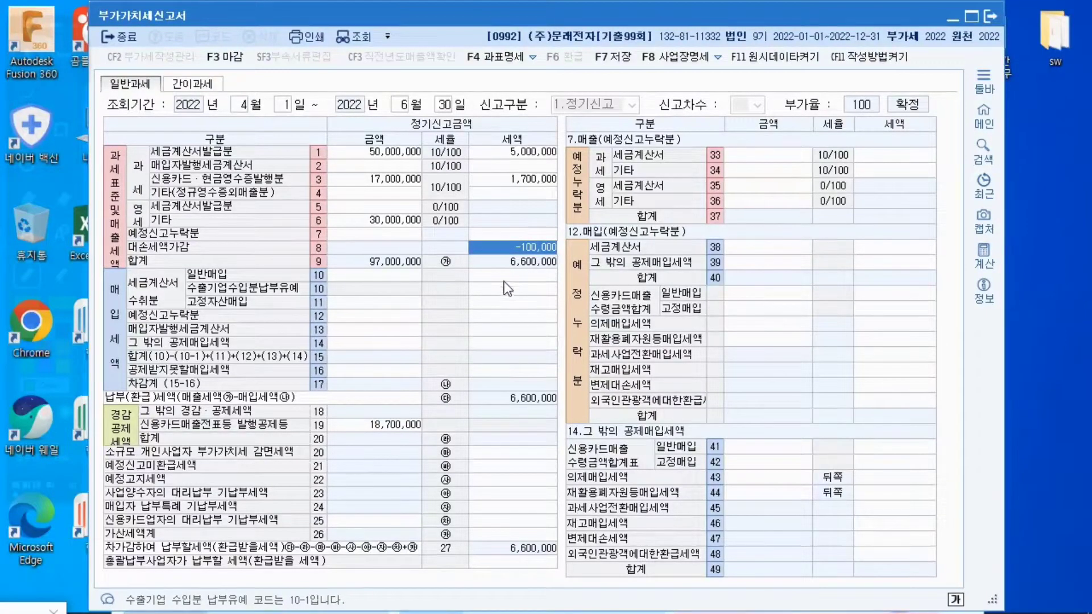
# Enter general purchases with tax invoices (일반매입) in row 10 as 40,000,000 with 4,000,000 tax.
pyautogui.click(385, 278)
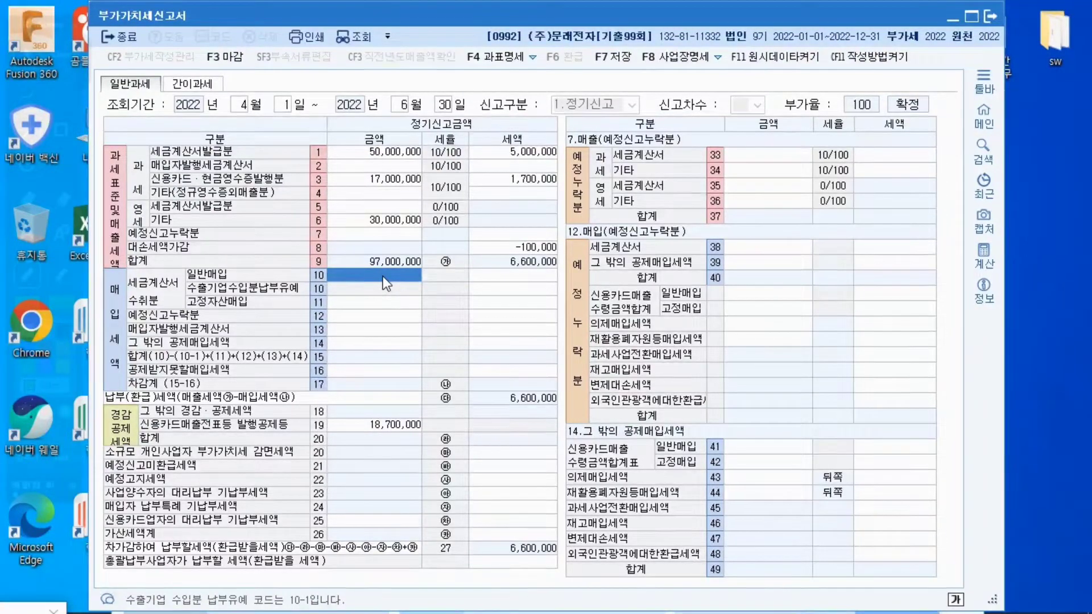
pyautogui.write('40,000,000')
pyautogui.press('Return')
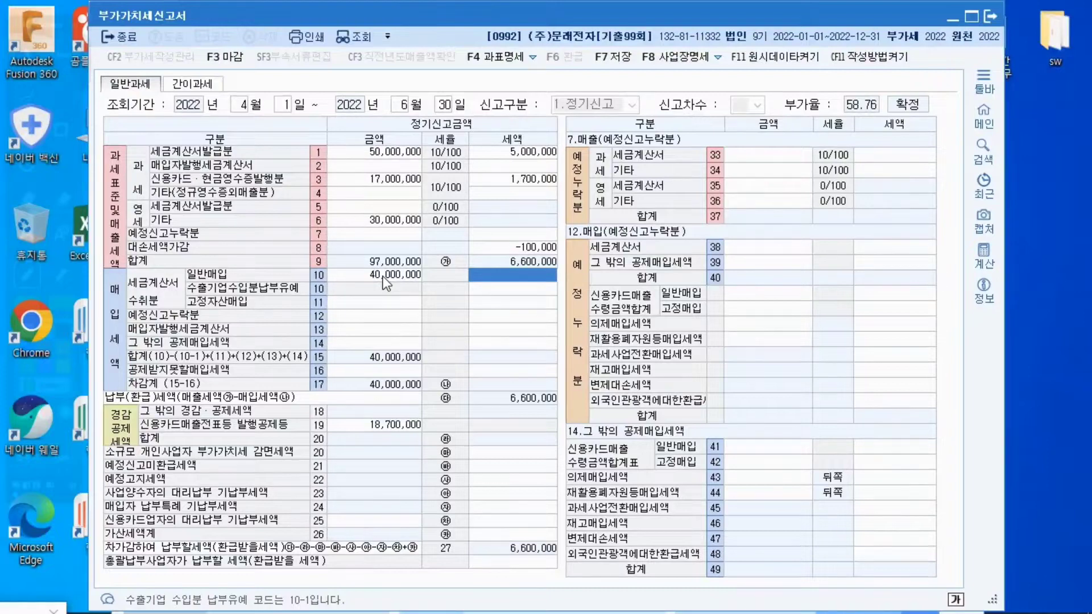
pyautogui.press('Return')
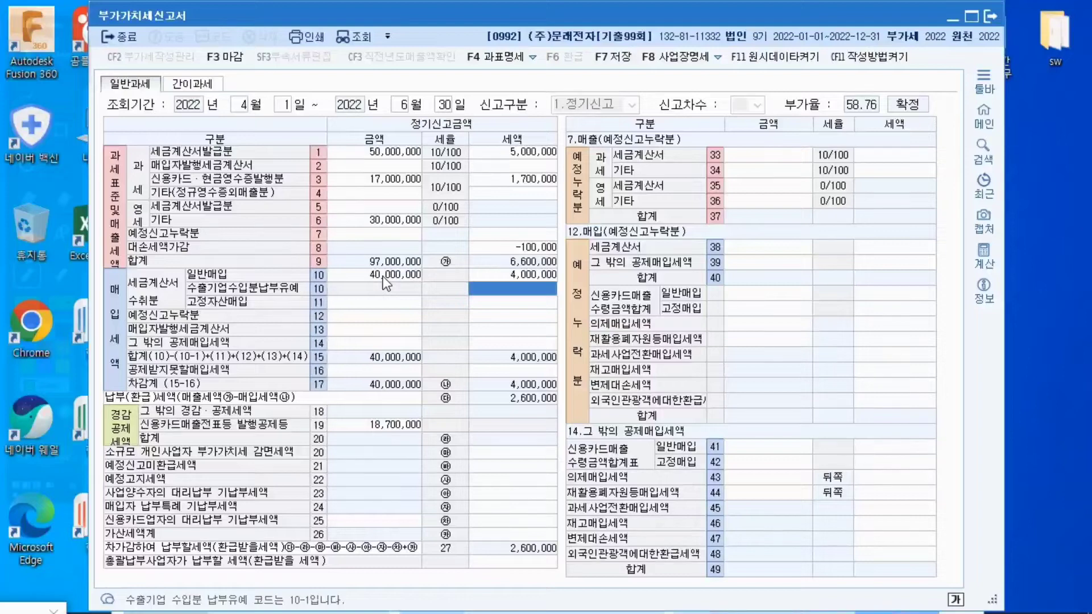
# Under other deductible input tax (그 밖의 공제매입세액), enter the deemed input tax (의제매입세액) in row 43 as 1,040,000 with 40,000 tax.
pyautogui.click(396, 344)
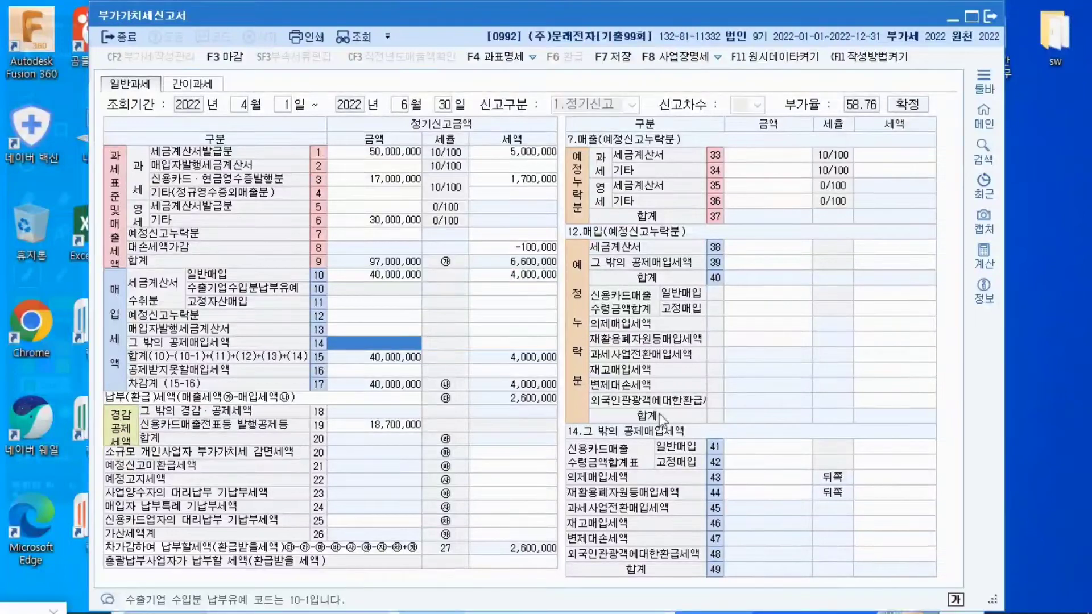
pyautogui.click(736, 475)
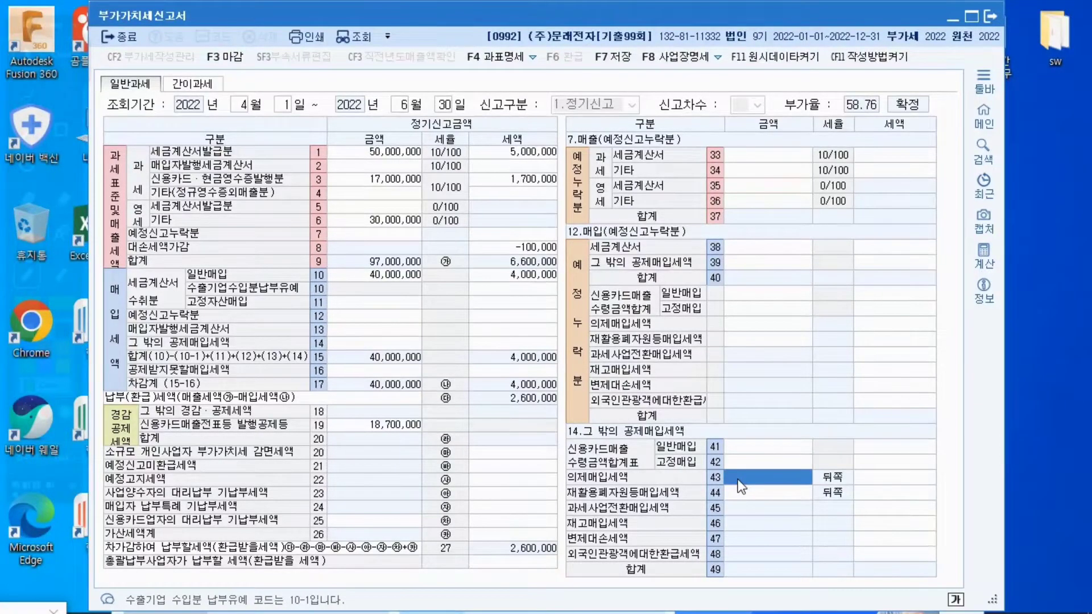
pyautogui.write('1040000')
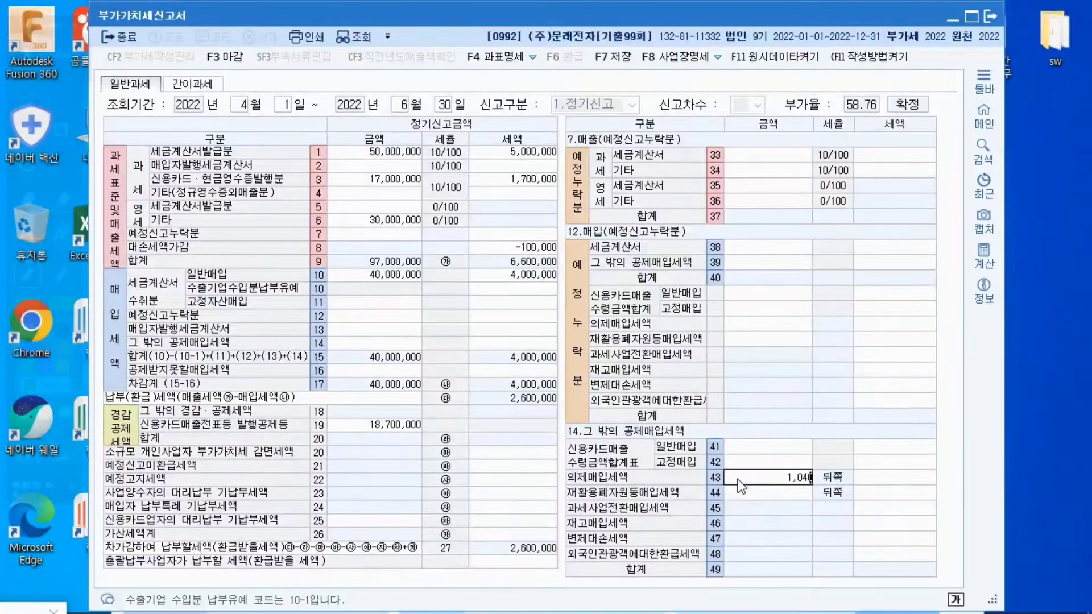
pyautogui.press('Return')
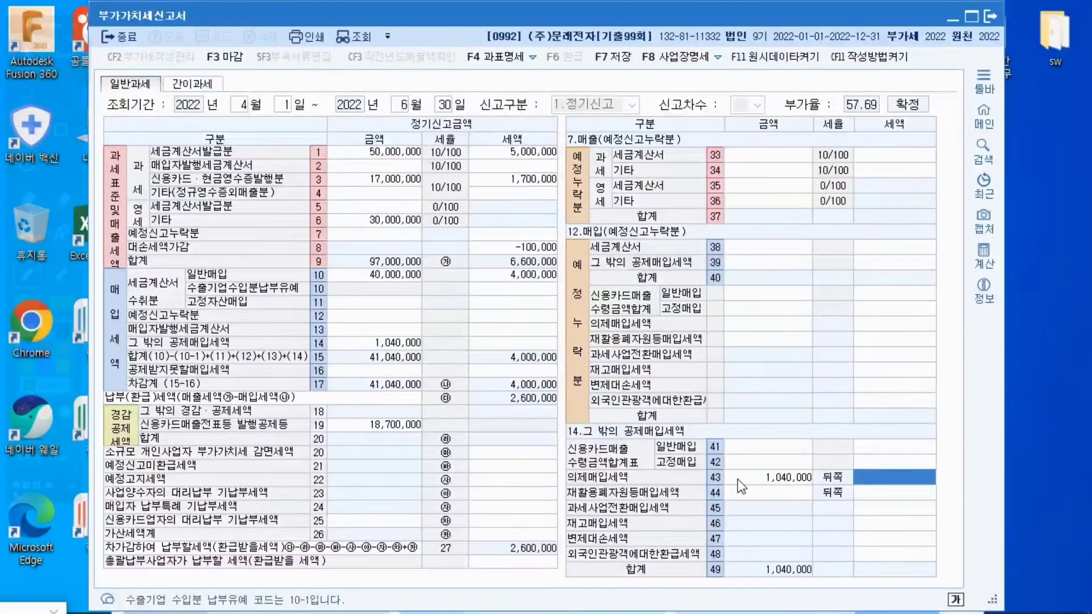
pyautogui.write('400000')
pyautogui.press('Return')
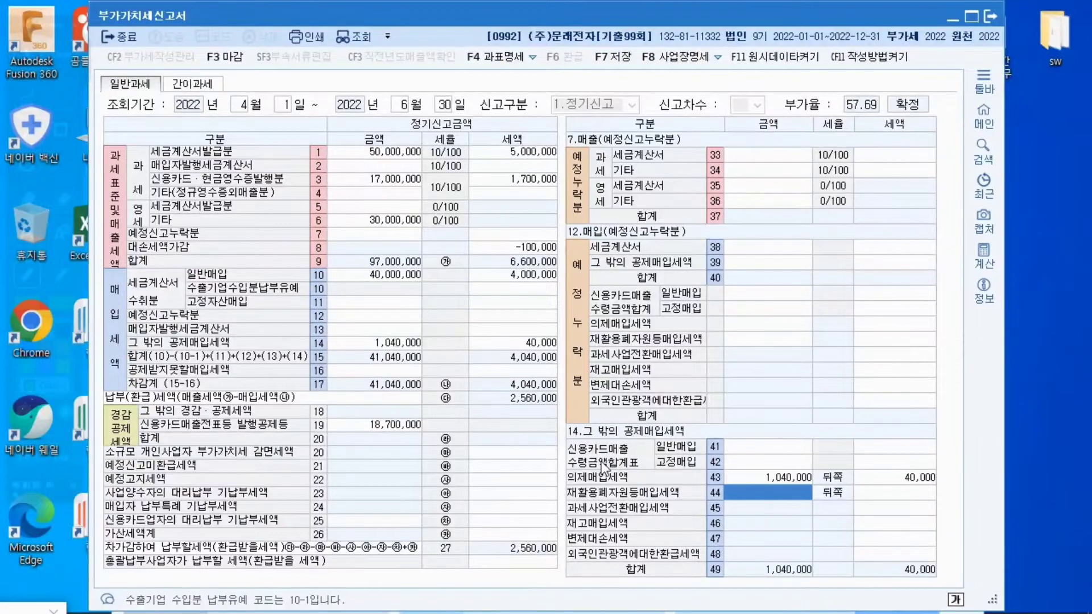
# Enter the credit-card general purchases (일반매입) in row 41 as 500,000 with 50,000 tax.
pyautogui.click(735, 446)
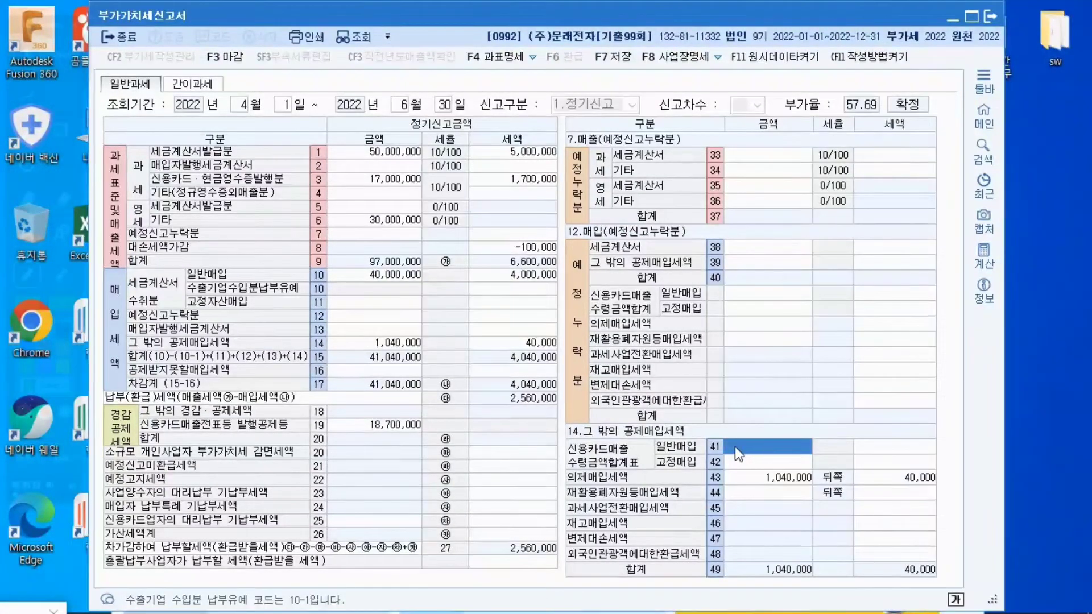
pyautogui.write('500,000')
pyautogui.press('Return')
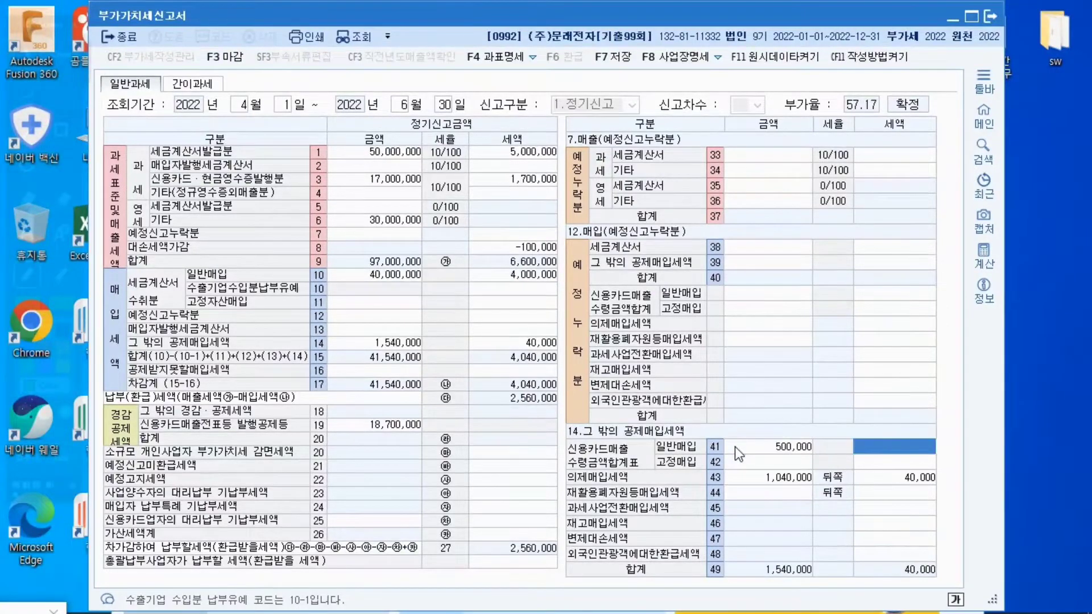
pyautogui.press('Return')
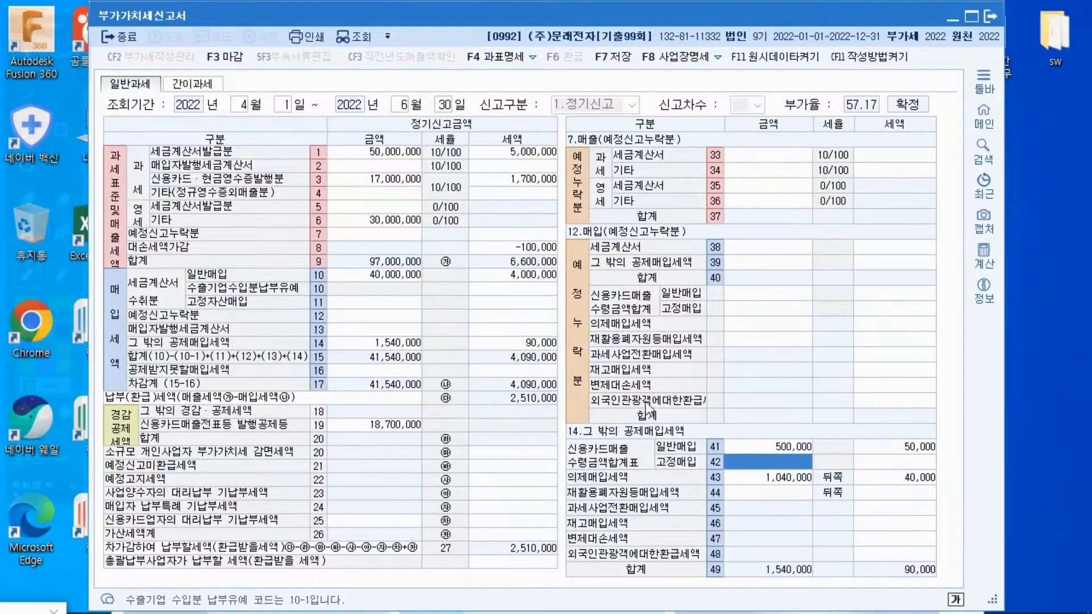
# Enter the fixed-asset purchase (고정자산매입) in row 11 as 17,000,000 with 1,700,000 tax and review both cells.
pyautogui.click(382, 308)
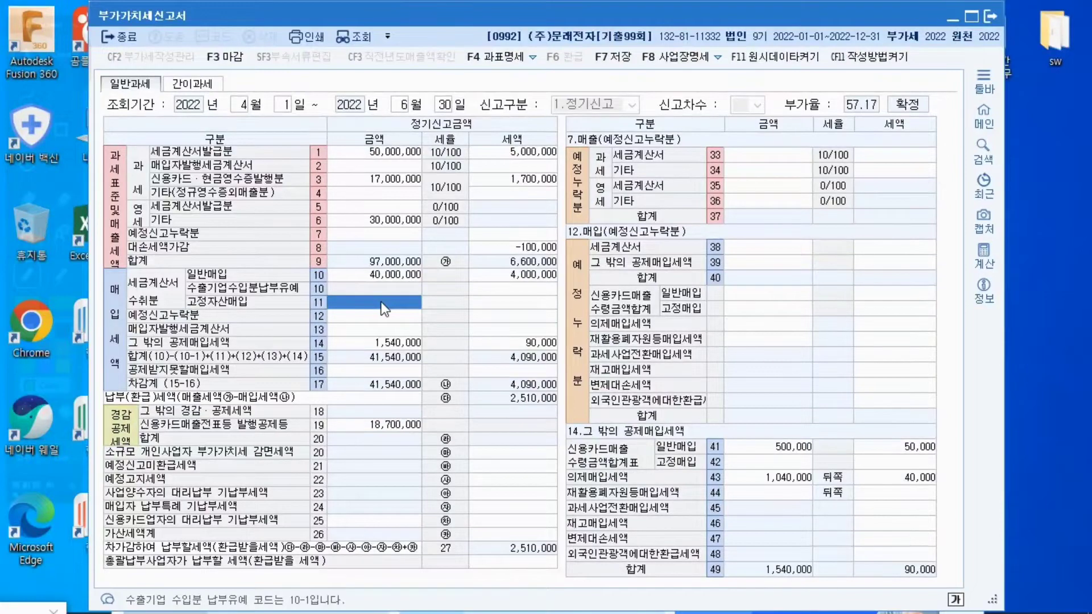
pyautogui.write('17000000')
pyautogui.press('Return')
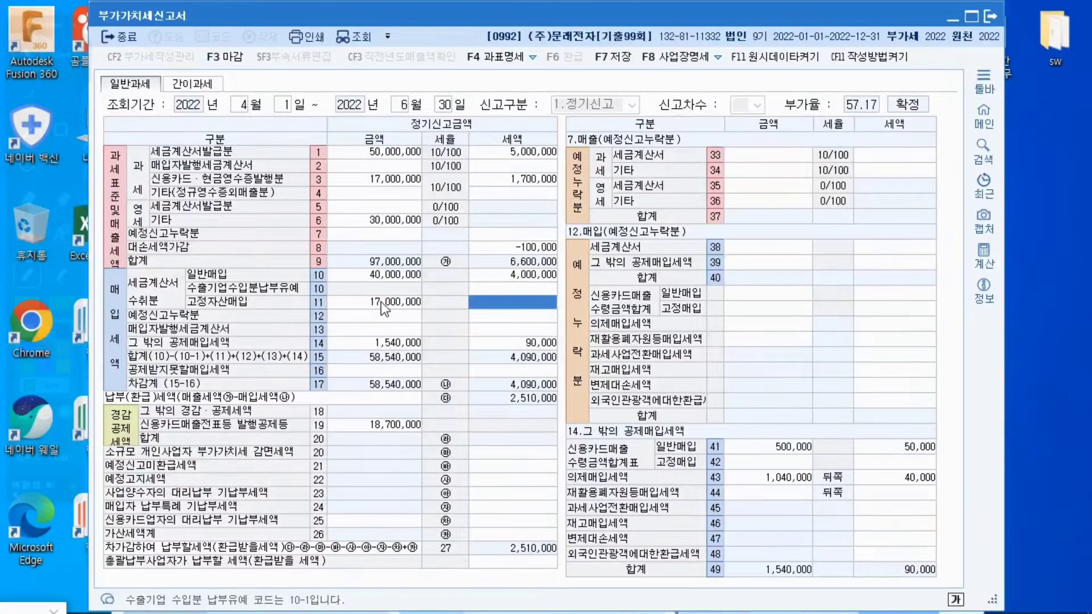
pyautogui.write('1700000')
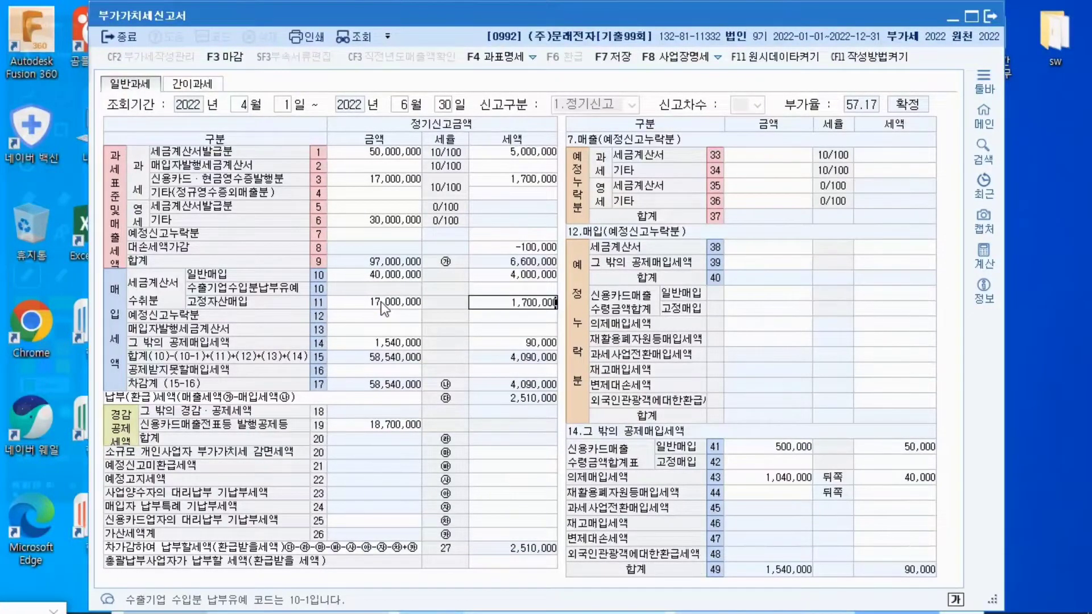
pyautogui.press('Return')
pyautogui.click(381, 302)
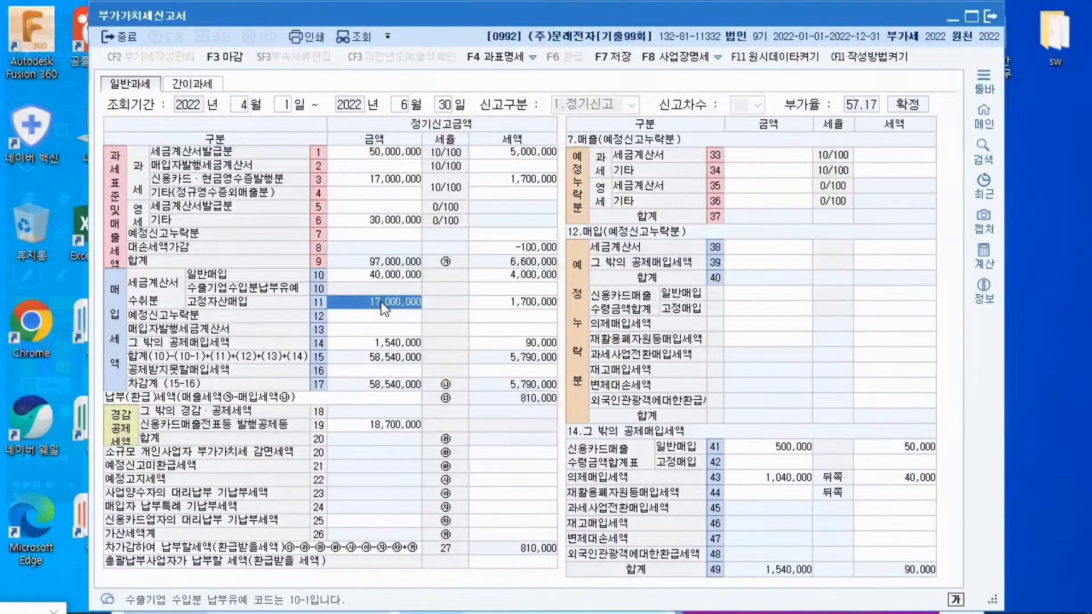
pyautogui.click(510, 310)
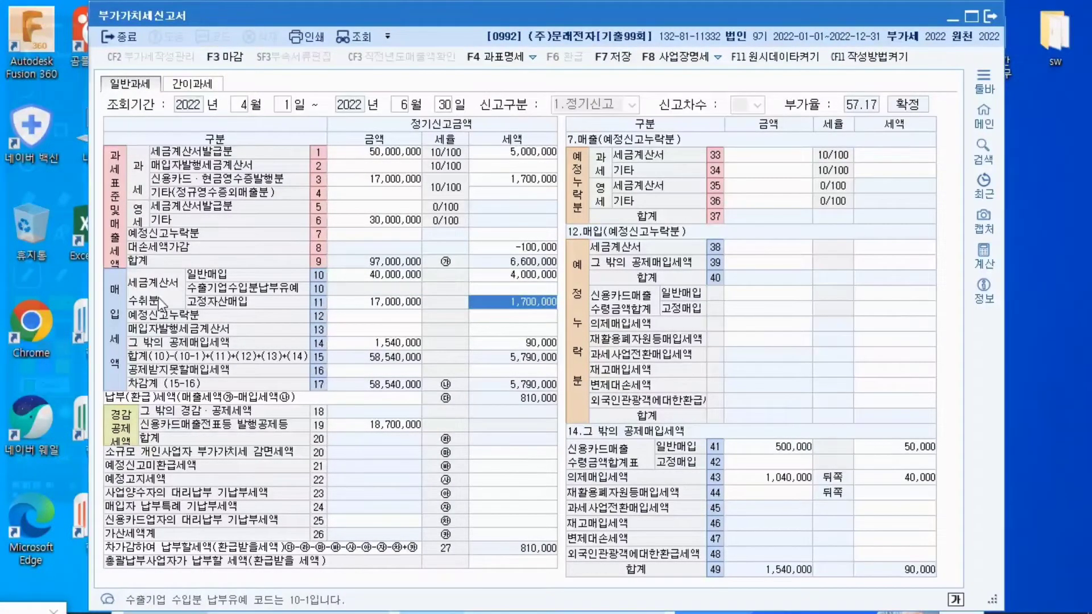
pyautogui.click(374, 304)
pyautogui.click(483, 307)
# Open the non-deductible input tax detail (공제받지못할매입세액) for row 16 and enter 17,000,000 with 1,700,000 tax in row 50.
pyautogui.click(388, 371)
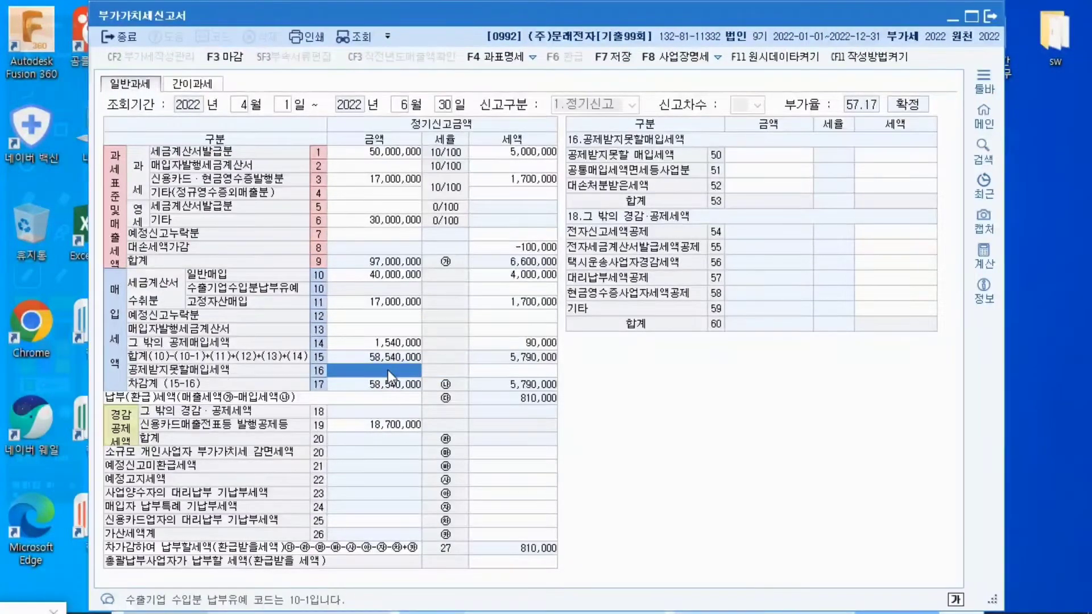
pyautogui.click(404, 302)
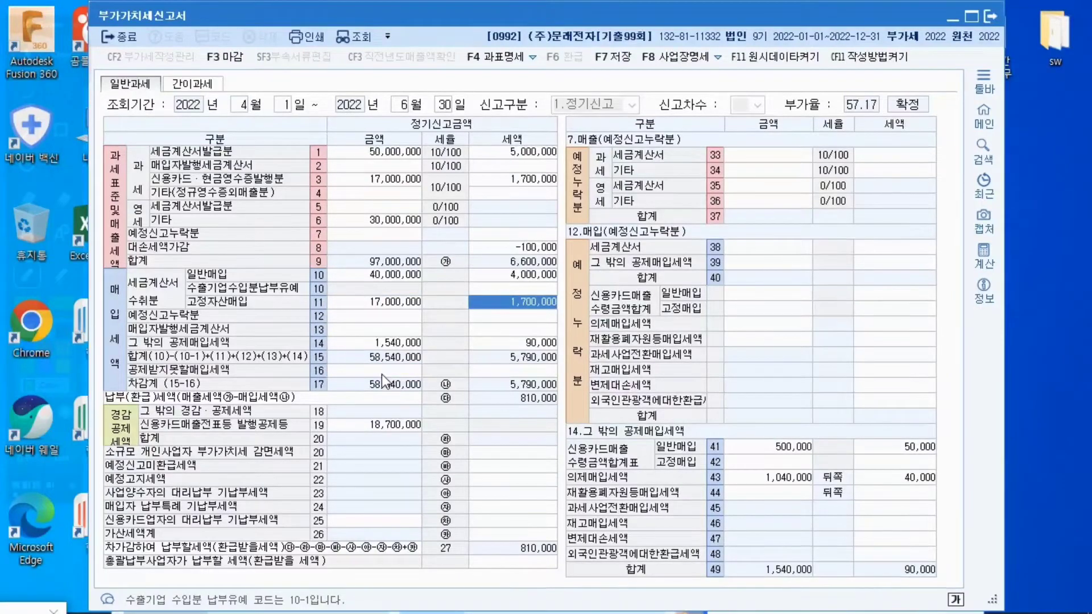
pyautogui.click(381, 373)
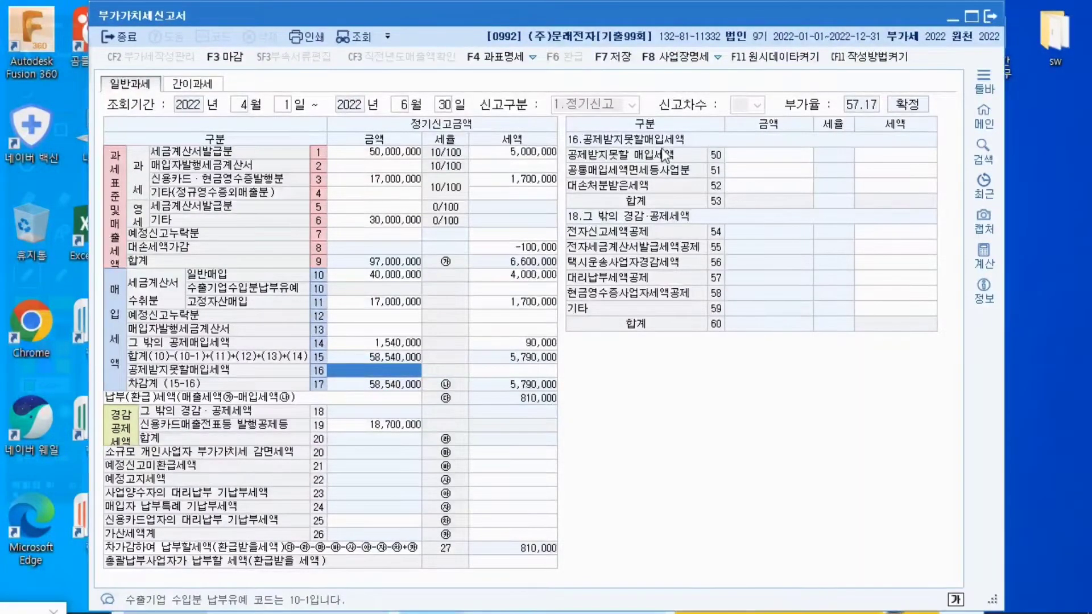
pyautogui.click(744, 160)
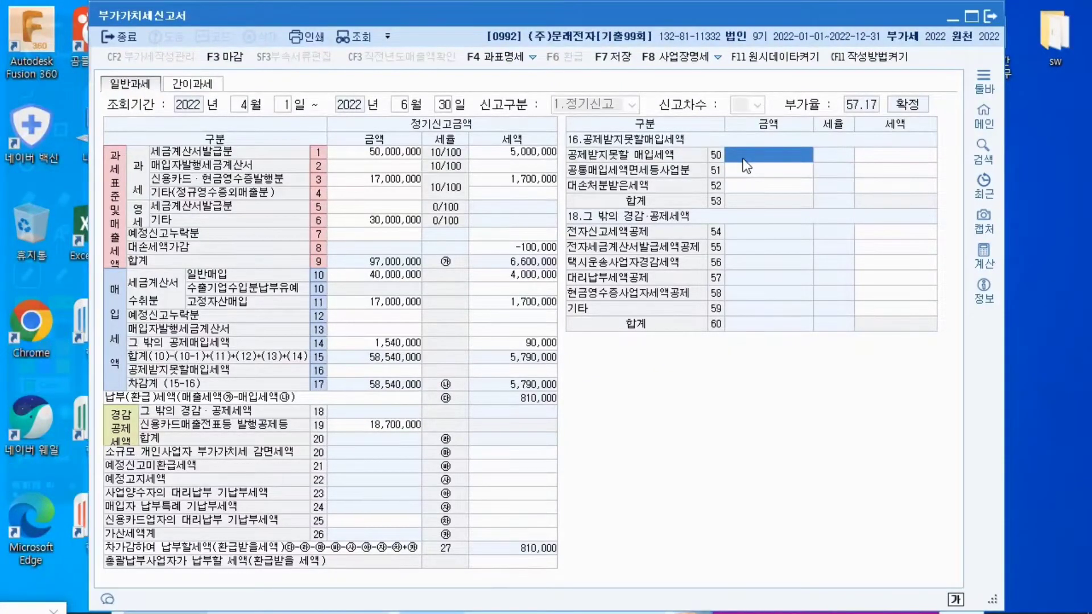
pyautogui.write('17000000')
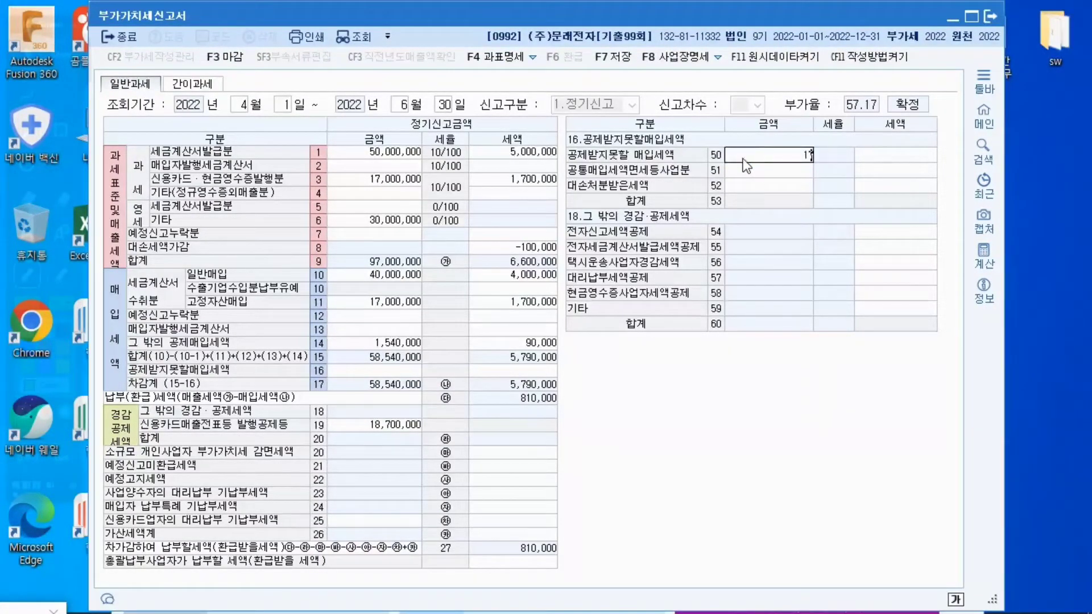
pyautogui.press('Return')
pyautogui.write('1700000')
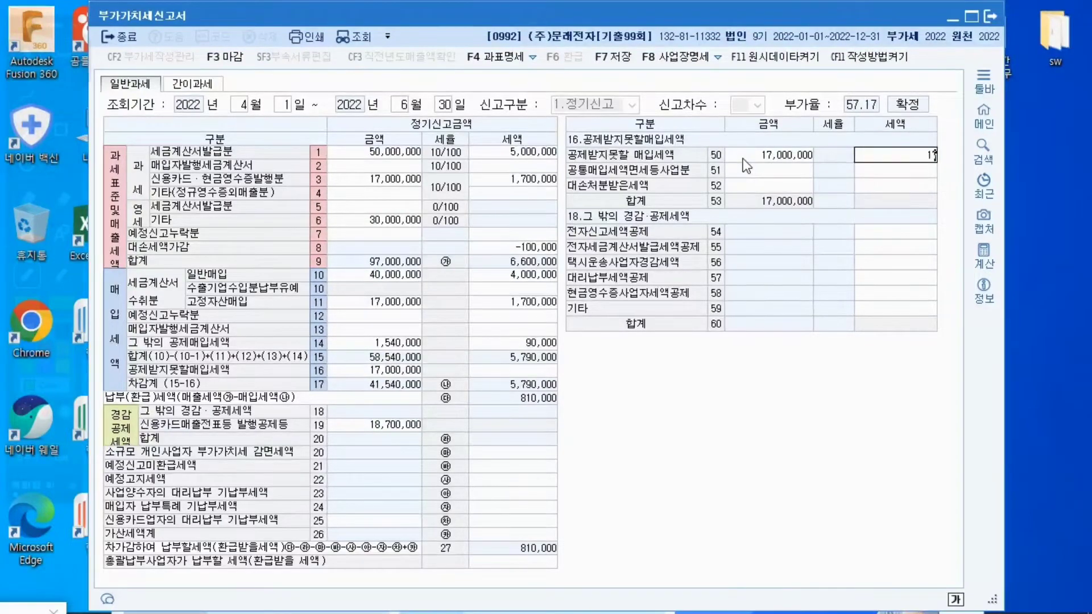
pyautogui.press('Return')
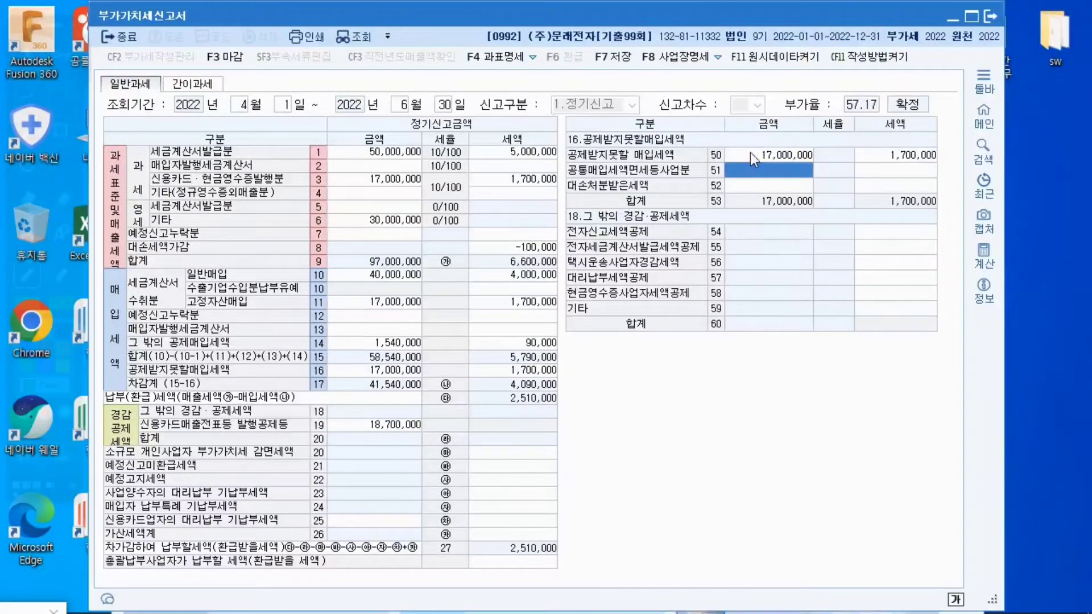
# Compare the fixed-asset purchase tax in row 11 with the non-deductible input tax in row 16, and select row 12 (예정신고누락분).
pyautogui.click(750, 152)
pyautogui.click(514, 300)
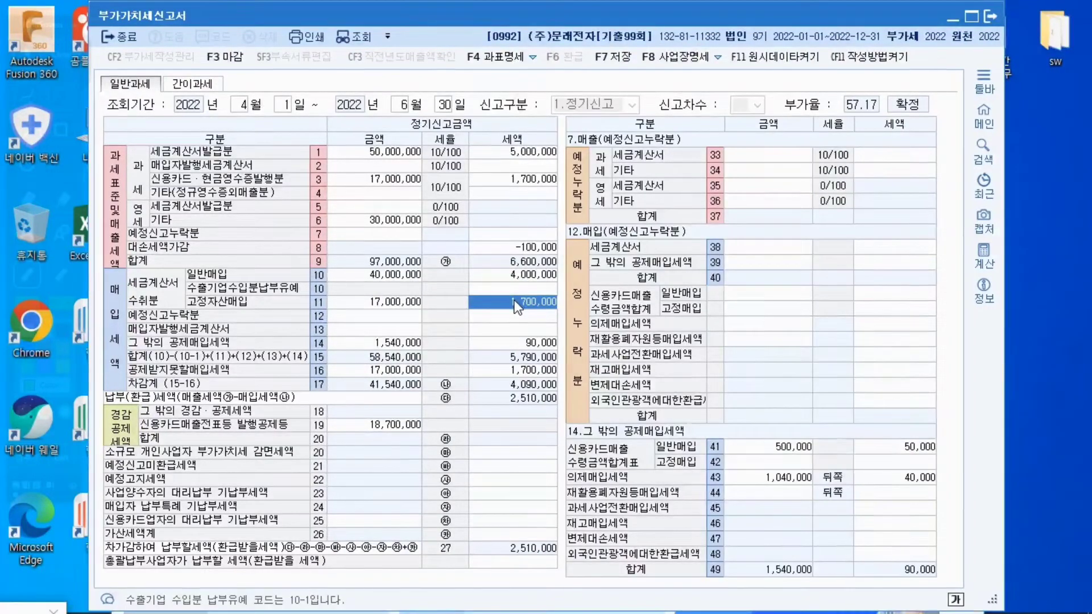
pyautogui.click(524, 369)
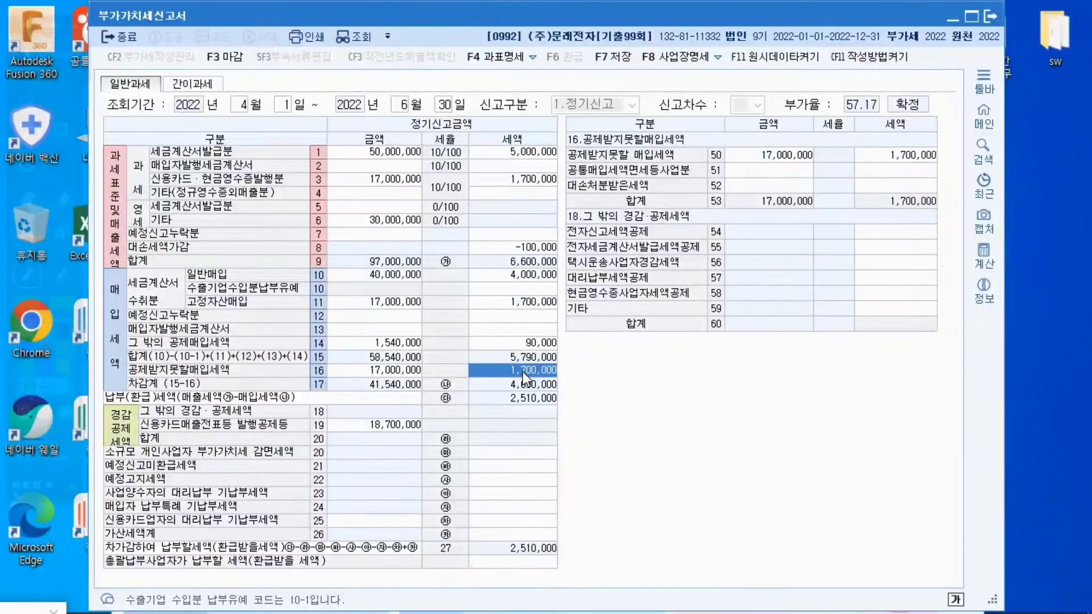
pyautogui.click(484, 301)
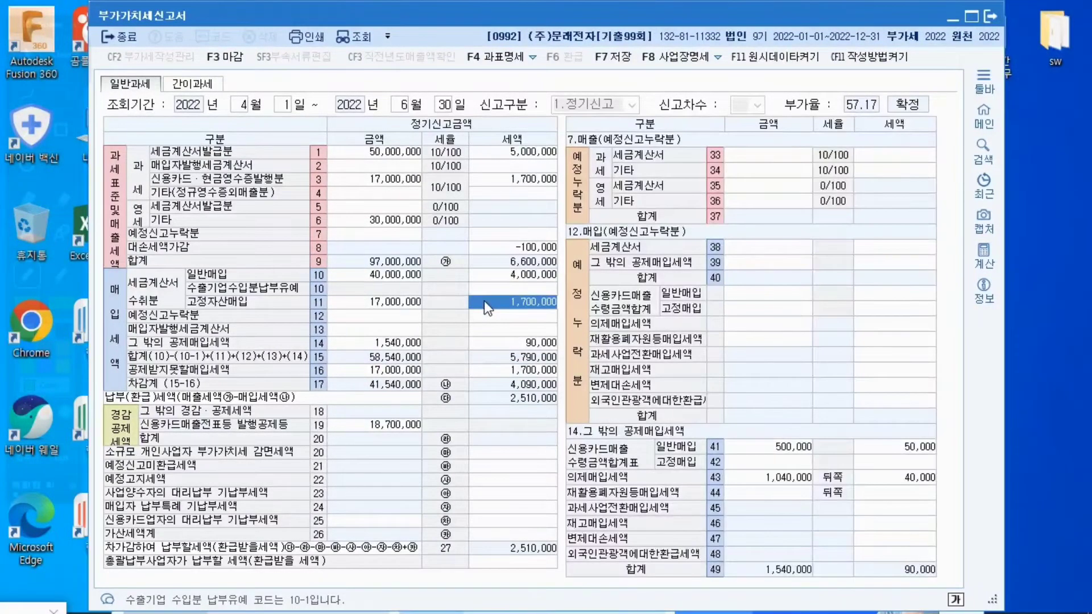
pyautogui.click(489, 369)
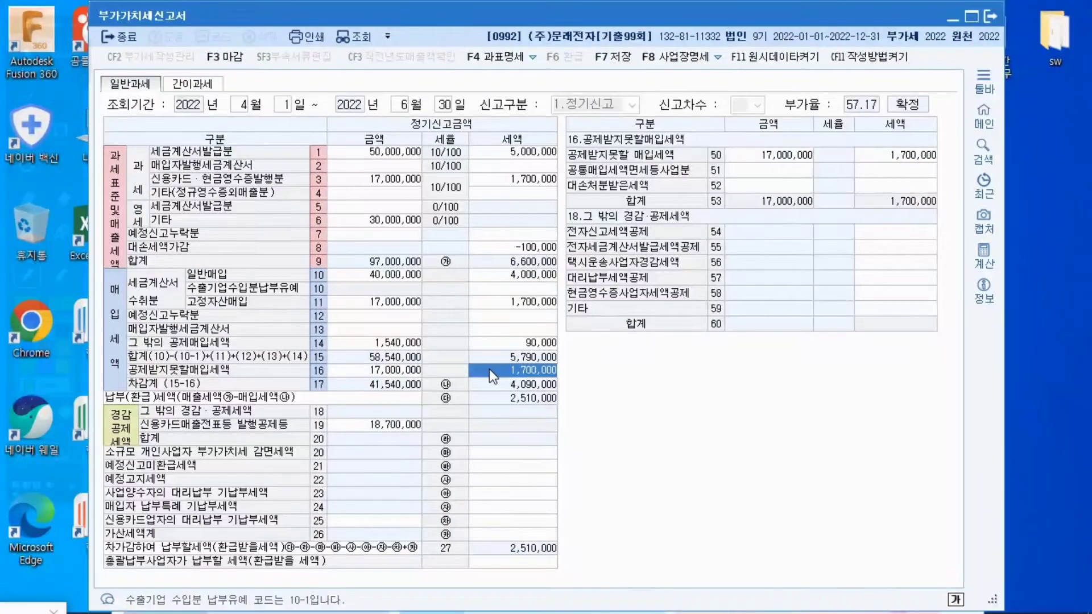
pyautogui.click(404, 316)
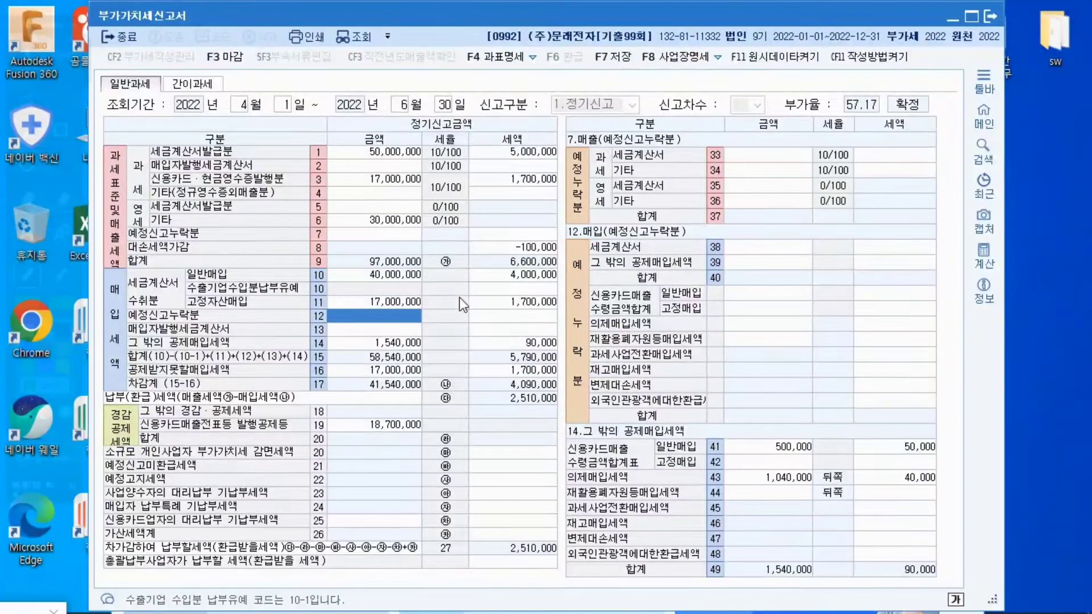
# Enter the omitted preliminary-return purchase tax invoices (세금계산서) in row 38 as 3,000,000 with 300,000 tax.
pyautogui.click(752, 250)
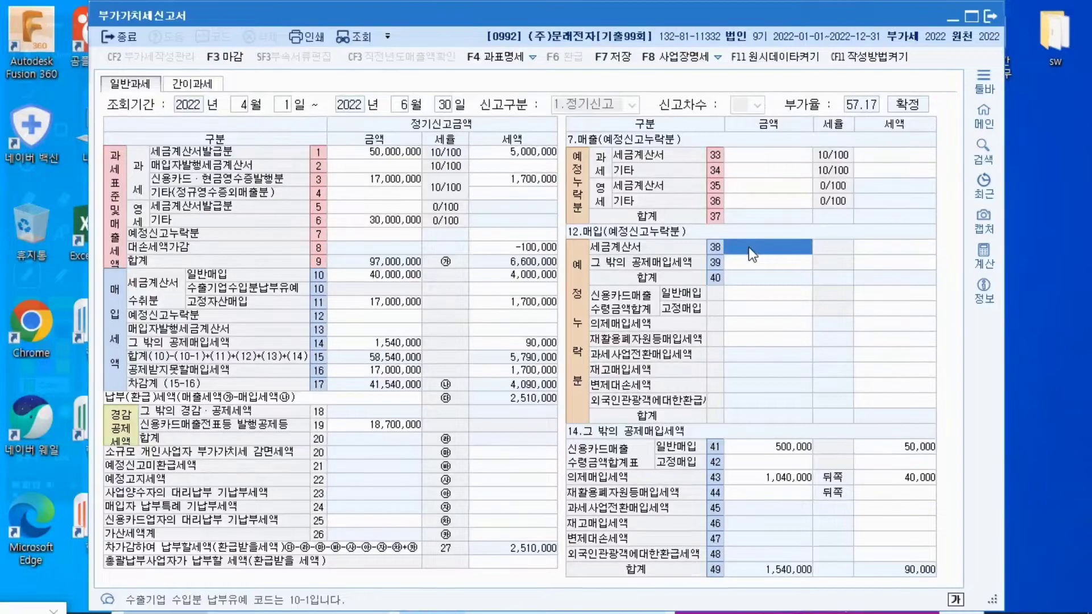
pyautogui.click(749, 247)
pyautogui.write('3000000')
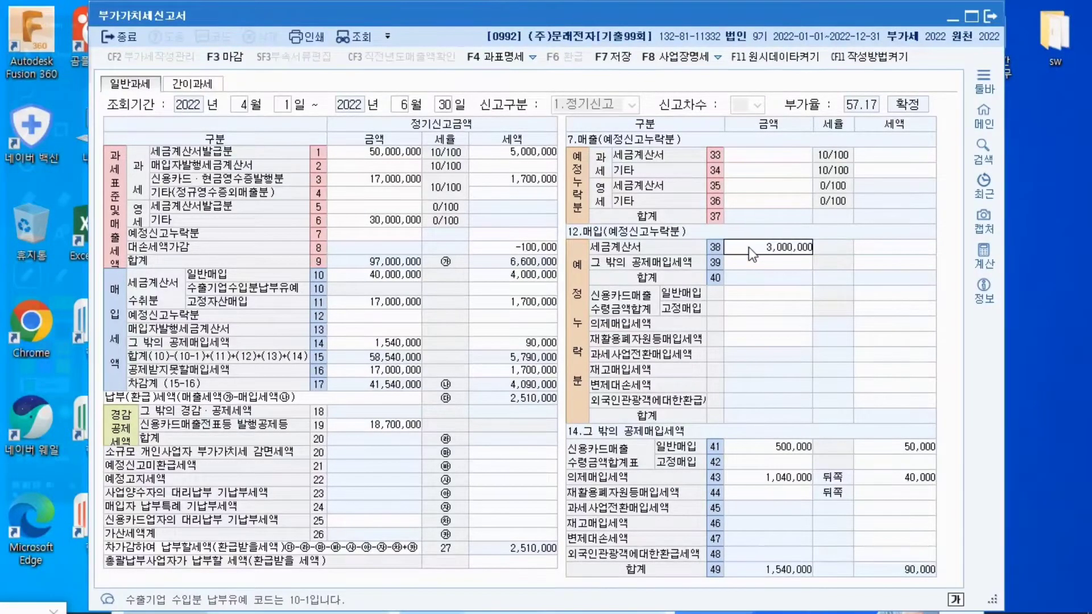
pyautogui.press('Return')
pyautogui.write('300,000')
pyautogui.press('Return')
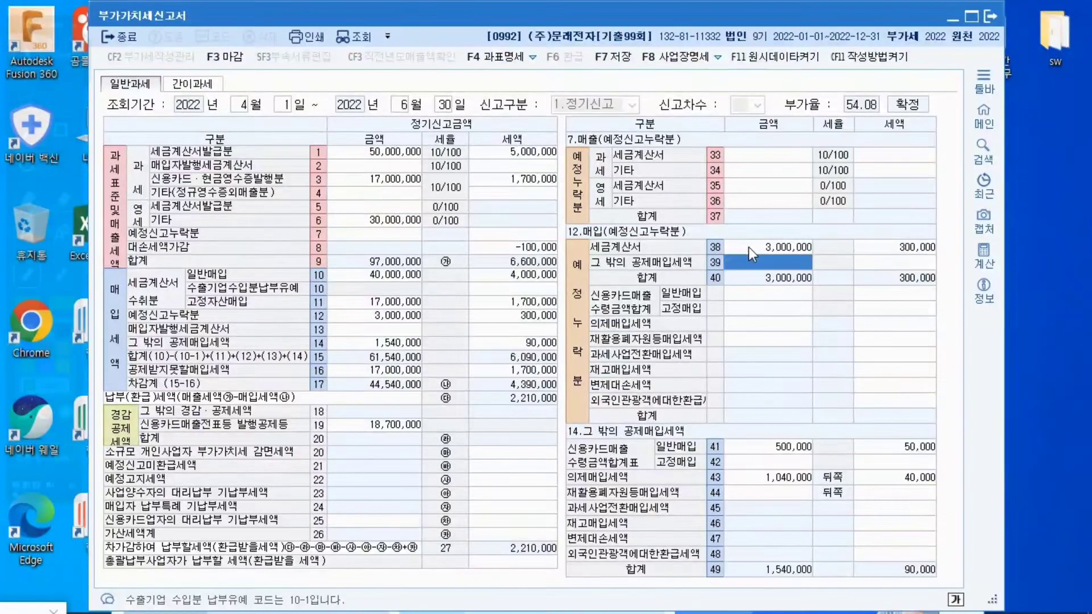
pyautogui.click(907, 251)
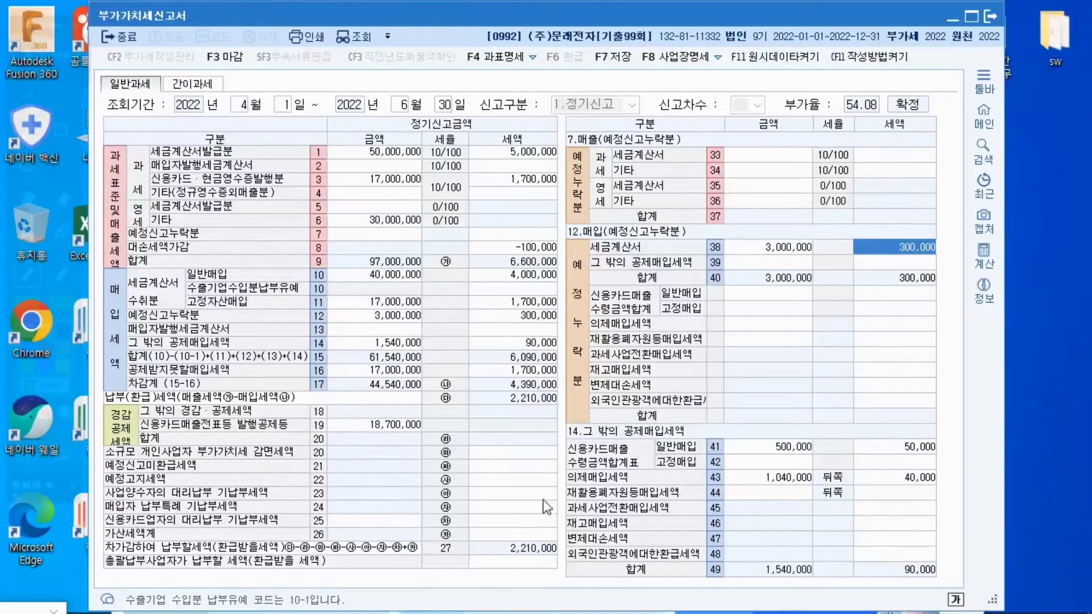
# Open the other reductions and credits detail (그 밖의 경감·공제세액) and enter 10,000 as the electronic filing credit (전자신고세액공제) in row 54.
pyautogui.click(494, 521)
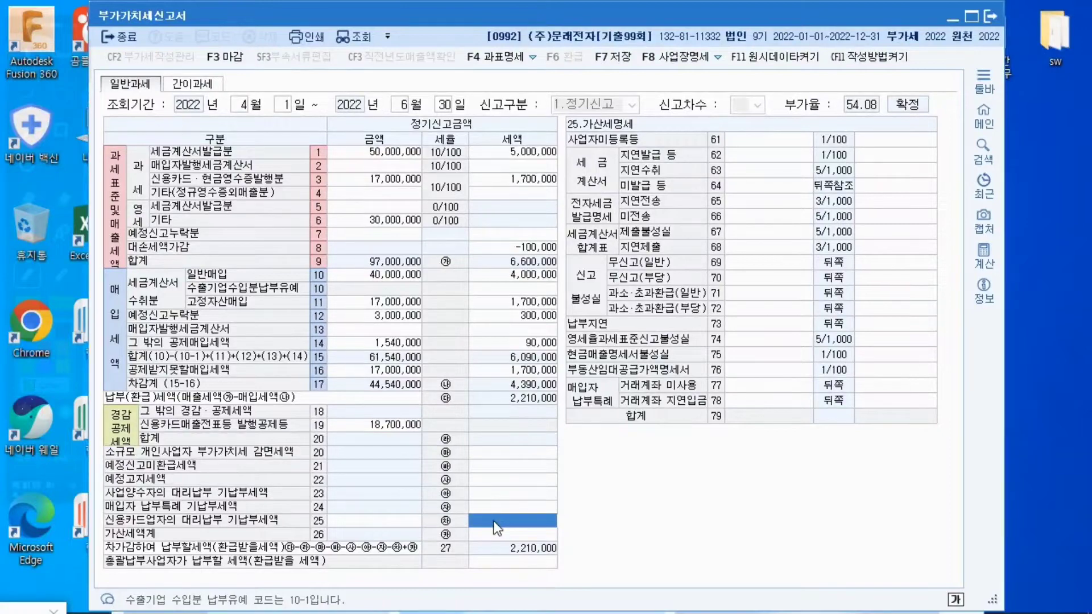
pyautogui.click(519, 480)
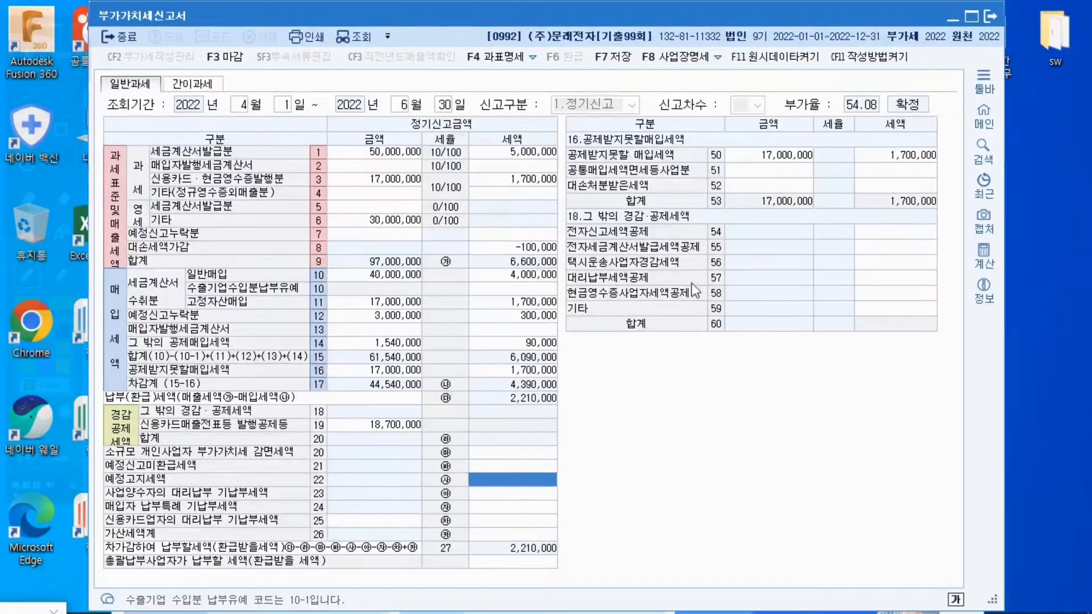
pyautogui.click(872, 231)
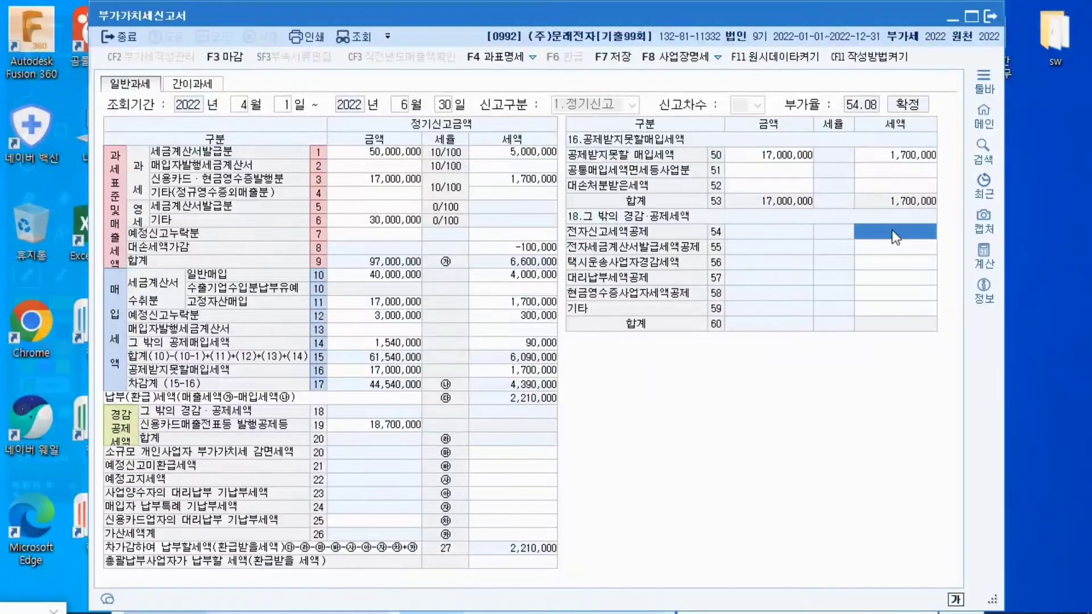
pyautogui.write('100000')
pyautogui.press('Return')
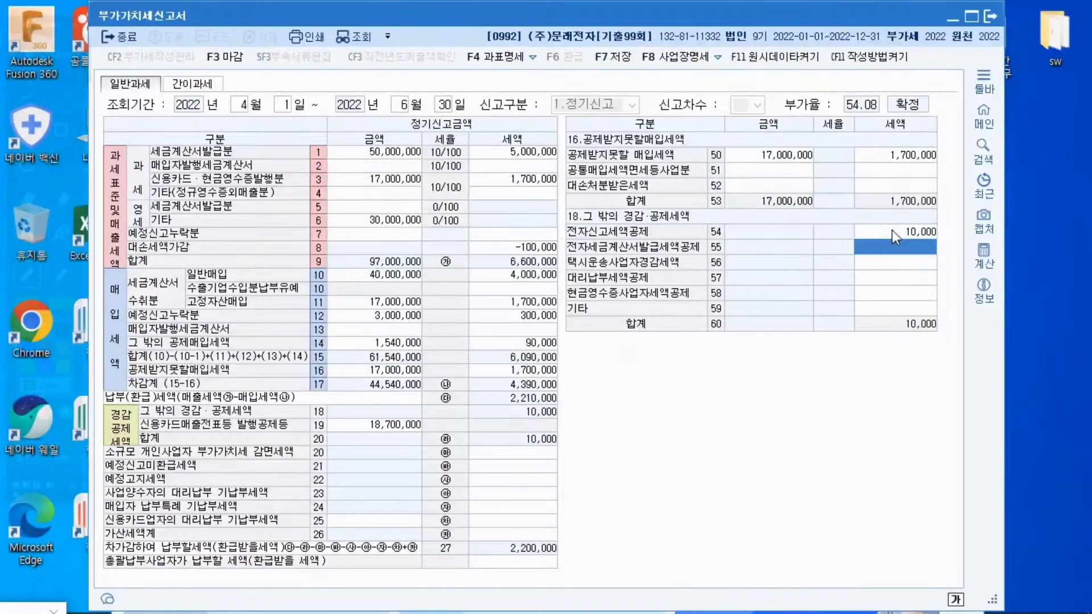
pyautogui.click(892, 230)
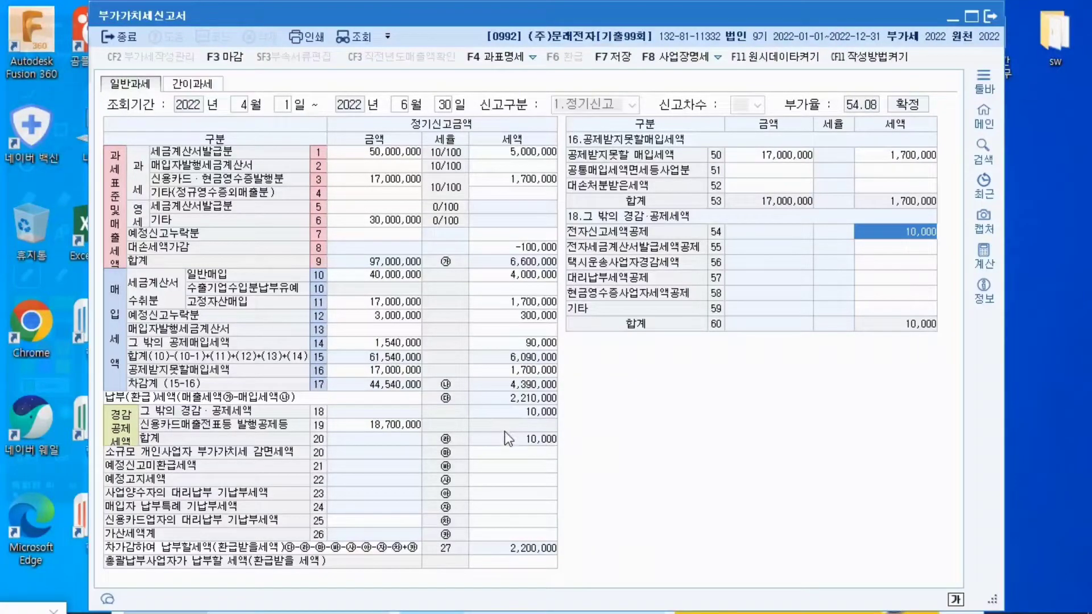
pyautogui.click(875, 248)
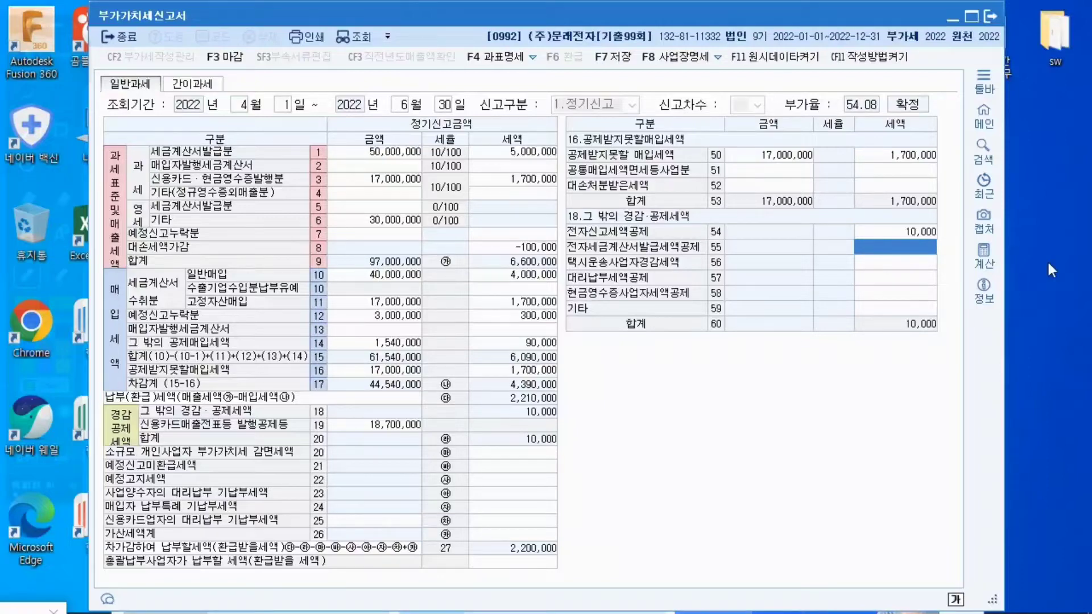
# Close the VAT return and save its data.
pyautogui.click(988, 12)
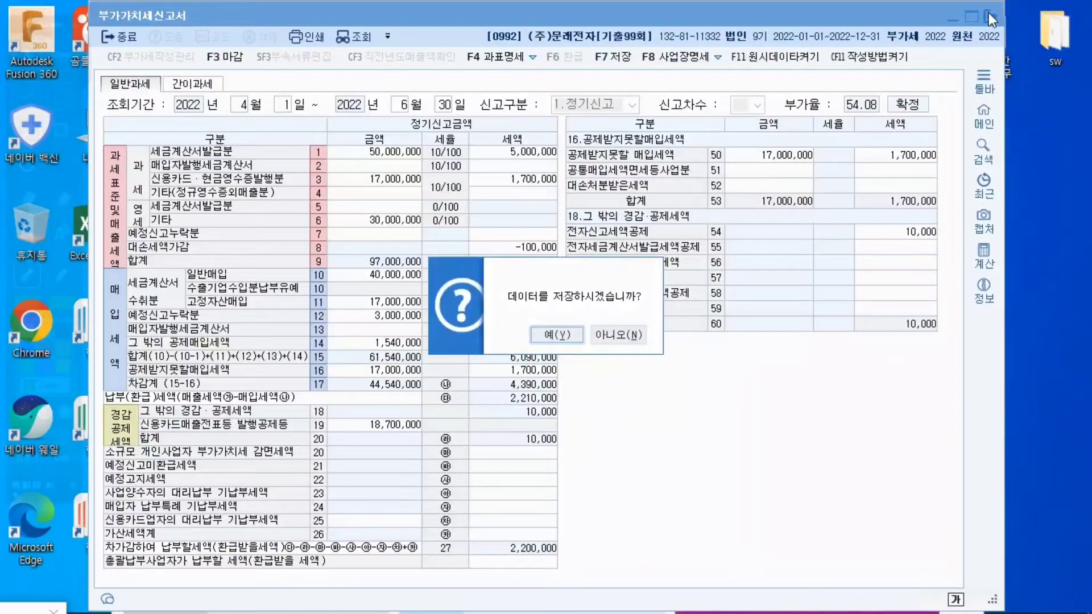
pyautogui.click(574, 336)
pyautogui.click(575, 337)
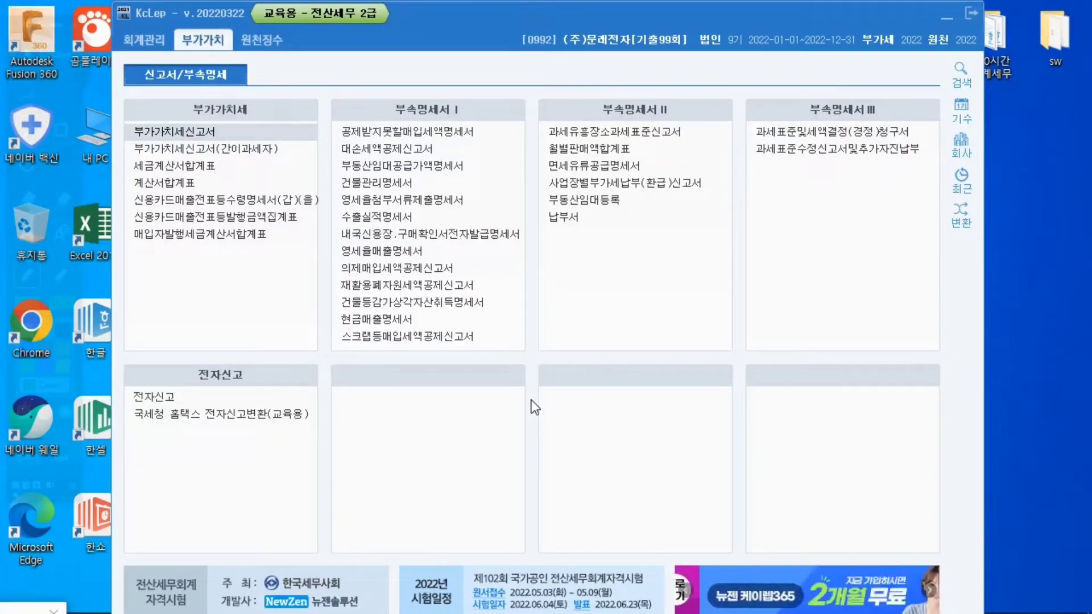
# Open payroll data entry (급여자료입력) in the withholding tax module (원천징수) and bring up the allowance and deduction registration (수당공제등록).
pyautogui.click(261, 40)
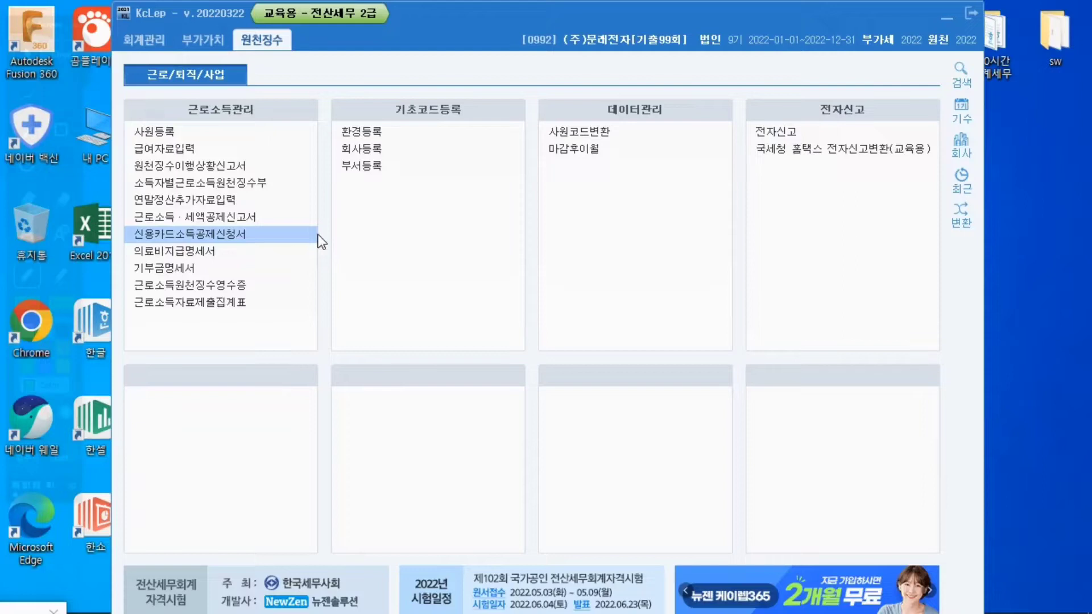
pyautogui.click(210, 40)
pyautogui.click(268, 42)
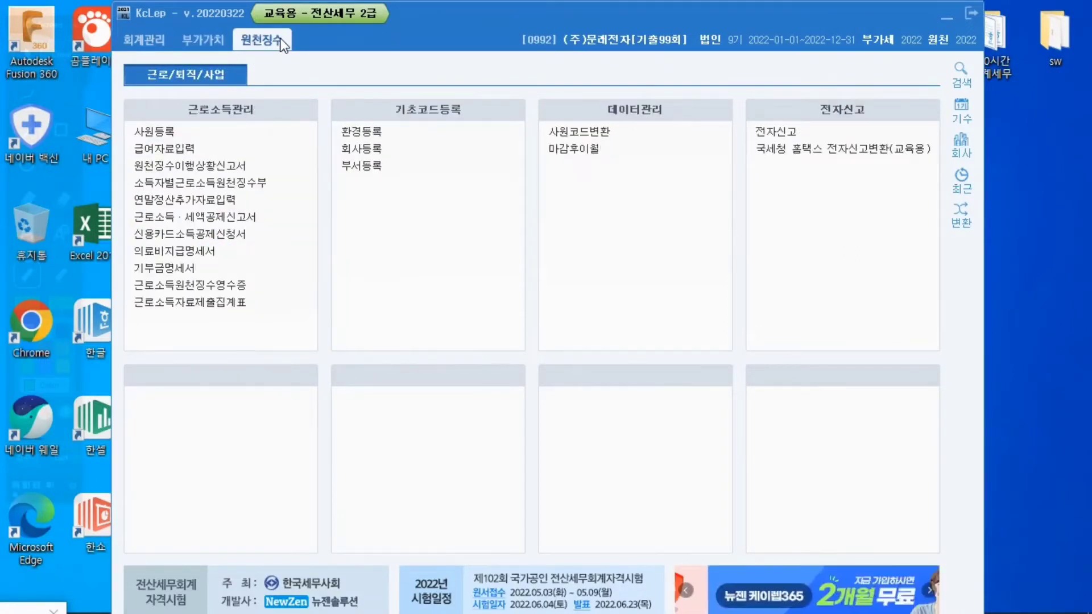
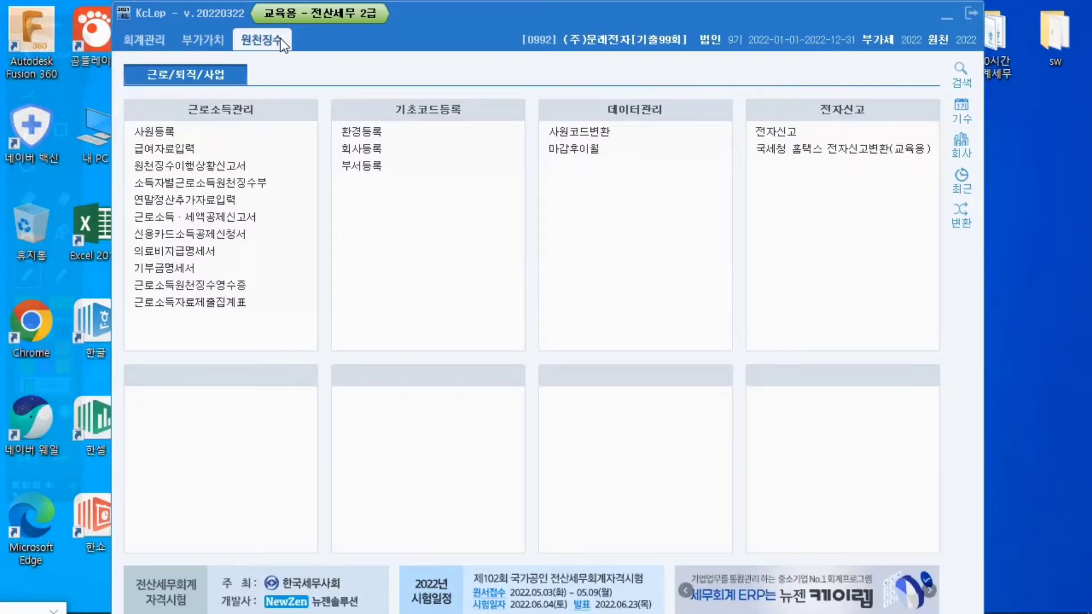
pyautogui.click(171, 148)
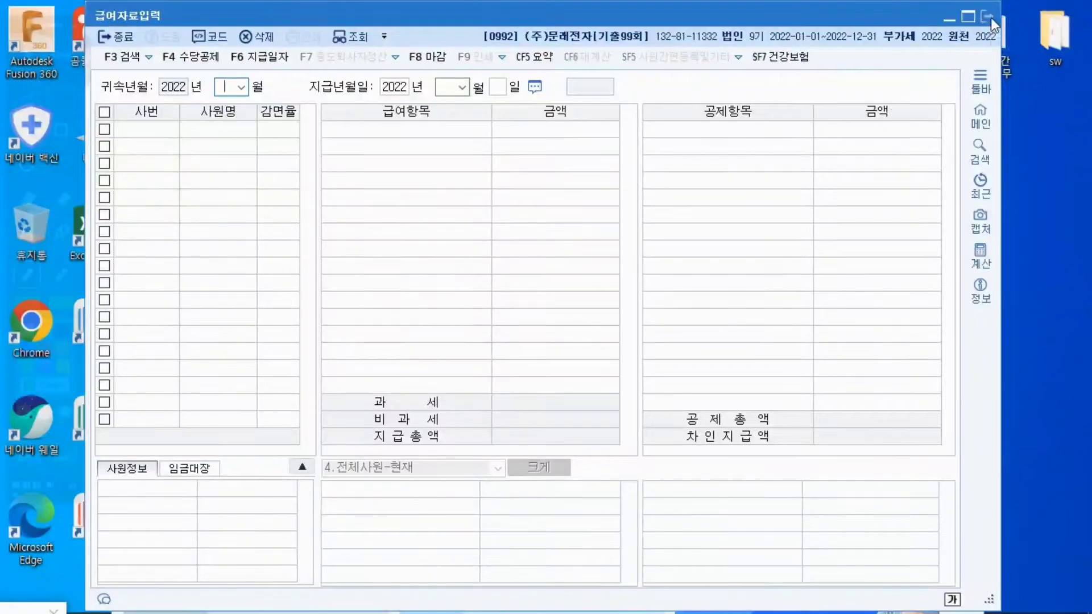
pyautogui.click(990, 17)
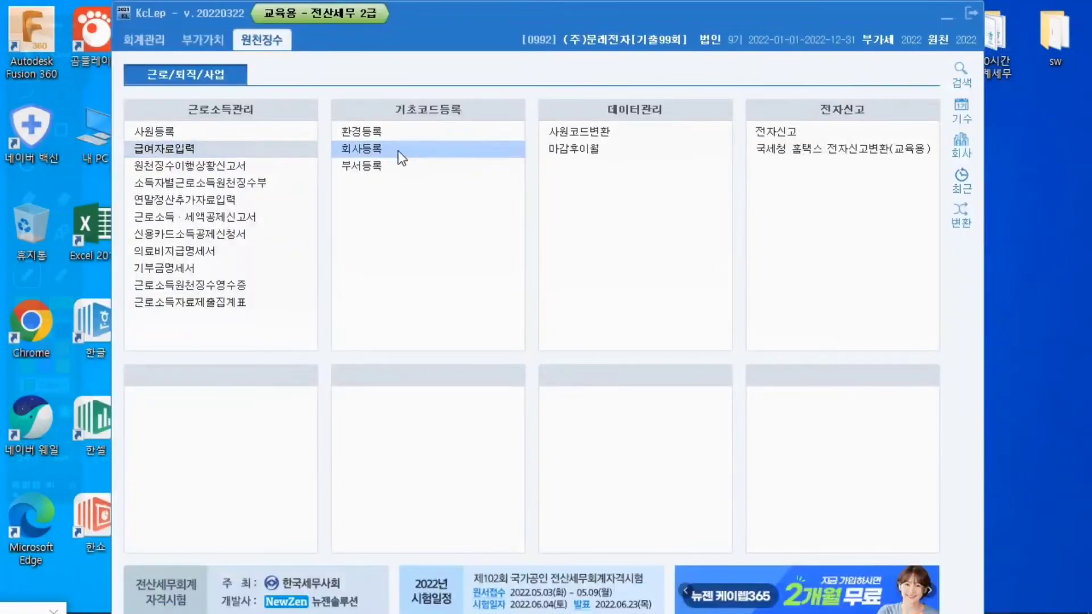
pyautogui.click(180, 149)
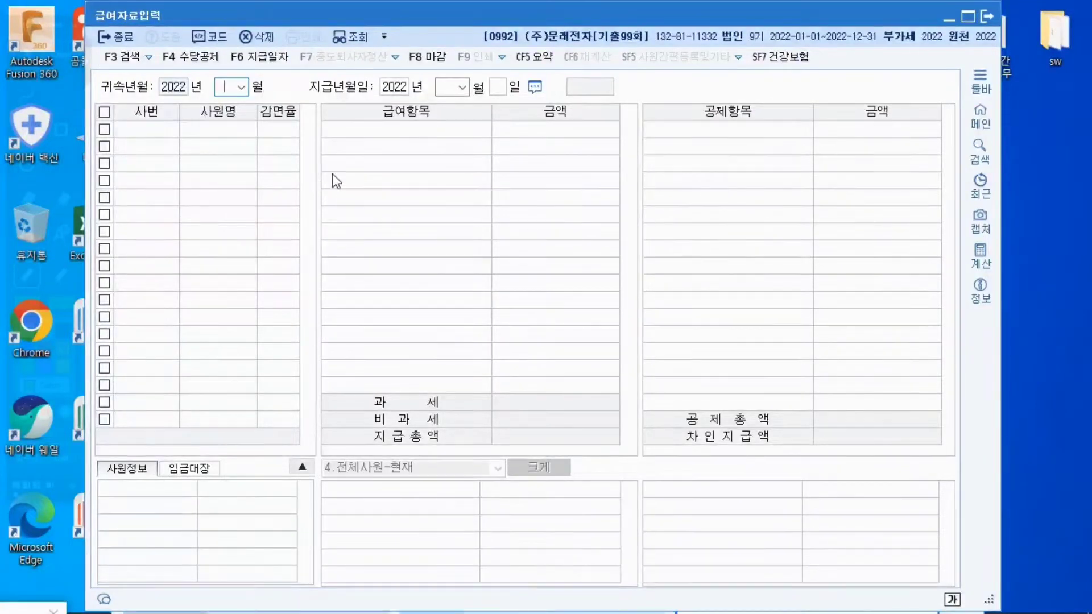
pyautogui.click(191, 57)
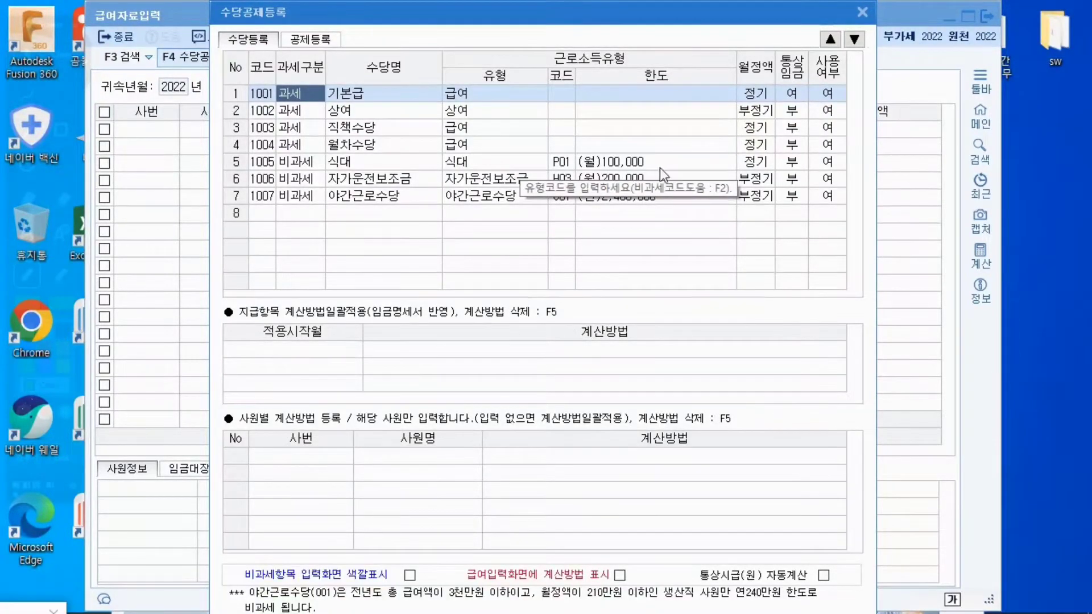
# Set the usage (사용여부) of the bonus (상여) and monthly leave allowance (월차수당) to 부.
pyautogui.click(824, 117)
pyautogui.press('0')
pyautogui.press('Return')
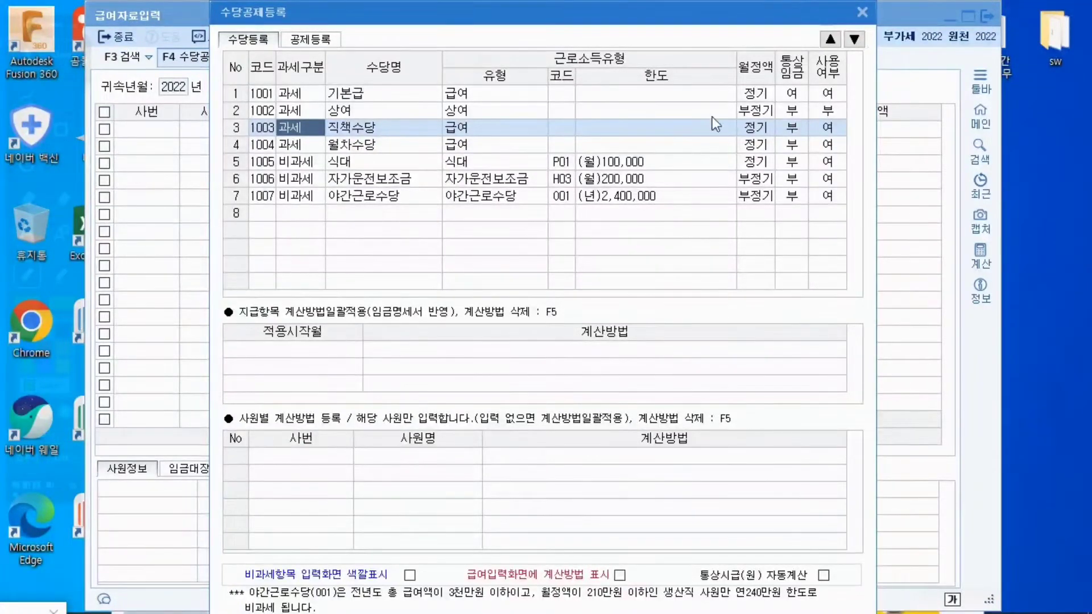
pyautogui.click(304, 147)
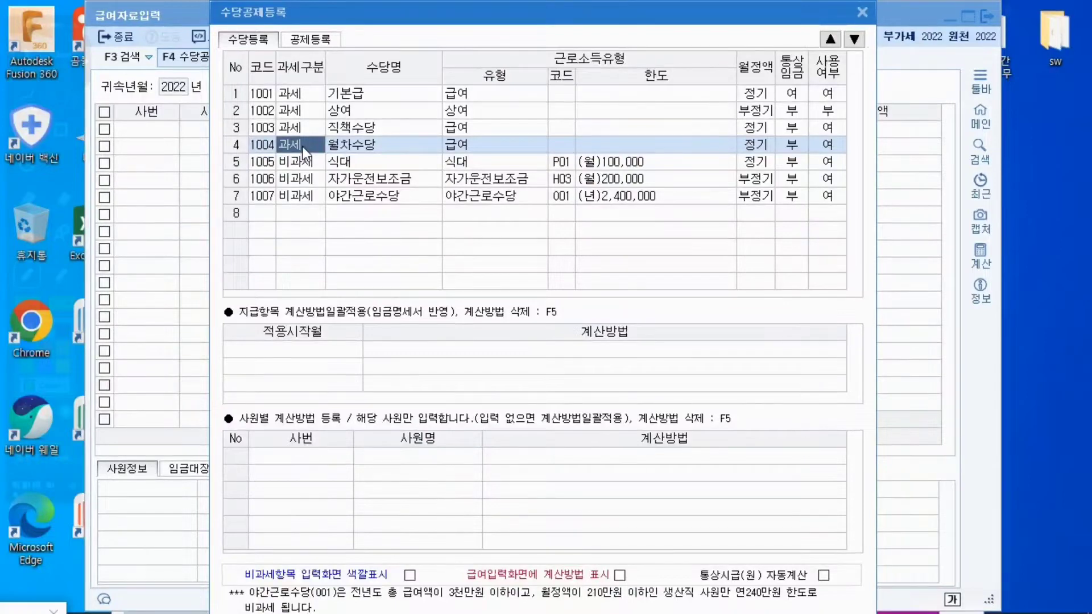
pyautogui.click(837, 144)
pyautogui.click(801, 148)
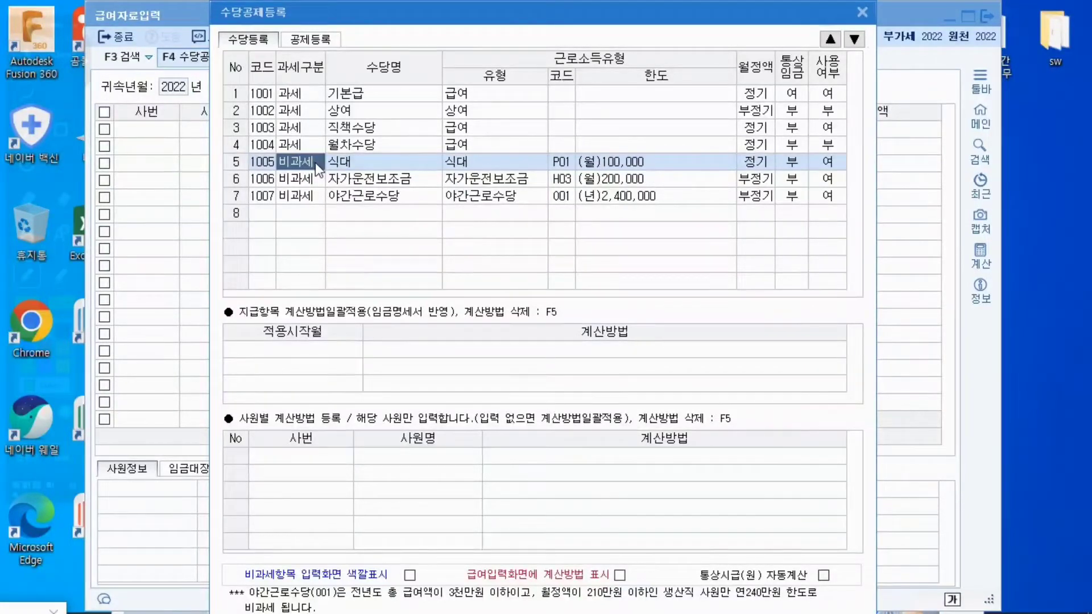
# Set the usage of the night work allowance (야간근로수당) to 부 and begin a non-taxable (비과세) allowance in row 8.
pyautogui.click(314, 179)
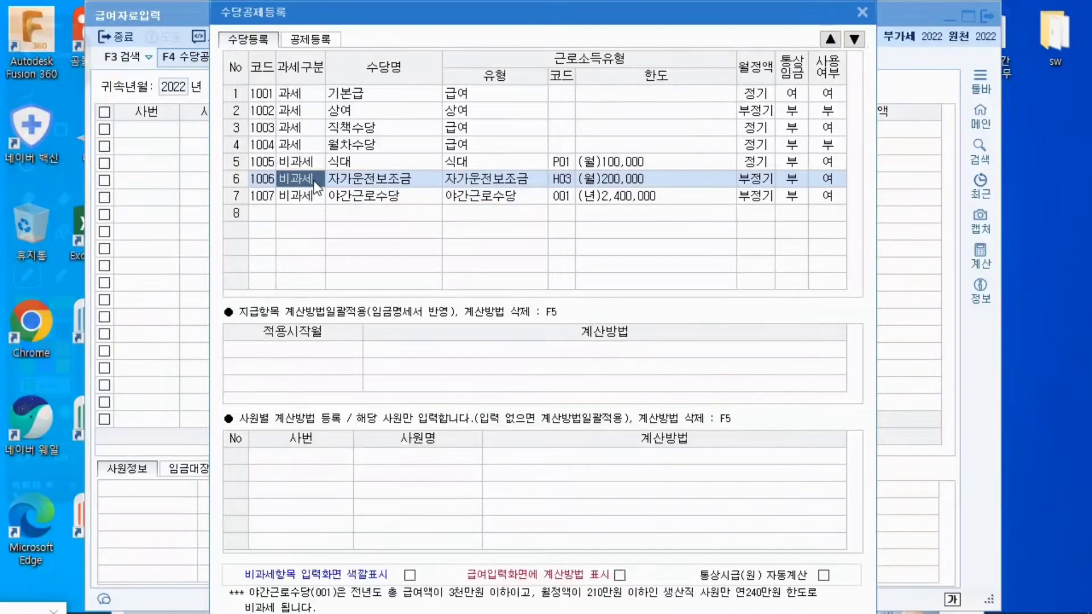
pyautogui.click(320, 197)
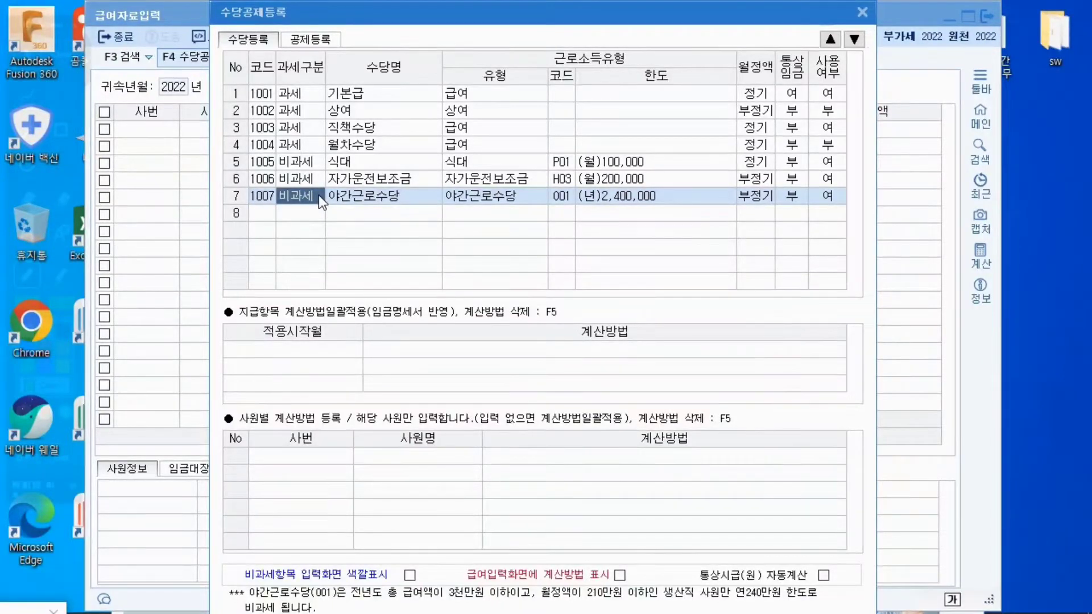
pyautogui.click(828, 191)
pyautogui.press('0')
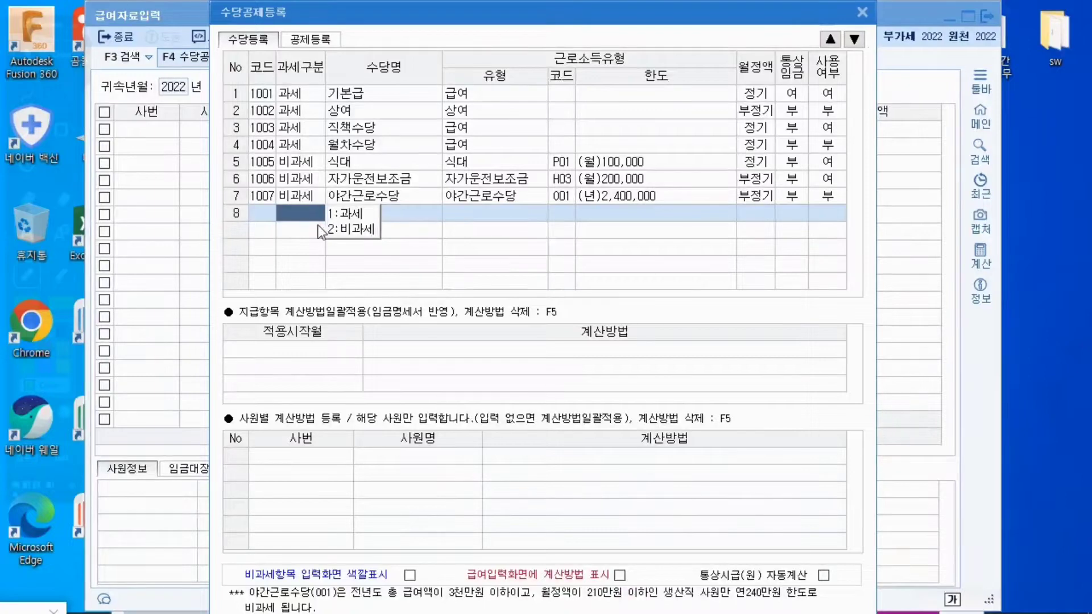
pyautogui.click(350, 230)
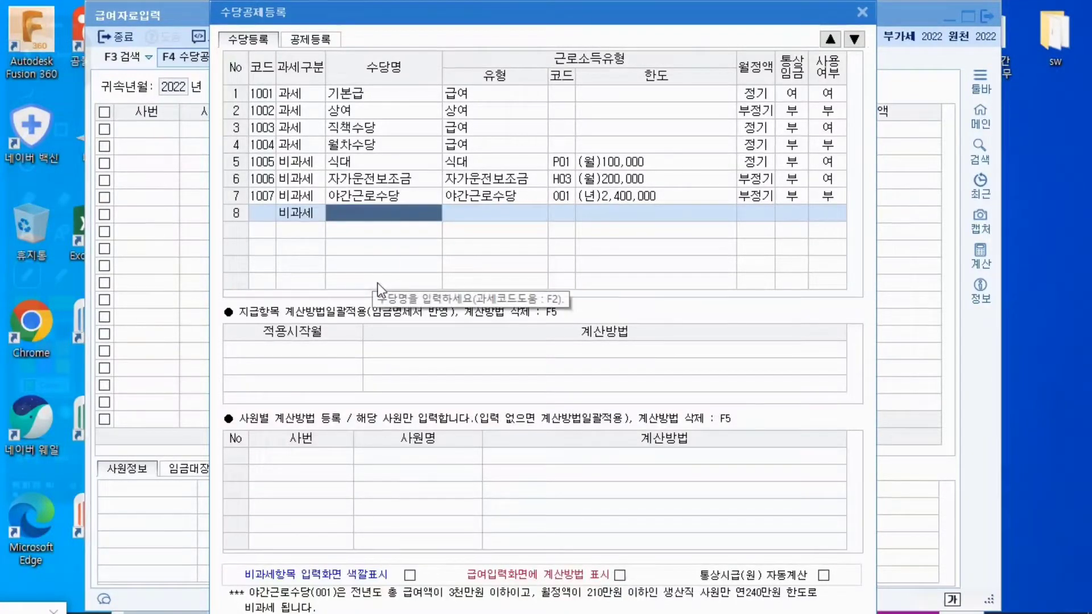
pyautogui.write('연구')
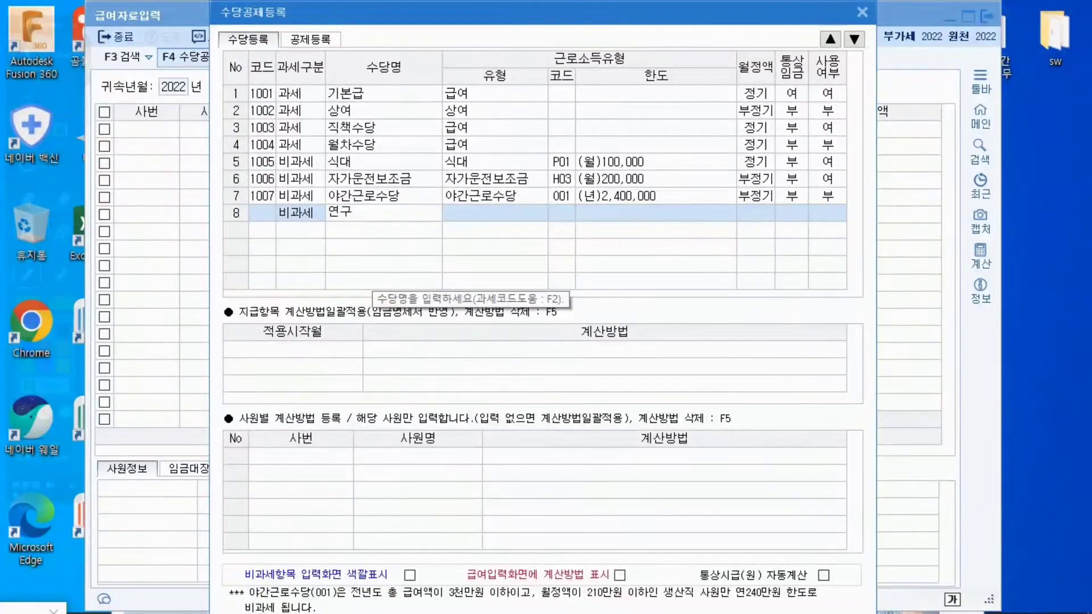
pyautogui.press('Return')
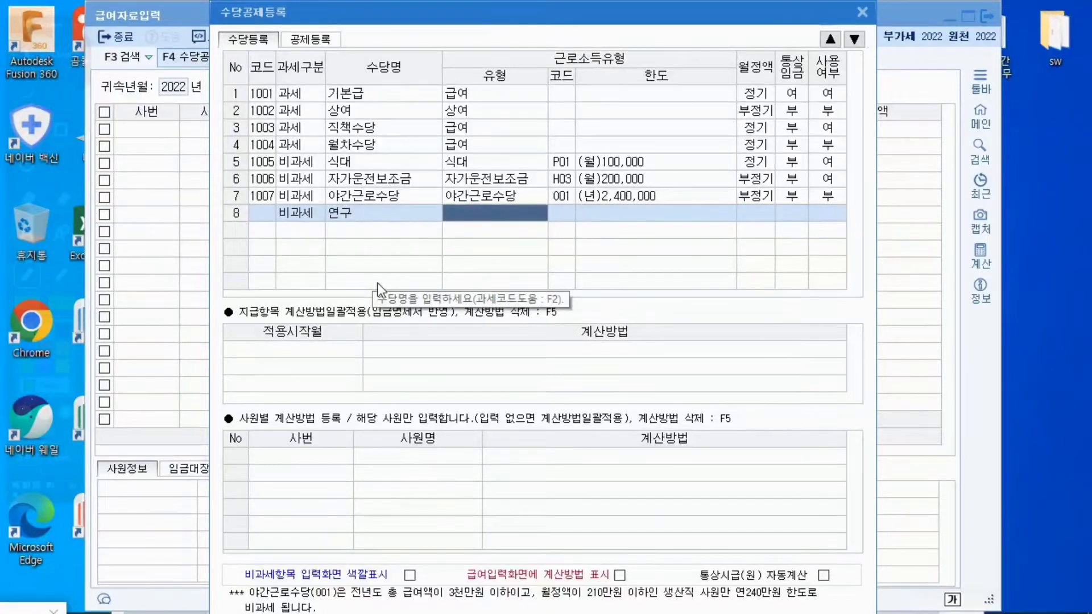
pyautogui.press('Left')
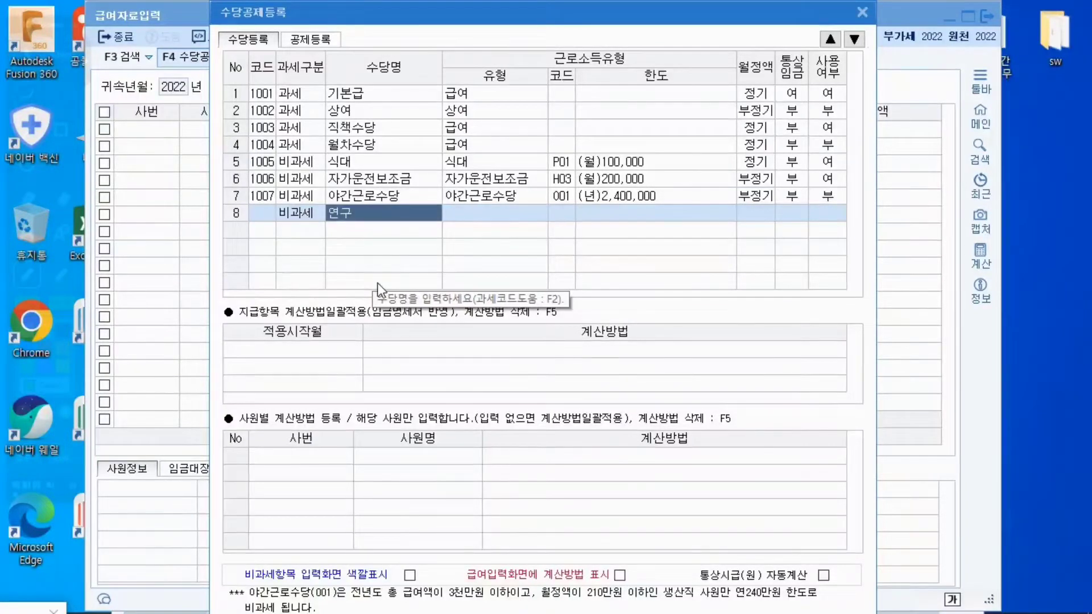
pyautogui.write('연')
pyautogui.press('BackSpace')
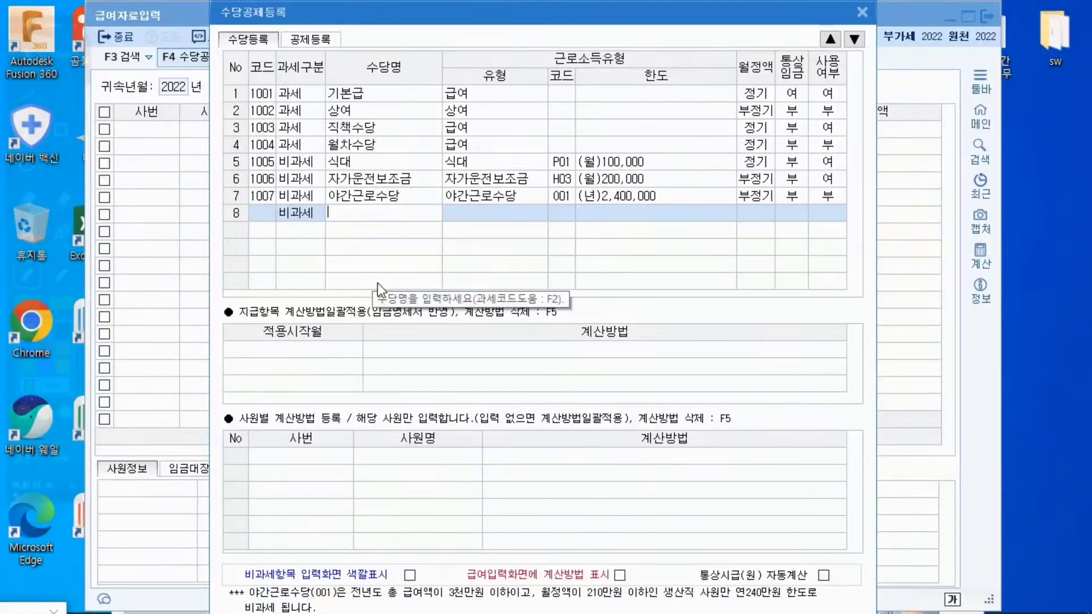
# Search the non-taxable codes for 연구 and assign H09 [연구기관등]연구보조비 to the allowance in row 8.
pyautogui.press('F2')
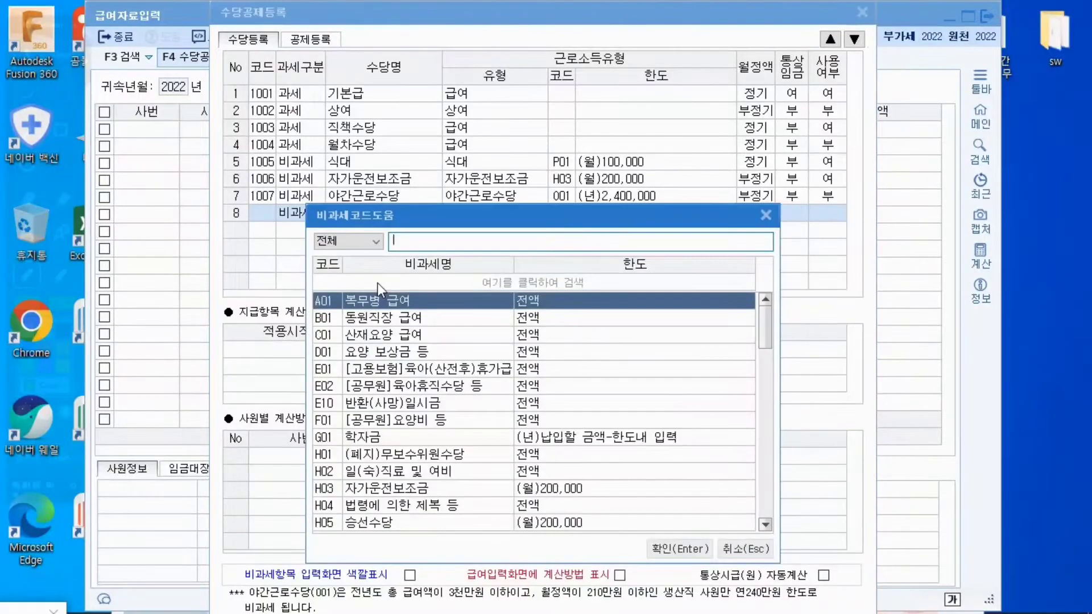
pyautogui.write('연ㄱ')
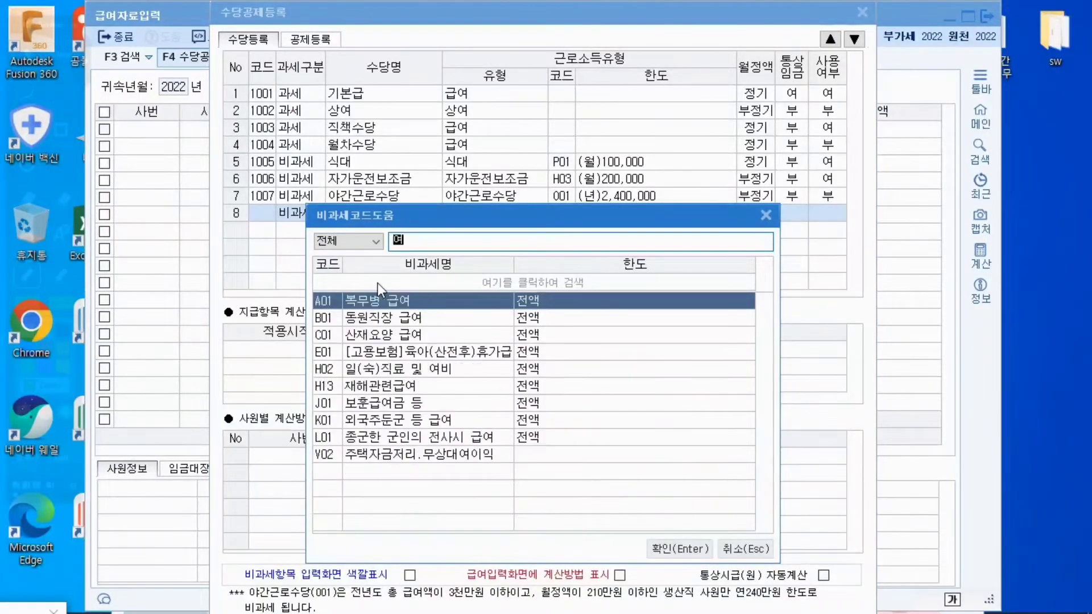
pyautogui.write('ㅜ')
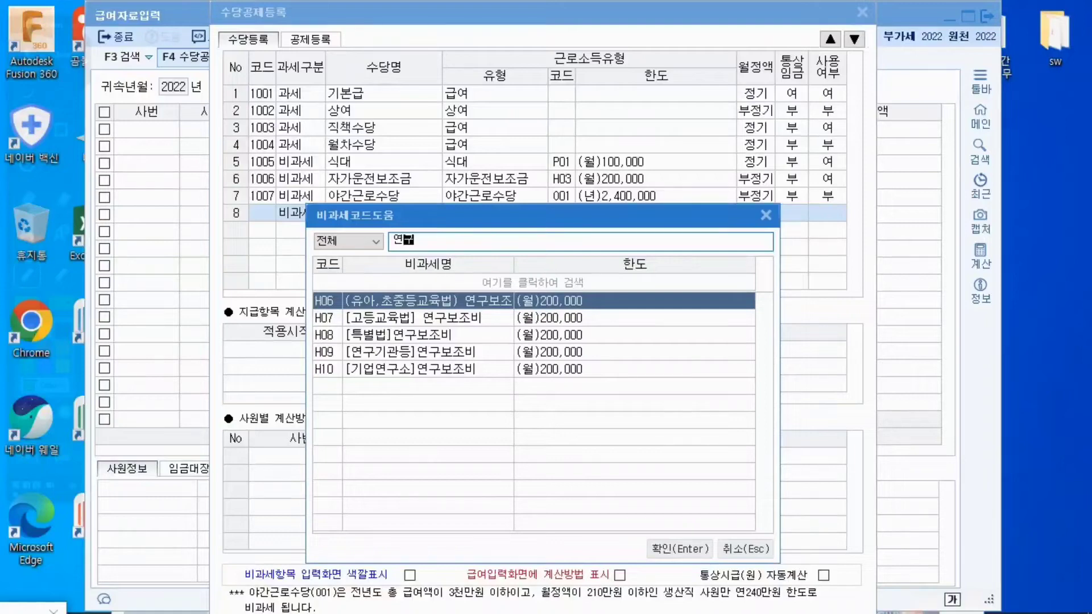
pyautogui.write('ㅅ')
pyautogui.moveTo(421, 218); pyautogui.dragTo(451, 213)
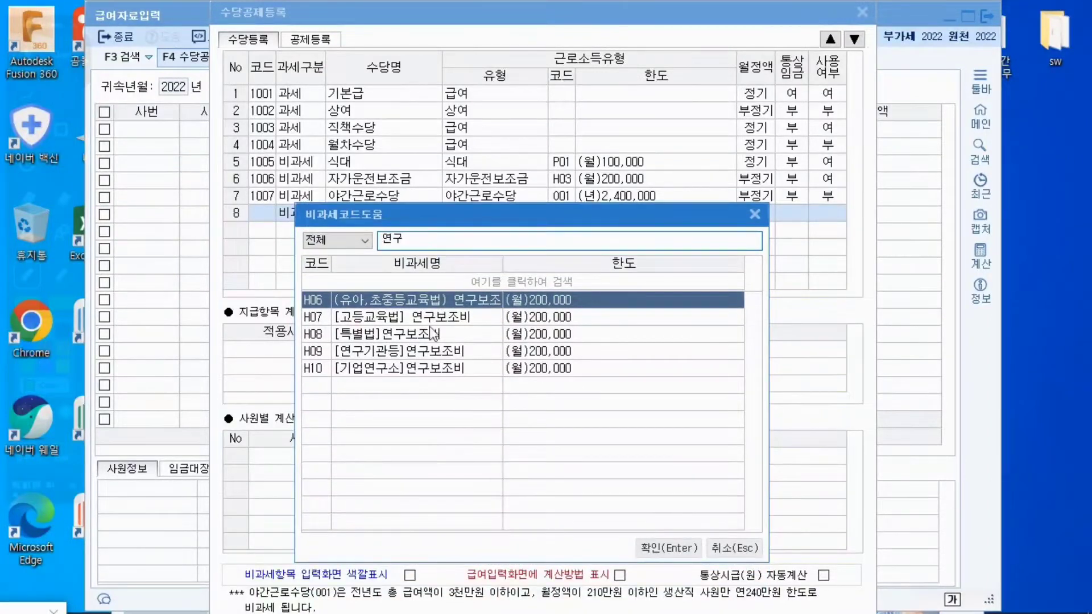
pyautogui.click(412, 371)
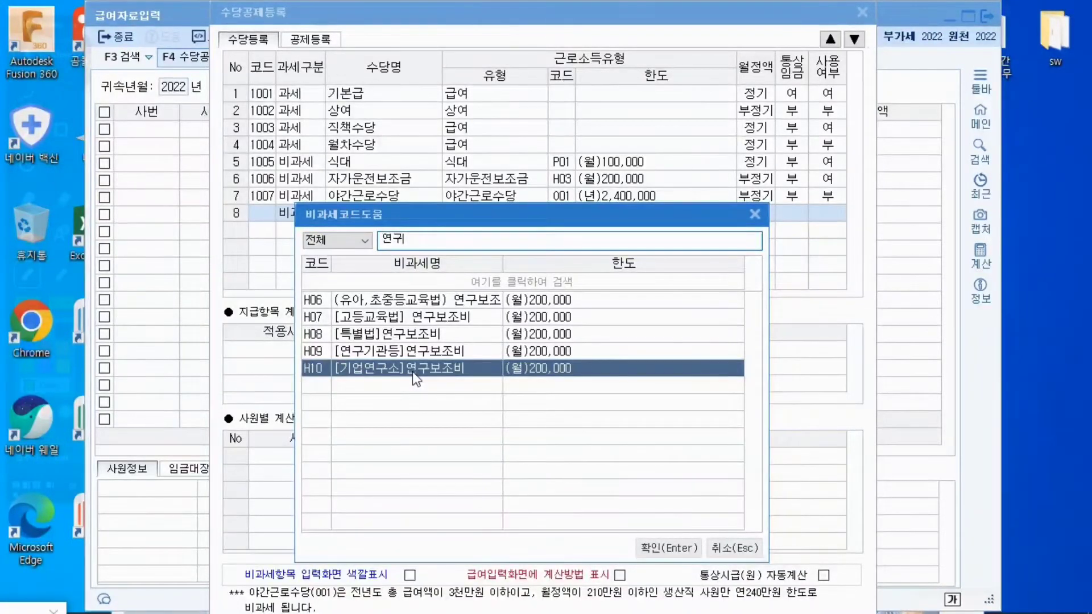
pyautogui.click(387, 354)
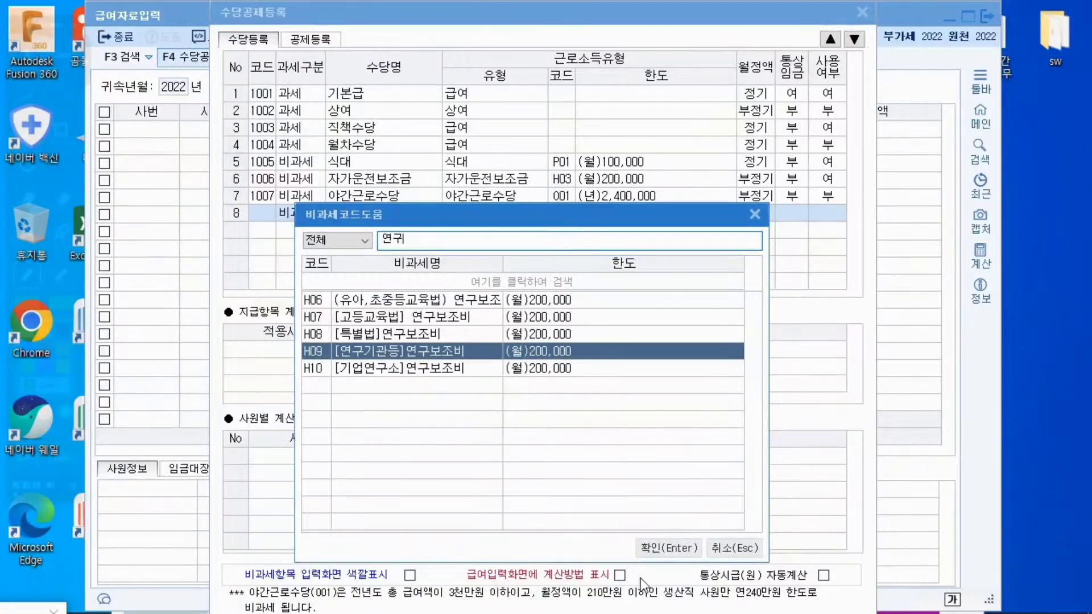
pyautogui.click(675, 546)
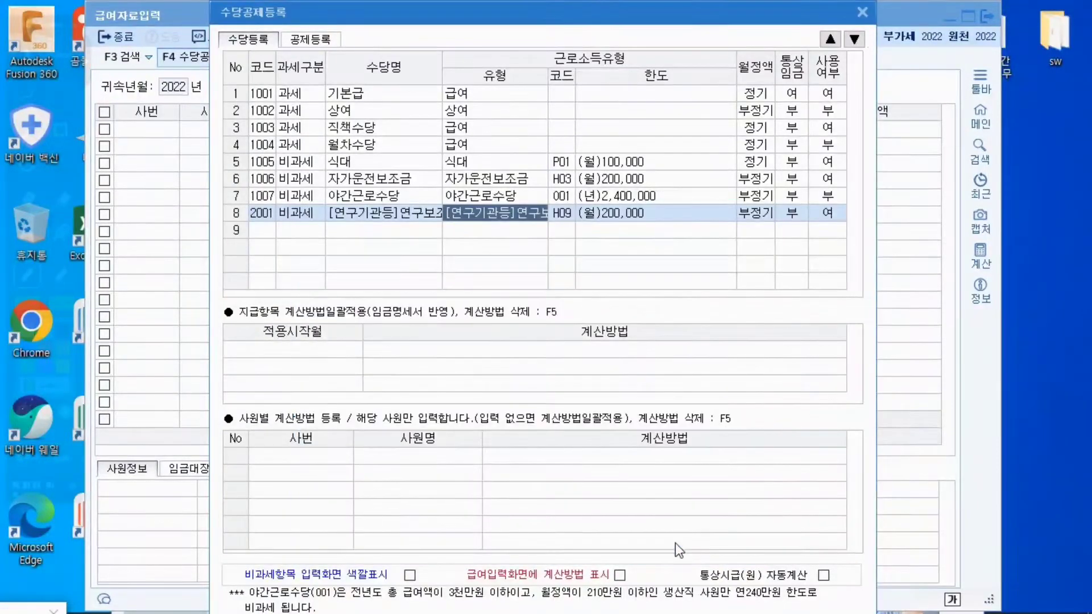
pyautogui.press('Return')
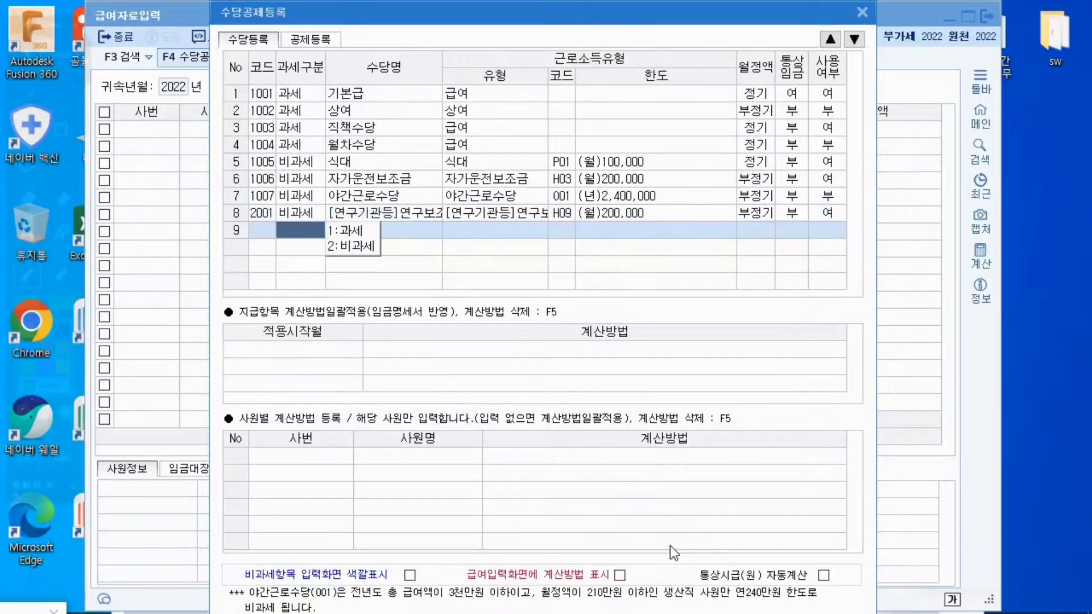
pyautogui.click(302, 212)
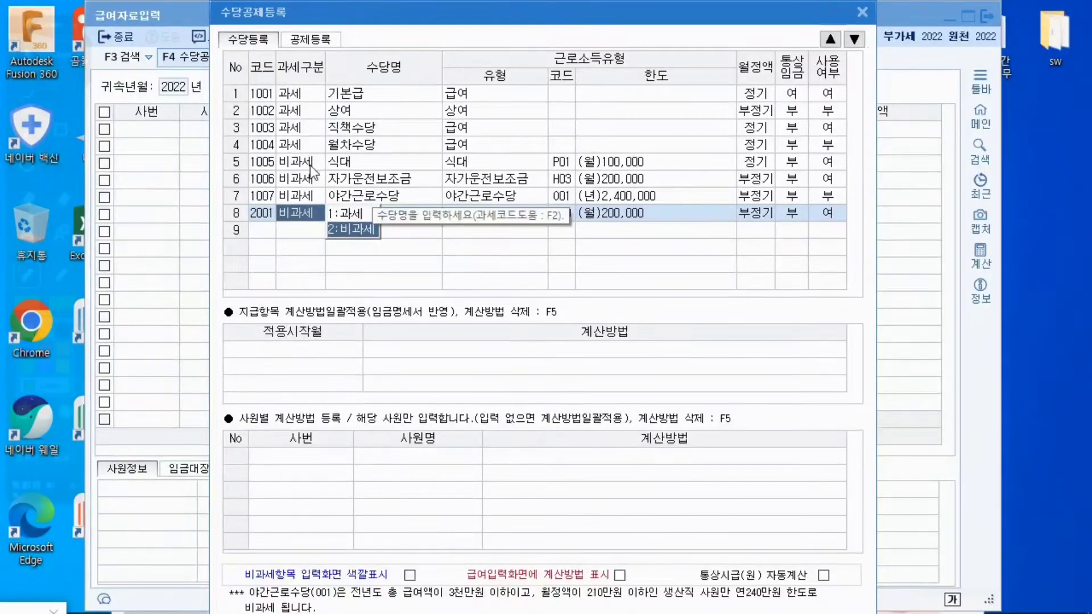
pyautogui.click(309, 232)
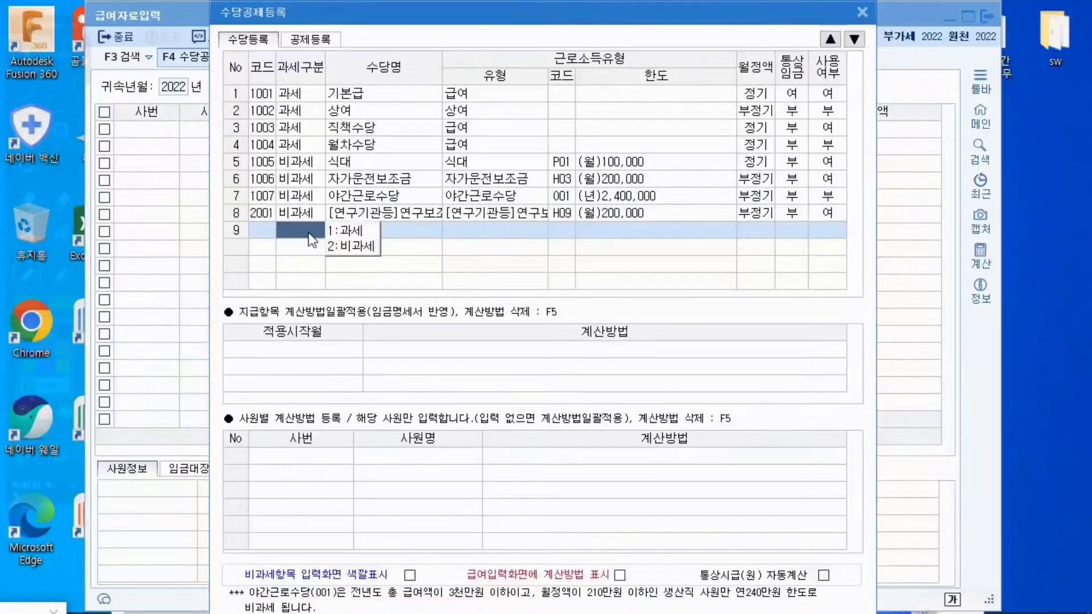
# Review the deduction items (공제등록) through the end of the list and close the registration.
pyautogui.click(314, 40)
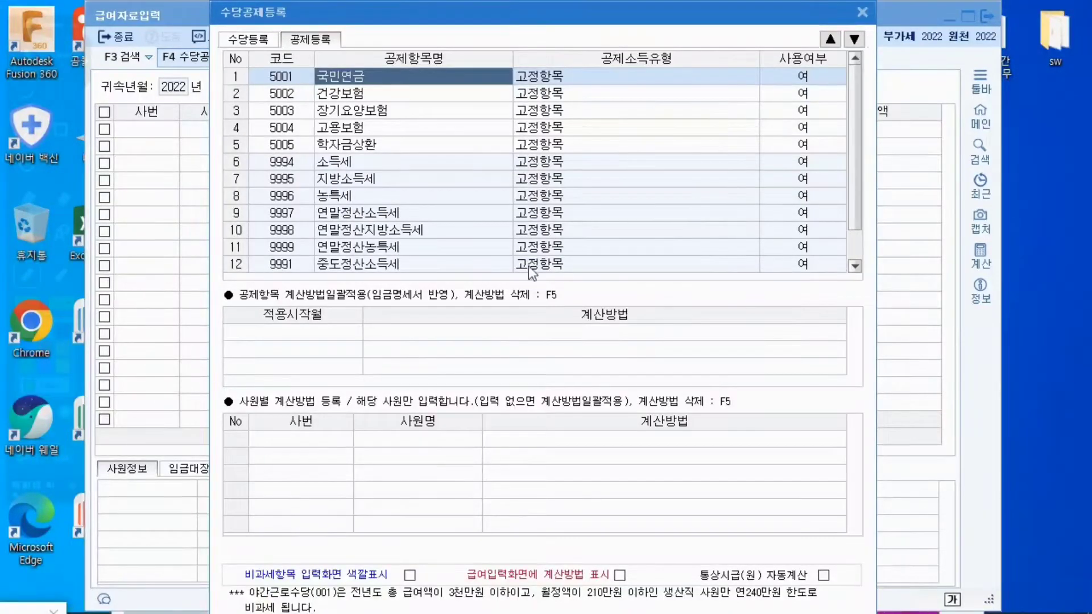
pyautogui.click(855, 266)
pyautogui.click(854, 266)
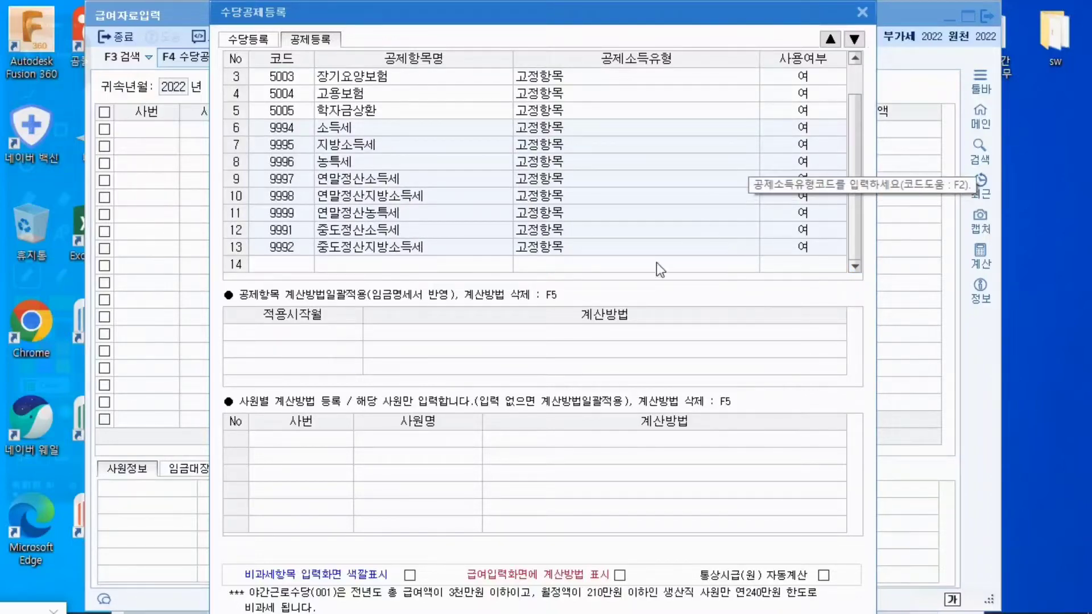
pyautogui.click(862, 12)
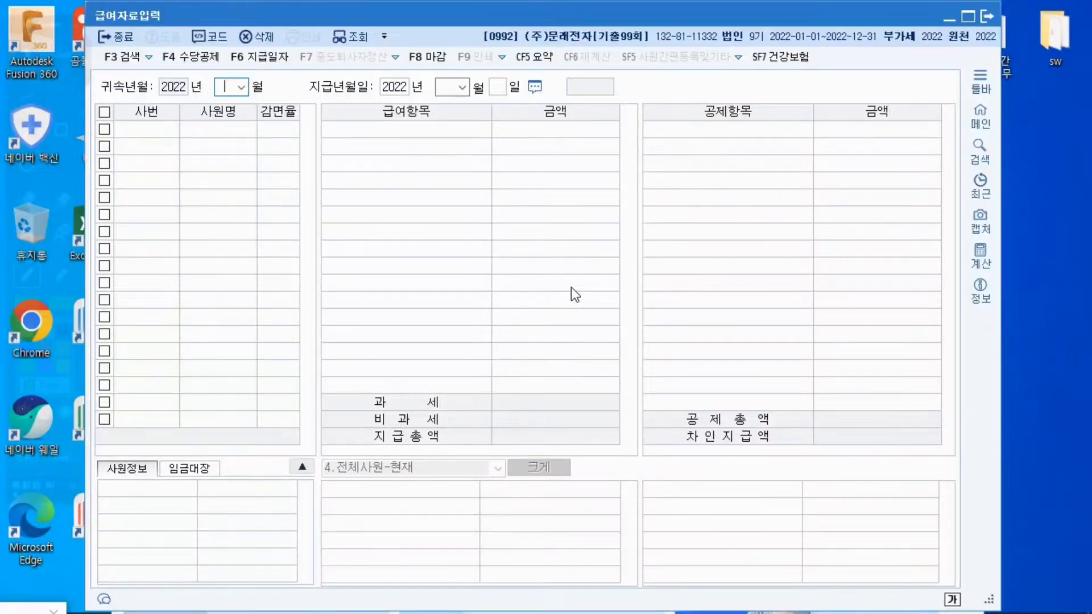
# Reopen the deduction registration (공제등록) and set the usage (사용여부) of 농특세 and 연말정산소득세 to 부.
pyautogui.click(206, 60)
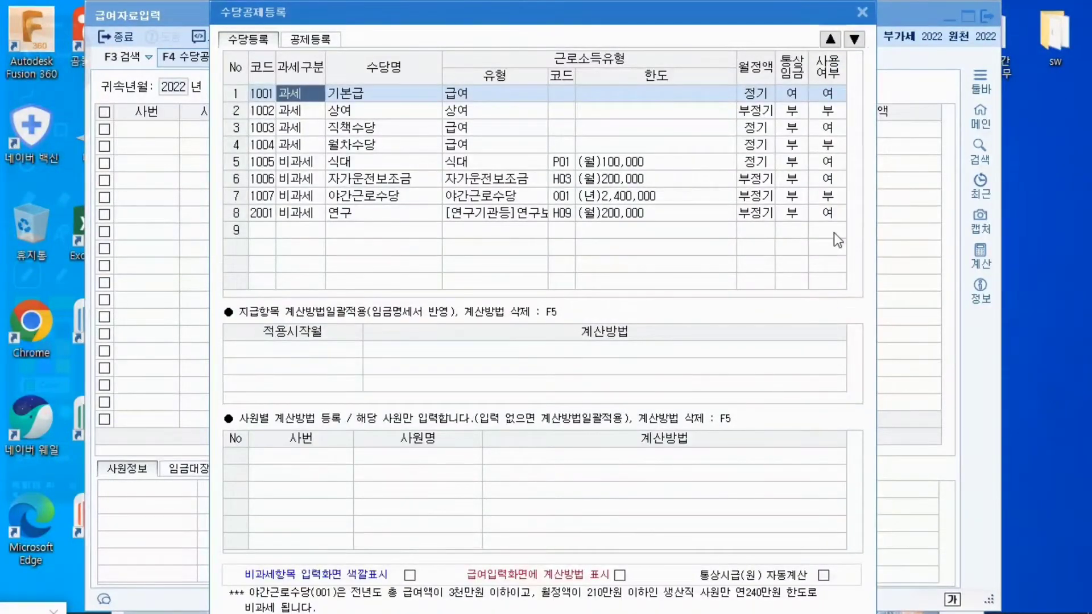
pyautogui.click(315, 40)
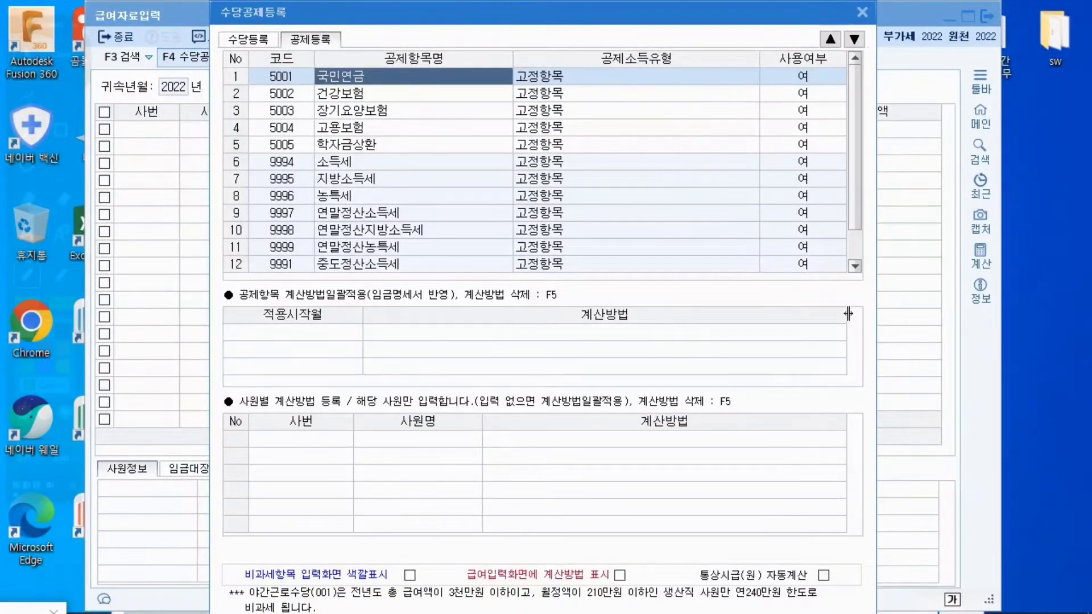
pyautogui.click(813, 198)
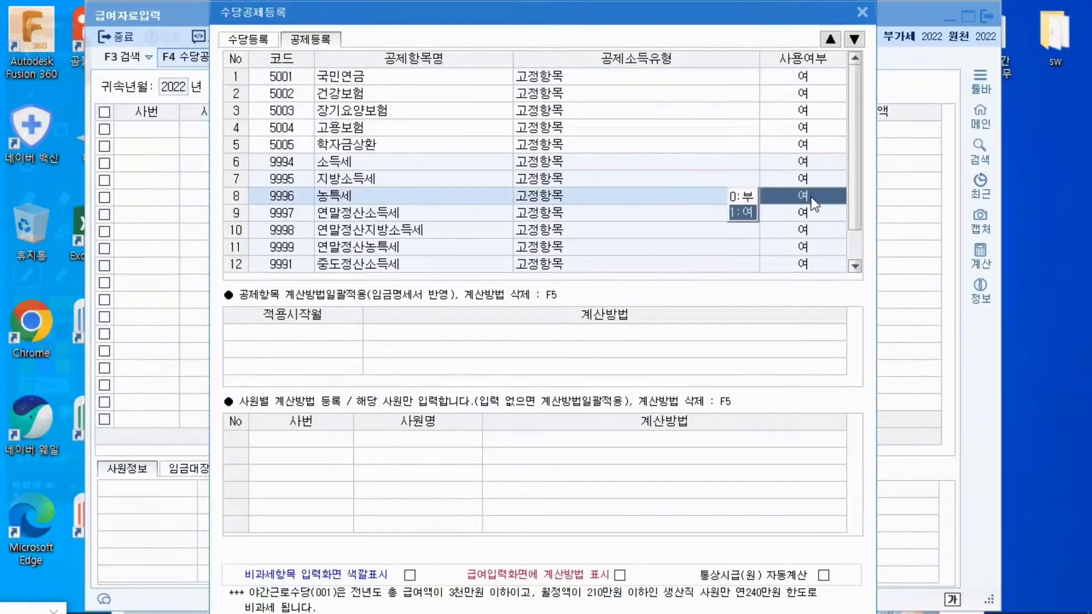
pyautogui.click(736, 193)
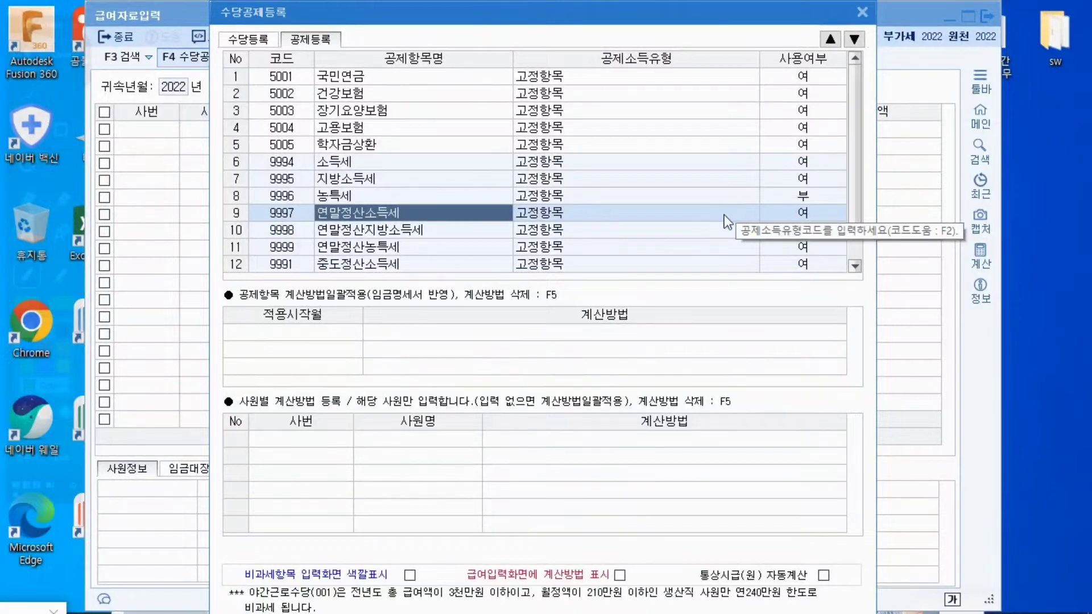
pyautogui.click(808, 218)
pyautogui.click(743, 214)
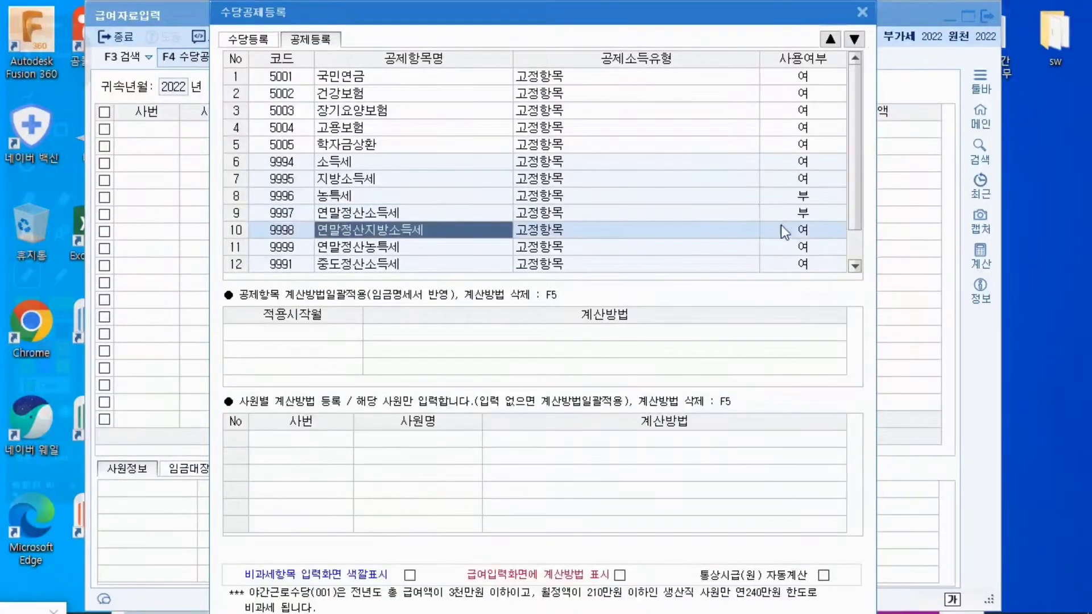
# Set the usage (사용여부) of 연말정산지방소득세 and 연말정산농특세 to 부.
pyautogui.click(775, 230)
pyautogui.click(757, 231)
pyautogui.click(781, 245)
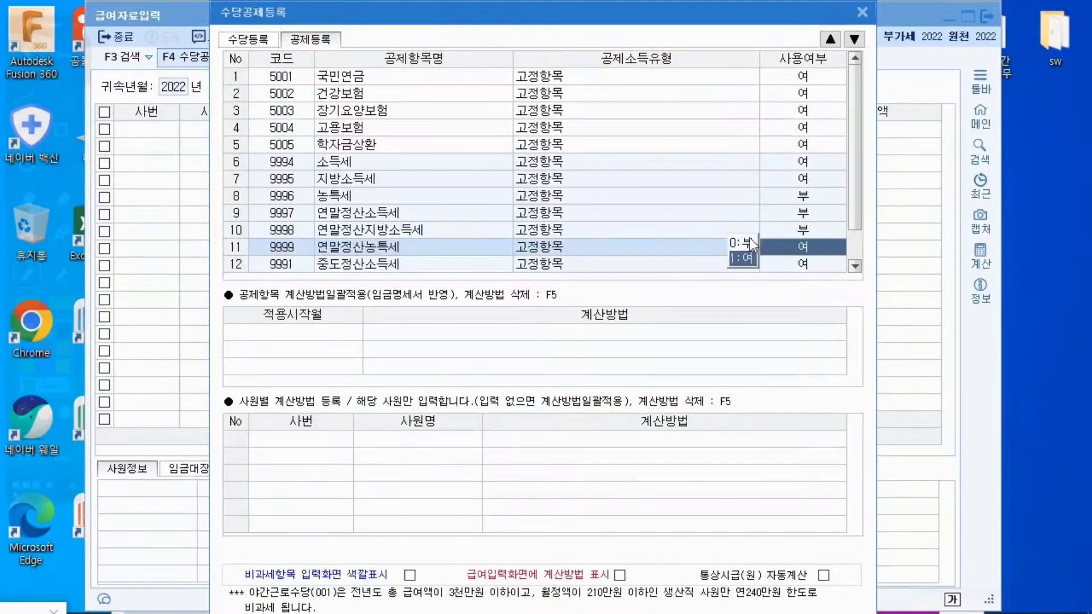
pyautogui.click(810, 238)
# Set the usage of 중도정산소득세 and 중도정산지방소득세 to 부 and close the allowance and deduction registration.
pyautogui.click(790, 262)
pyautogui.click(810, 246)
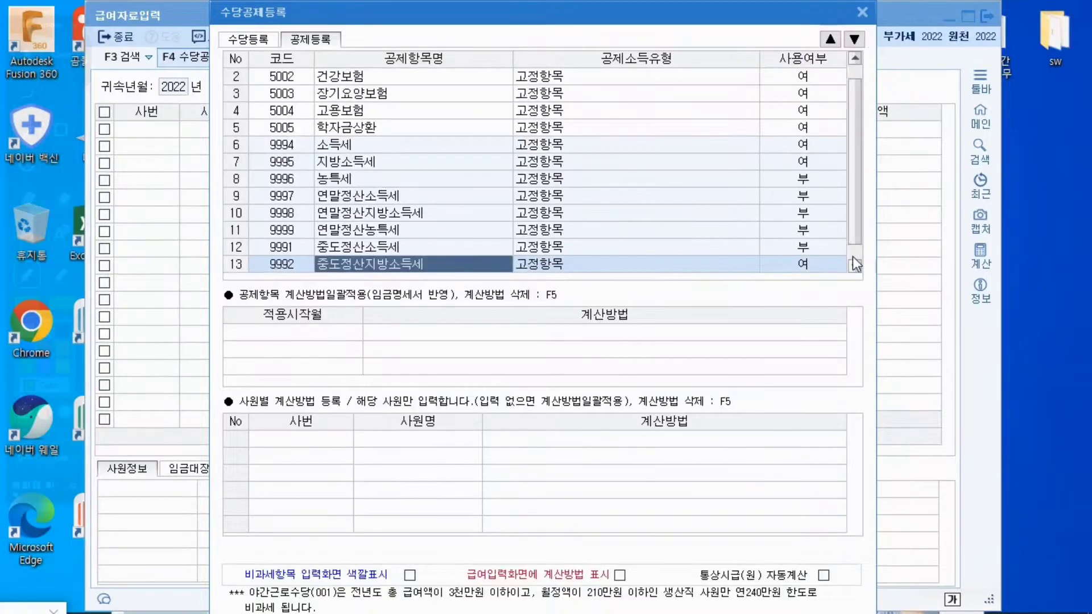
pyautogui.click(855, 265)
pyautogui.click(793, 245)
pyautogui.click(753, 244)
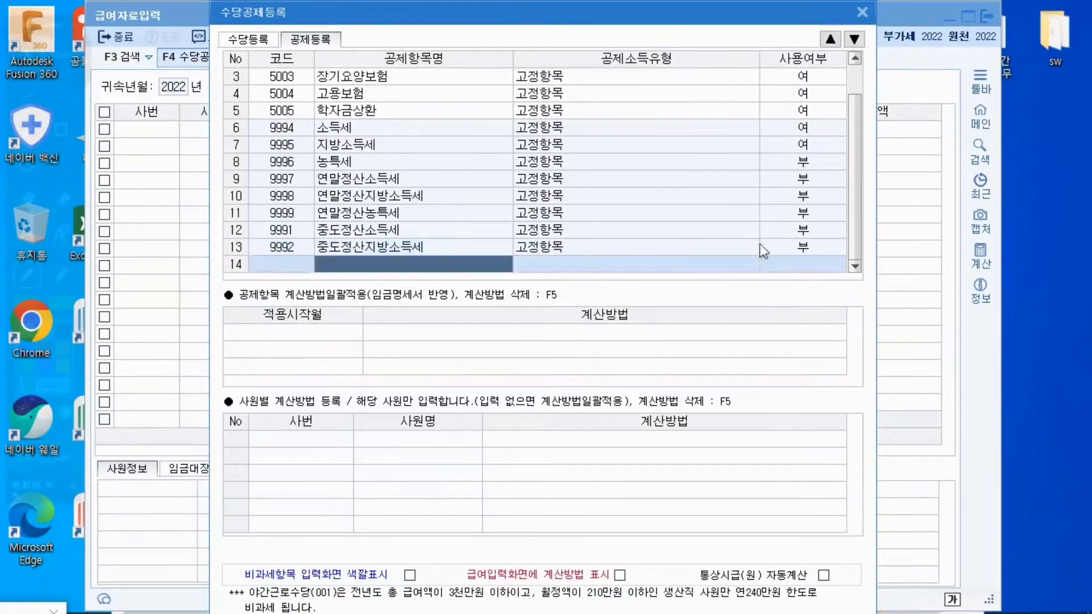
pyautogui.click(860, 11)
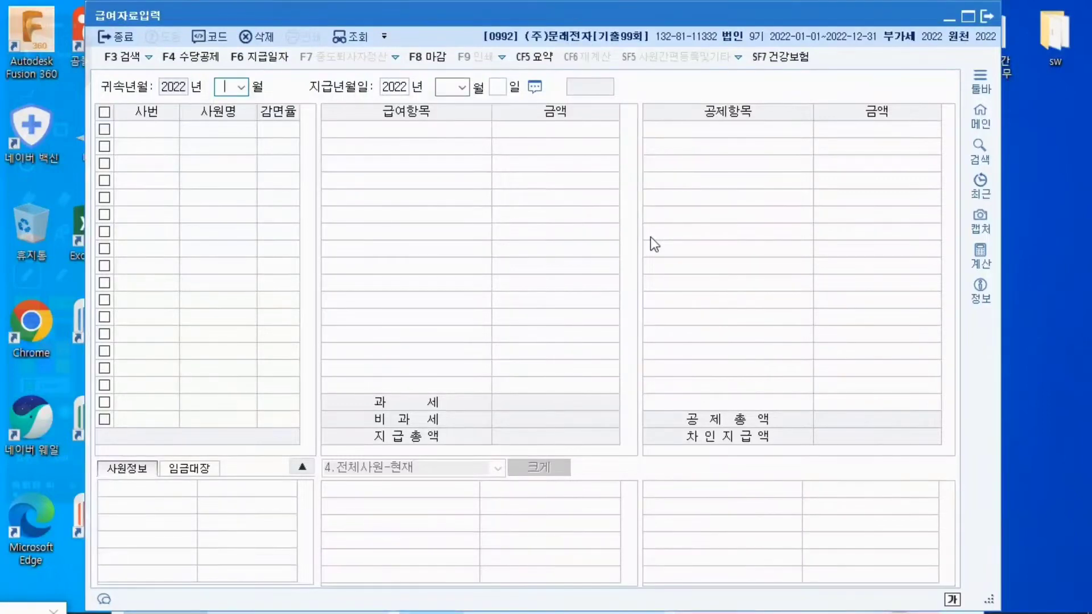
# Load the payroll for attribution month (귀속년월) December 2022 with the payment date (지급년월일) 2022-12-30.
pyautogui.click(243, 88)
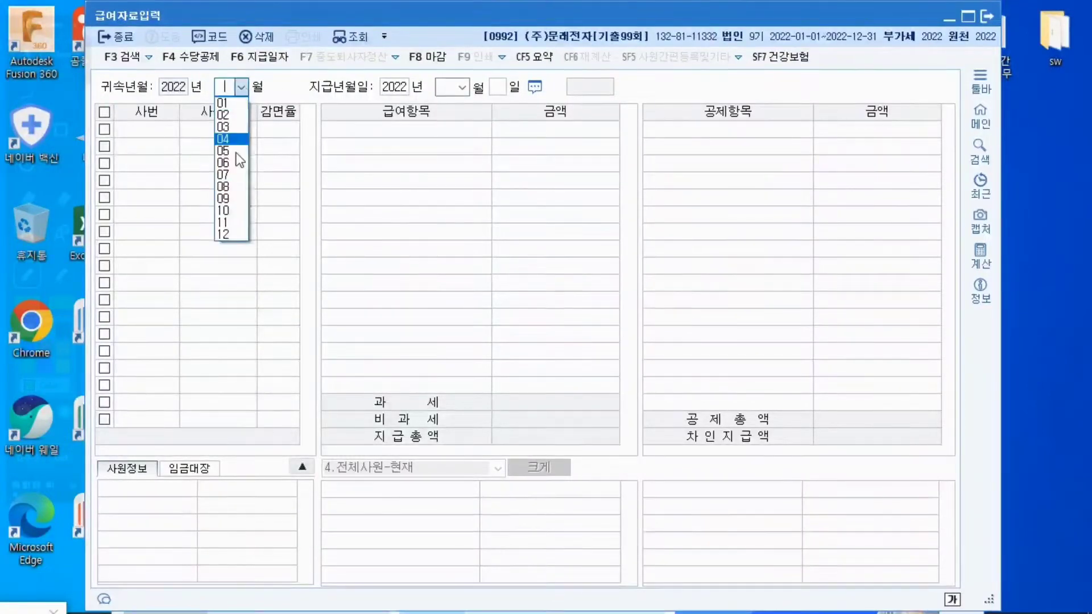
pyautogui.click(230, 235)
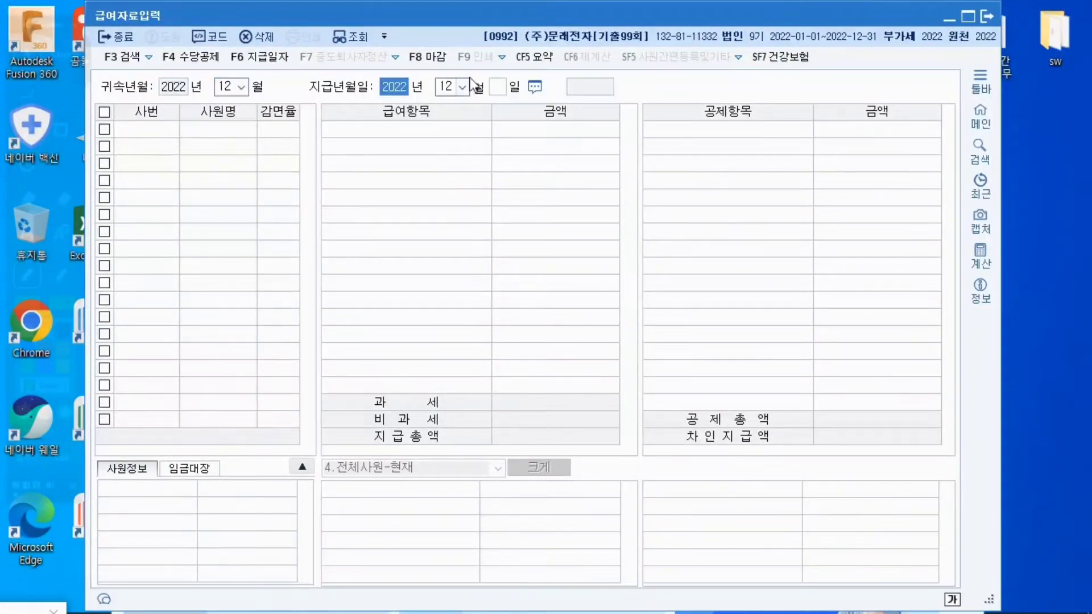
pyautogui.click(499, 88)
pyautogui.write('3')
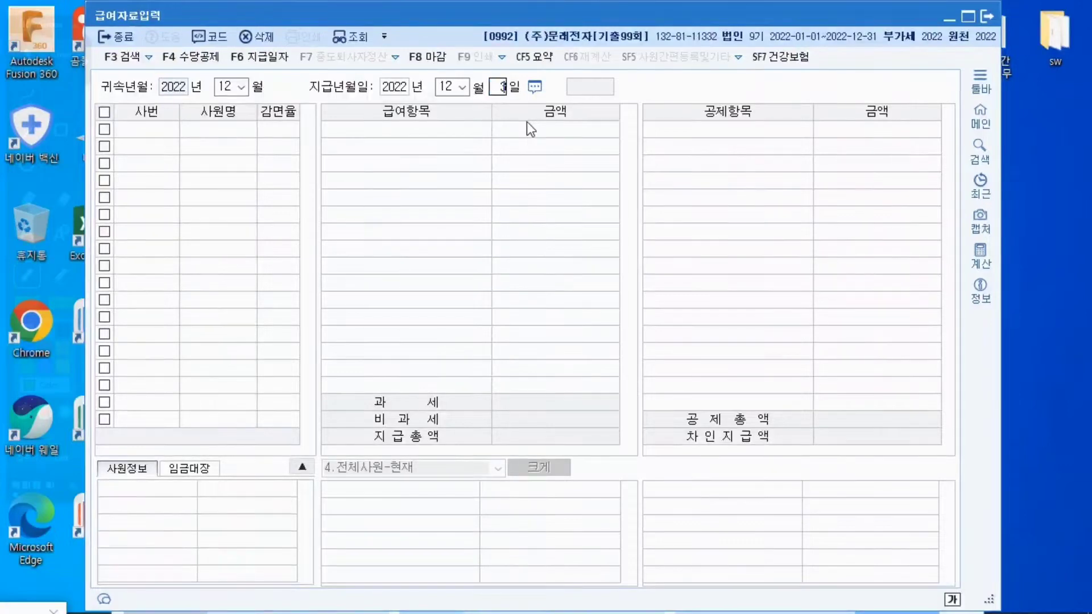
pyautogui.write('0')
pyautogui.press('Return')
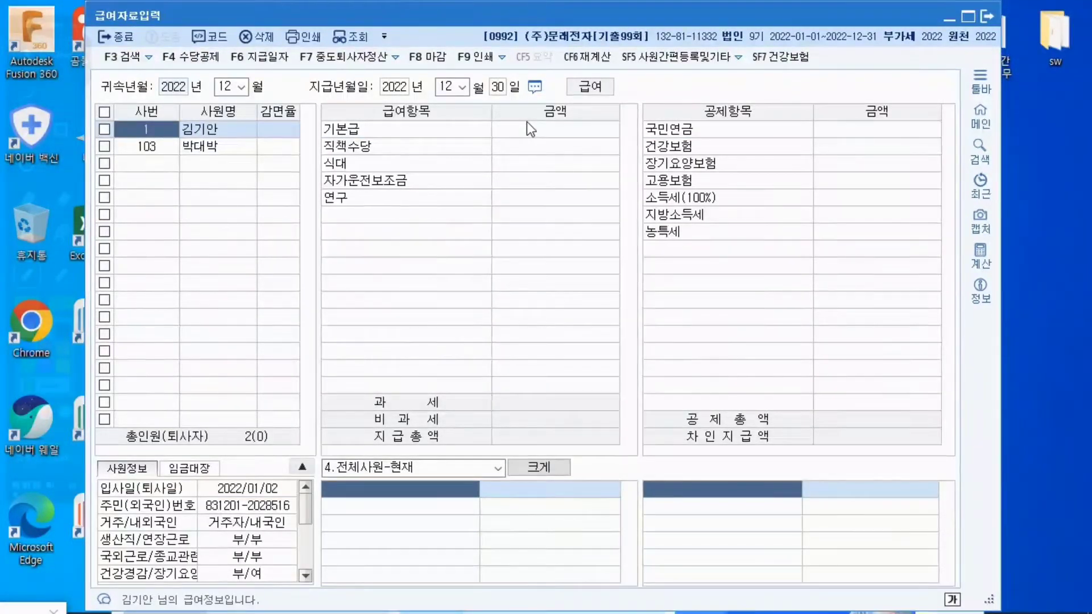
# Enter the first employee's base pay (기본급) as 3,500,000 and position allowance (직책수당) as 600,000.
pyautogui.click(510, 134)
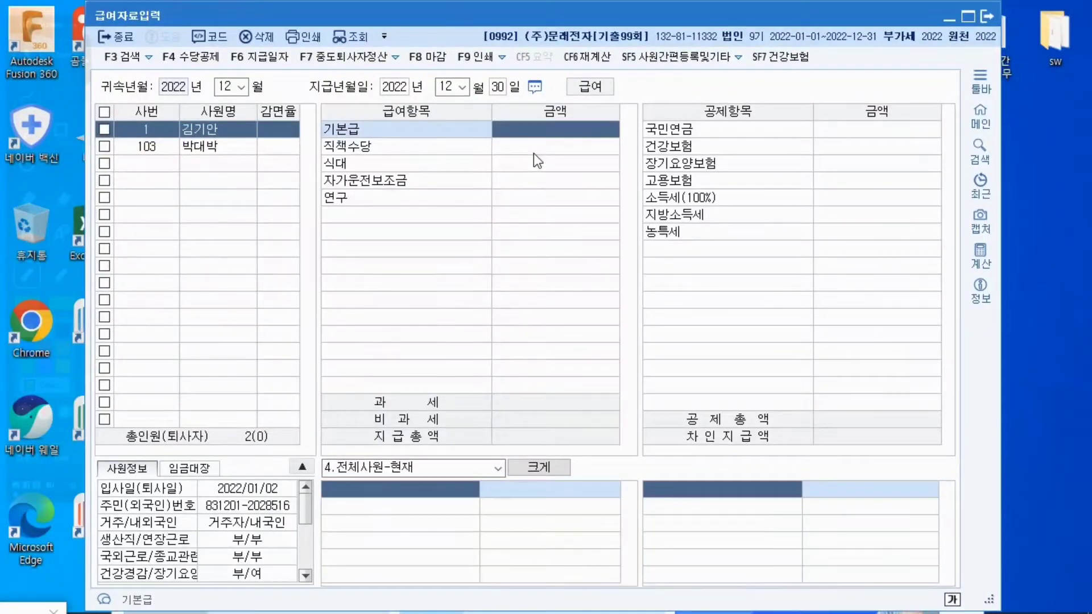
pyautogui.write('3500000')
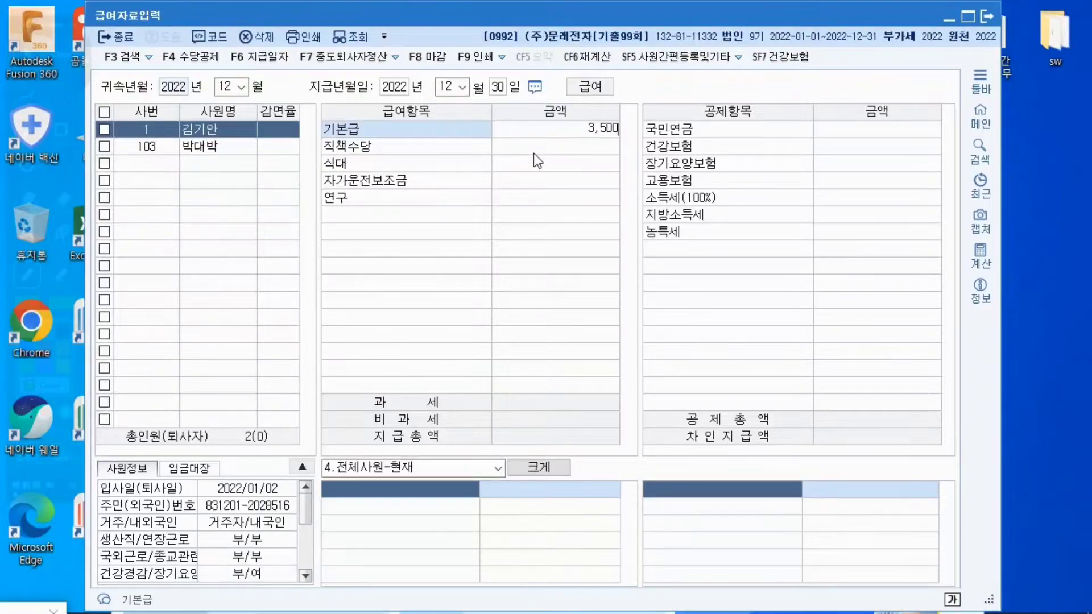
pyautogui.press('Return')
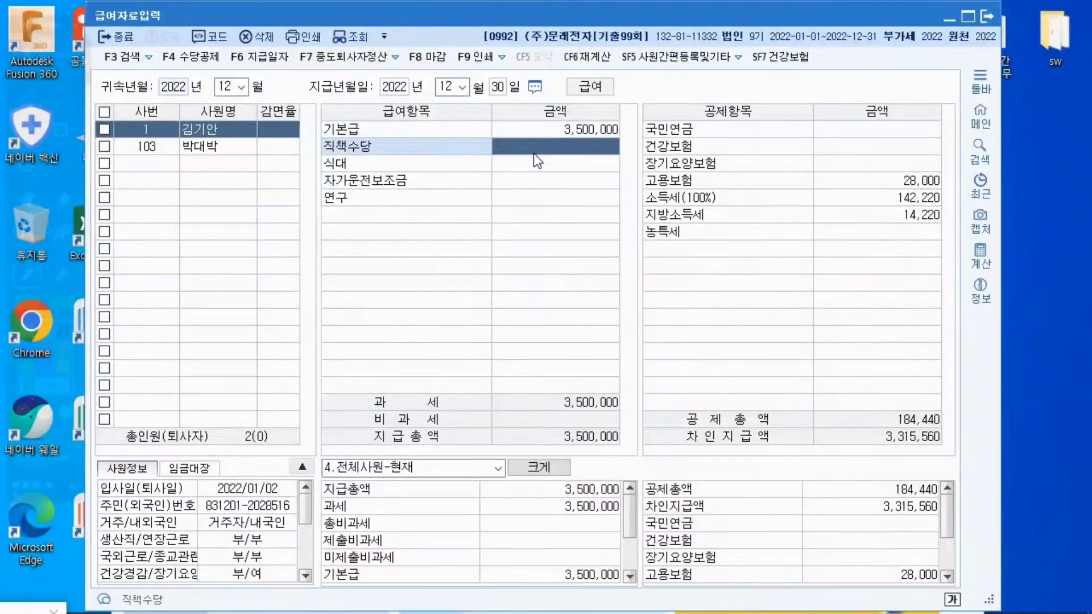
pyautogui.write('6000000')
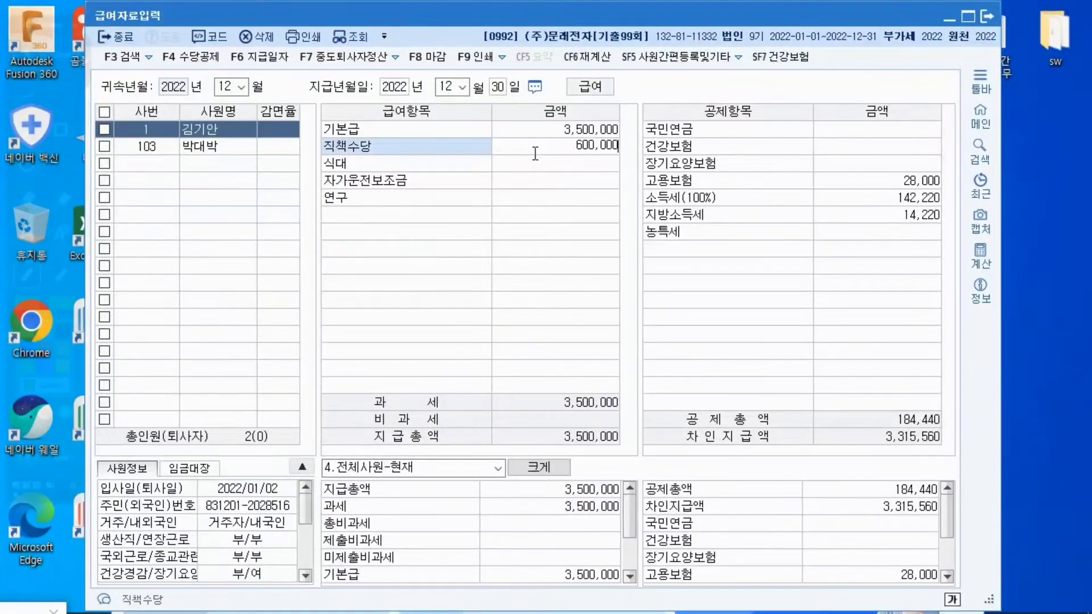
pyautogui.press('Return')
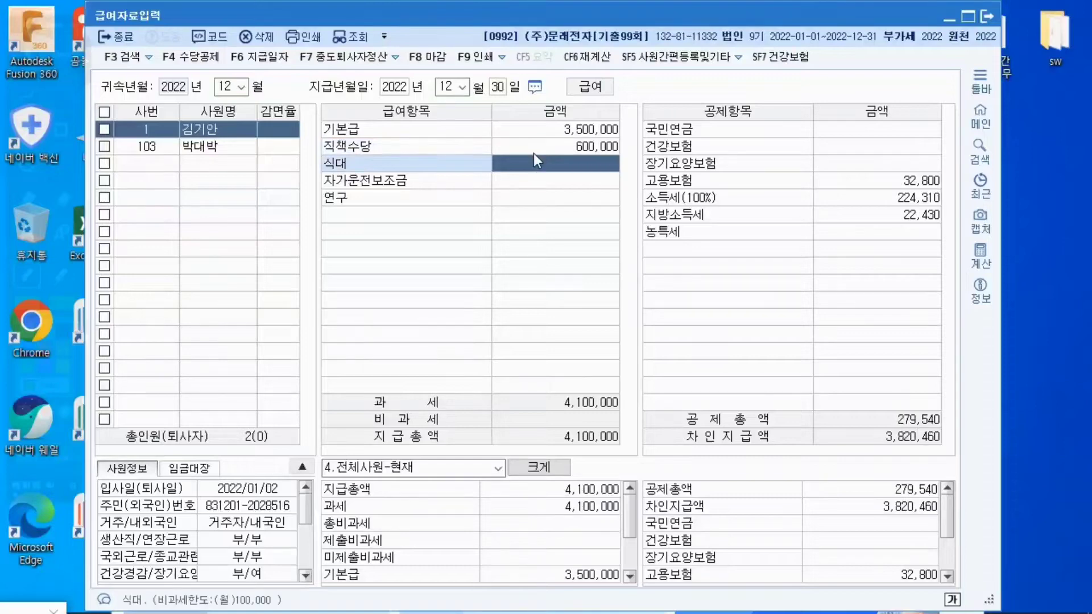
# Enter the first employee's meal allowance (식대) as 100,000 and self-driving subsidy (자가운전보조금) as 300,000.
pyautogui.write('1000000')
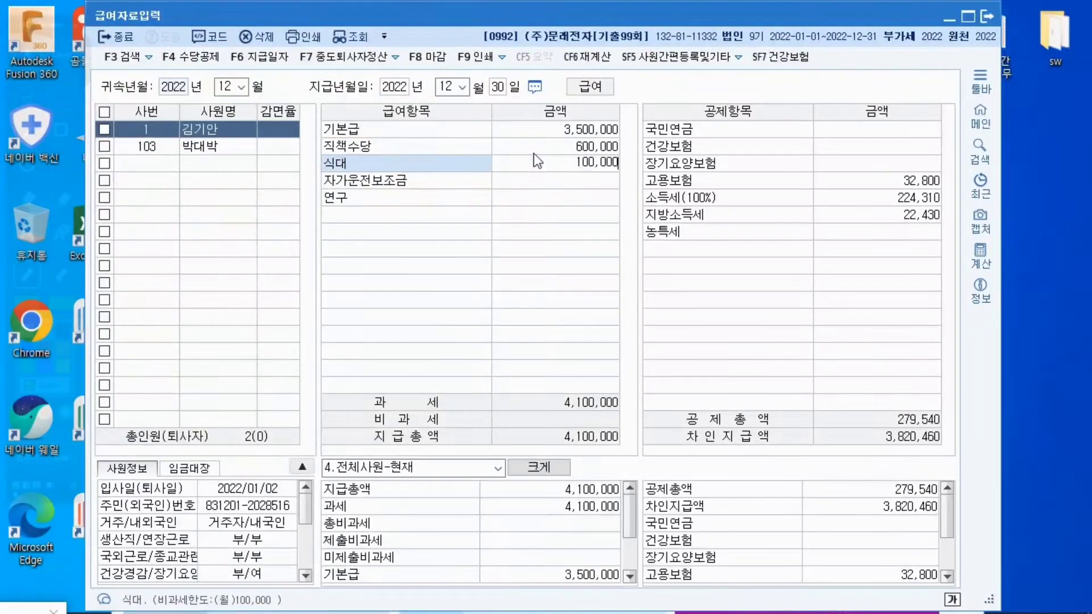
pyautogui.press('Return')
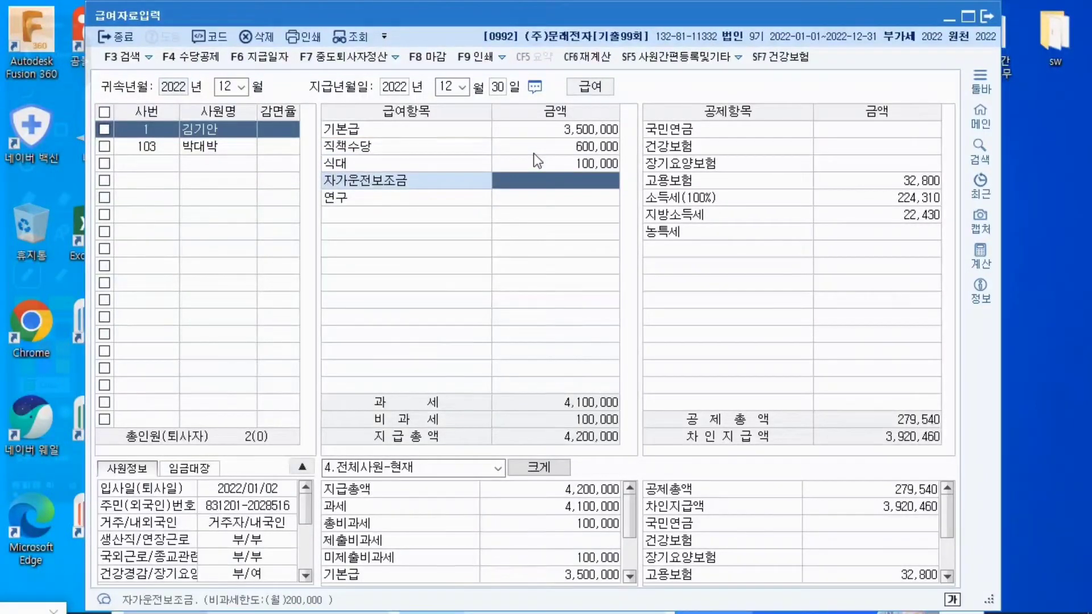
pyautogui.write('3000000')
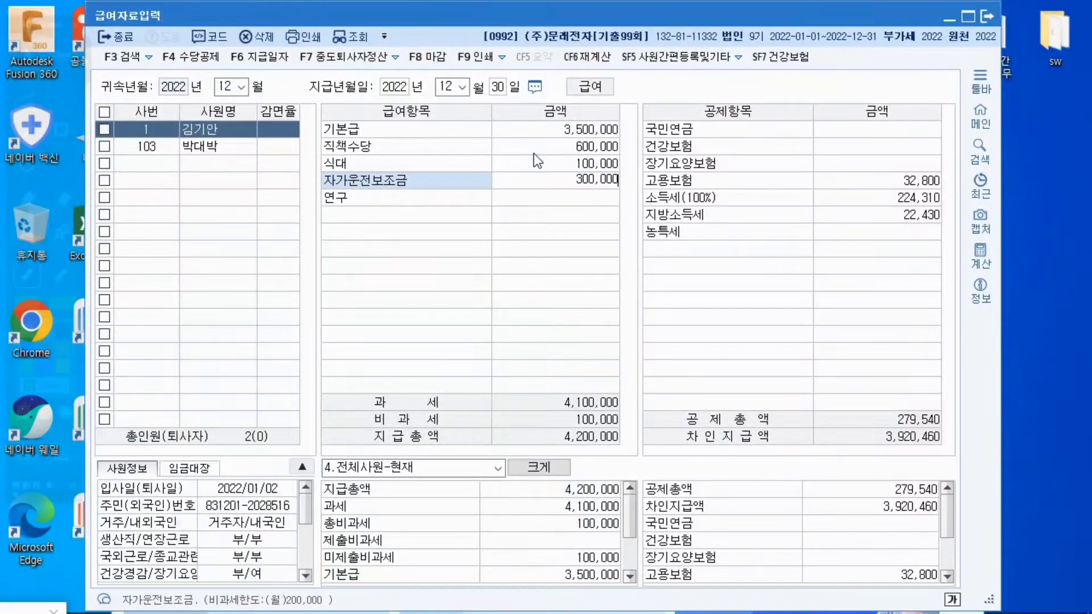
pyautogui.press('Return')
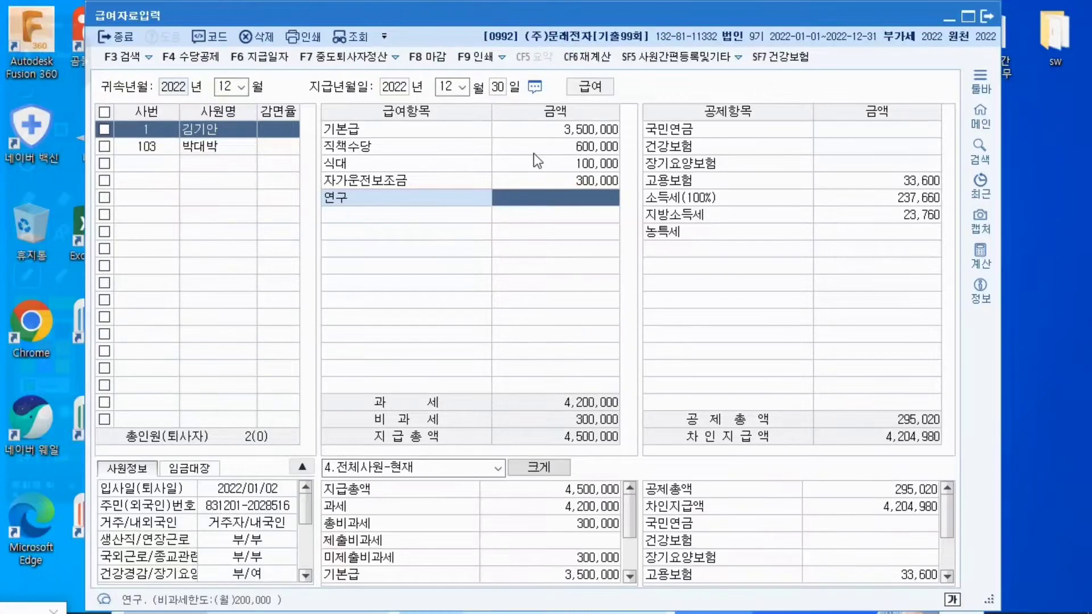
# Rename the non-taxable allowance 연구 to 연구보조비 in the allowance registration and close it.
pyautogui.click(191, 57)
pyautogui.click(367, 217)
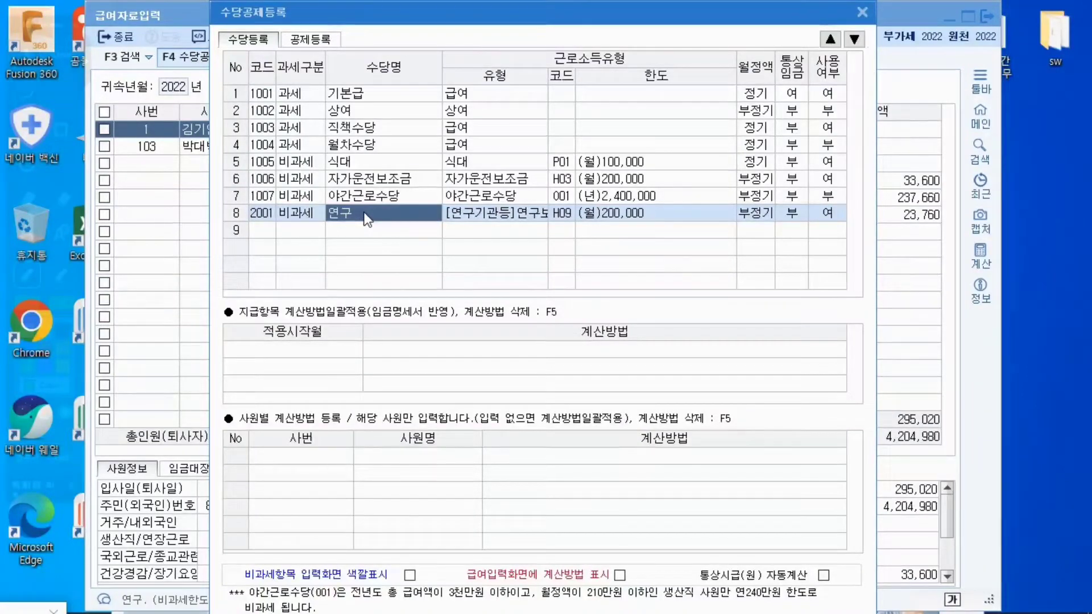
pyautogui.write('연구보')
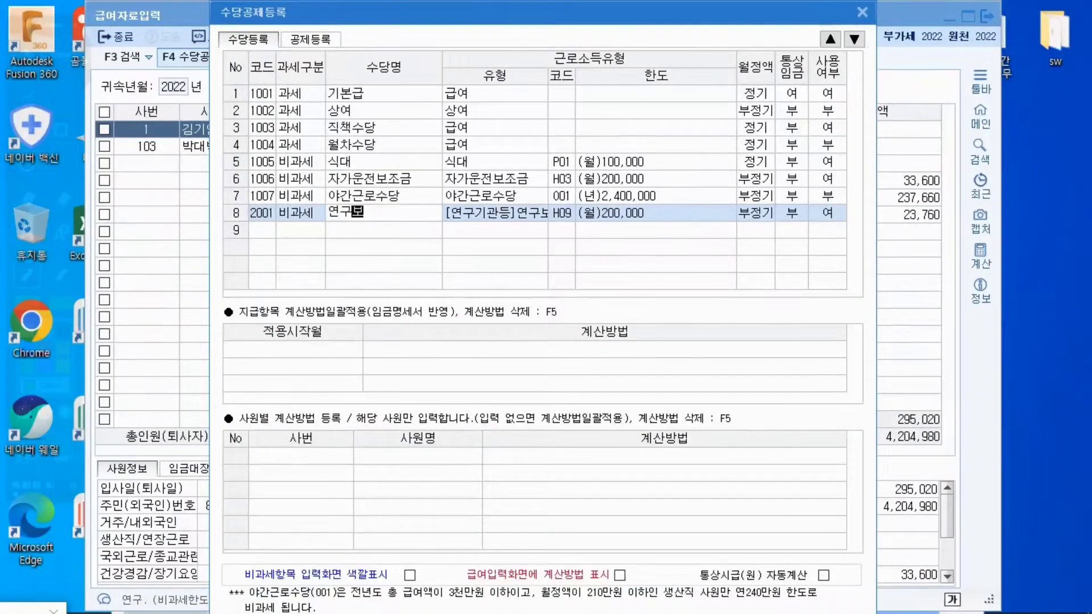
pyautogui.write('조비')
pyautogui.click(310, 233)
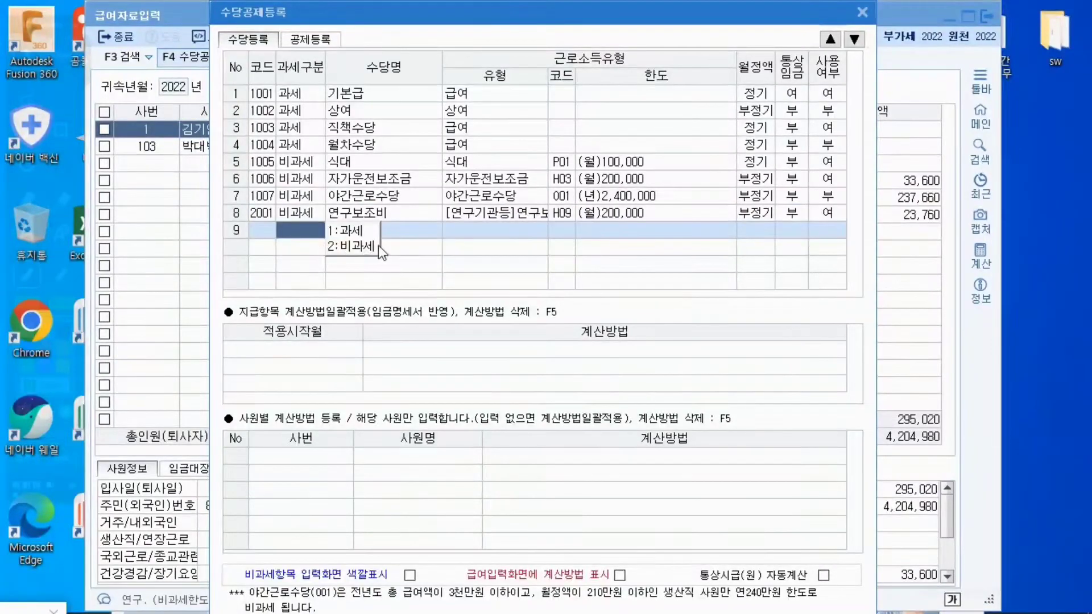
pyautogui.click(862, 12)
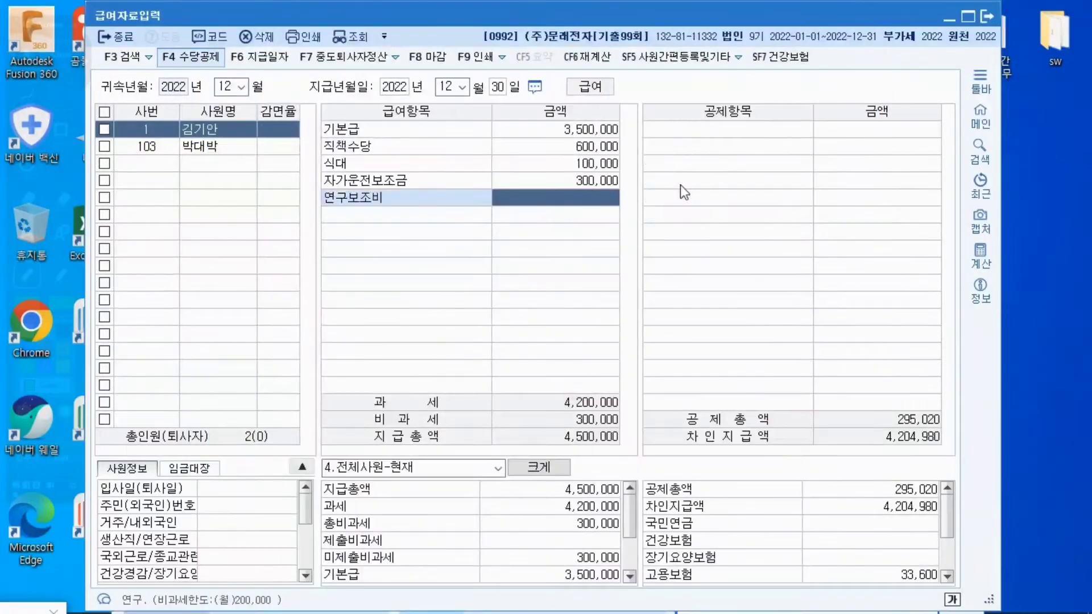
# Enter the first employee's research subsidy (연구보조비) as 200,000 and national pension deduction (국민연금) as 184,500.
pyautogui.click(575, 198)
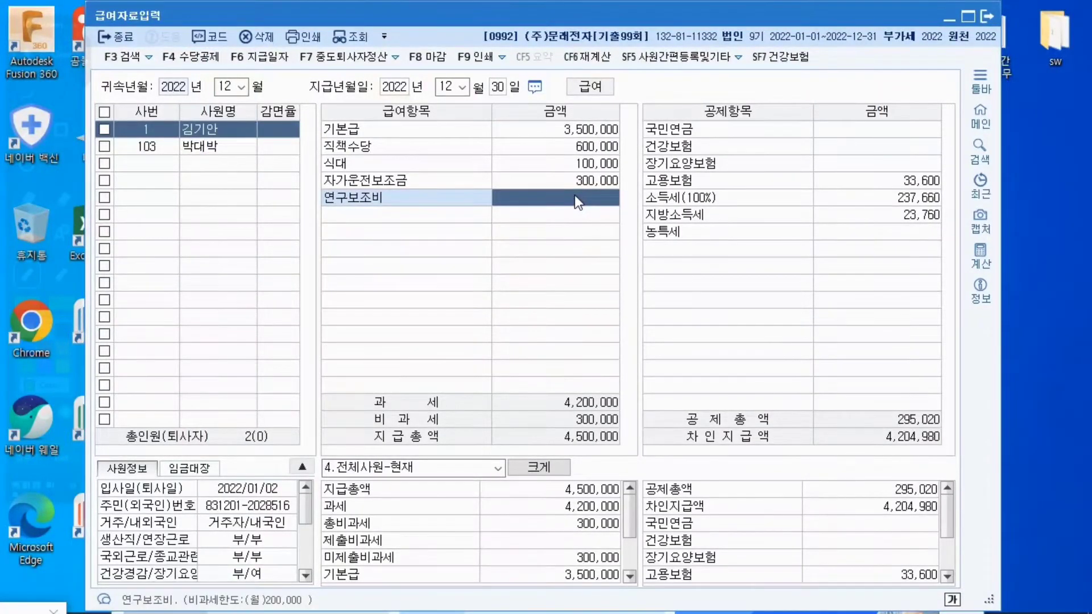
pyautogui.write('200')
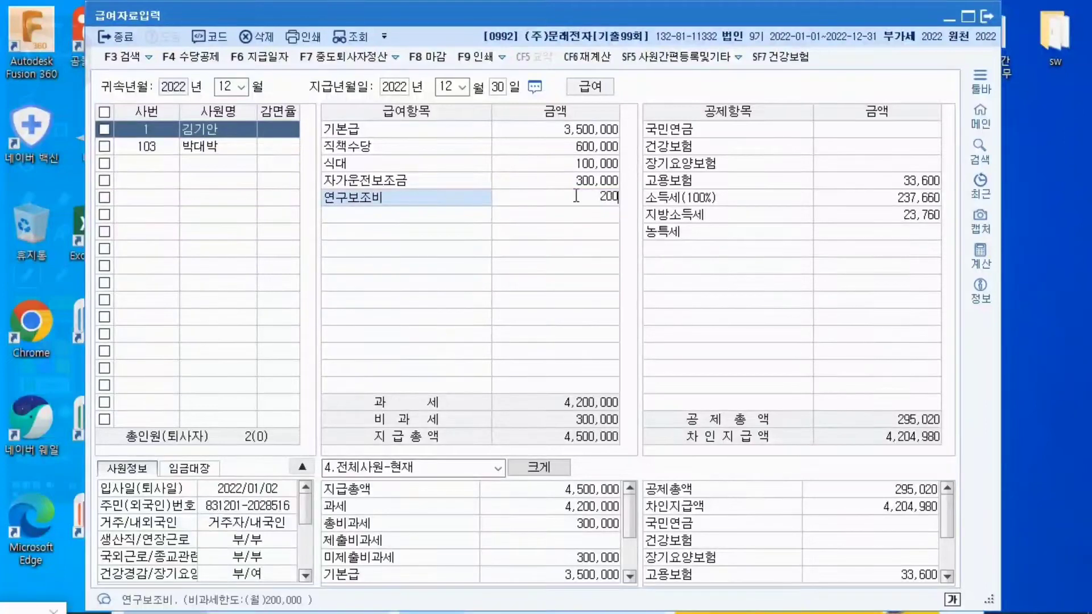
pyautogui.write(',000')
pyautogui.press('Return')
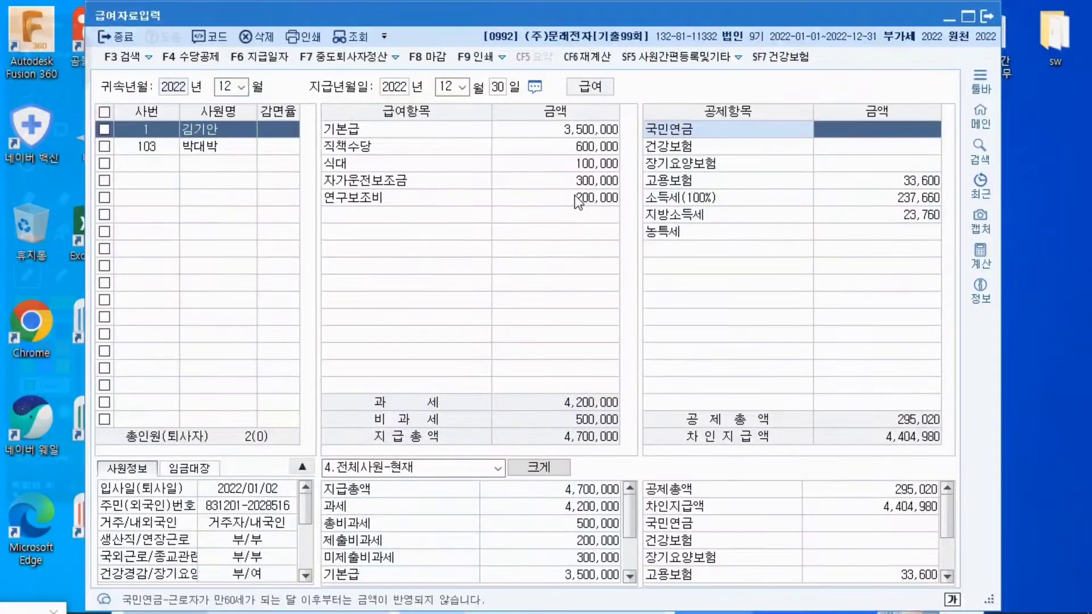
pyautogui.write('184500')
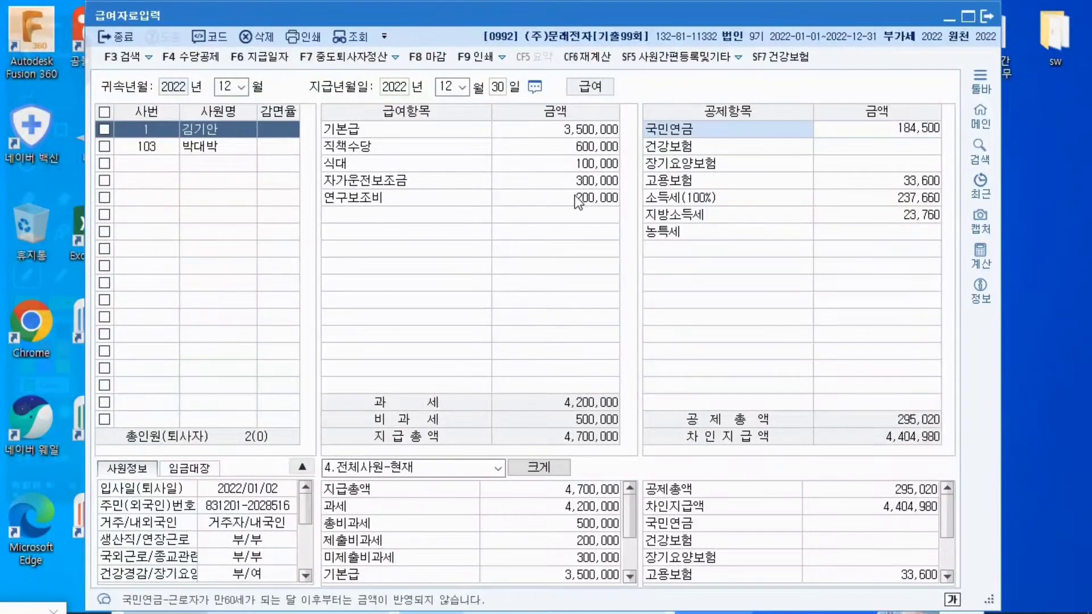
pyautogui.press('Return')
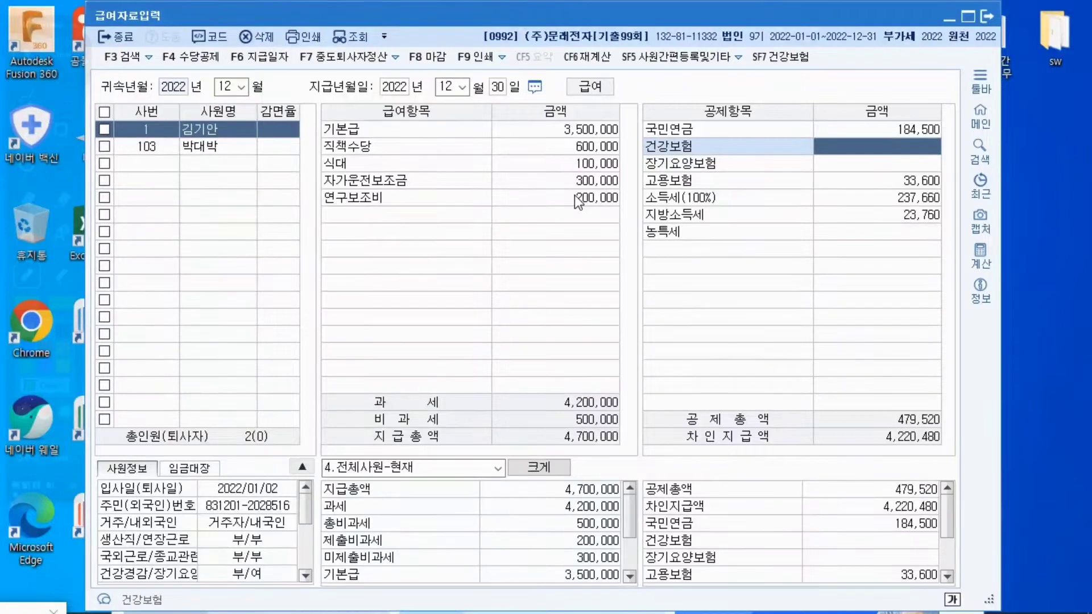
# Check the first employee's pension, health and employment insurance monthly wage fields in 사원등록, and return to the payroll entry.
pyautogui.moveTo(477, 11); pyautogui.dragTo(476, 278)
pyautogui.click(162, 128)
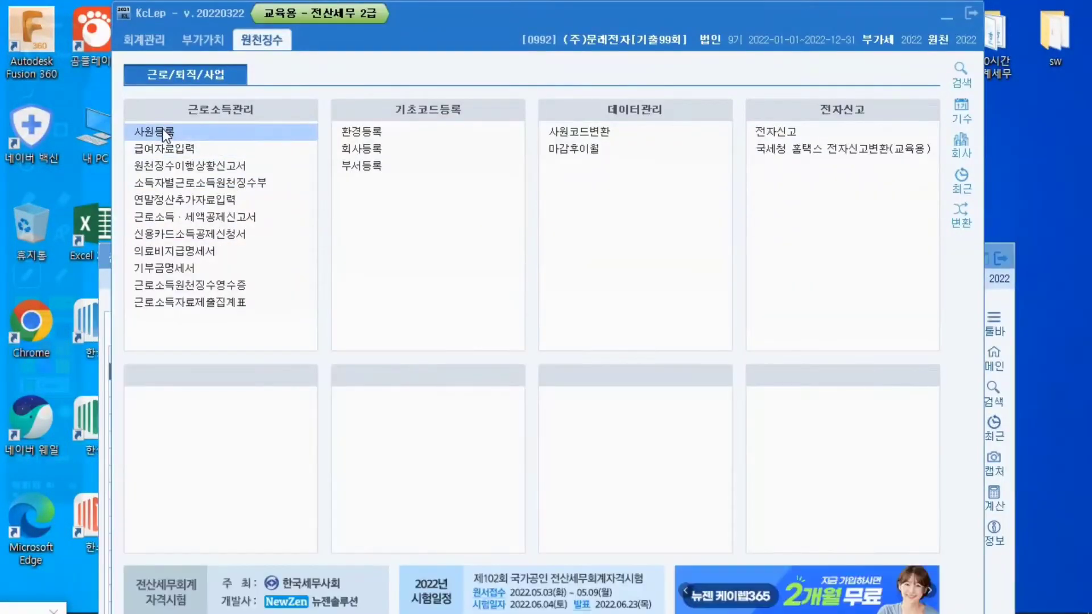
pyautogui.click(163, 131)
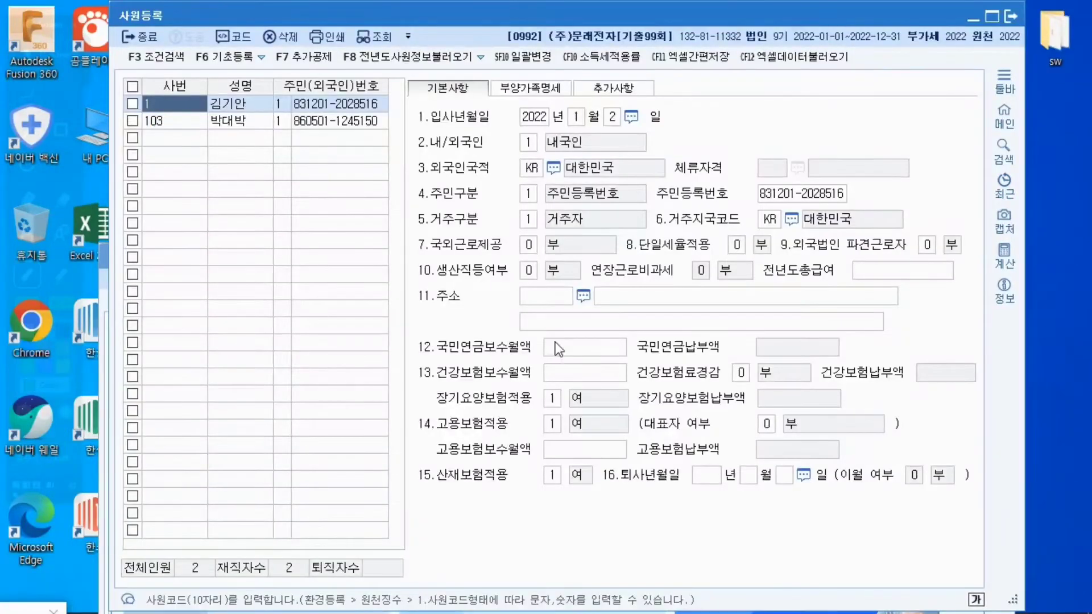
pyautogui.click(577, 344)
pyautogui.click(575, 367)
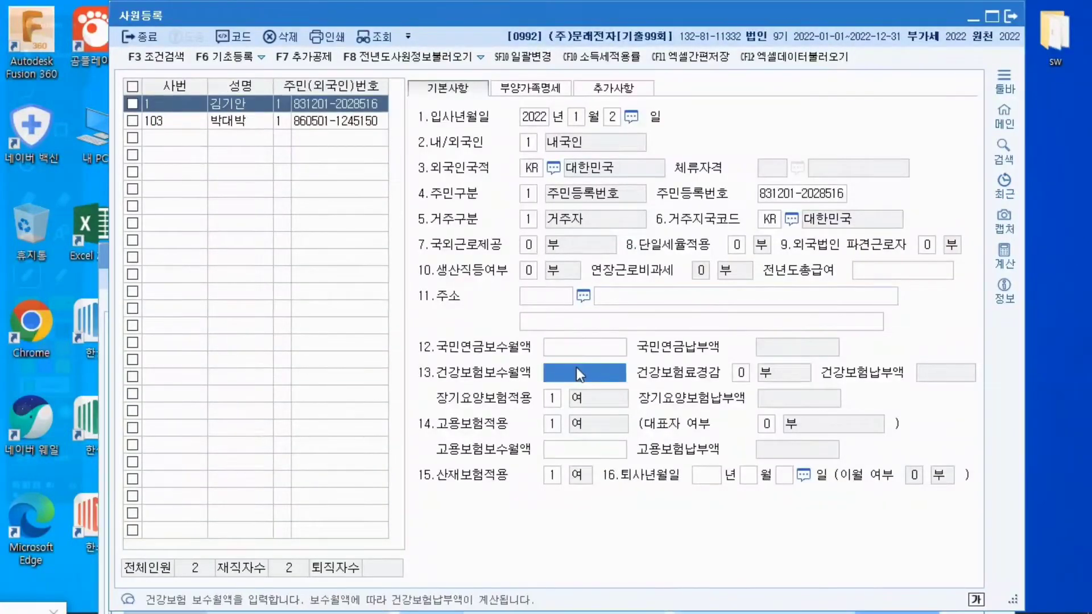
pyautogui.click(582, 452)
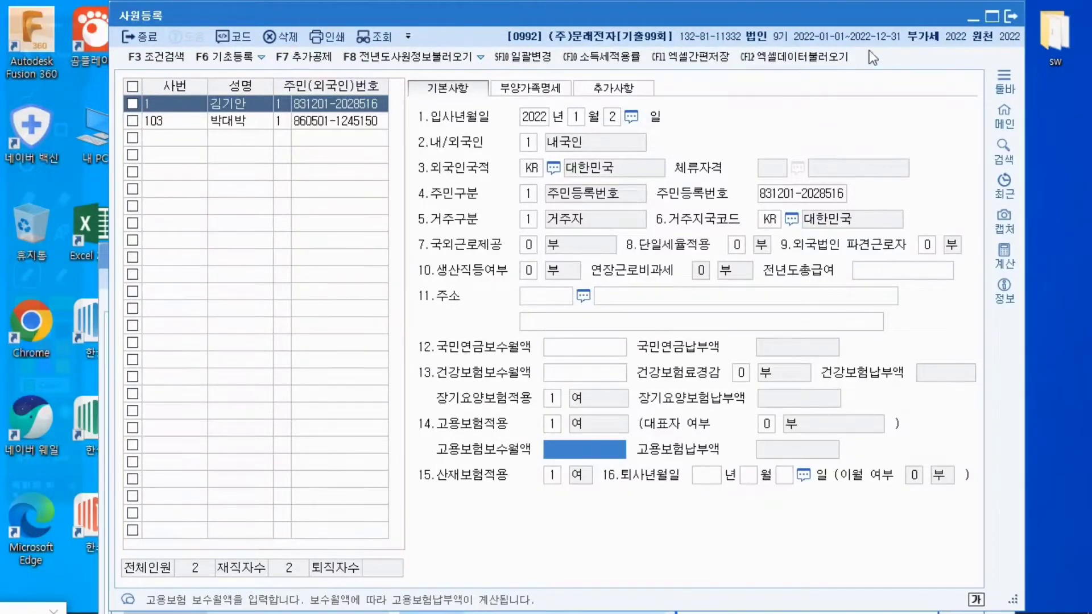
pyautogui.click(1007, 15)
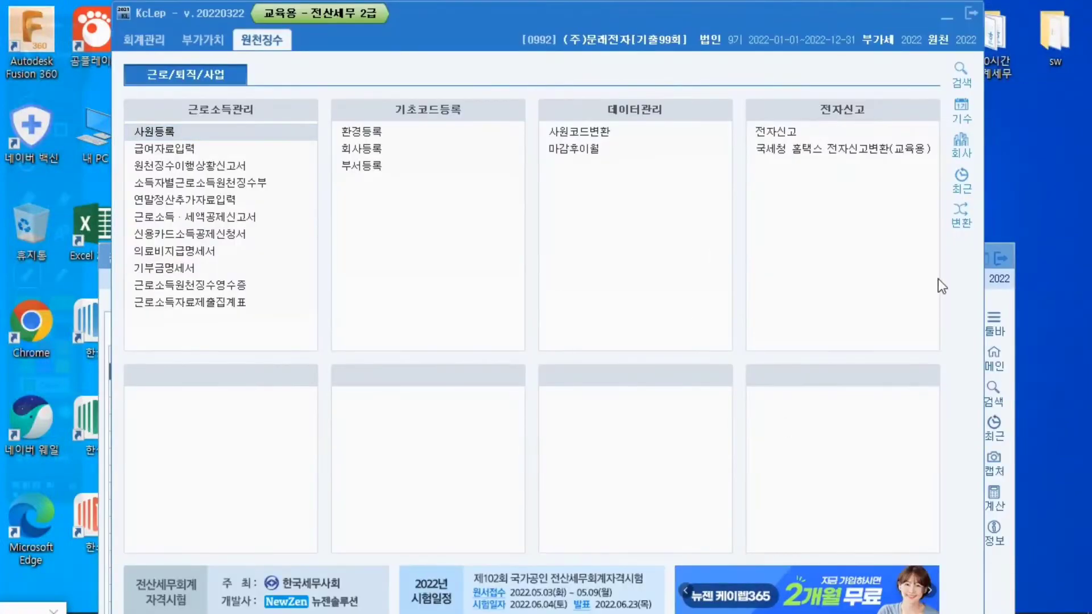
pyautogui.click(999, 567)
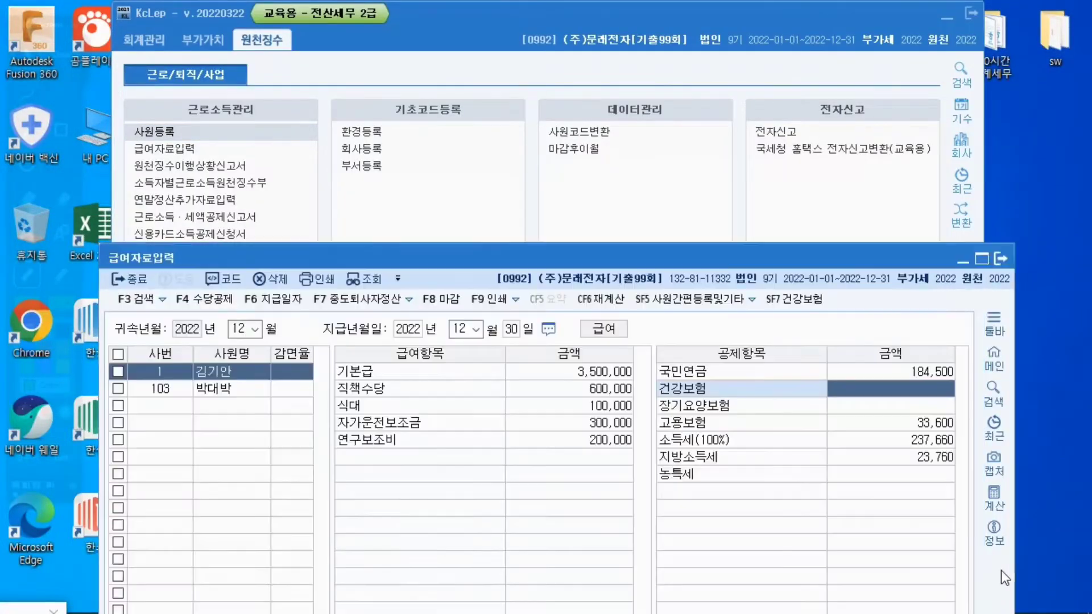
pyautogui.moveTo(806, 255); pyautogui.dragTo(814, 11)
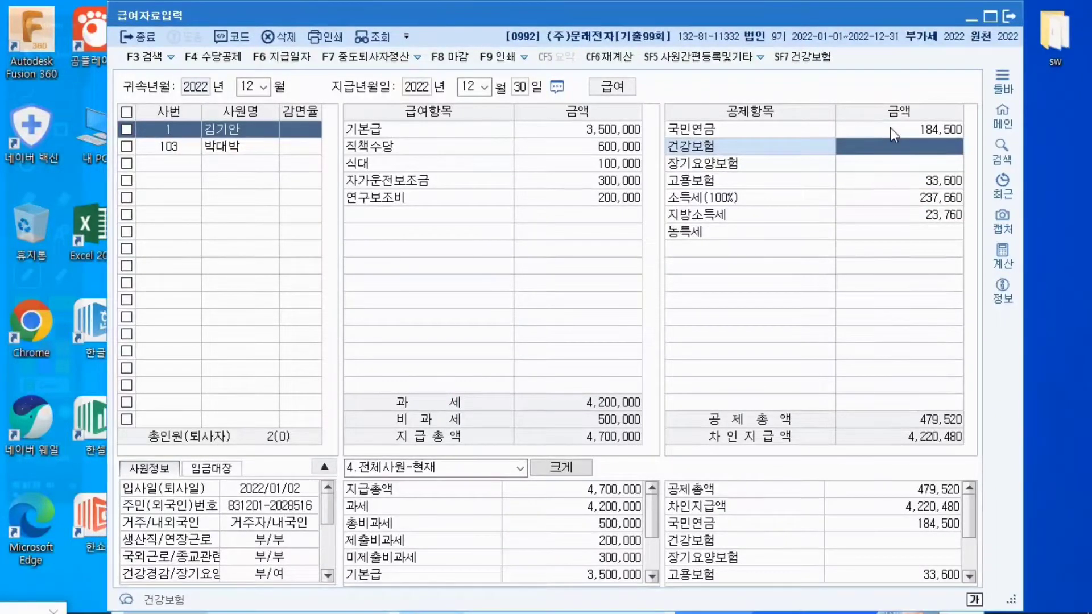
# Enter the first employee's health insurance (건강보험) as 143,290 and employment insurance (고용보험) as 37,800, completing the deduction entries.
pyautogui.write('1432')
pyautogui.write('0')
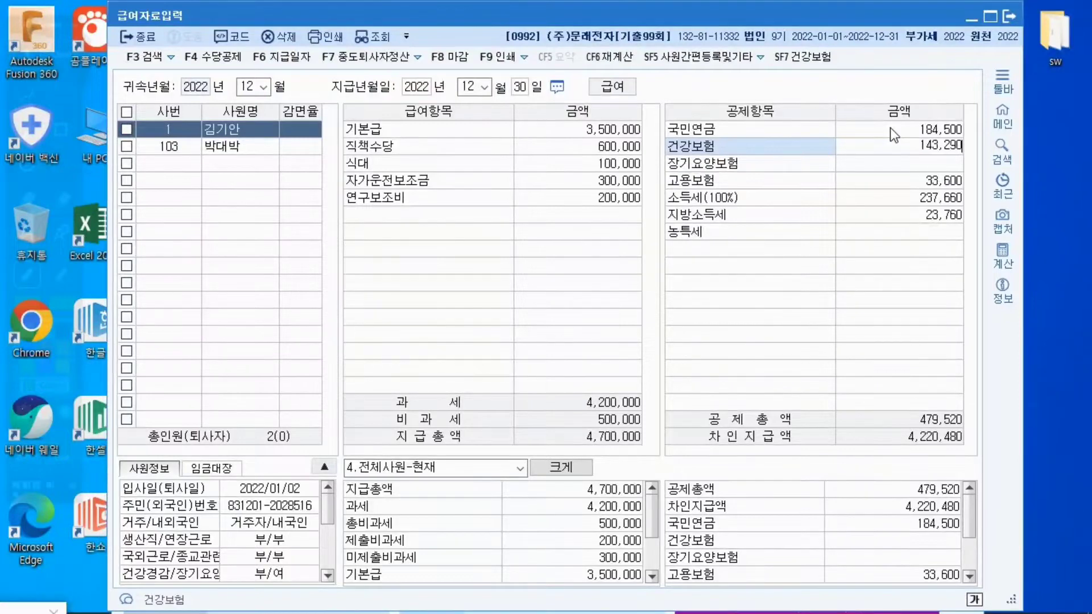
pyautogui.press('Return')
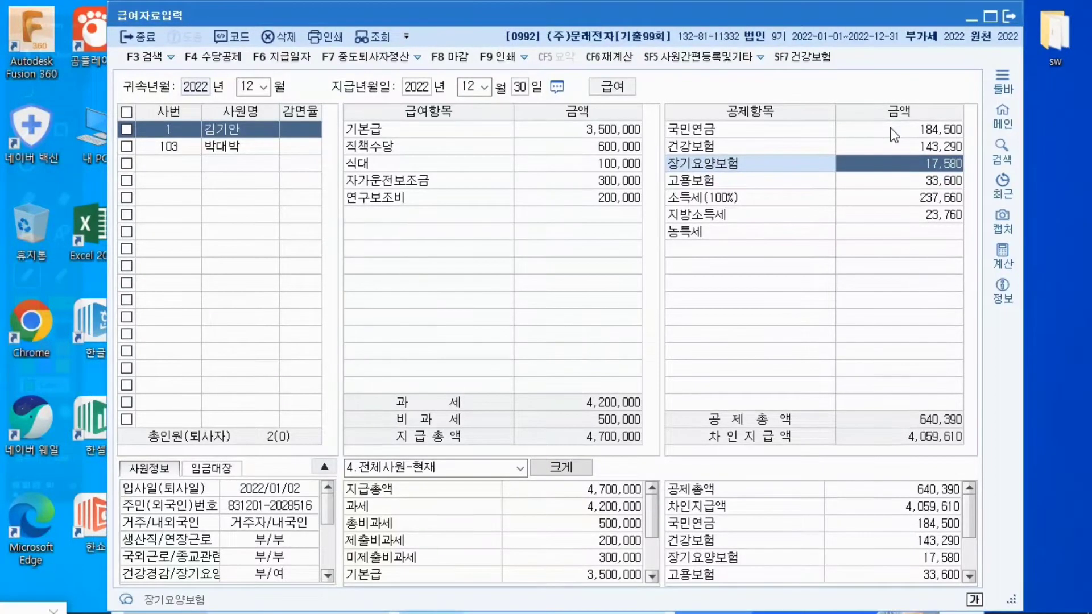
pyautogui.click(914, 181)
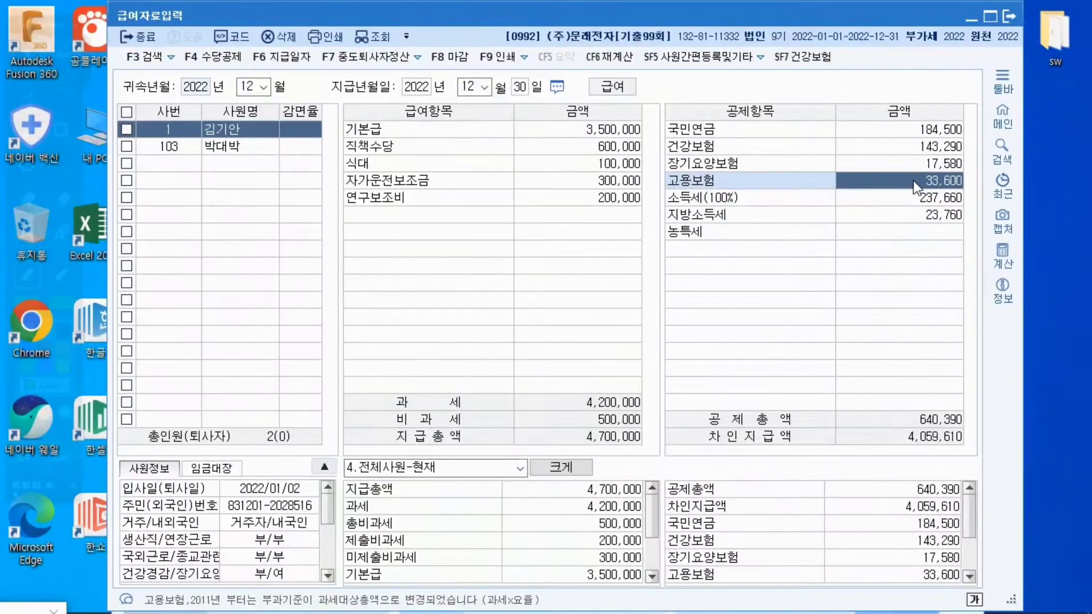
pyautogui.write('37')
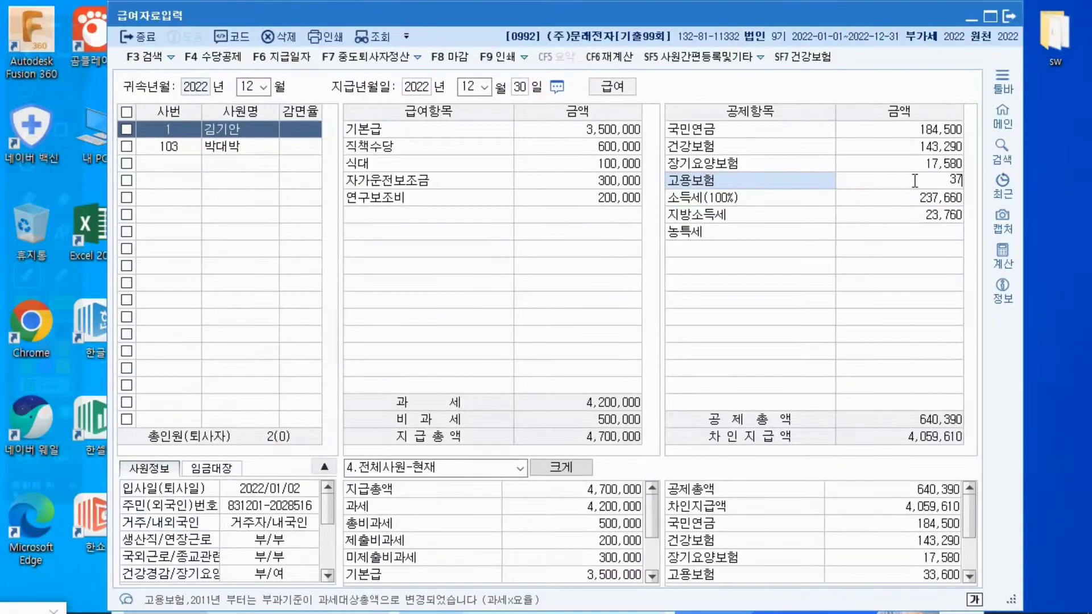
pyautogui.write(',800')
pyautogui.press('Return')
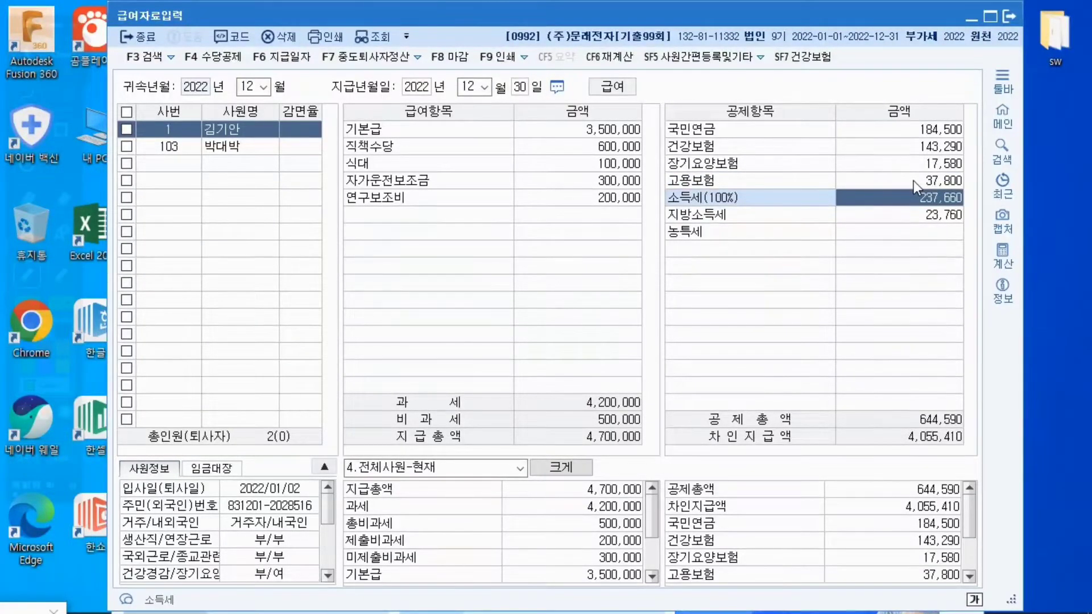
pyautogui.press('Return')
pyautogui.press('Return')
pyautogui.press('Return')
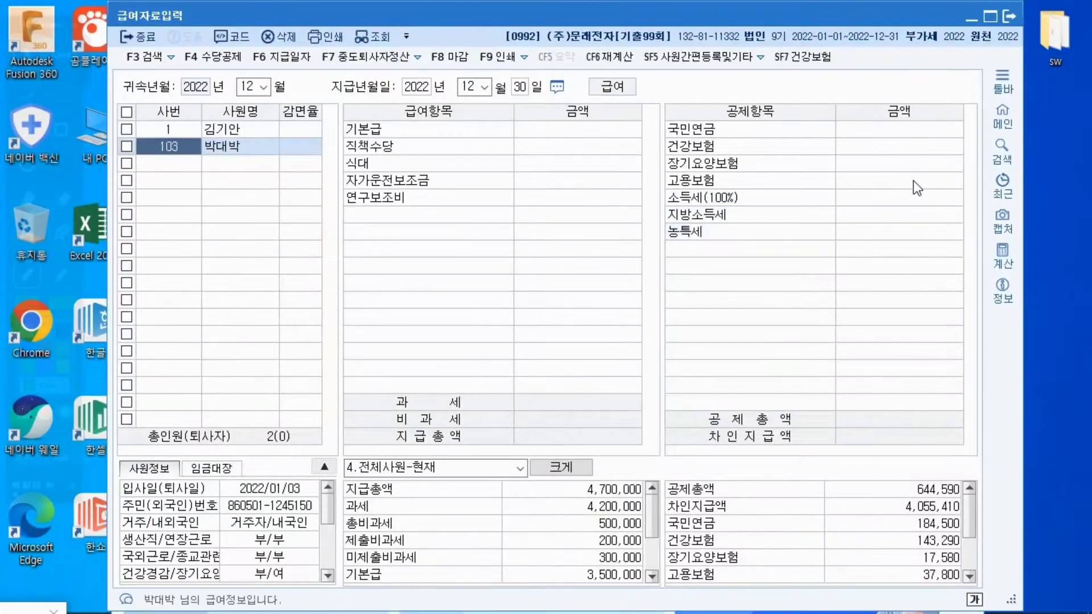
# Review the first employee's income tax (소득세) and local income tax (지방소득세) deductions and close the payroll entry.
pyautogui.click(231, 126)
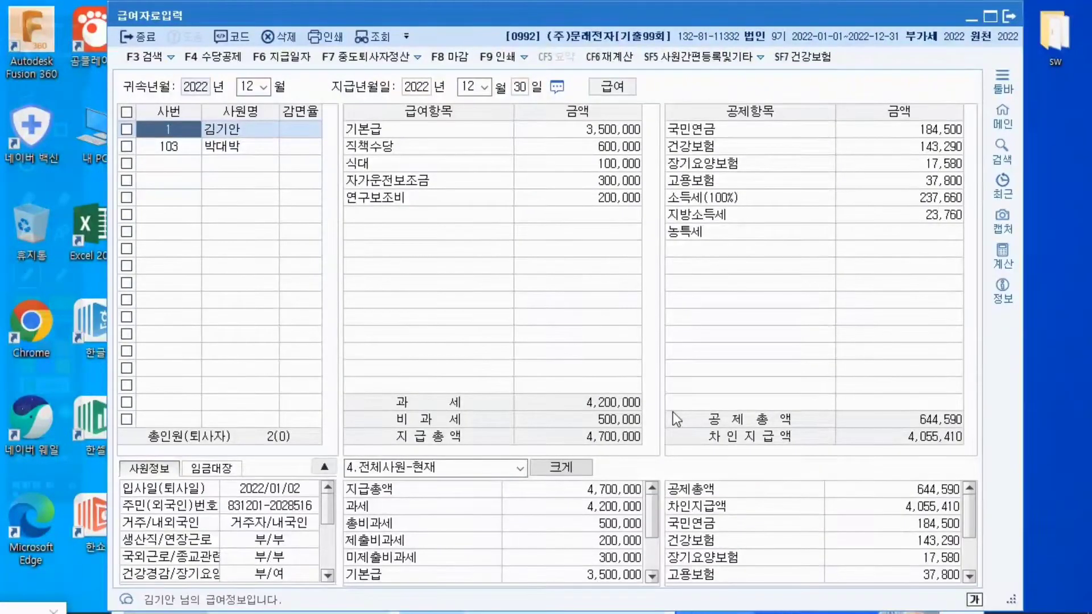
pyautogui.click(942, 197)
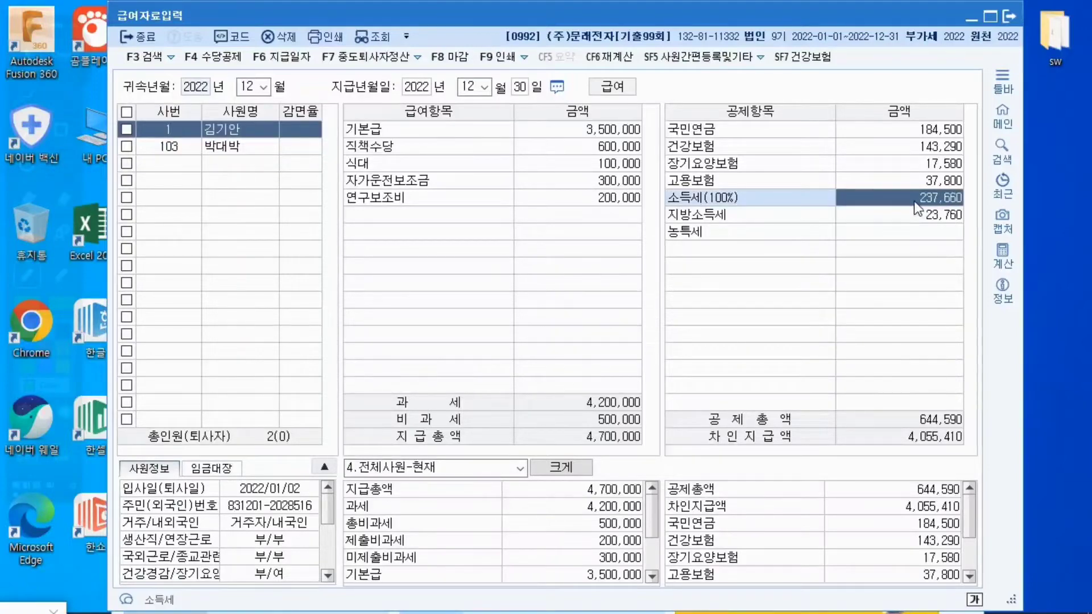
pyautogui.click(912, 216)
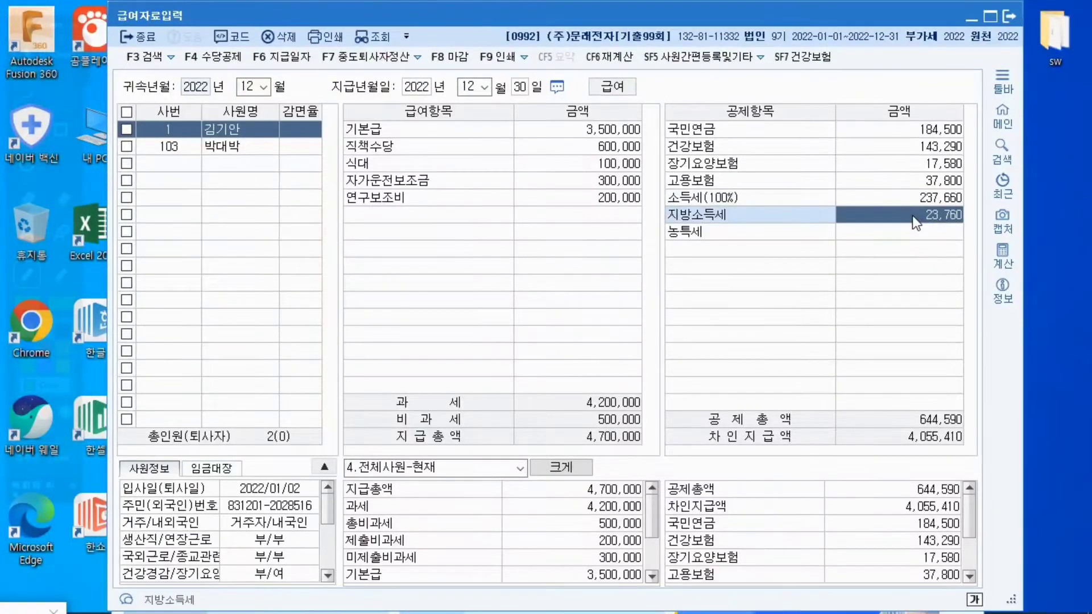
pyautogui.click(916, 200)
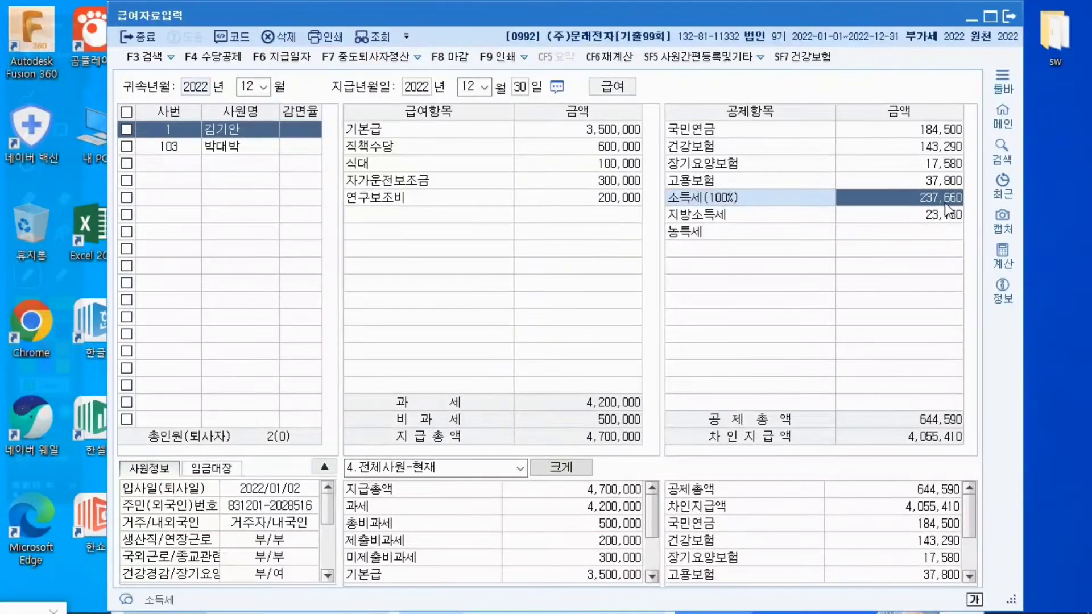
pyautogui.click(1006, 18)
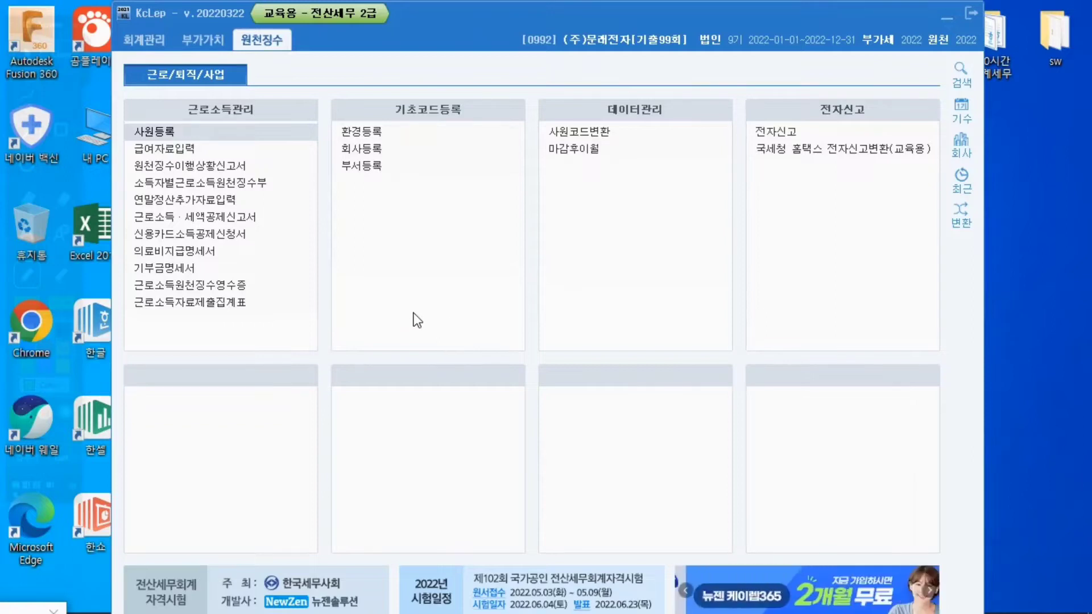
# Load the withholding tax report (원천징수이행상황신고서) for attribution and payment periods (귀속기간, 지급기간) of December 2022 as 1.정기신고.
pyautogui.click(198, 167)
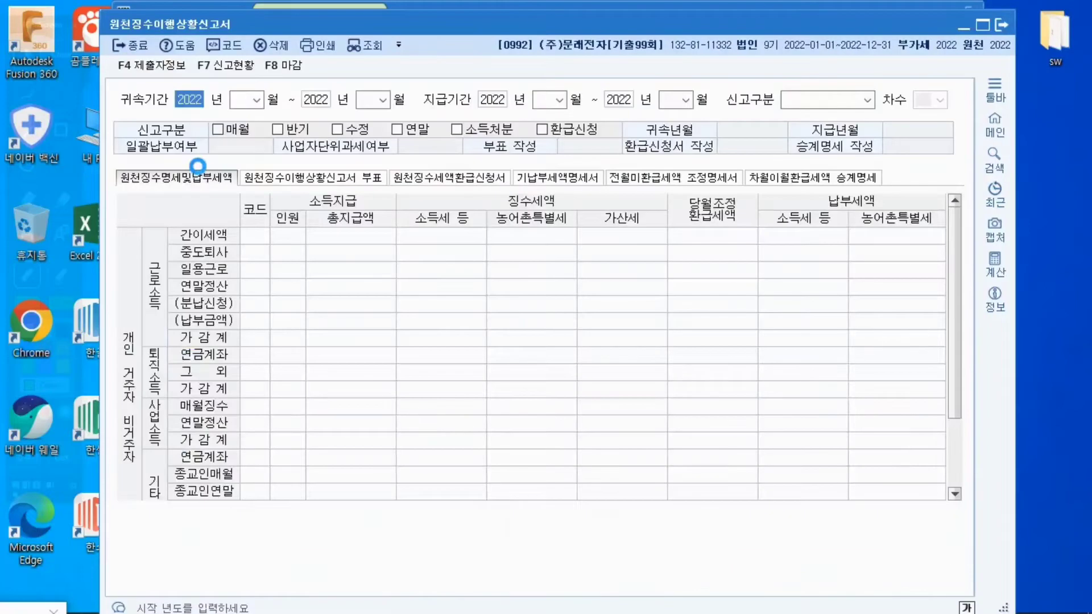
pyautogui.click(255, 104)
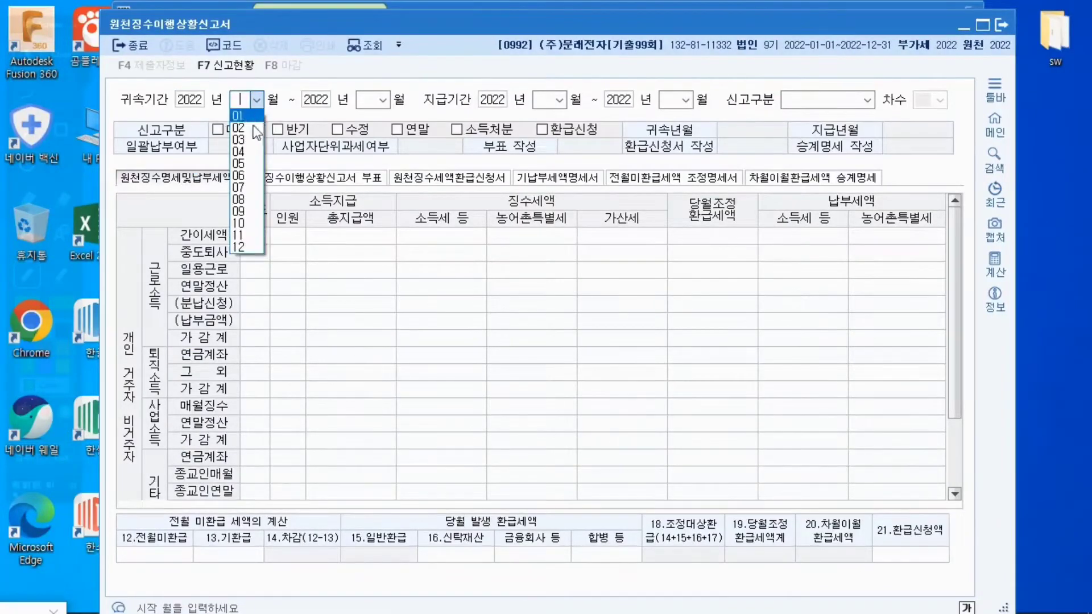
pyautogui.click(243, 249)
pyautogui.press('Return')
pyautogui.press('Return')
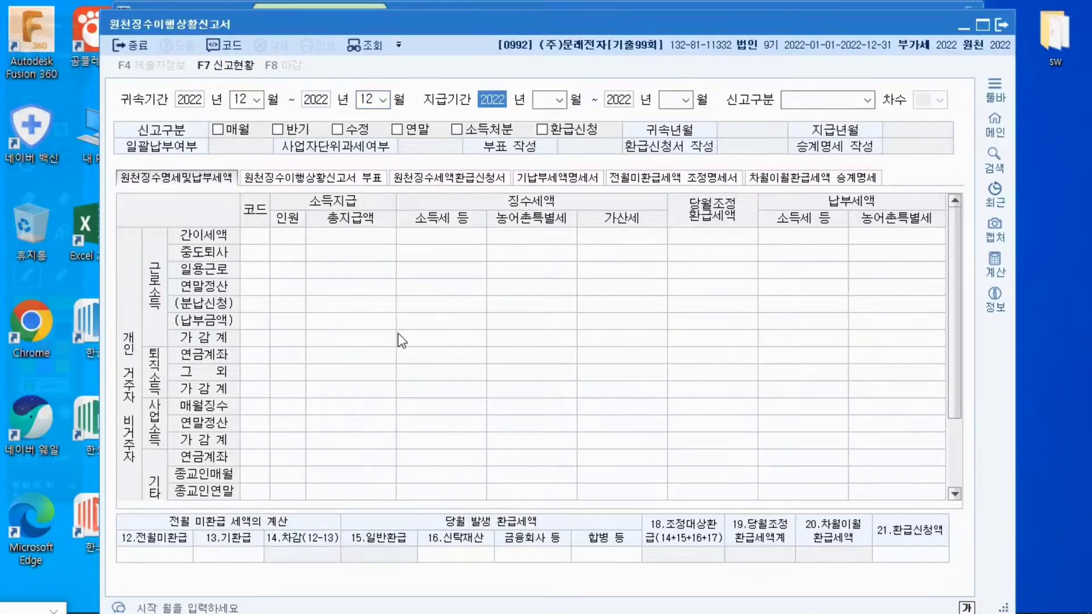
pyautogui.press('Return')
pyautogui.press('Return')
pyautogui.press('Return')
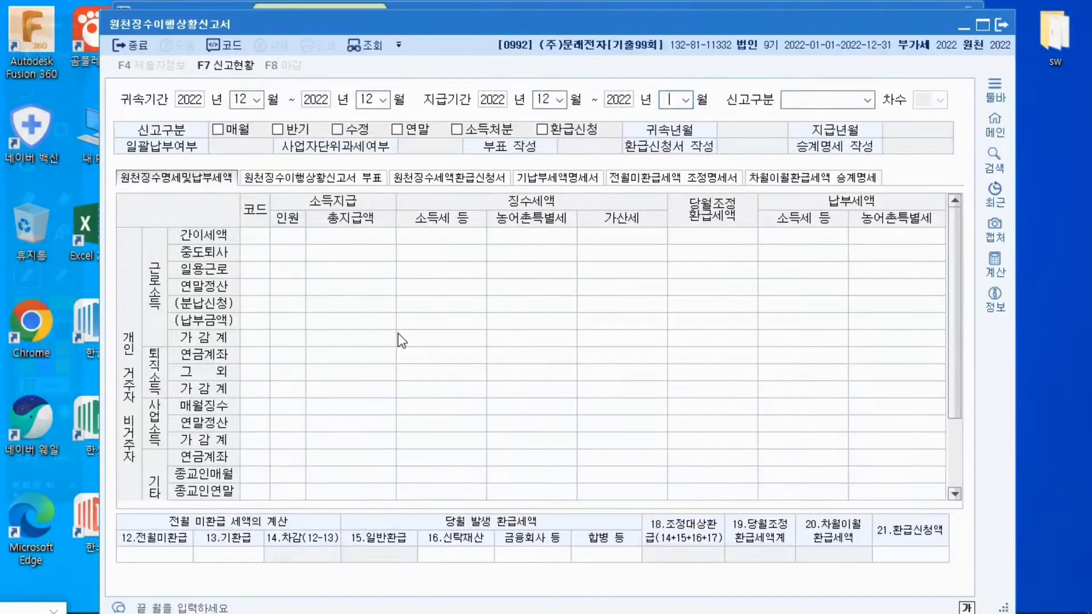
pyautogui.press('Return')
pyautogui.press('Return')
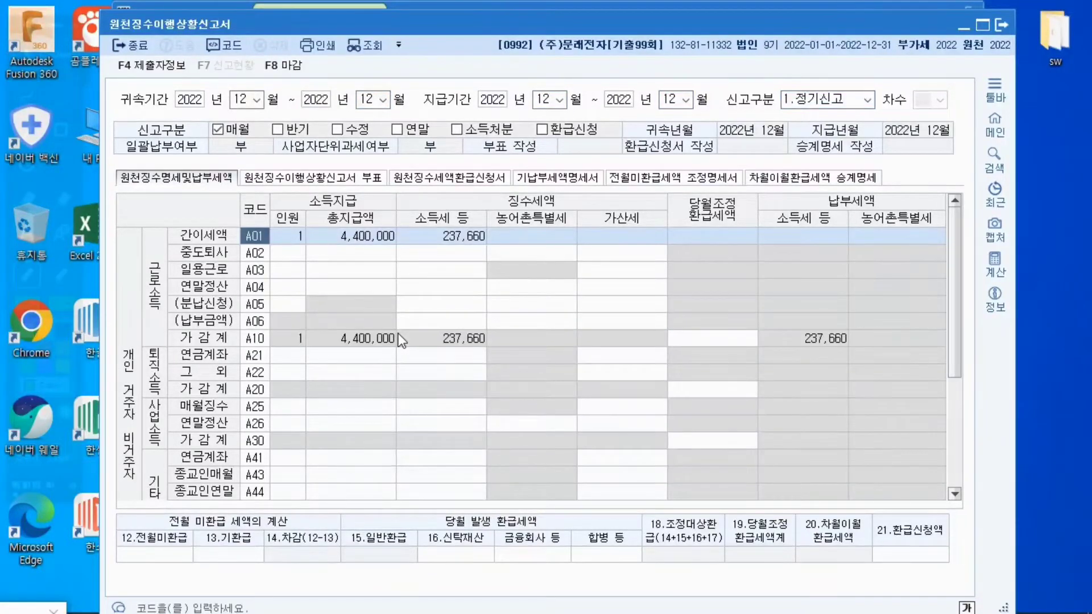
pyautogui.press('Return')
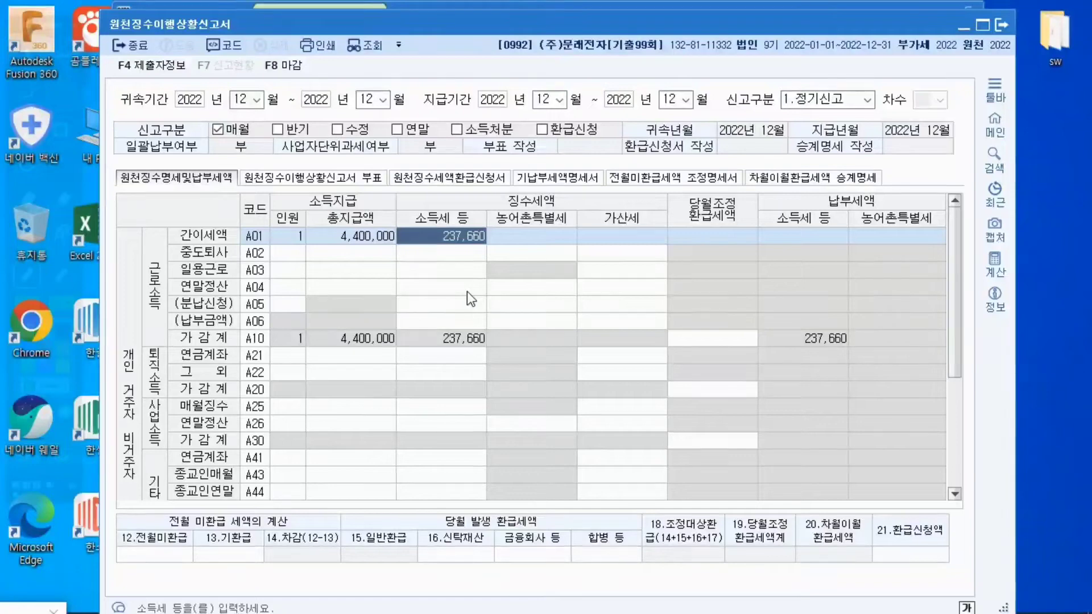
# Enter 200,000 as the prior month's unrefunded tax (12.전월미환급), save the withholding tax report and close it.
pyautogui.click(178, 548)
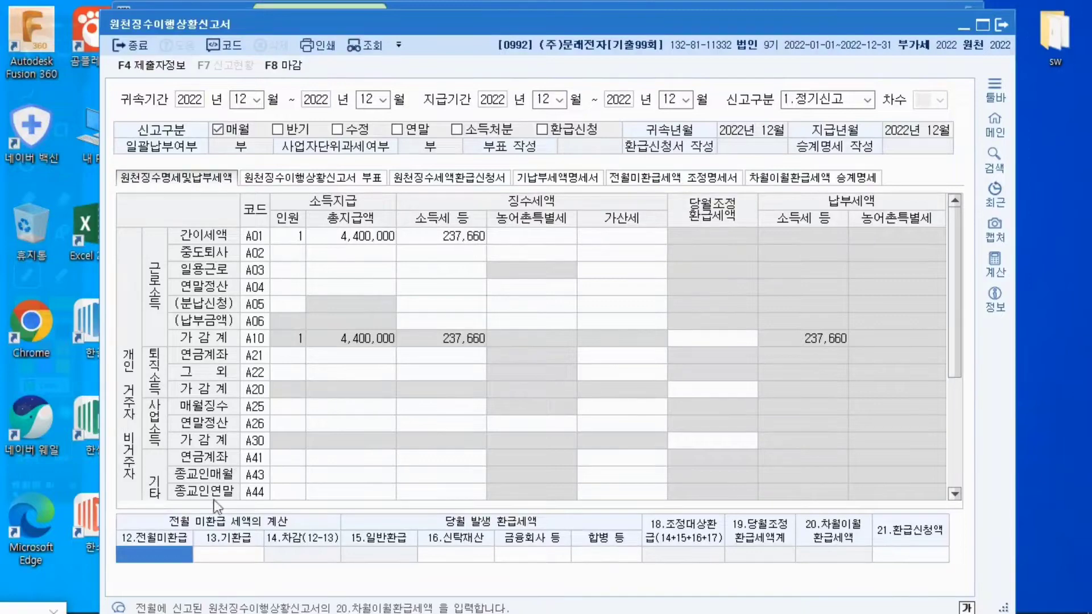
pyautogui.write('2000000')
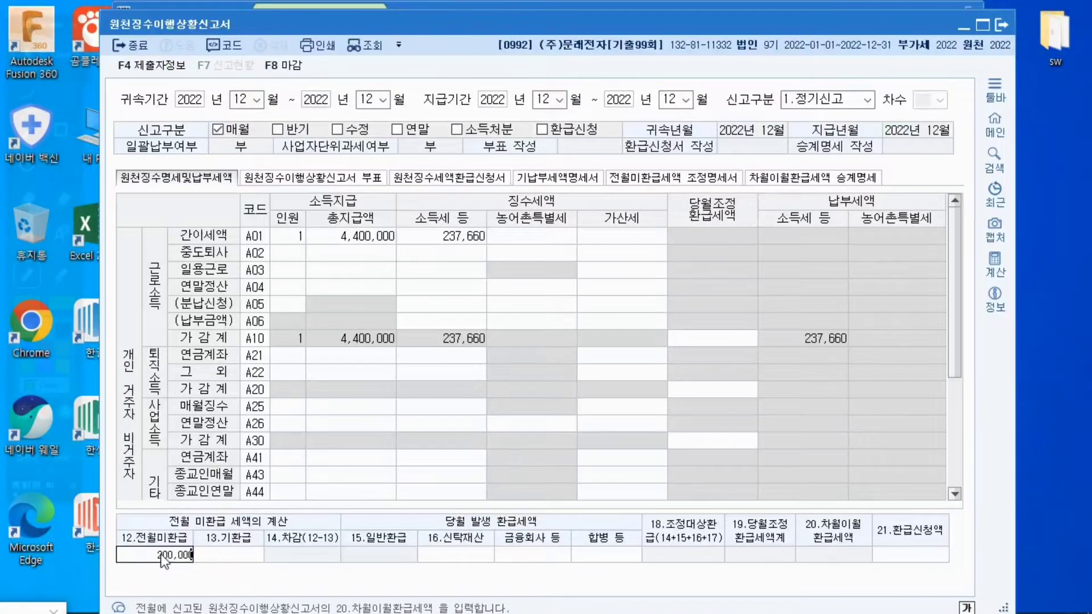
pyautogui.press('Return')
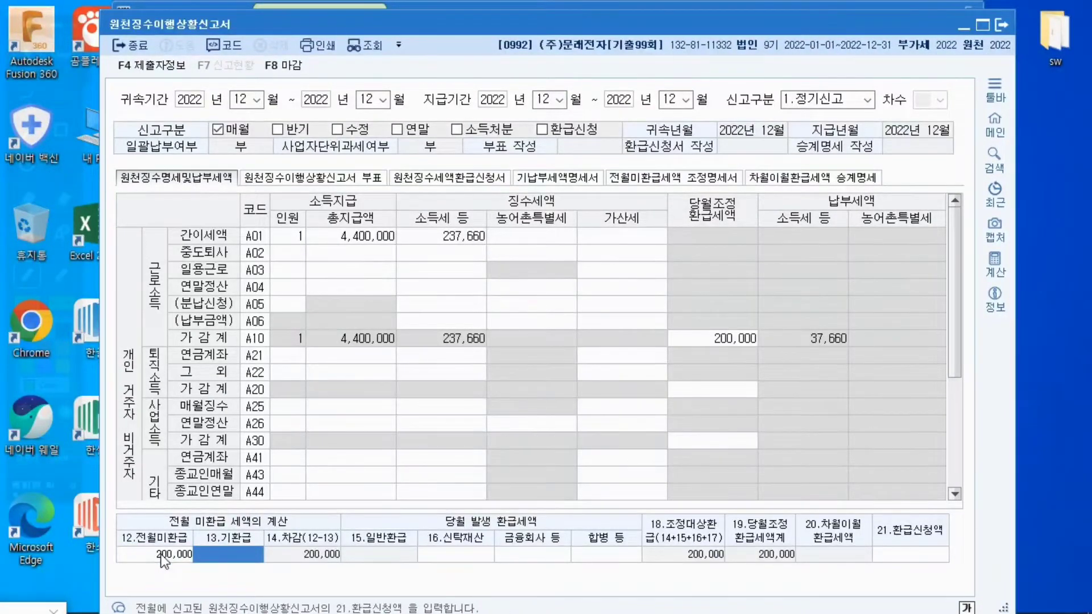
pyautogui.click(179, 551)
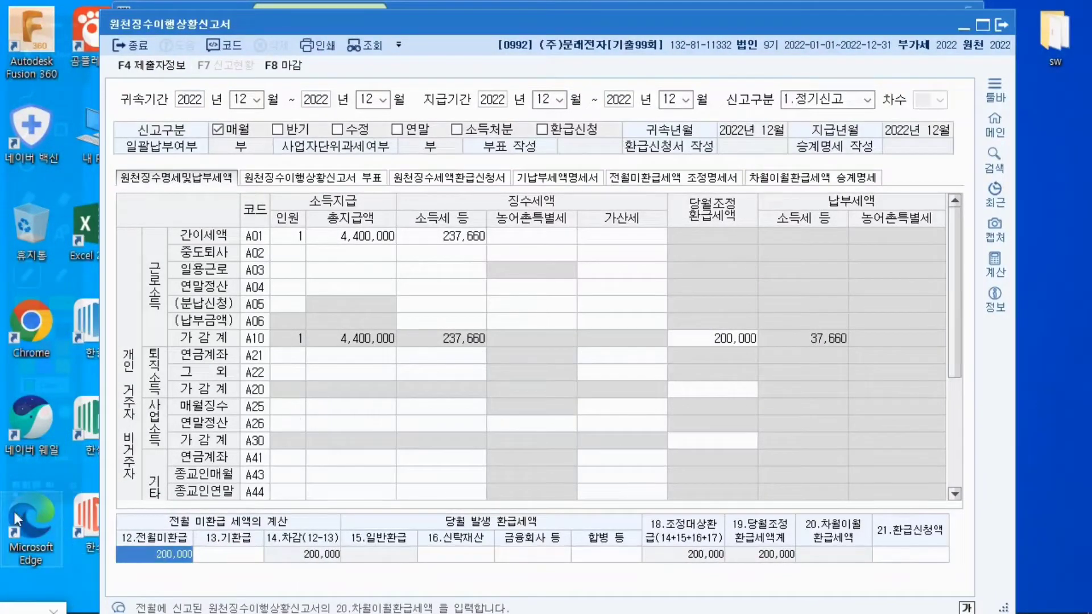
pyautogui.moveTo(29, 456)
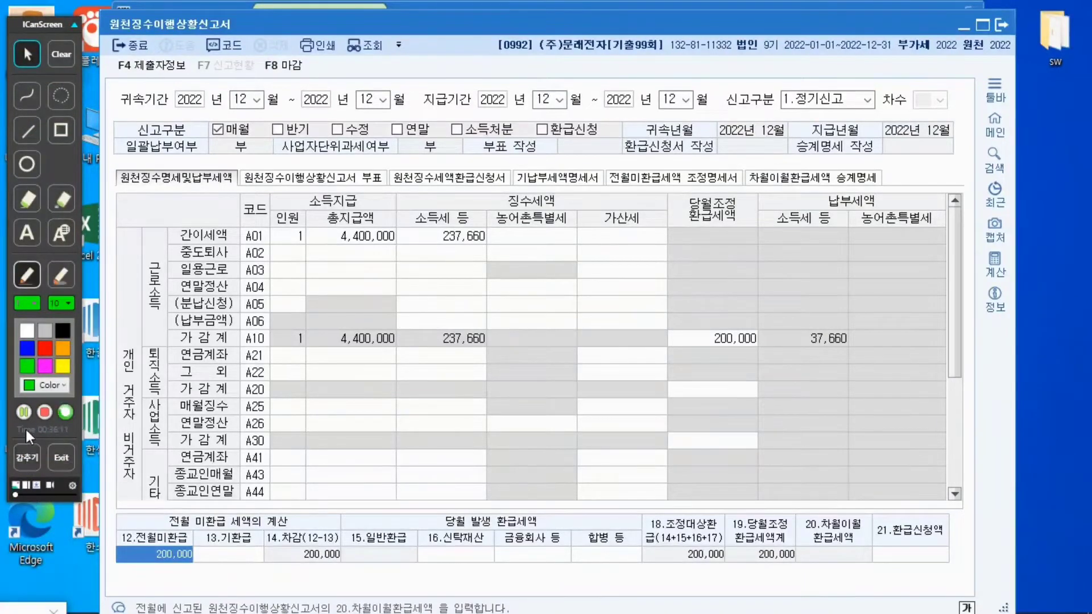
pyautogui.click(23, 410)
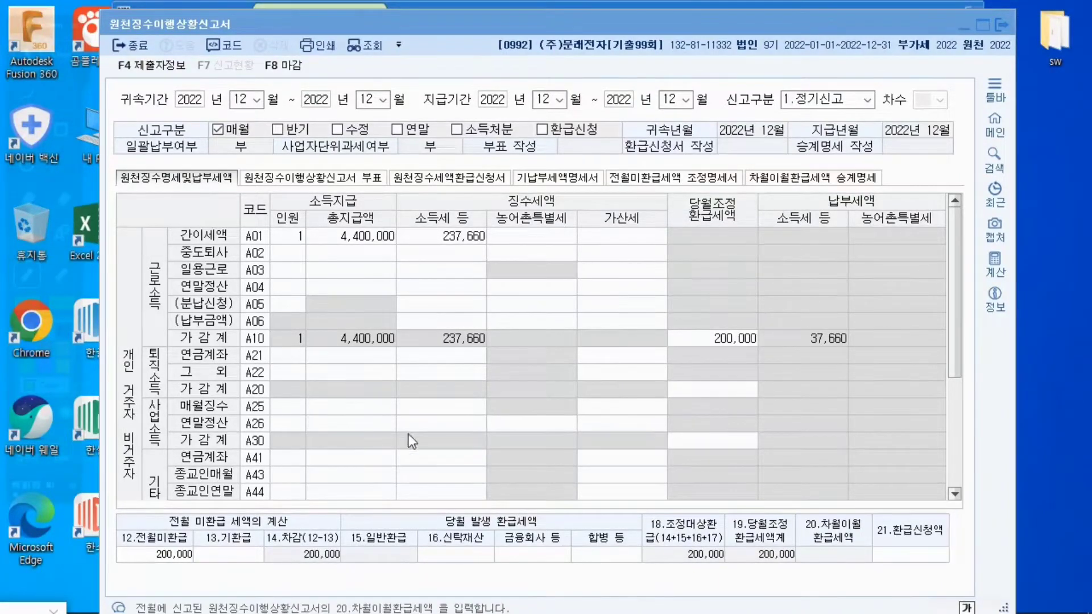
pyautogui.click(1008, 25)
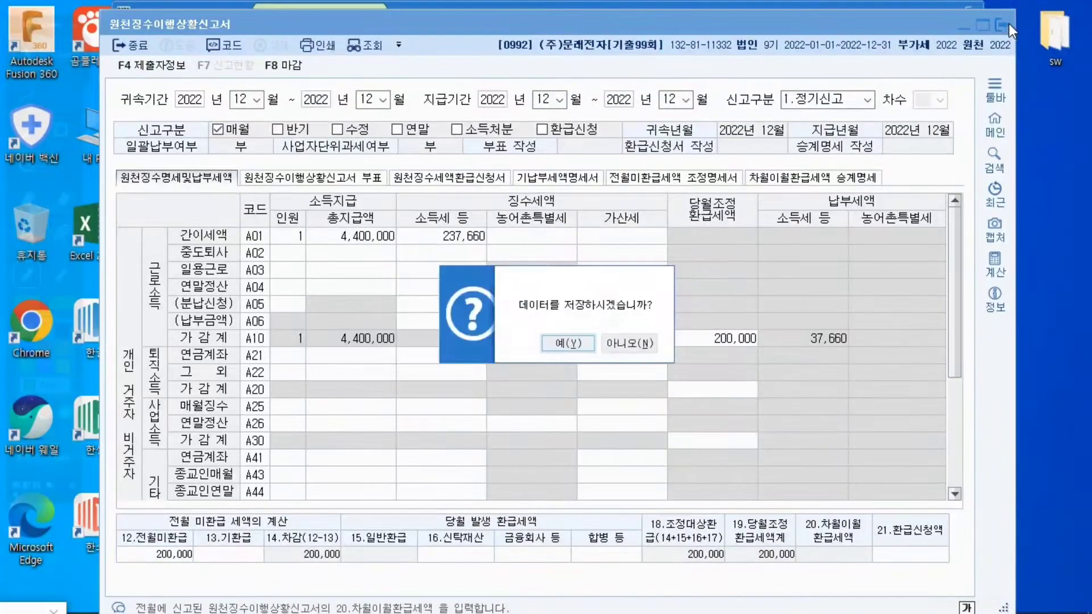
pyautogui.click(579, 341)
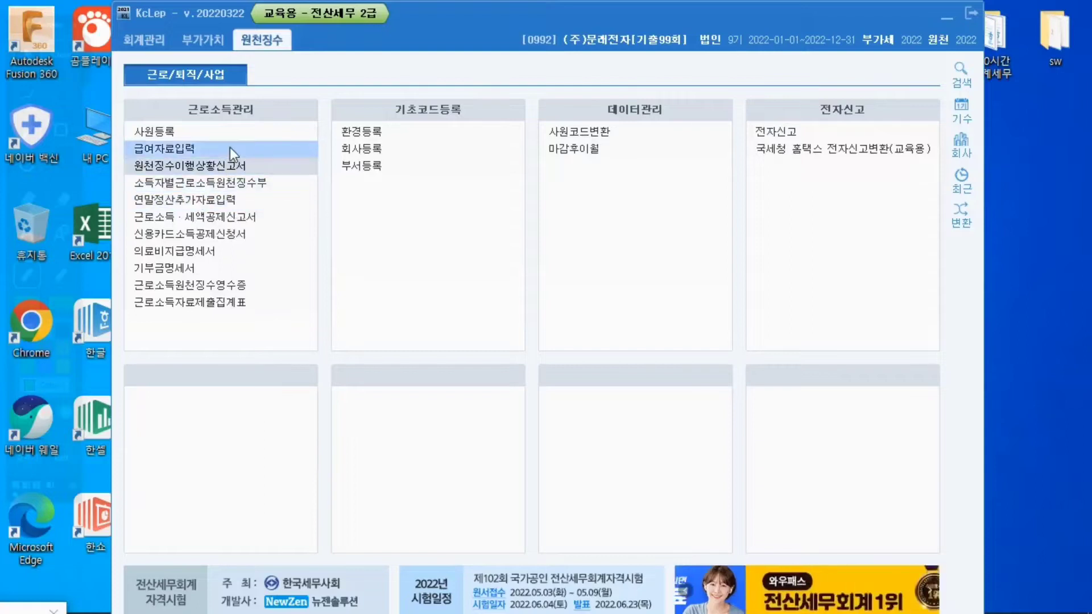
# Open the second employee's dependents (부양가족명세) in 사원등록 and set the first listed parent's 기본공제 to 60세이상.
pyautogui.click(169, 132)
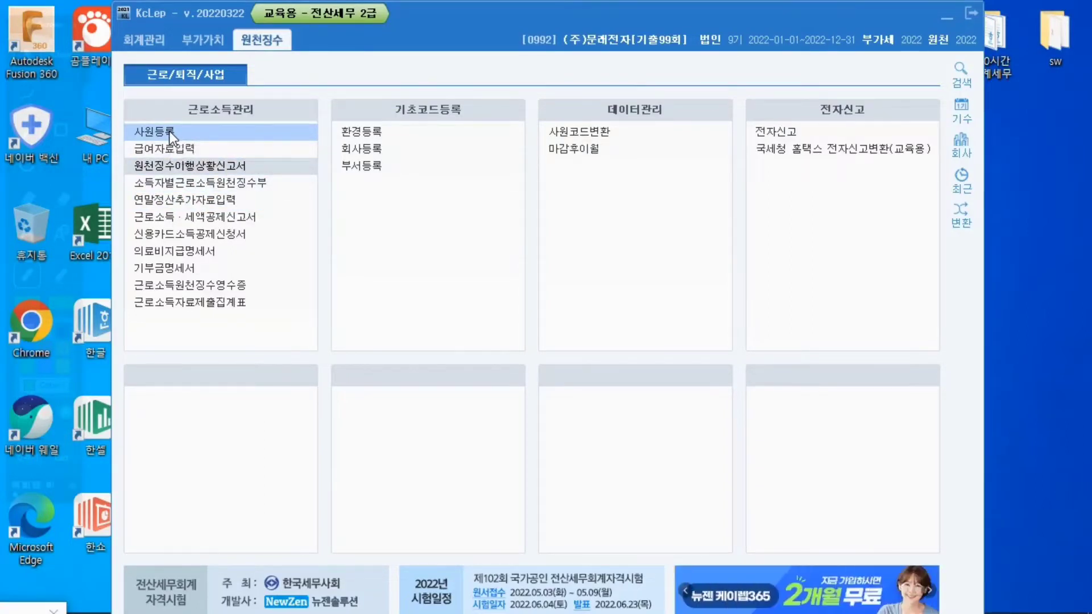
pyautogui.click(169, 132)
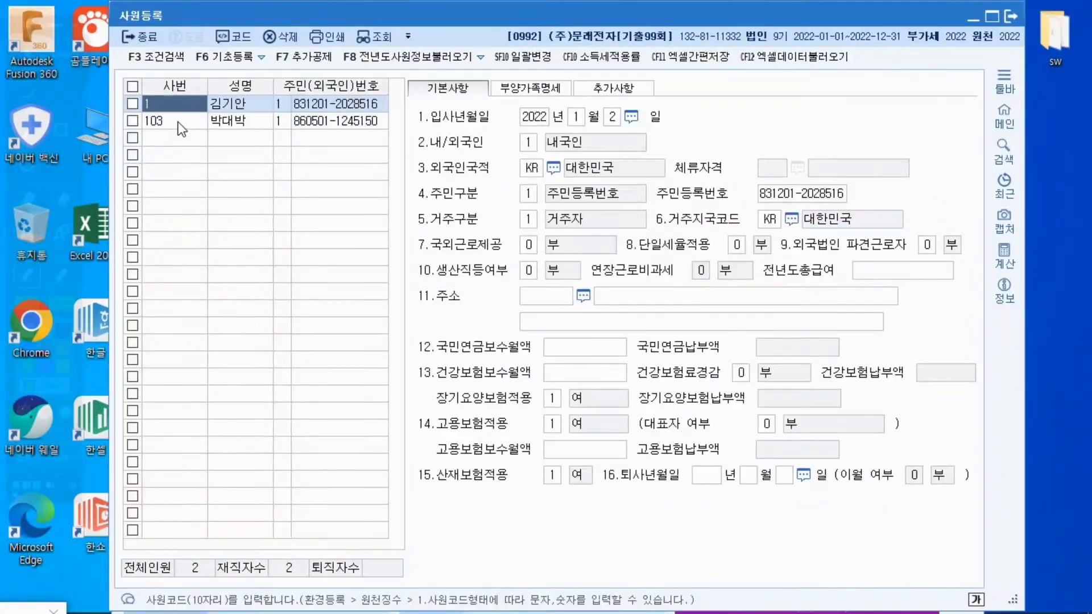
pyautogui.click(181, 128)
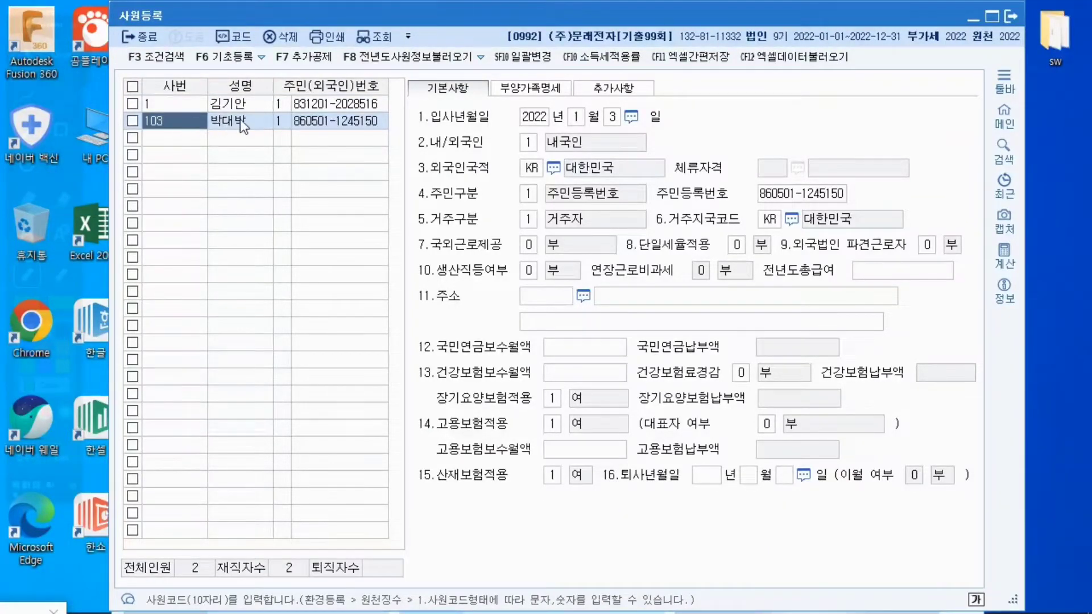
pyautogui.click(525, 91)
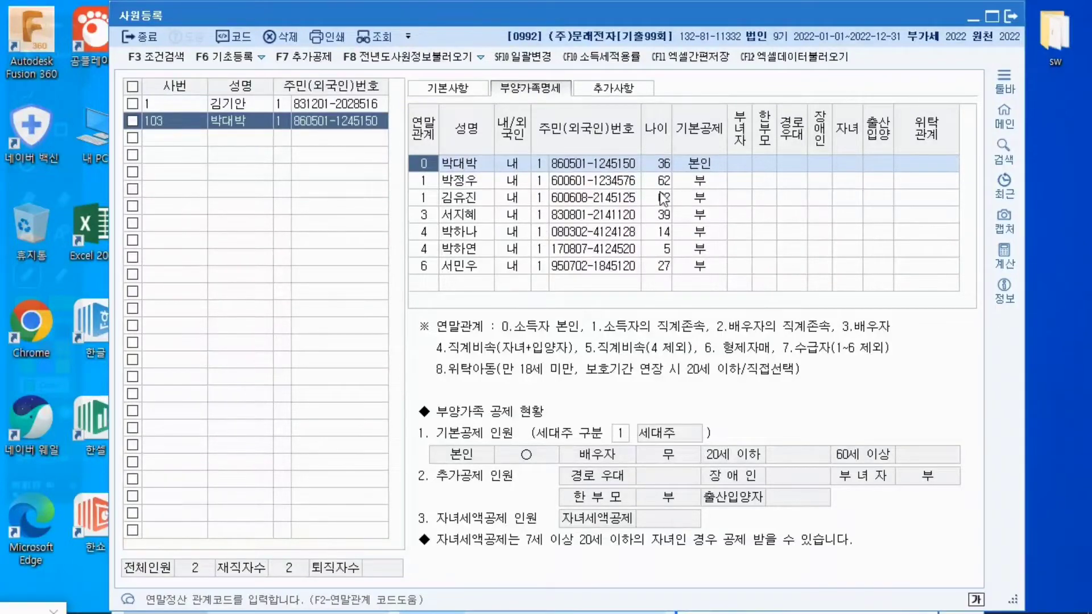
pyautogui.click(694, 182)
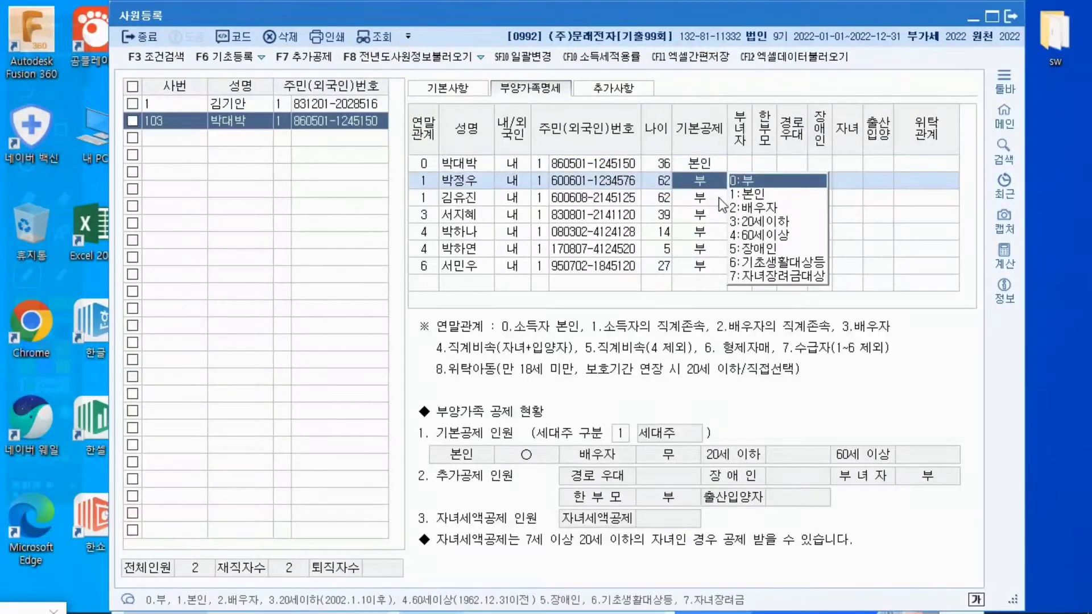
pyautogui.click(750, 235)
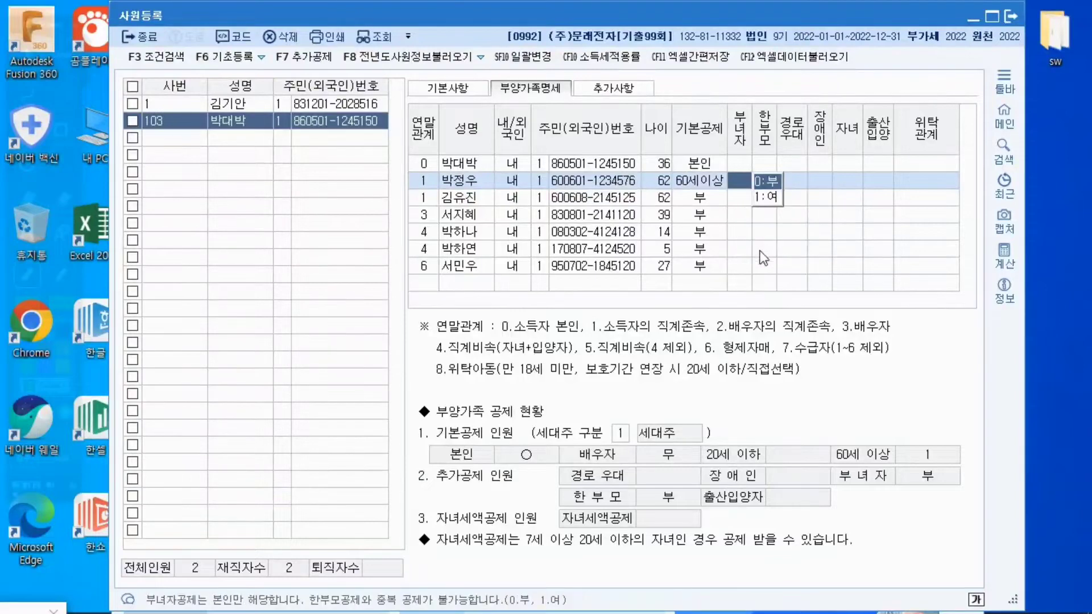
# Set the second listed parent's 기본공제 to 20세이하 and the 장애인 deduction to 1 (장애인복지법).
pyautogui.click(432, 199)
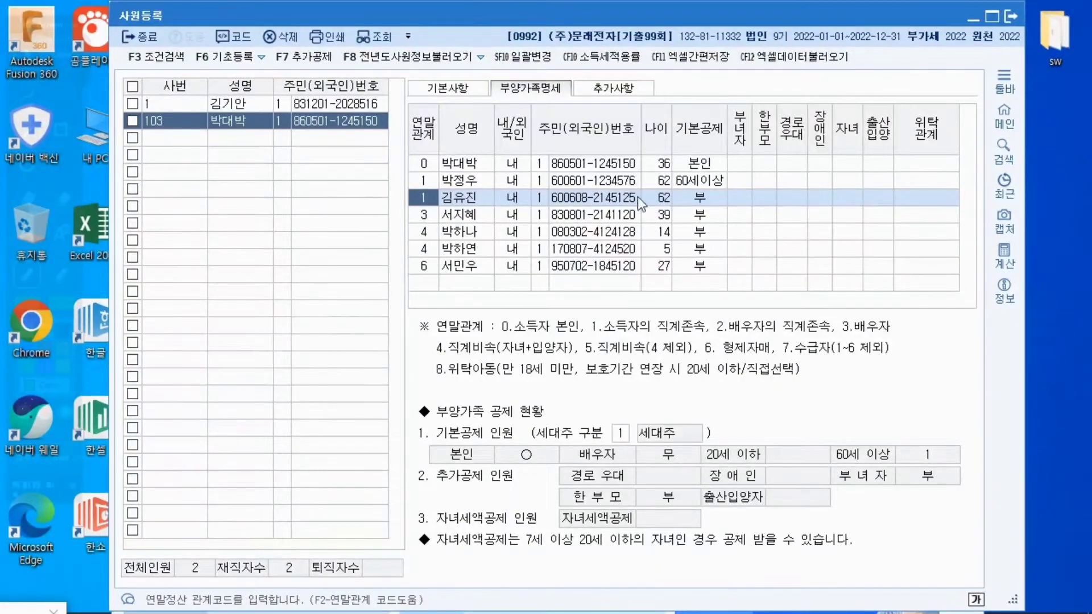
pyautogui.click(716, 204)
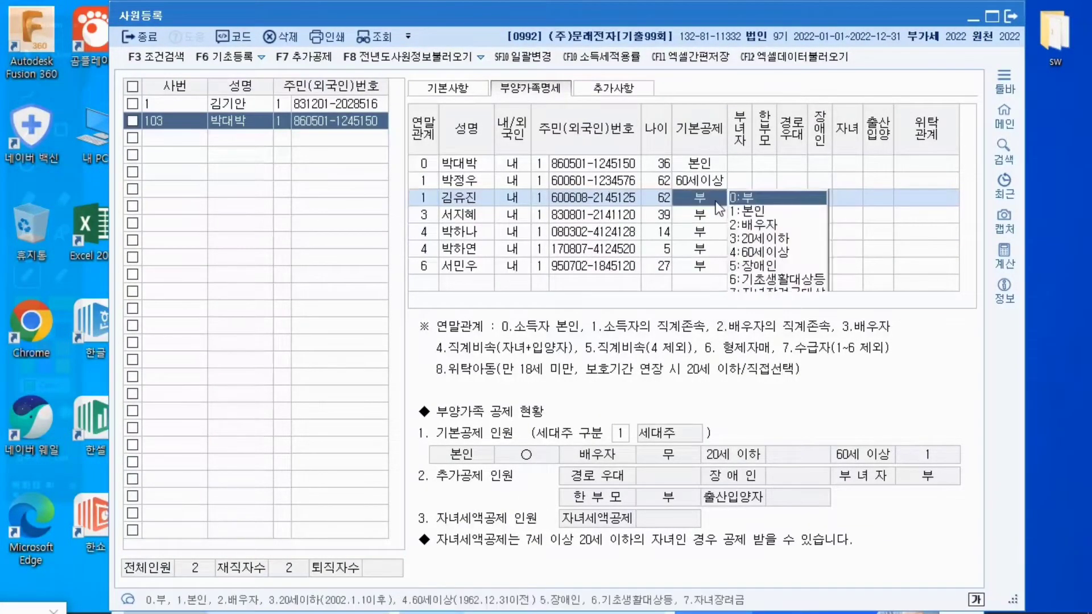
pyautogui.click(759, 234)
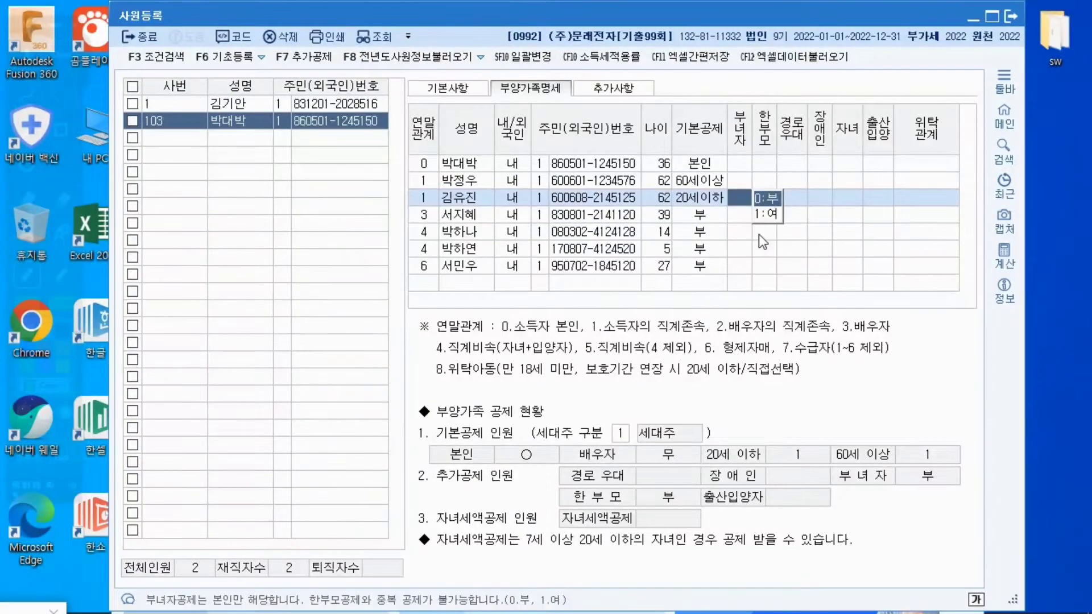
pyautogui.click(818, 197)
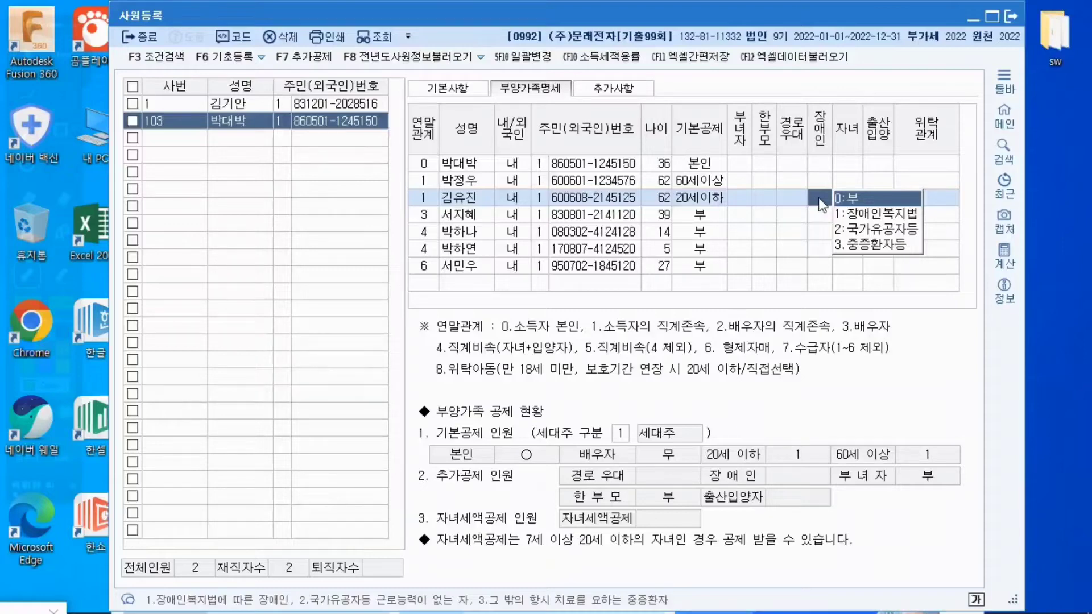
pyautogui.write('1')
pyautogui.press('Return')
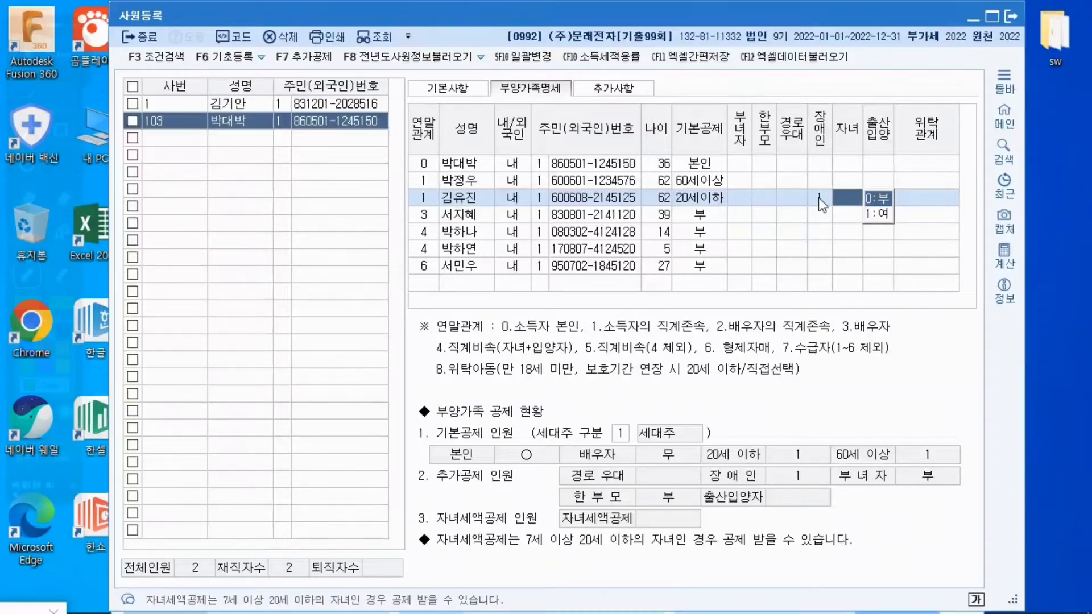
# Set 기본공제 to 배우자 for the spouse and to 20세이하 for the 14-year-old child.
pyautogui.click(462, 214)
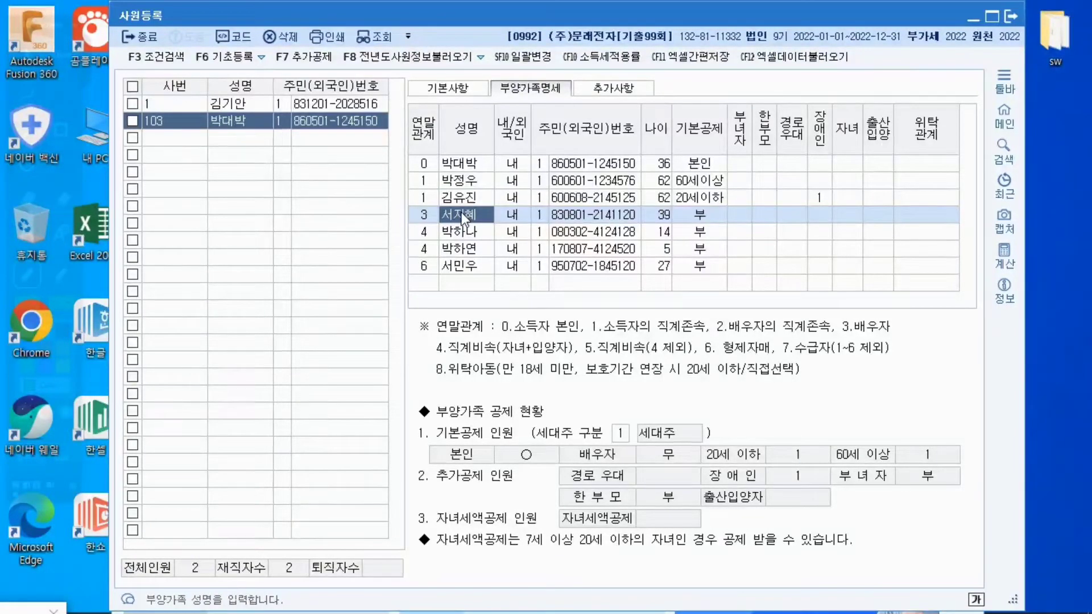
pyautogui.click(691, 217)
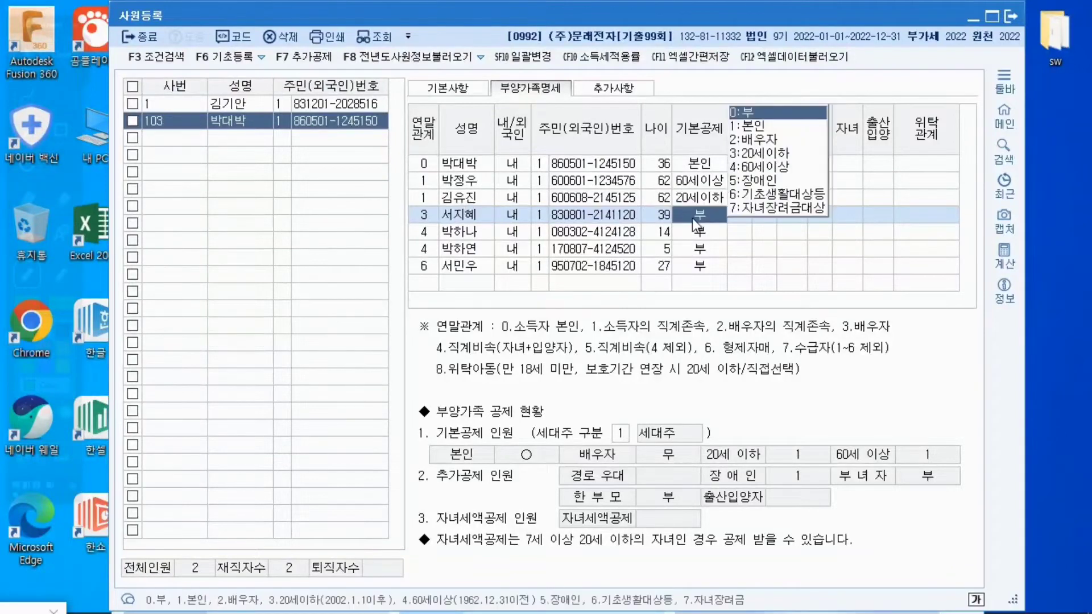
pyautogui.click(759, 139)
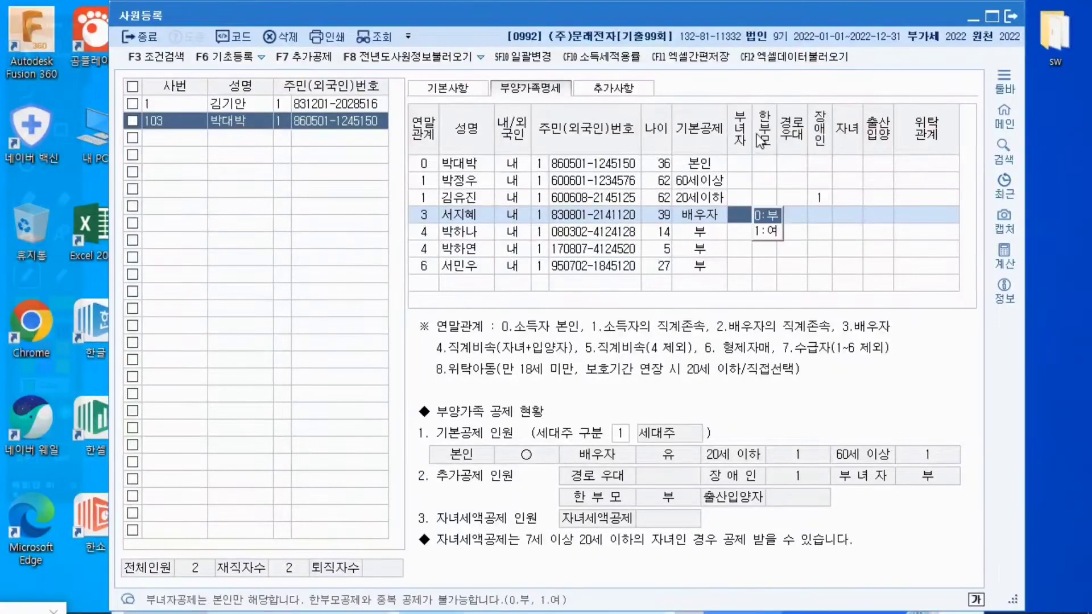
pyautogui.click(468, 231)
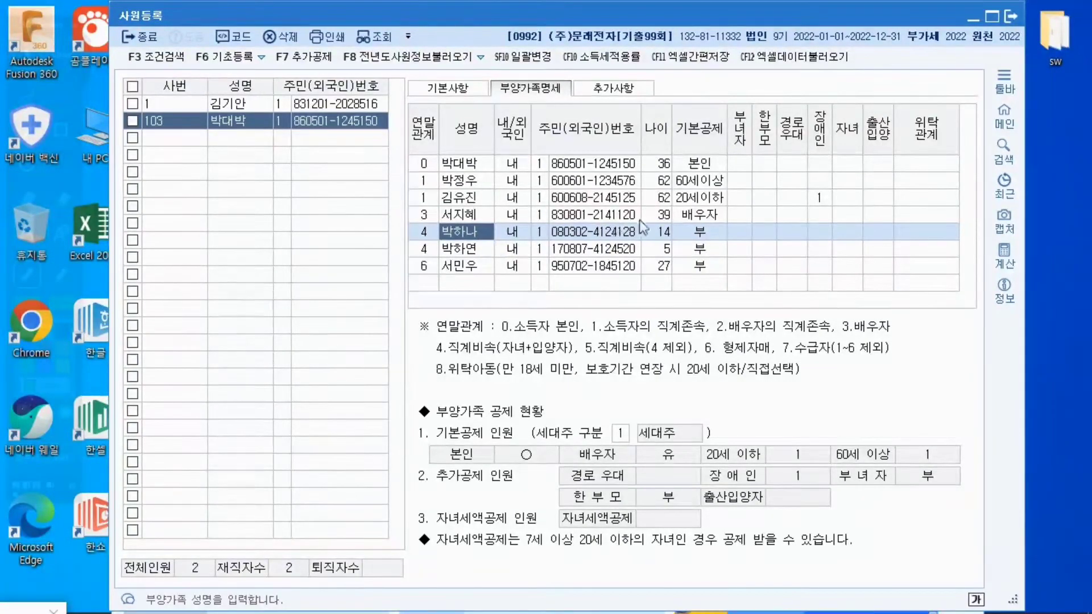
pyautogui.click(714, 226)
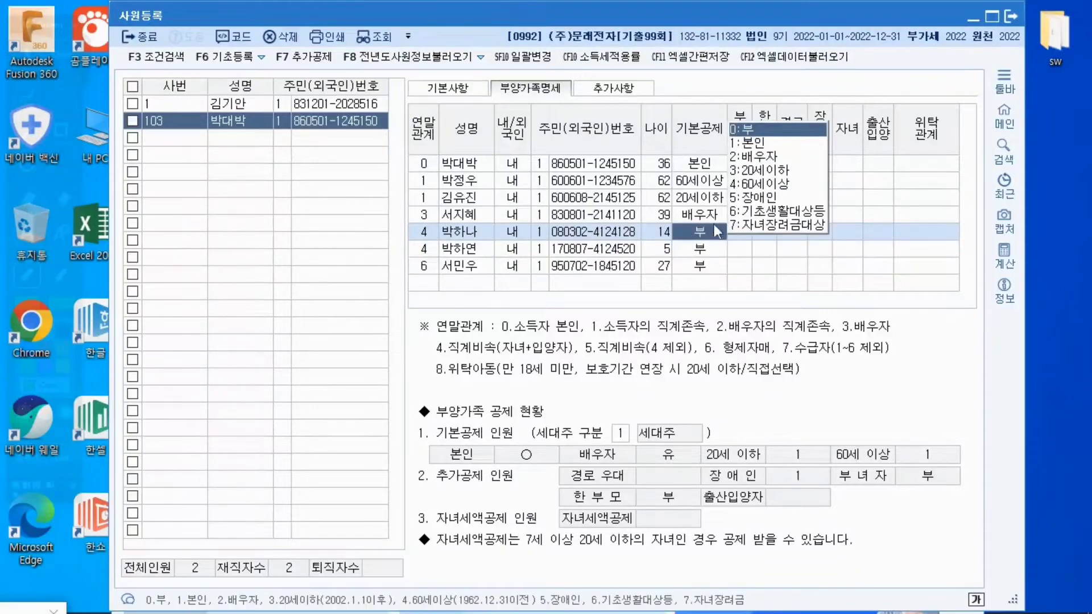
pyautogui.click(758, 169)
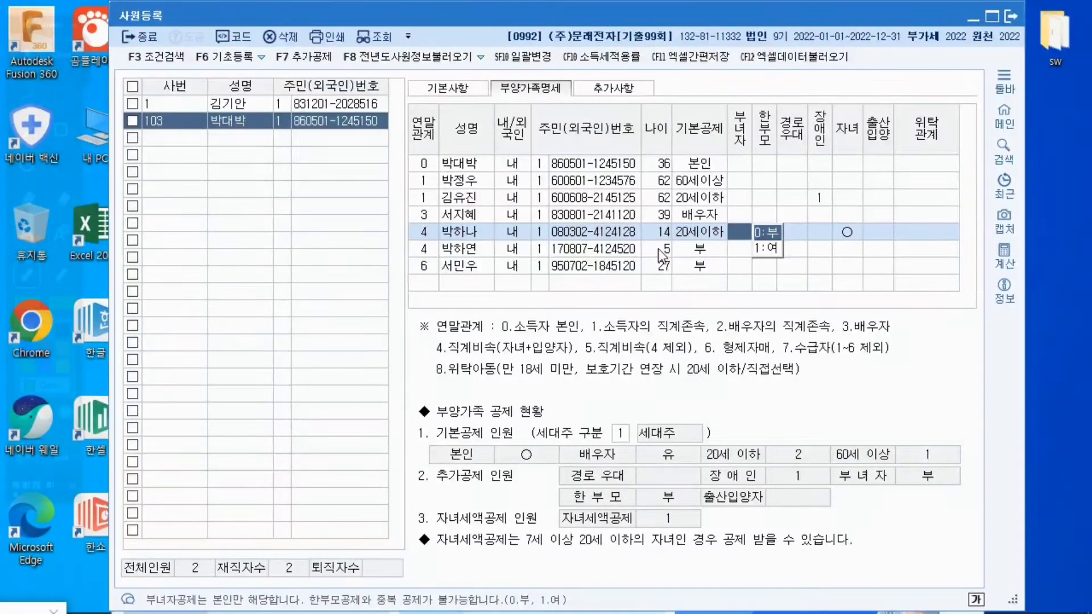
# Check the dependent rows of the 5-year-old child and the sibling, and close 사원등록.
pyautogui.click(479, 251)
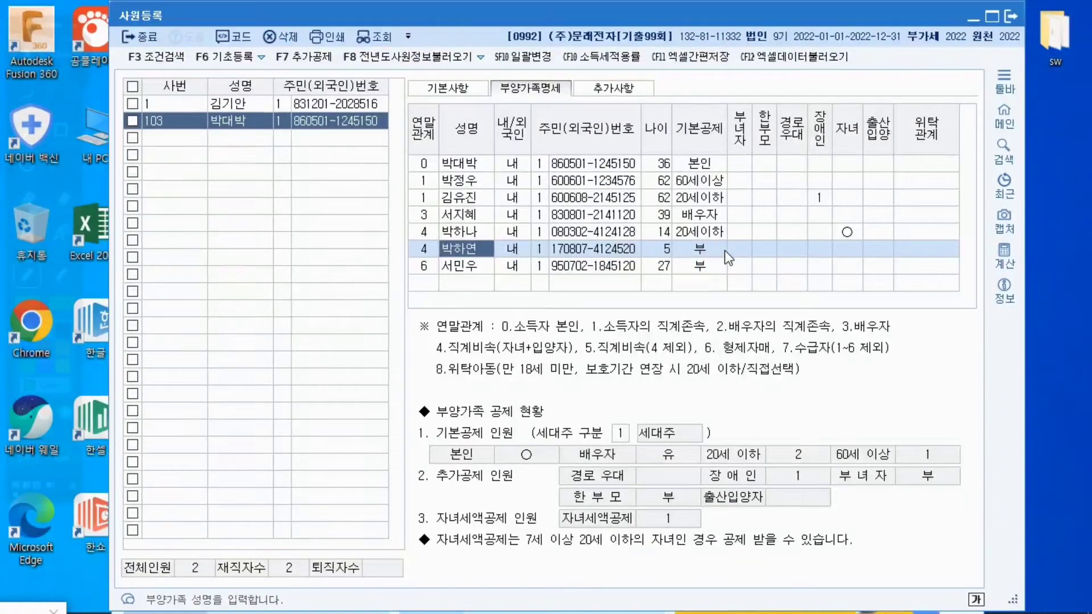
pyautogui.click(470, 266)
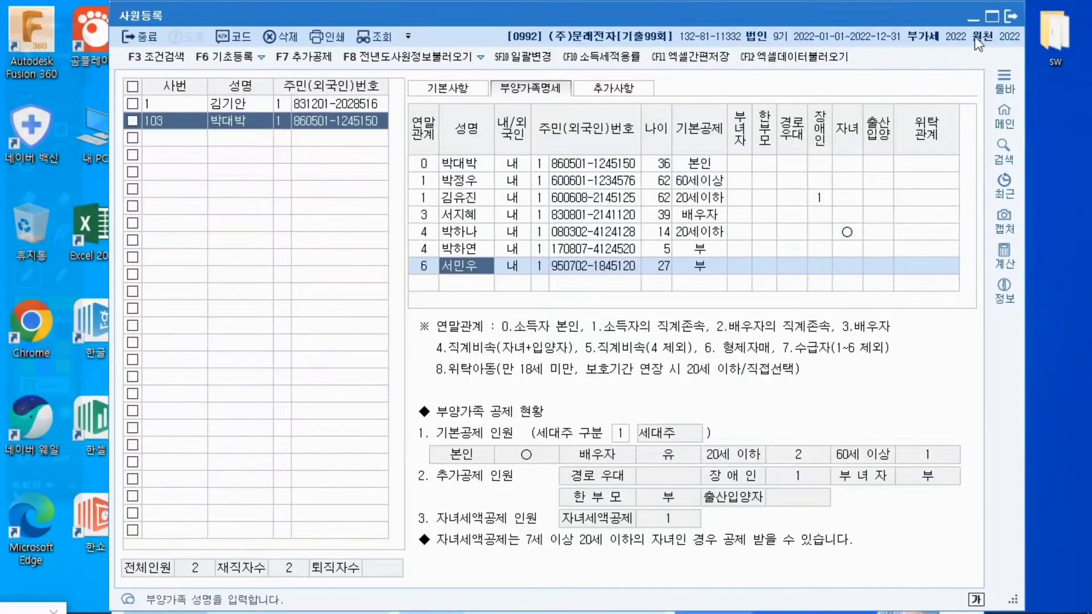
pyautogui.click(1010, 17)
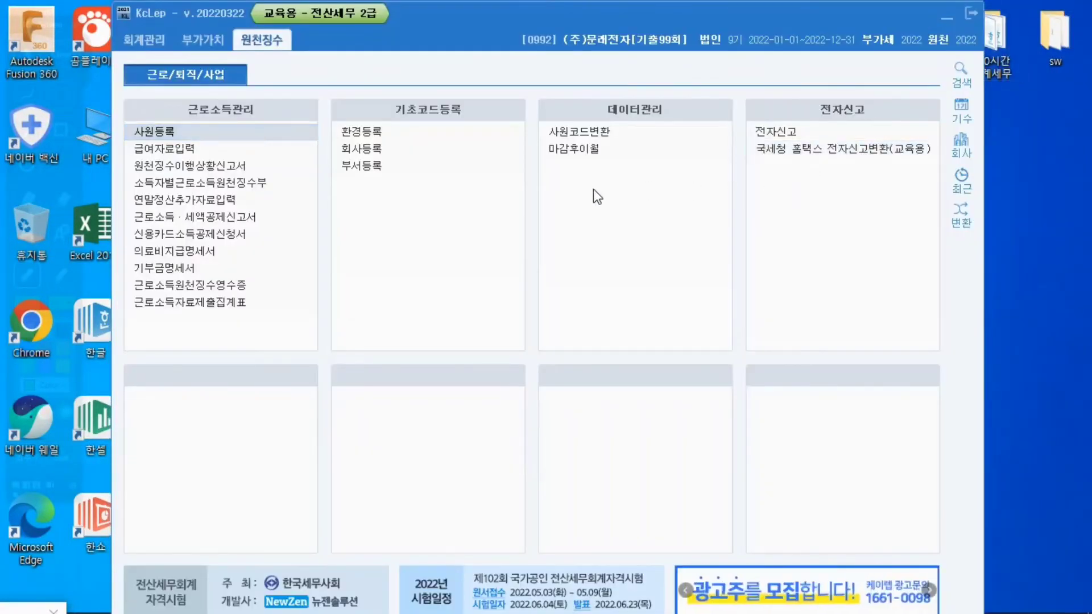
# Open 연말정산추가자료입력 and load the second employee's year-end settlement through the employee code lookup.
pyautogui.click(178, 200)
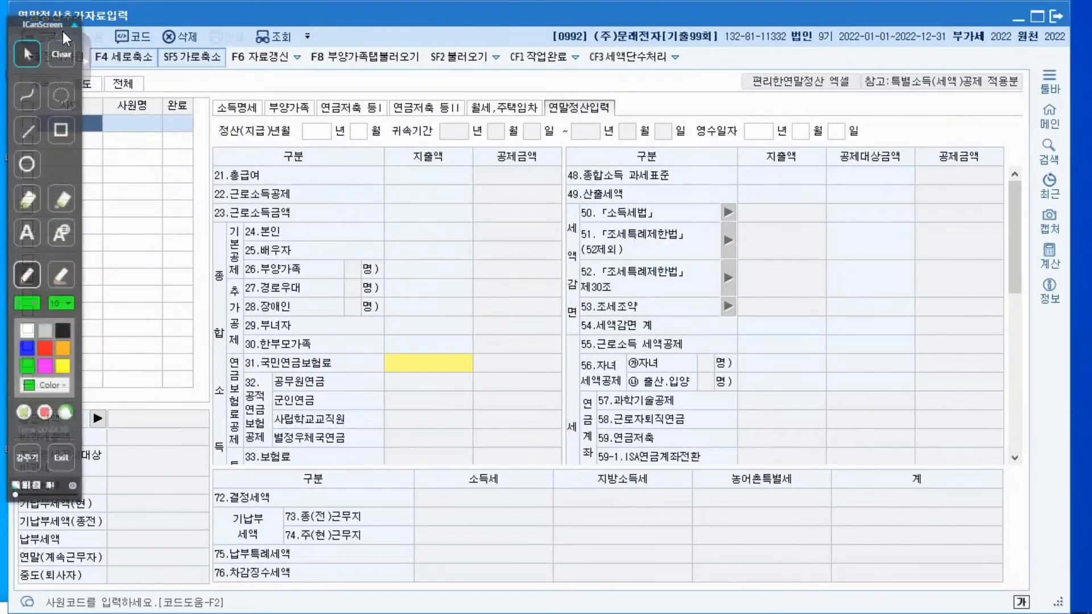
pyautogui.click(70, 23)
pyautogui.moveTo(69, 24); pyautogui.dragTo(55, 405)
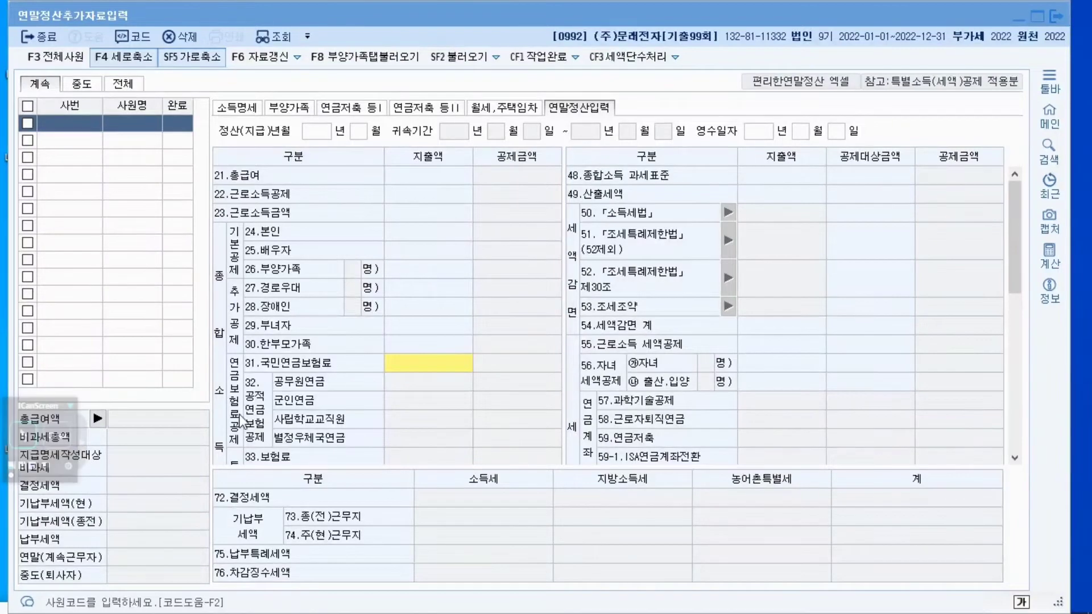
pyautogui.click(73, 125)
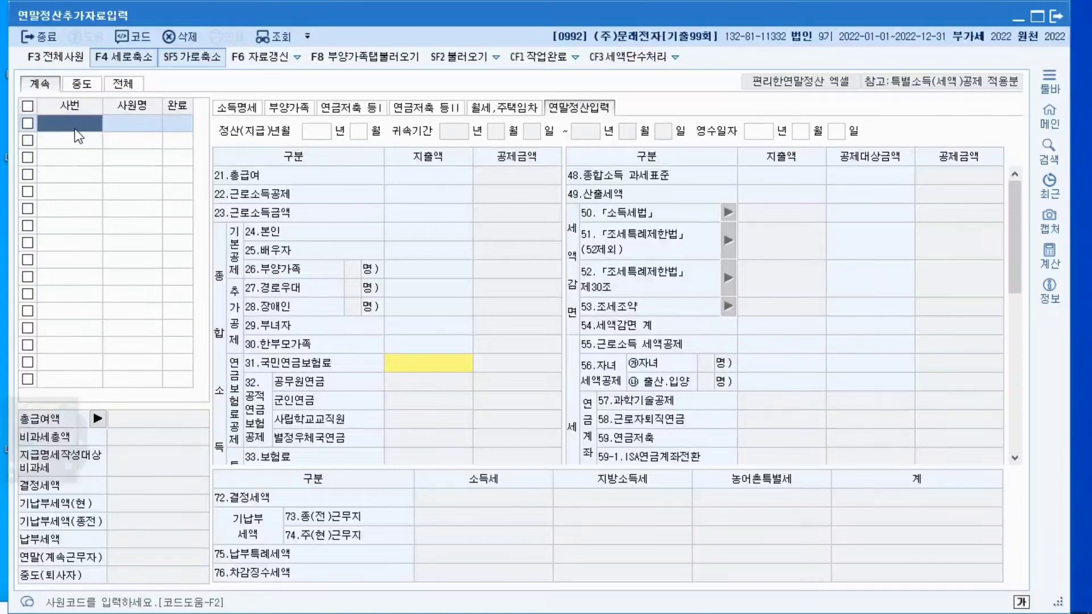
pyautogui.press('F2')
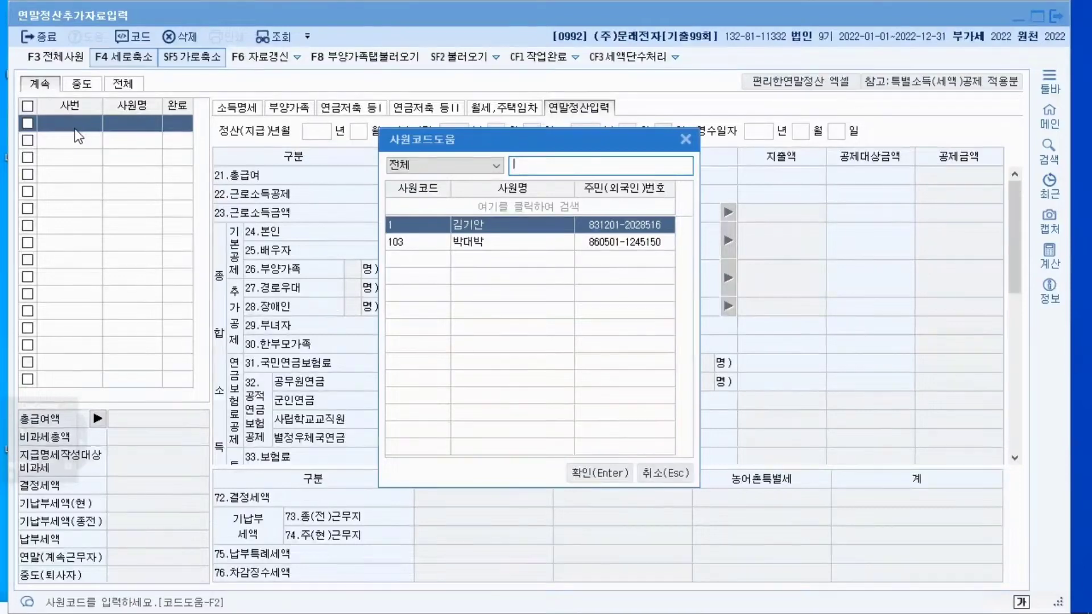
pyautogui.press('Down')
pyautogui.press('Return')
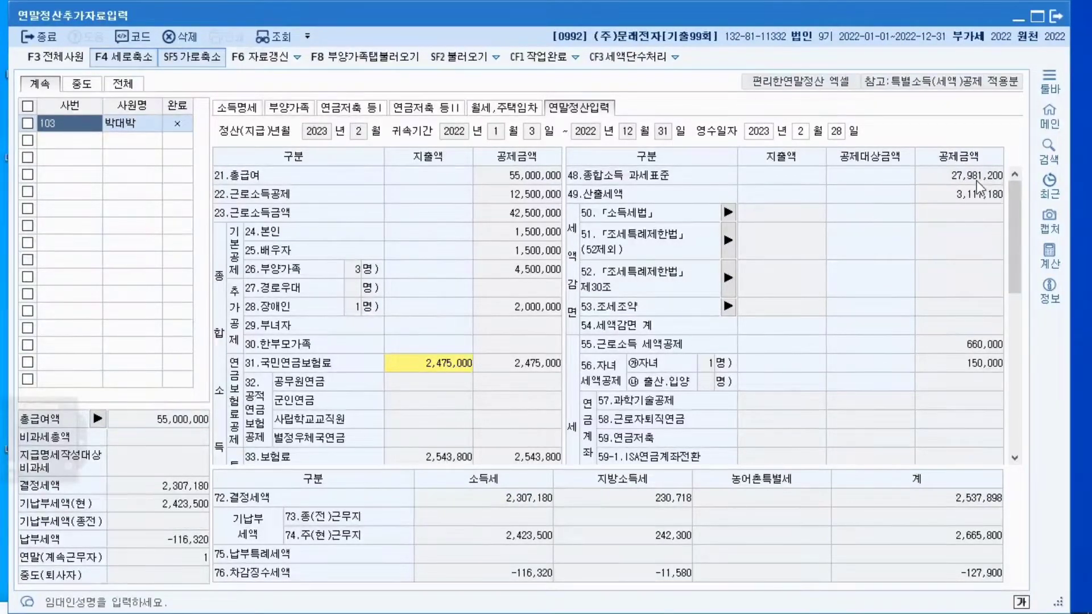
# Review the dependents and their deductions in the 부양가족 section of the second employee's year-end settlement.
pyautogui.click(294, 107)
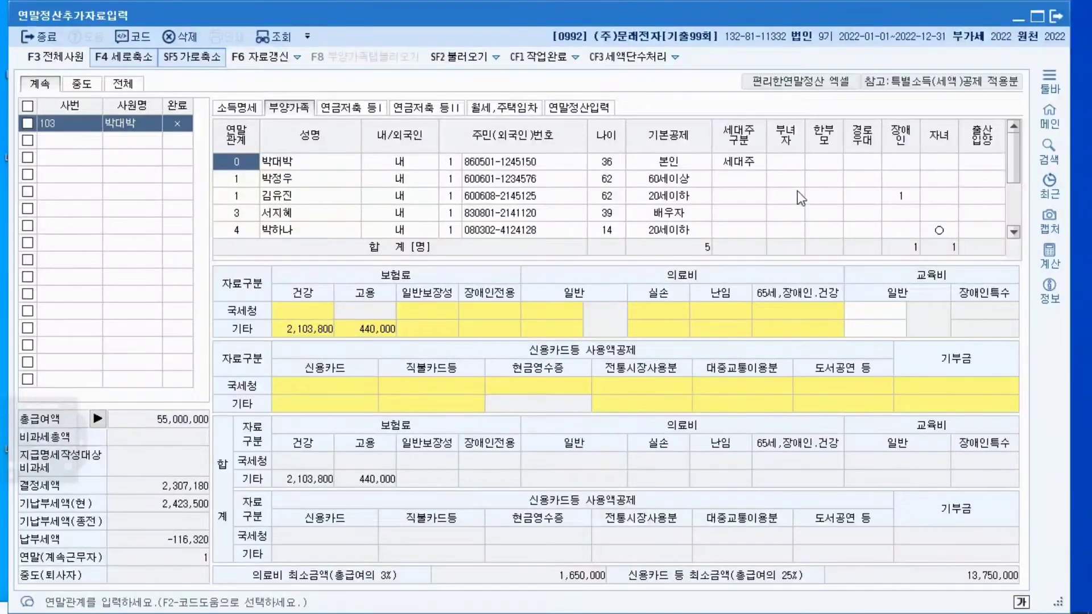
pyautogui.scroll(-2, 798, 190)
pyautogui.scroll(2, 798, 190)
pyautogui.scroll(-1, 797, 193)
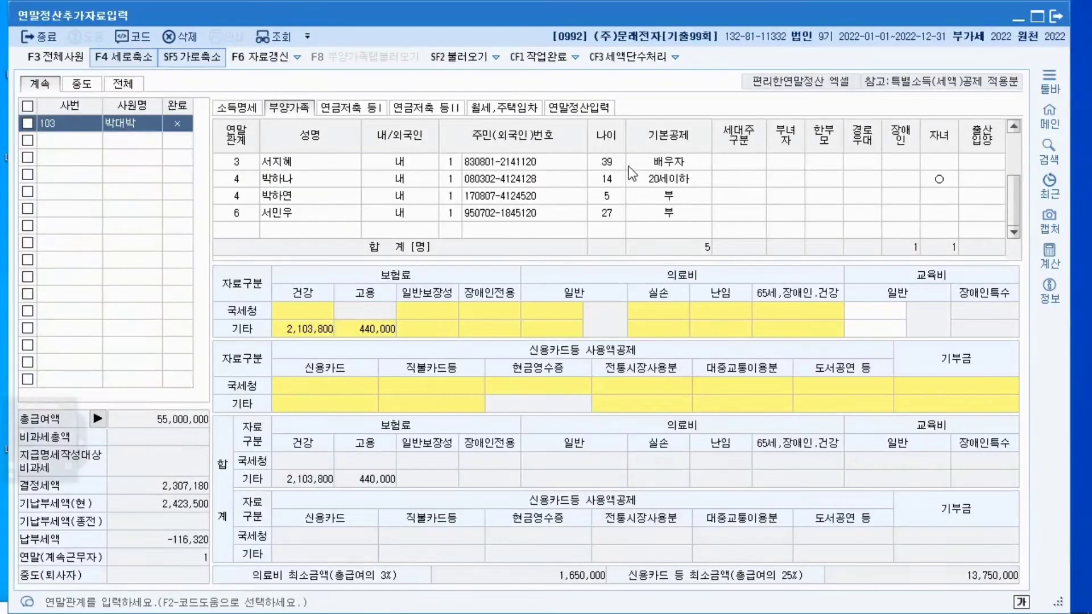
# Compare the 기본공제 settings across all of the second employee's dependents, from the employee down to the sibling.
pyautogui.scroll(1, 629, 166)
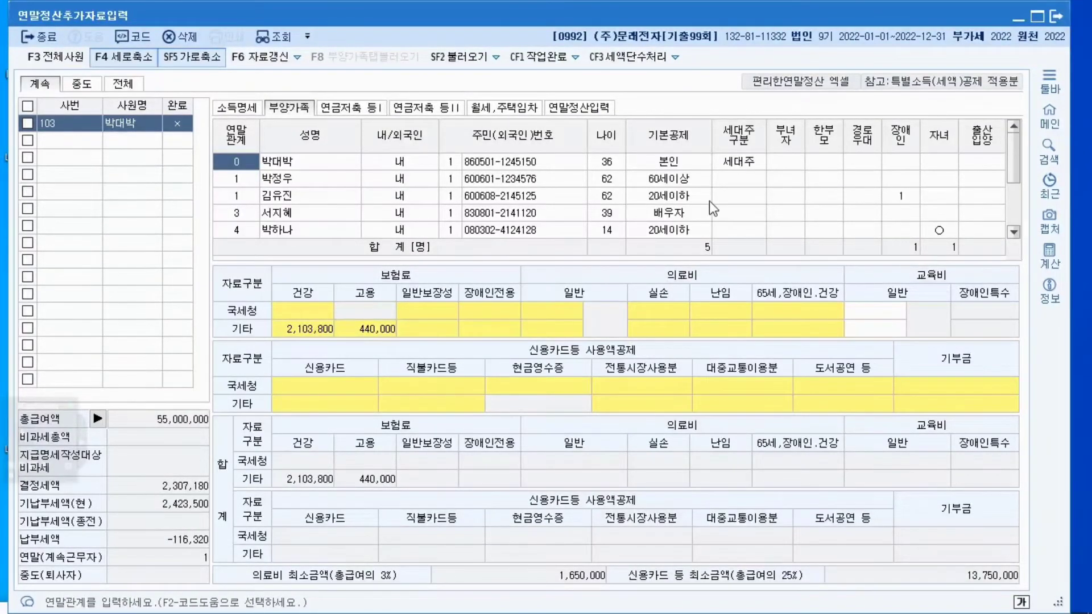
pyautogui.scroll(-1, 709, 200)
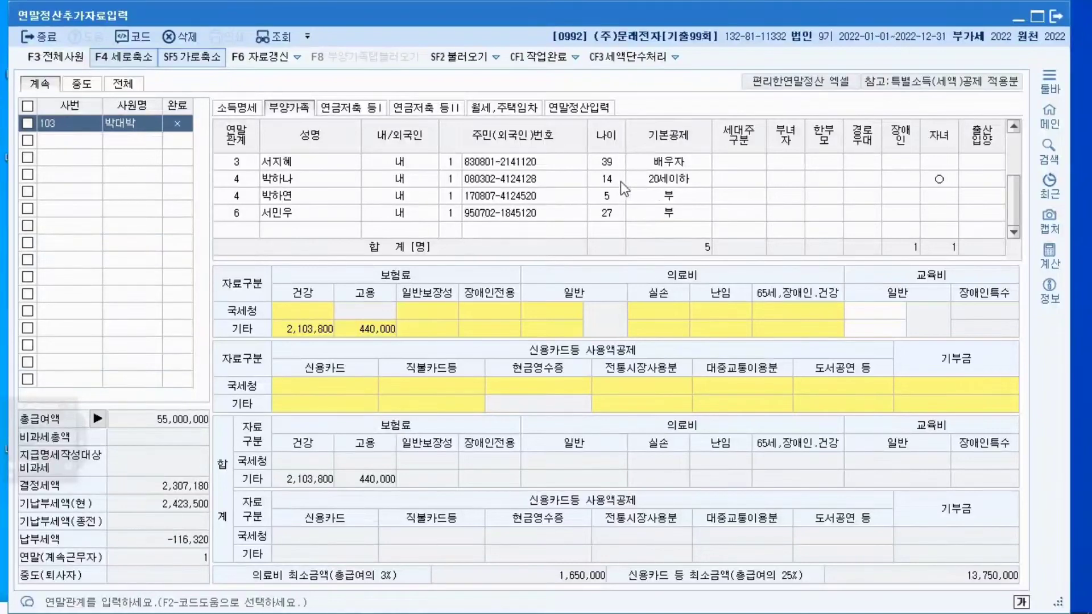
pyautogui.scroll(1, 698, 180)
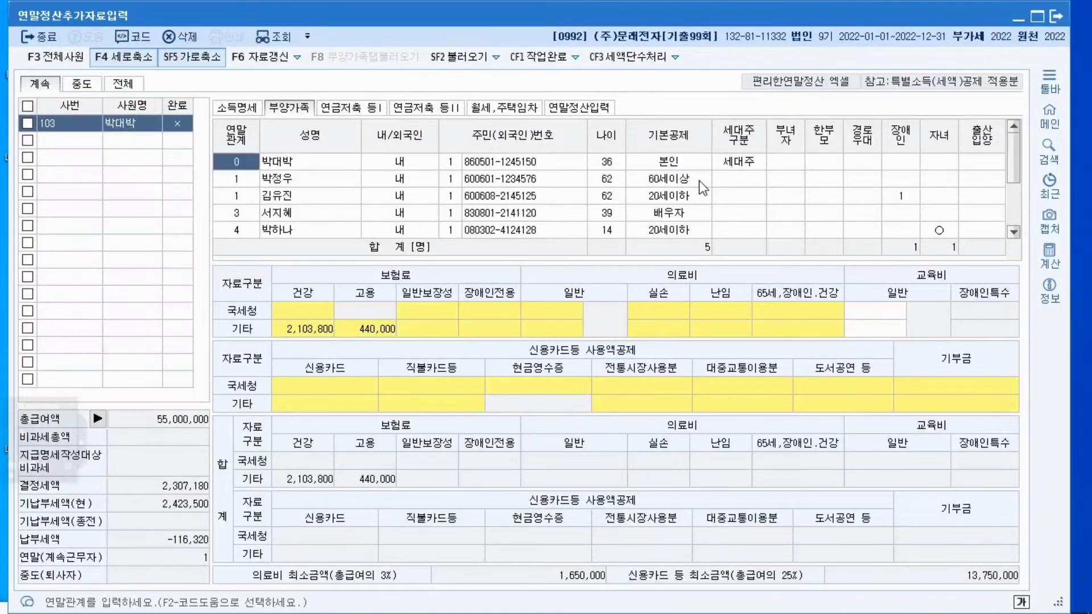
# In 연말정산입력, enter 60.보장성보험 expenditures of 800,000 for 일반 and 1,000,000 for 장애인.
pyautogui.click(579, 107)
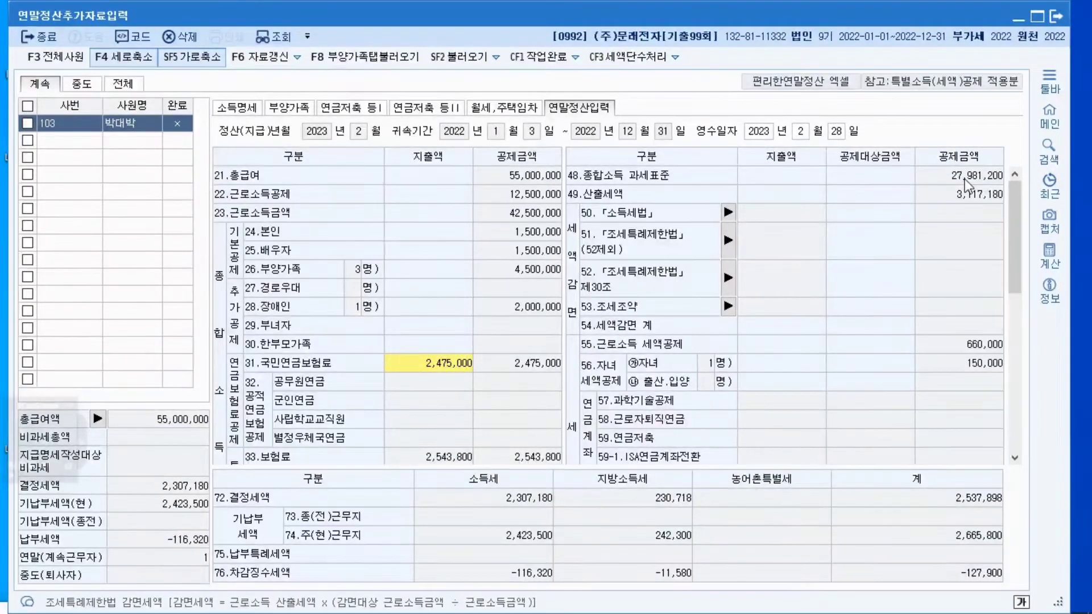
pyautogui.moveTo(1015, 224); pyautogui.dragTo(998, 284)
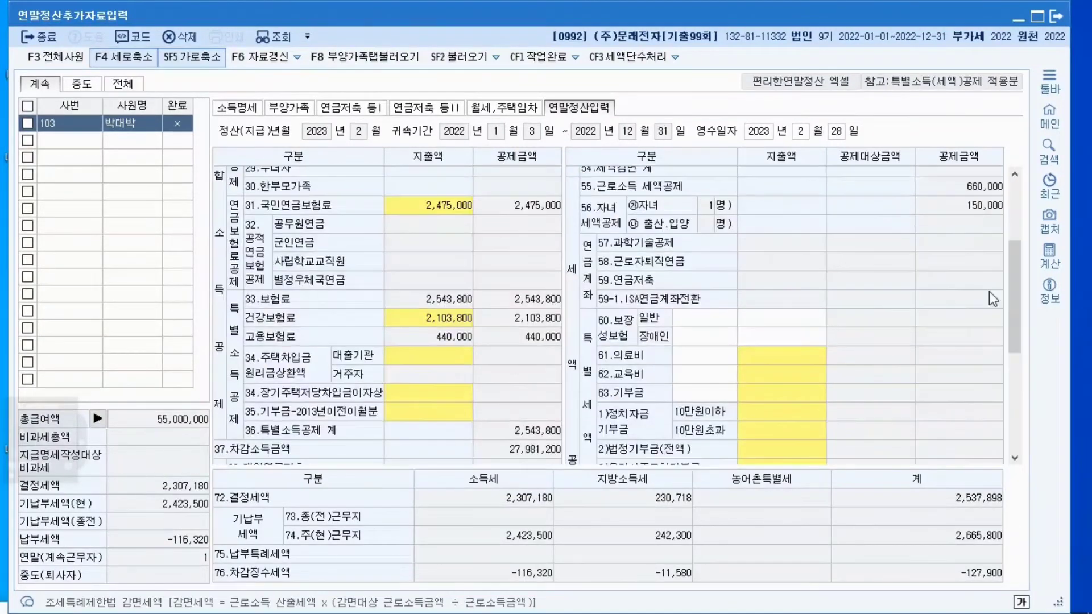
pyautogui.click(760, 319)
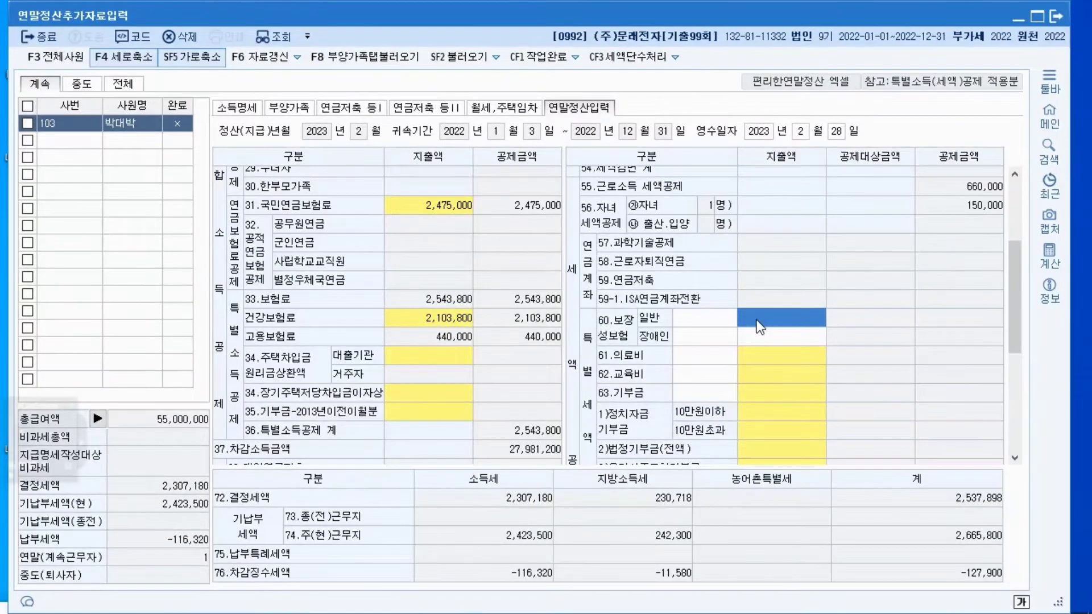
pyautogui.write('800,000')
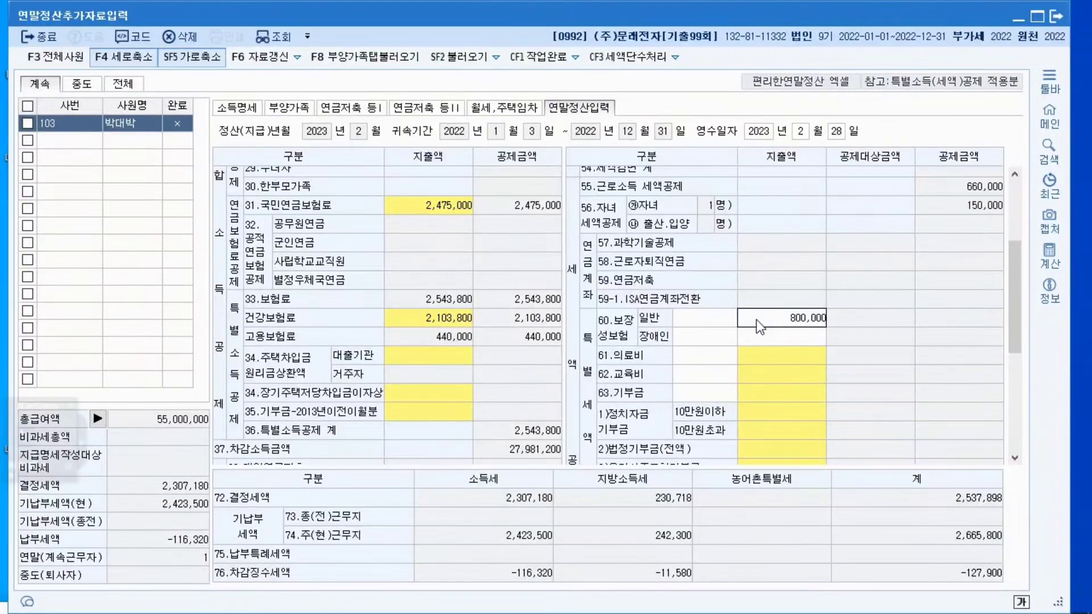
pyautogui.press('Return')
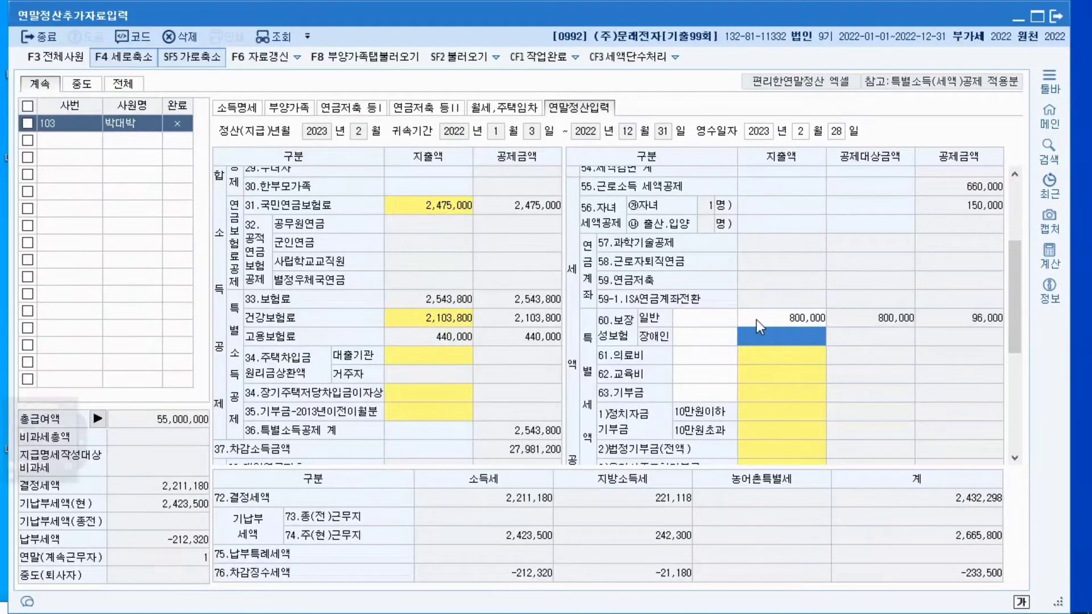
pyautogui.write('1000000')
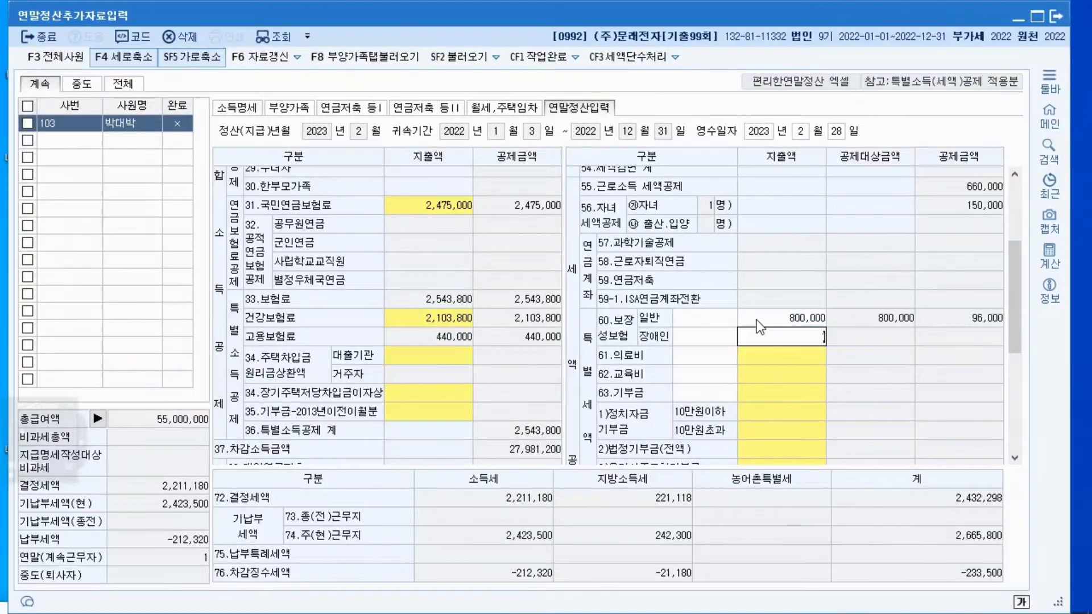
pyautogui.press('Return')
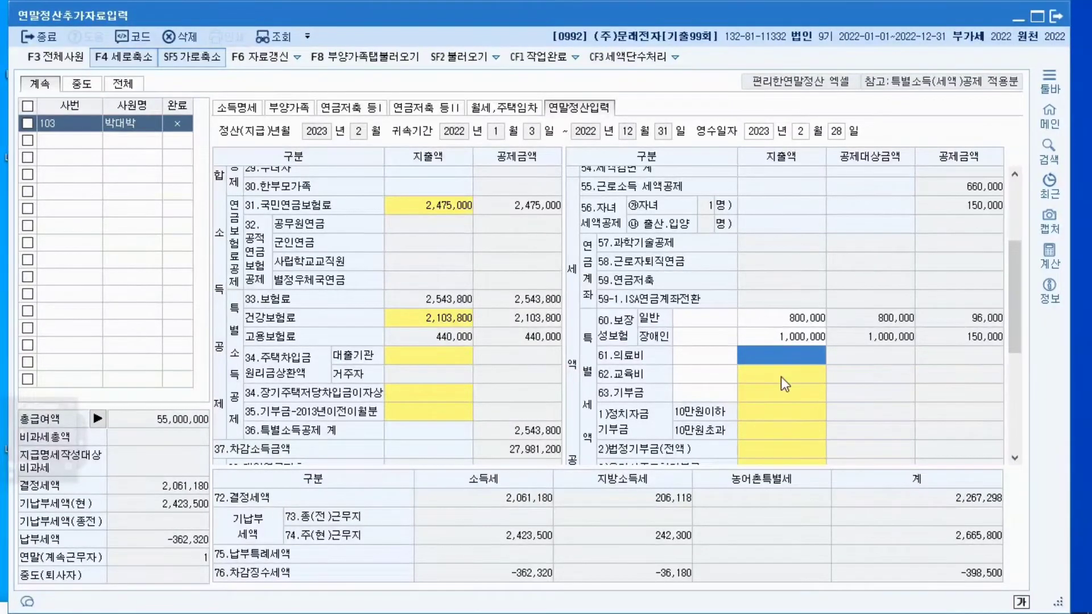
# Examine the 61.의료비 breakdown and the 의료비지급명세서 reached from the employee's 부양가족 row, closing both.
pyautogui.click(787, 361)
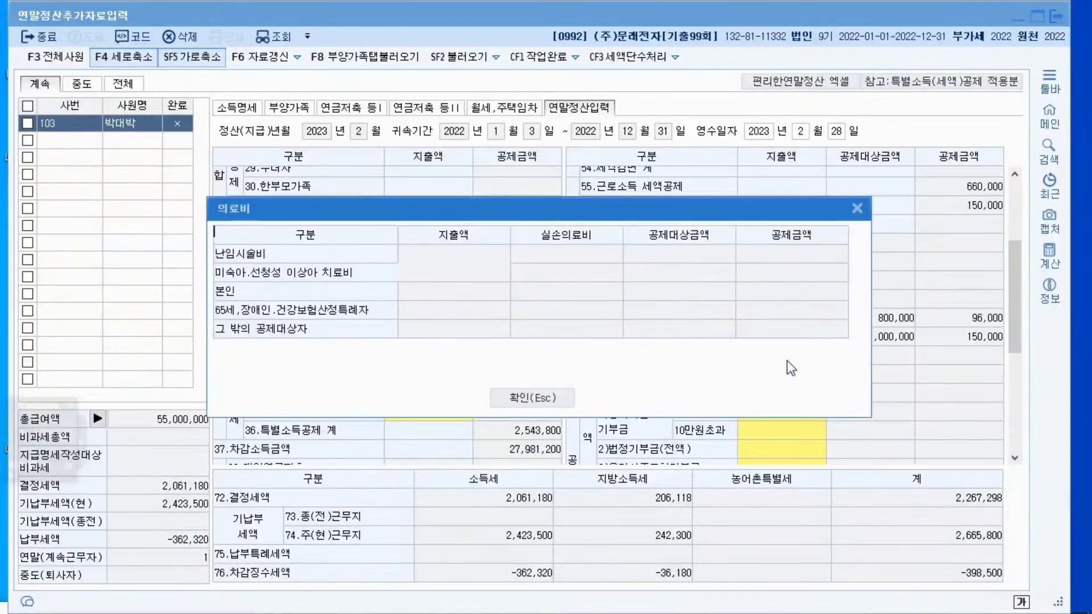
pyautogui.click(857, 208)
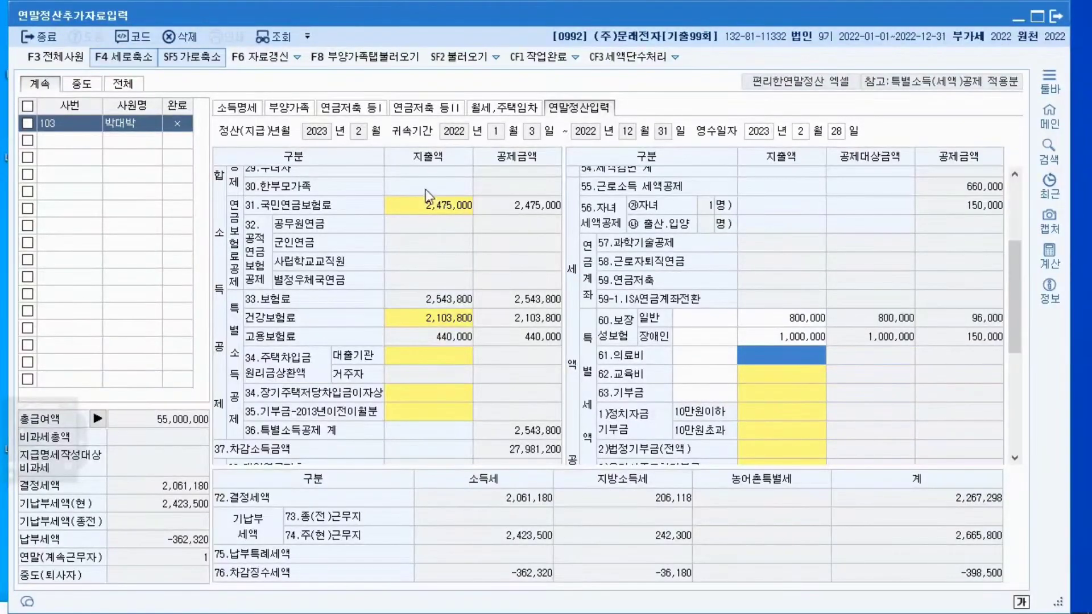
pyautogui.click(295, 111)
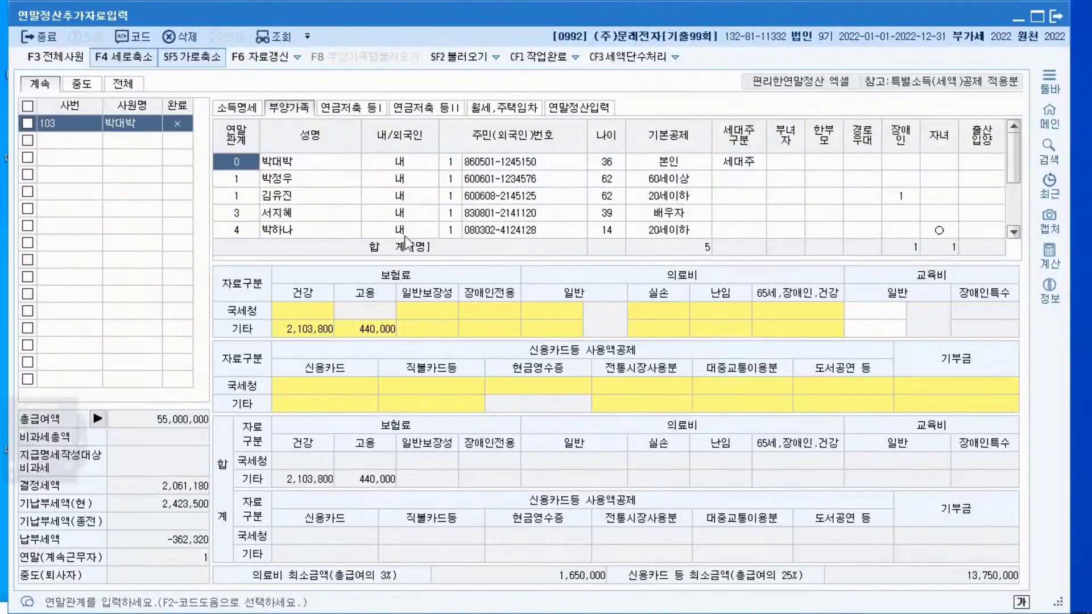
pyautogui.click(549, 316)
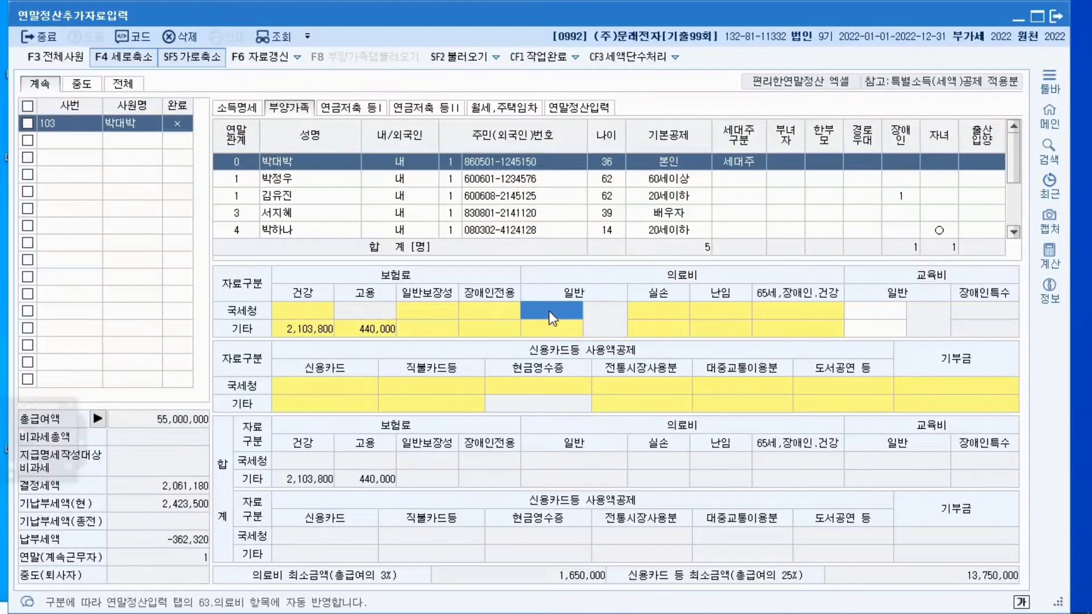
pyautogui.doubleClick(549, 311)
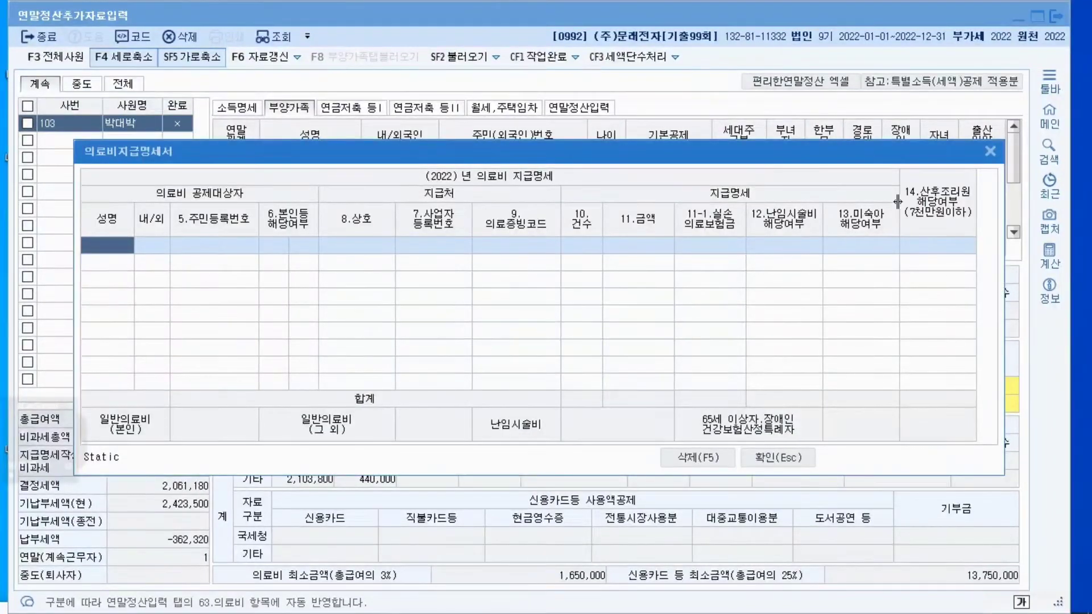
pyautogui.click(989, 152)
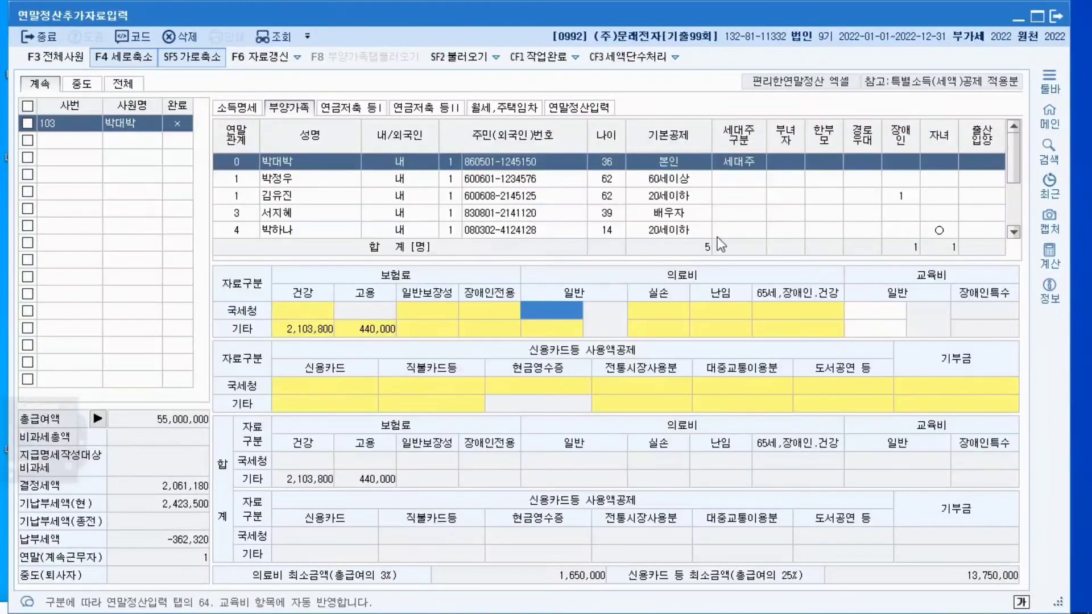
# Reopen 의료비지급명세서 from the employee's 부양가족 row and add the disabled parent through 부양가족코드도움.
pyautogui.click(562, 308)
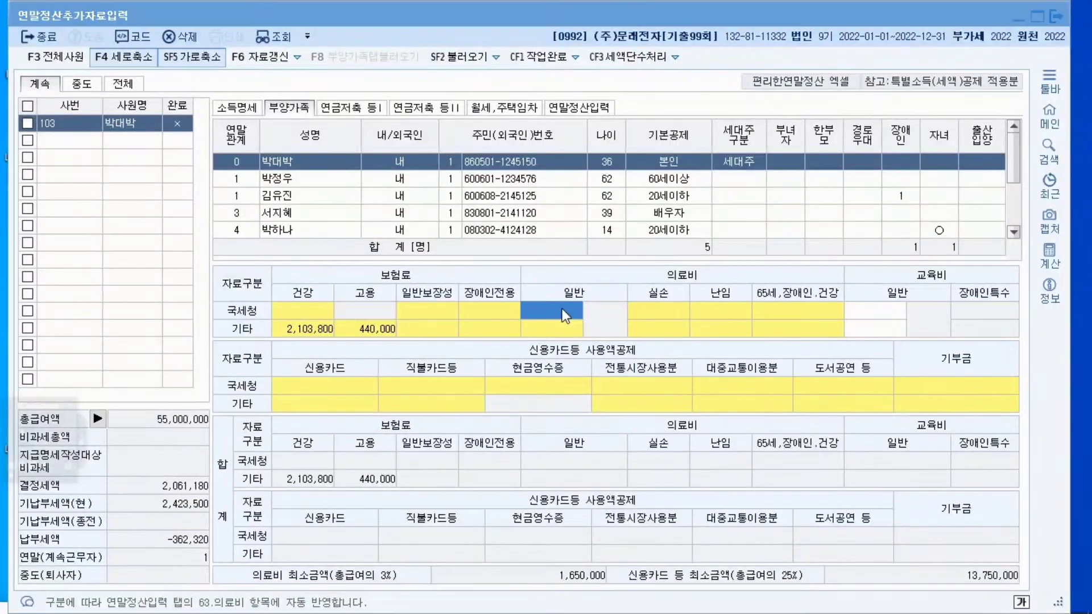
pyautogui.doubleClick(562, 310)
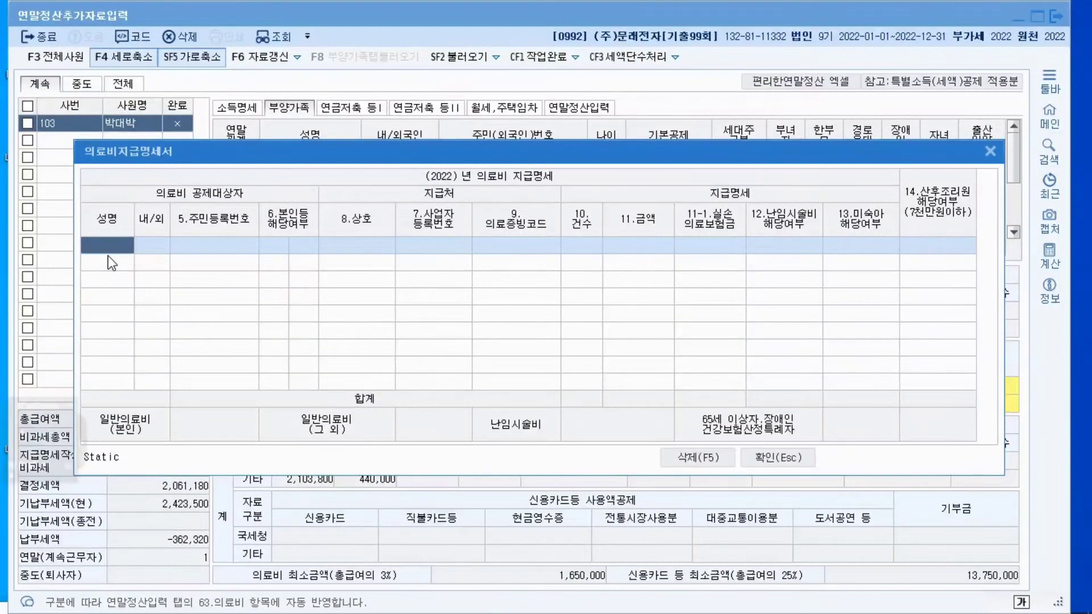
pyautogui.press('F2')
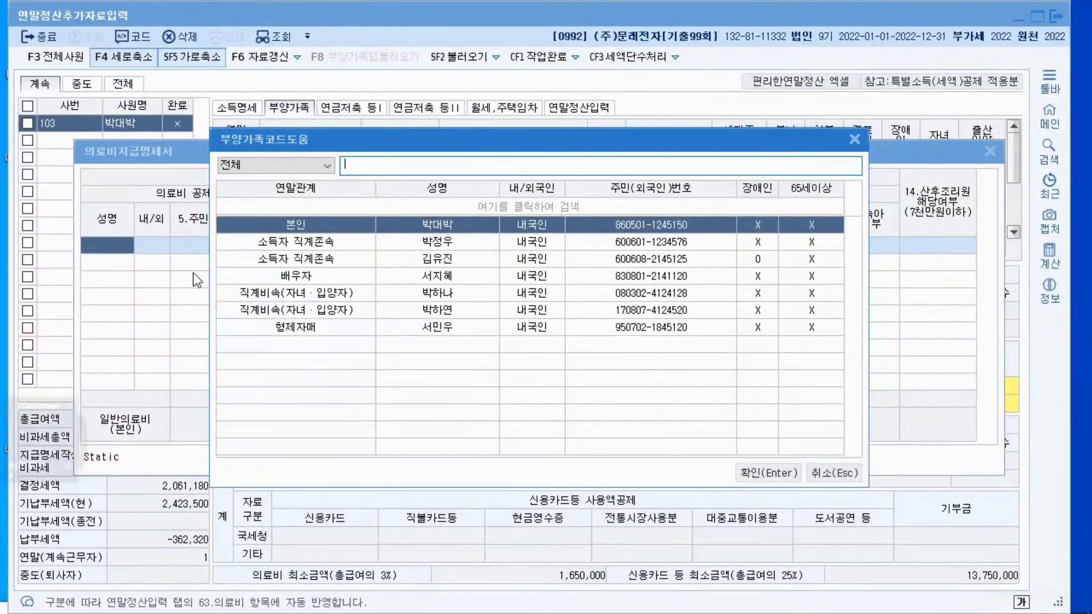
pyautogui.click(389, 261)
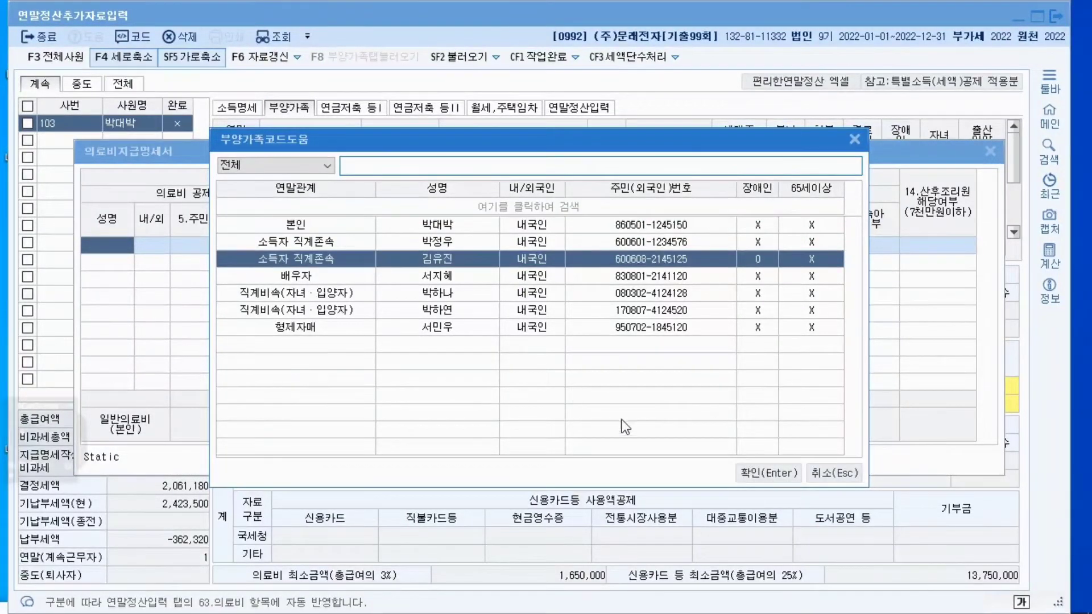
pyautogui.click(754, 473)
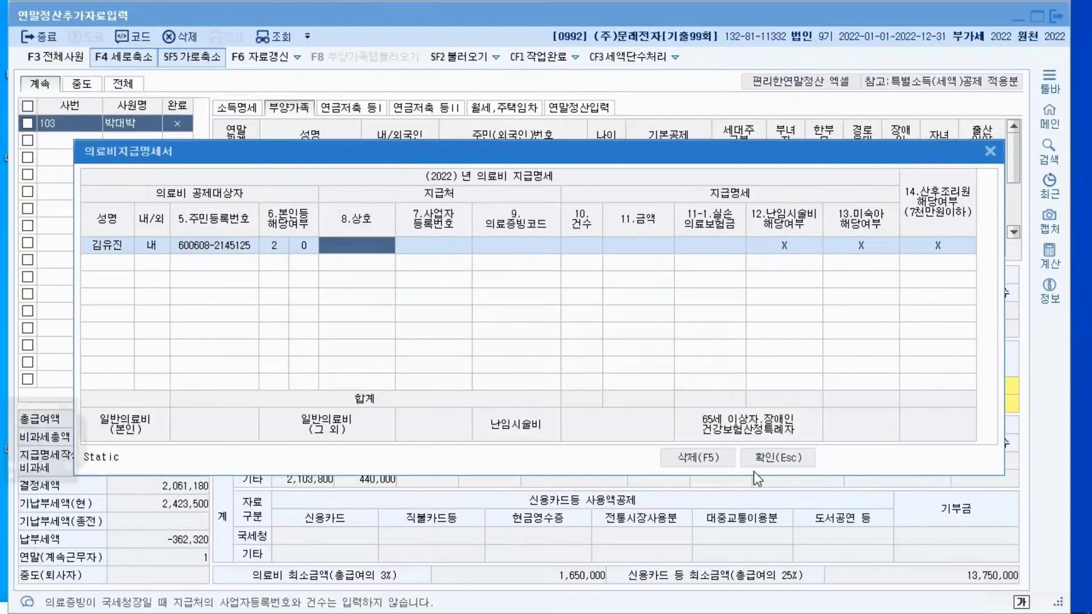
# Set the parent's medical expense to evidence code 국세청장, 건수 1 and 금액 1,000,000, and confirm the statement.
pyautogui.press('Return')
pyautogui.press('Return')
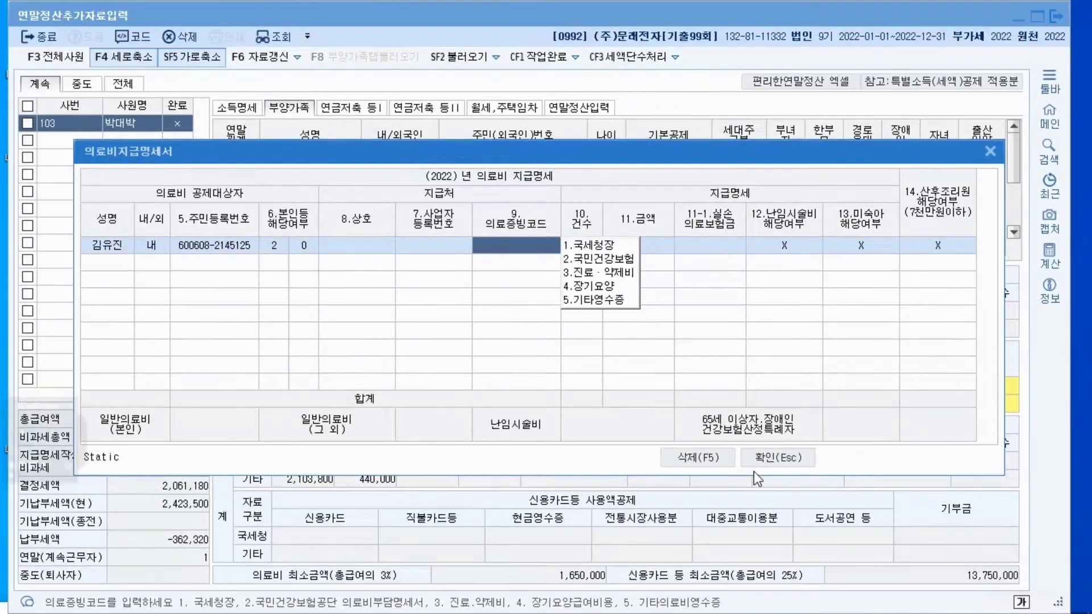
pyautogui.write('1')
pyautogui.press('Return')
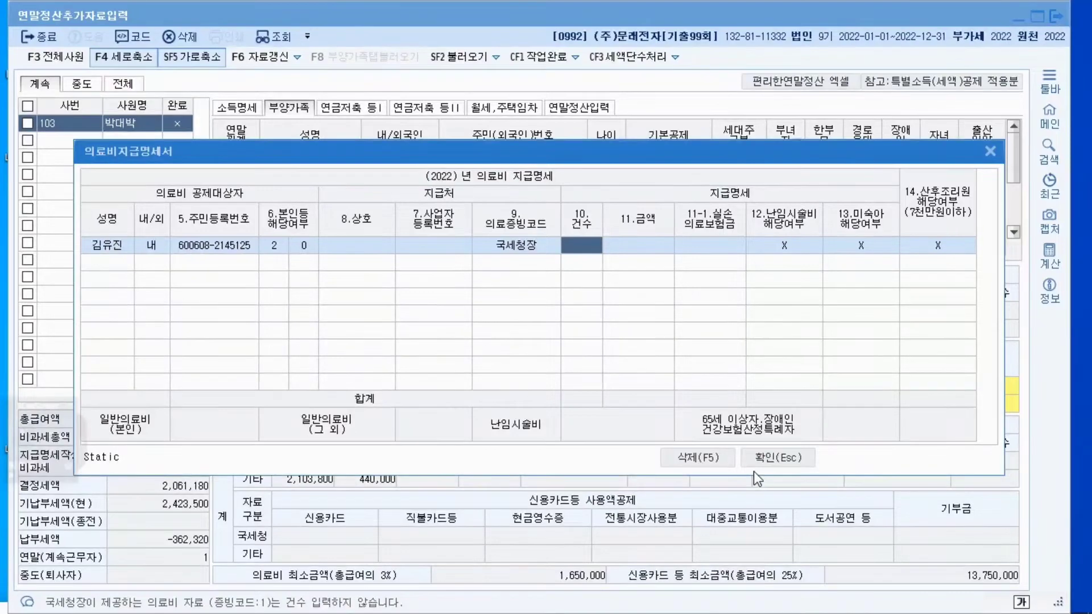
pyautogui.write('1')
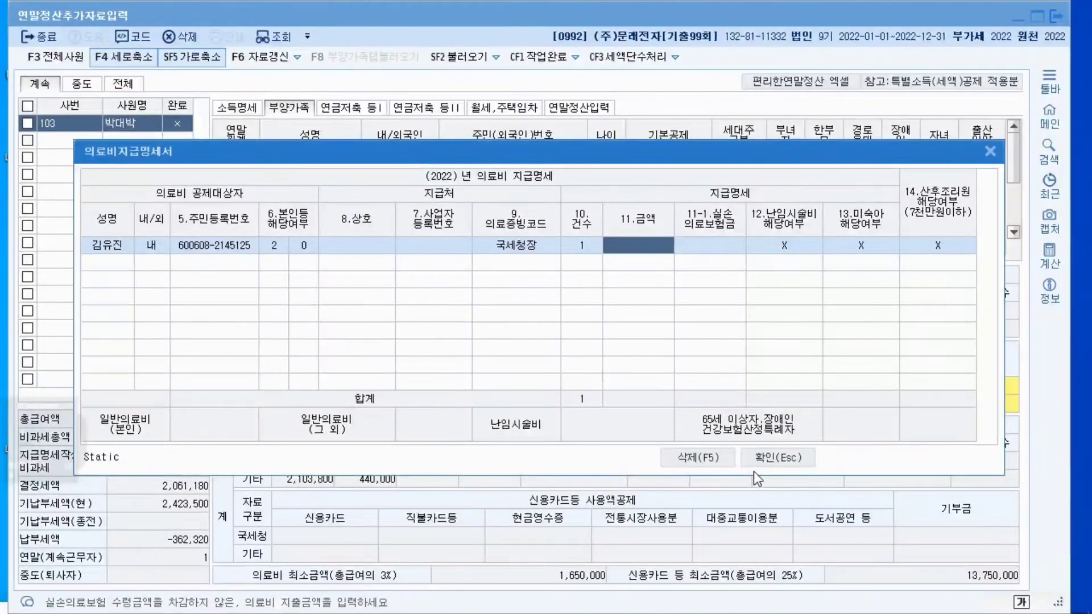
pyautogui.write('1000000')
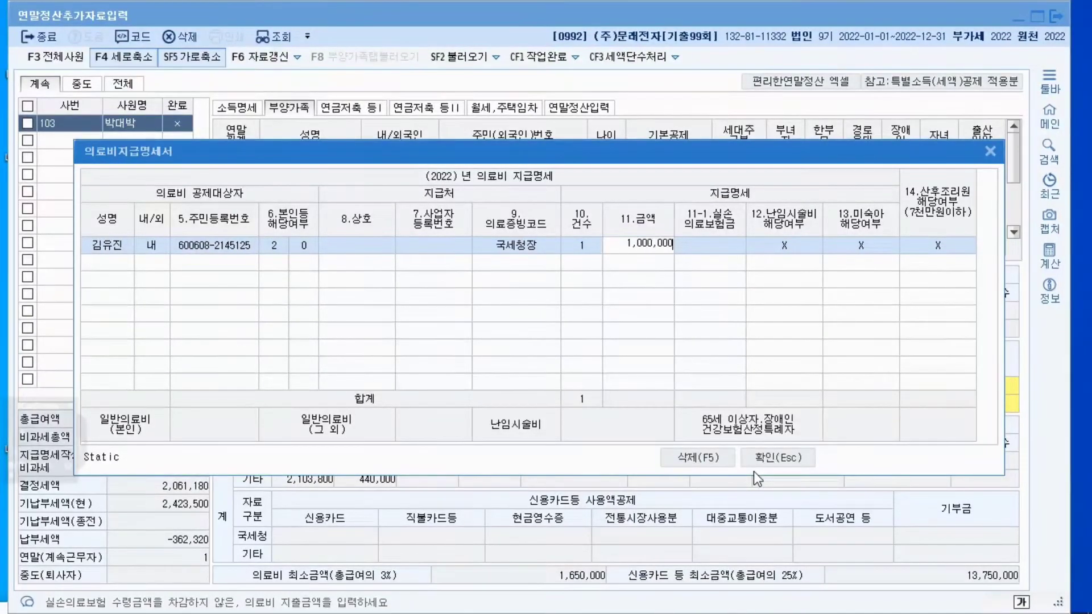
pyautogui.press('Return')
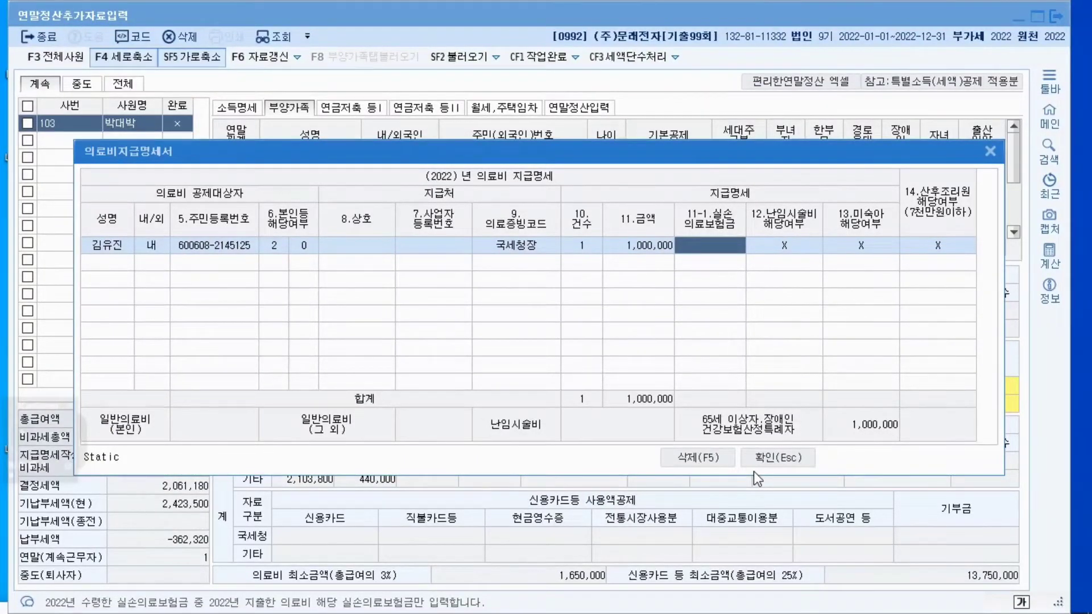
pyautogui.press('Return')
pyautogui.press('Return')
pyautogui.press('Return')
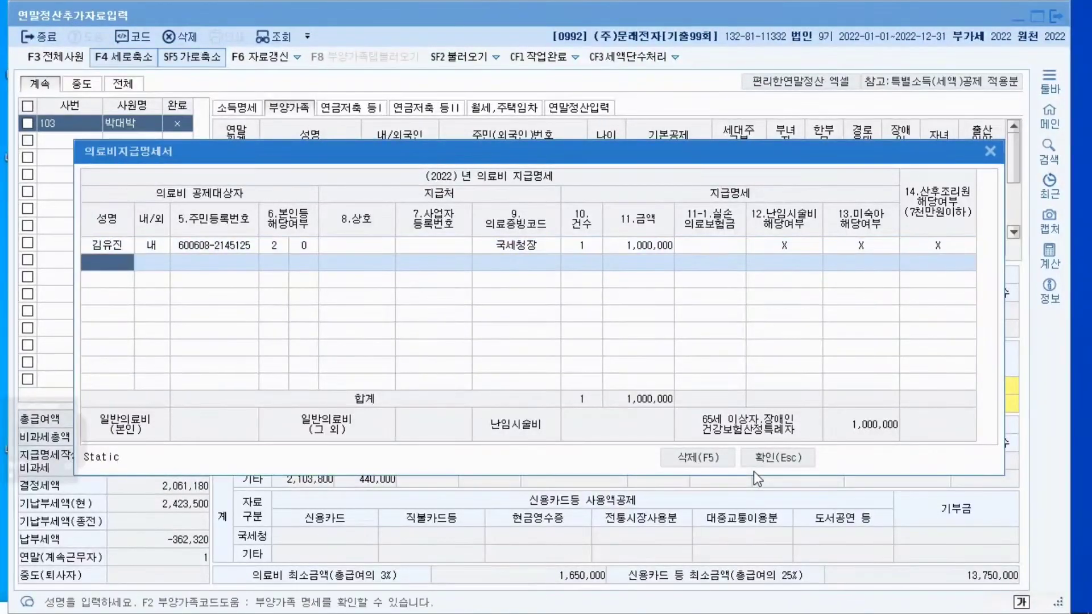
pyautogui.click(780, 456)
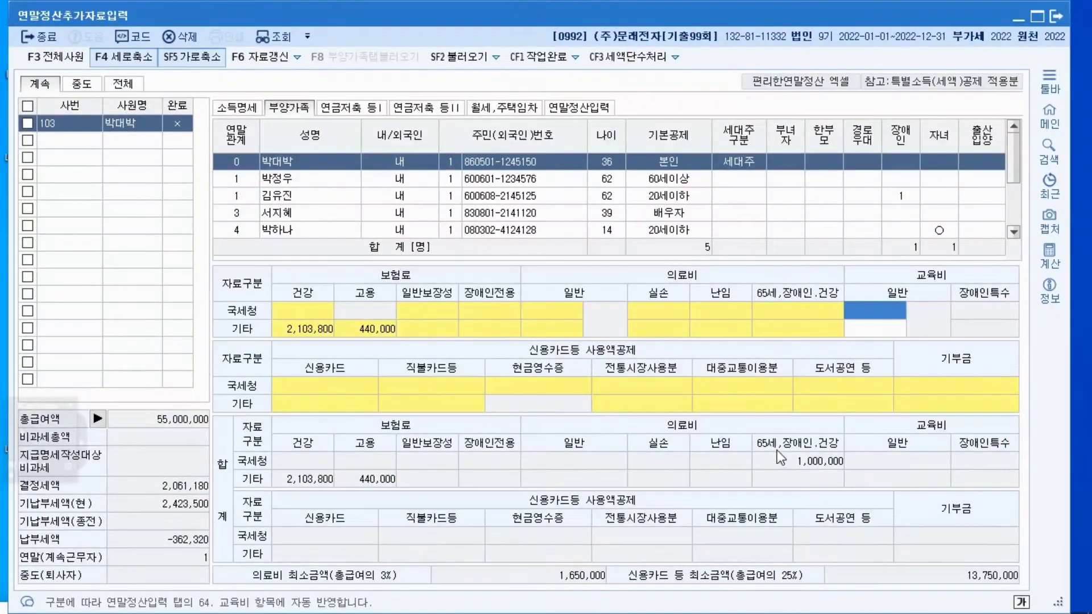
# Check 61.의료비 in 연말정산입력 against the parent's entry in 의료비지급명세서, and return to 연말정산입력.
pyautogui.click(602, 116)
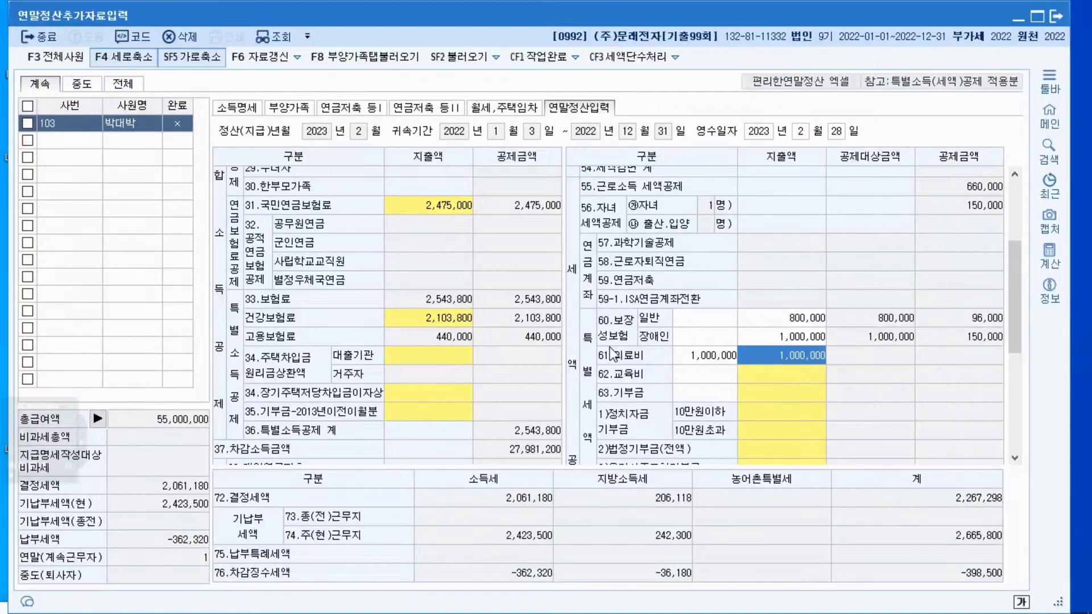
pyautogui.click(773, 381)
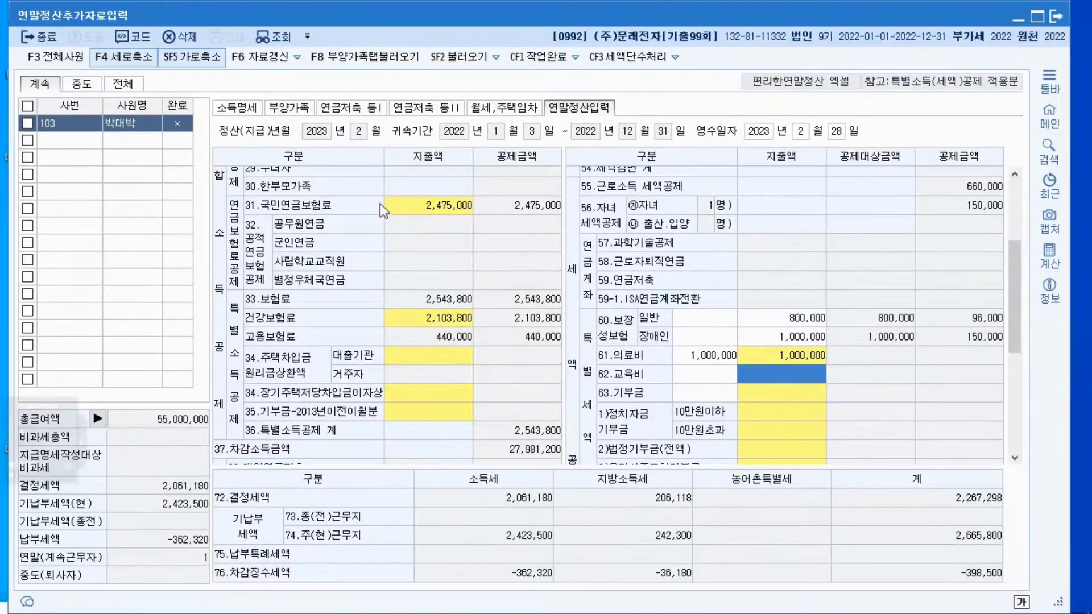
pyautogui.click(294, 112)
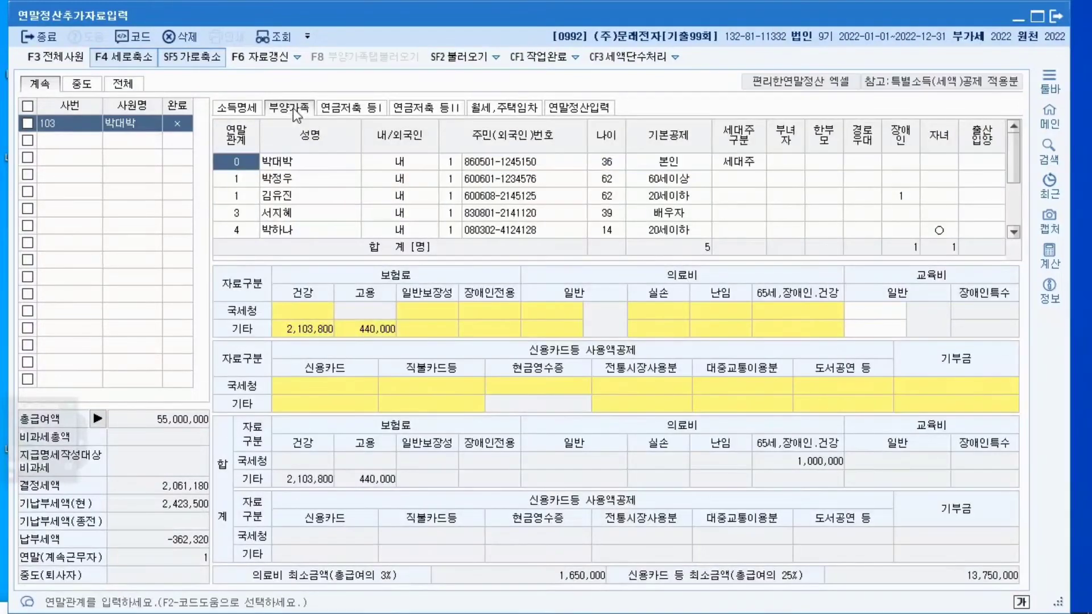
pyautogui.click(573, 310)
pyautogui.doubleClick(573, 312)
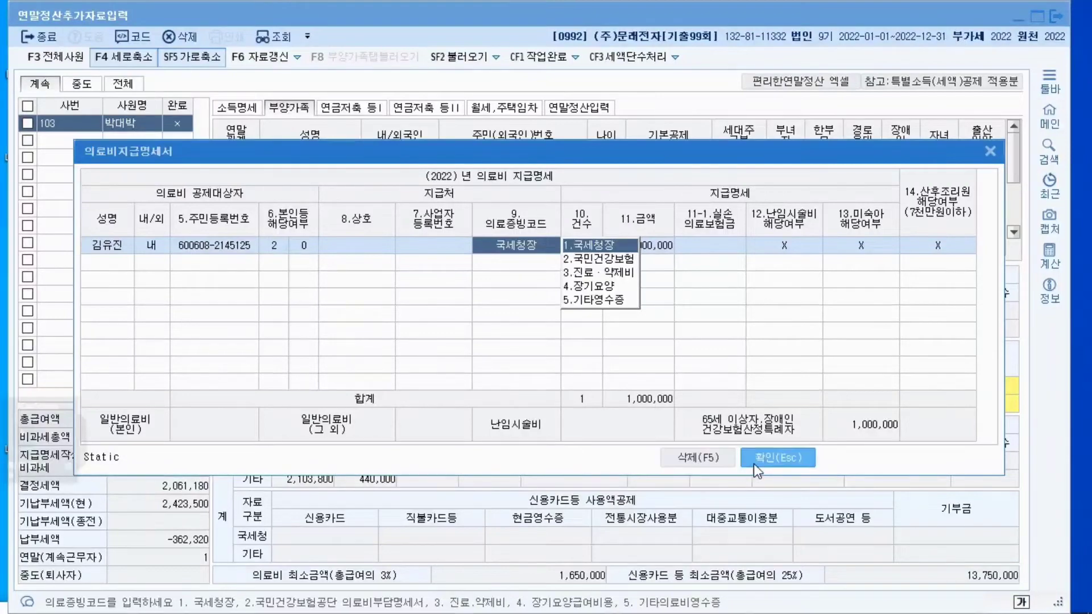
pyautogui.click(766, 463)
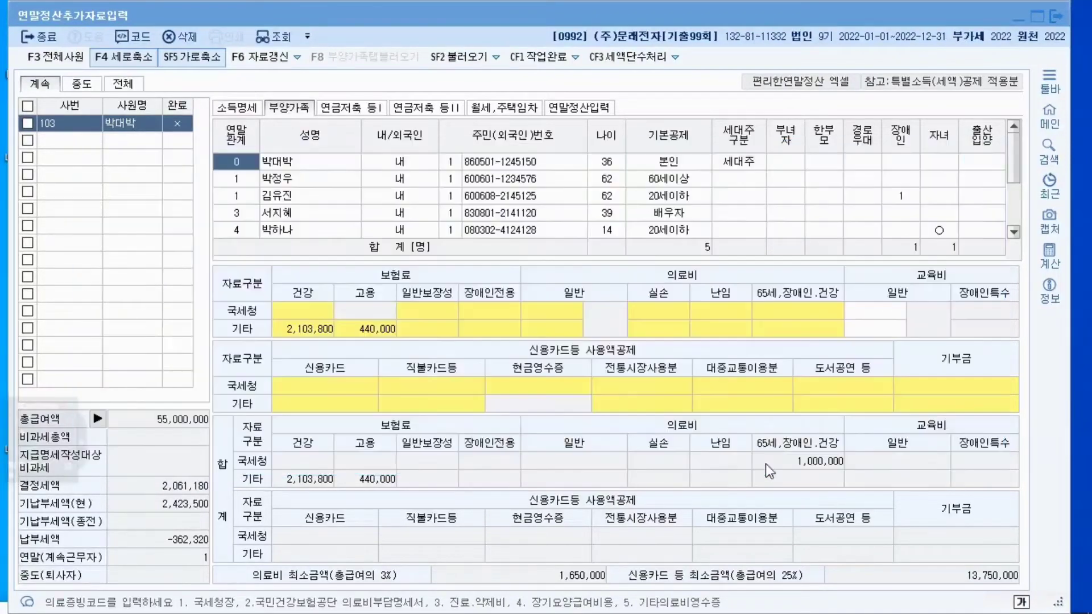
pyautogui.press('Return')
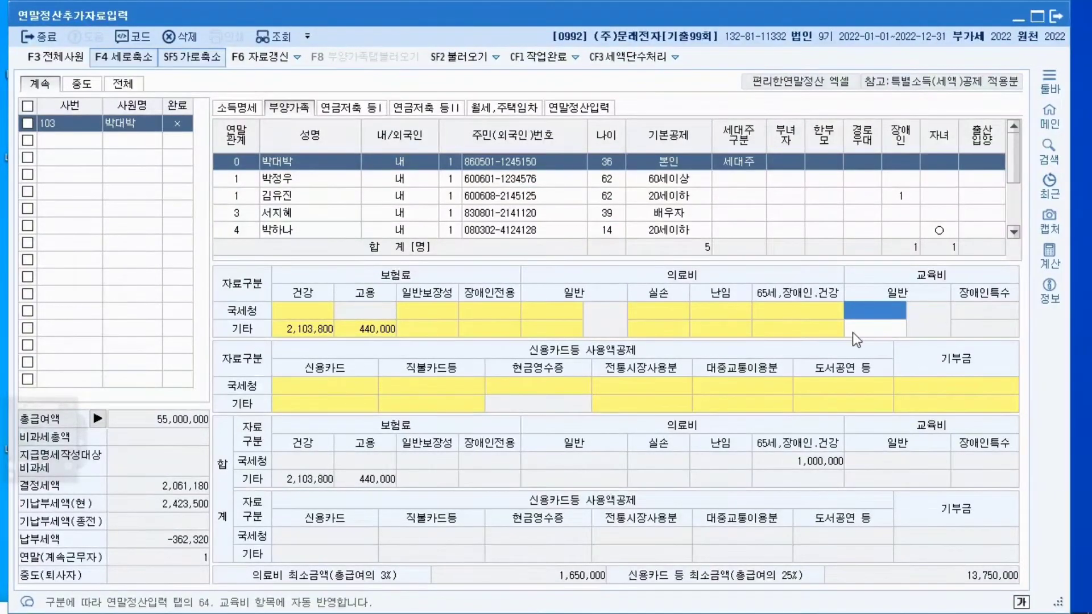
pyautogui.click(578, 108)
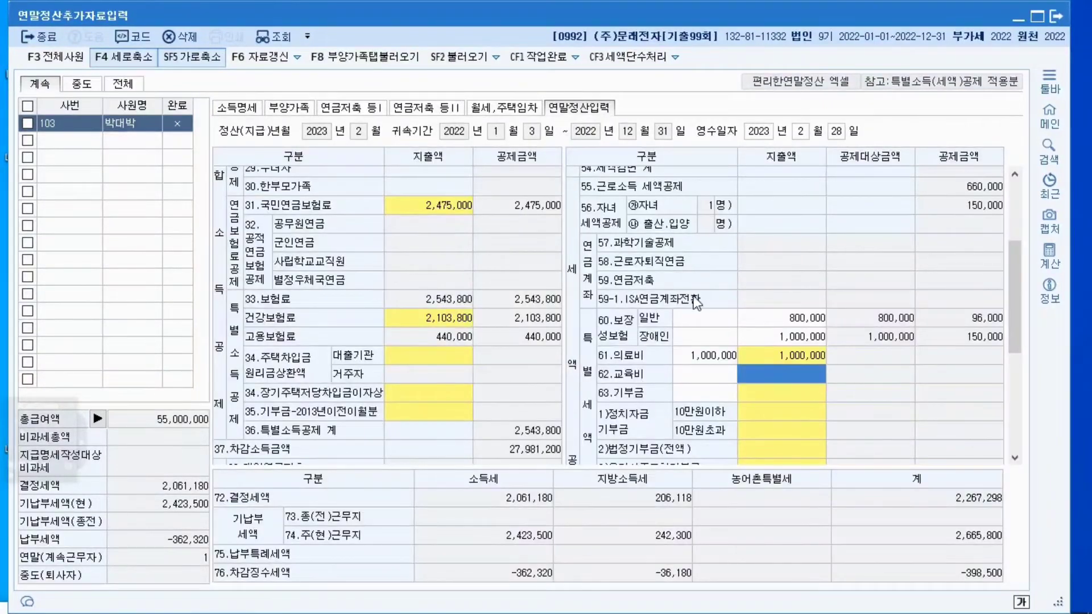
# Examine the 61.의료비 breakdown in 연말정산입력 for the 65세,장애인,건강보험산정특례자 expense, and close it.
pyautogui.click(758, 357)
pyautogui.click(759, 357)
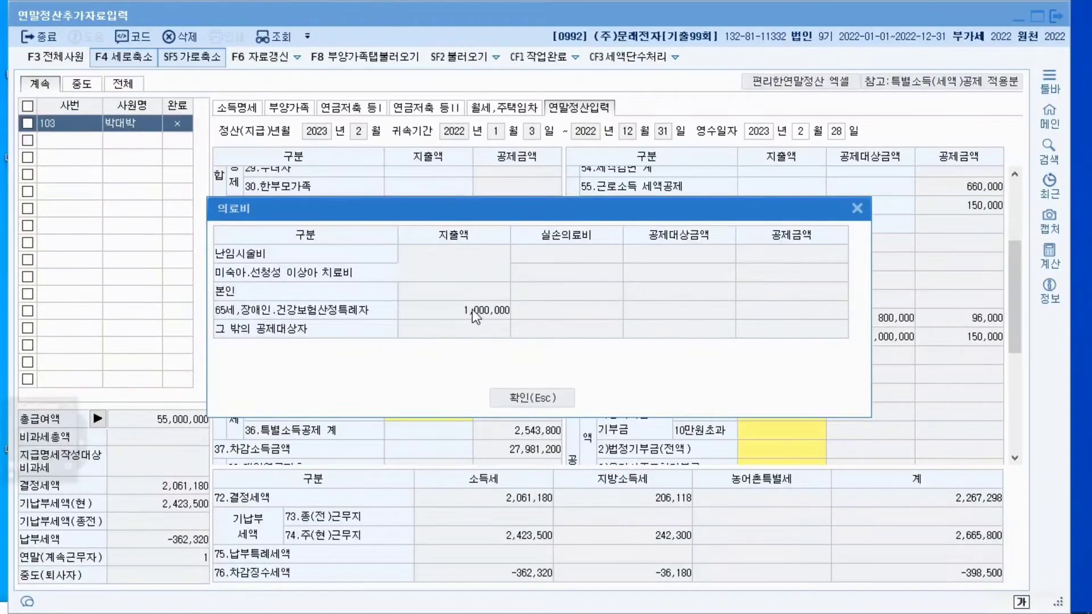
pyautogui.click(534, 396)
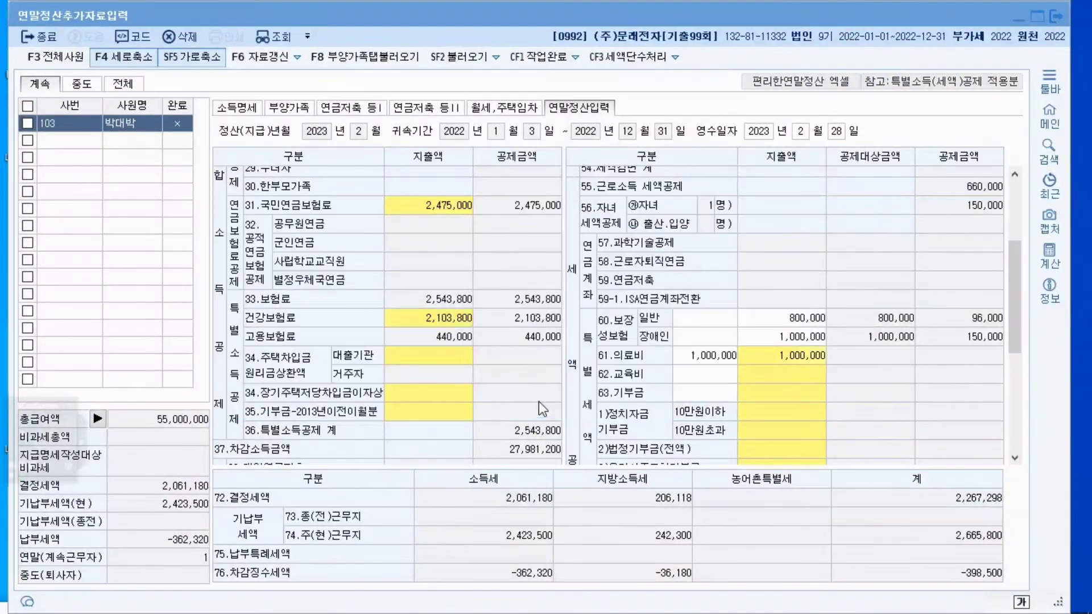
# Open the 62.교육비 breakdown and set the 본인(전액) 지출액 to 11,000,000.
pyautogui.click(778, 378)
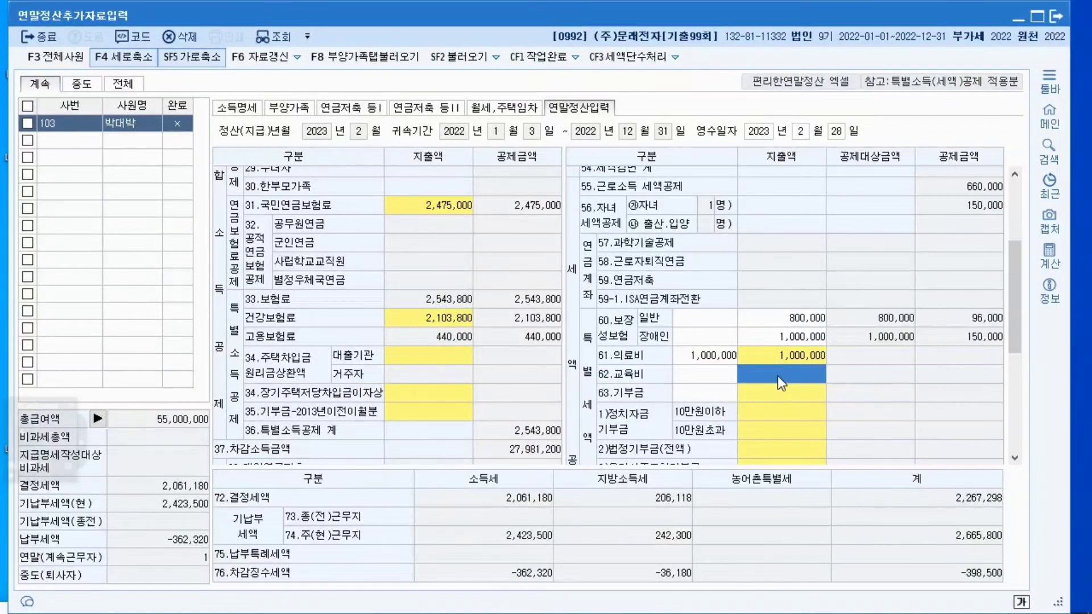
pyautogui.doubleClick(777, 377)
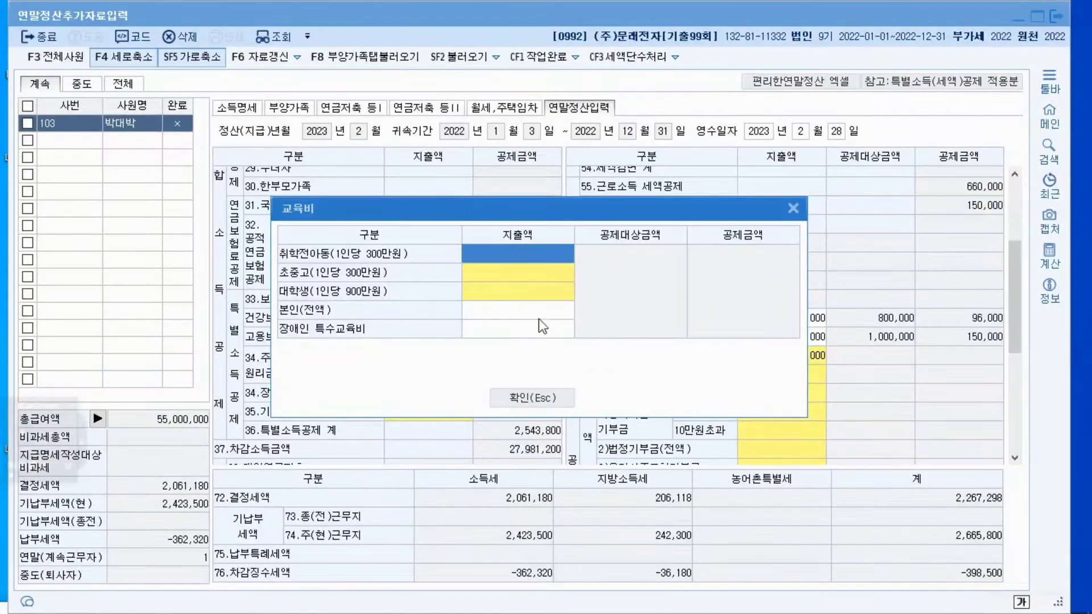
pyautogui.click(527, 310)
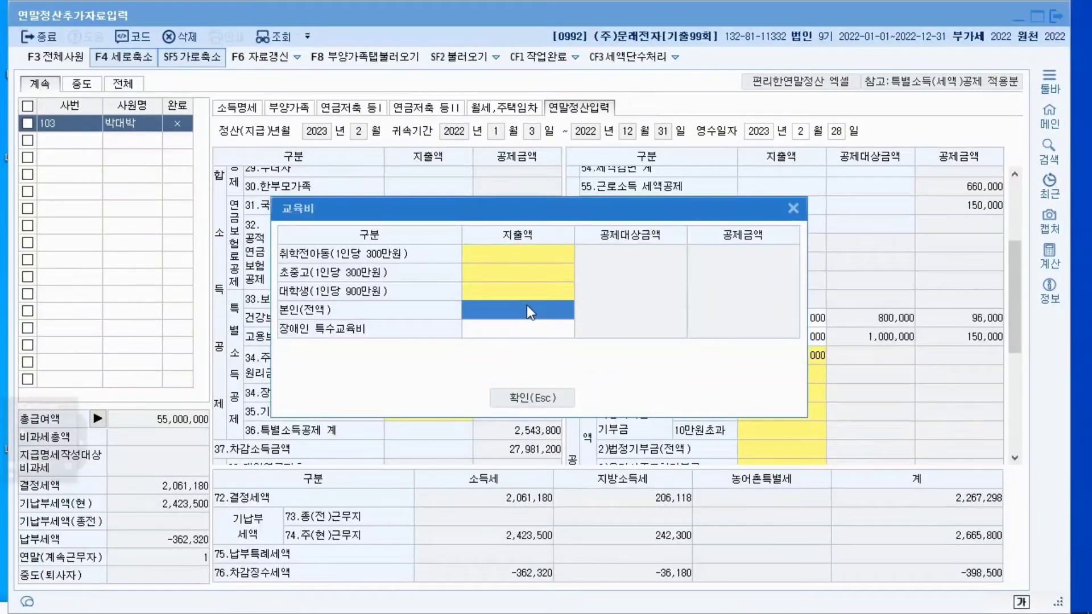
pyautogui.click(526, 306)
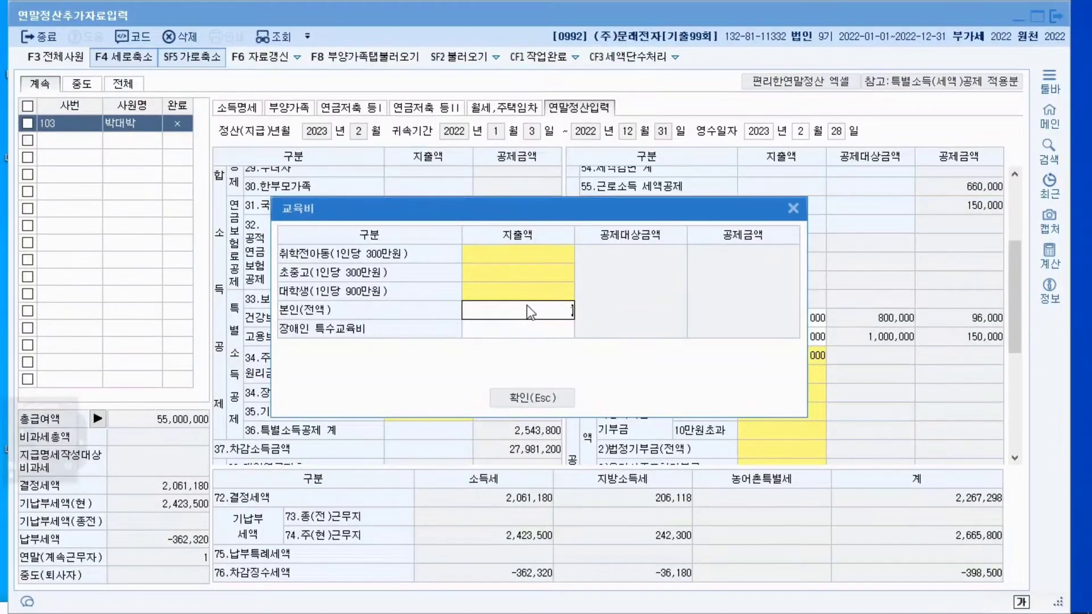
pyautogui.write('1000000')
pyautogui.press('Return')
pyautogui.click(529, 312)
pyautogui.click(529, 311)
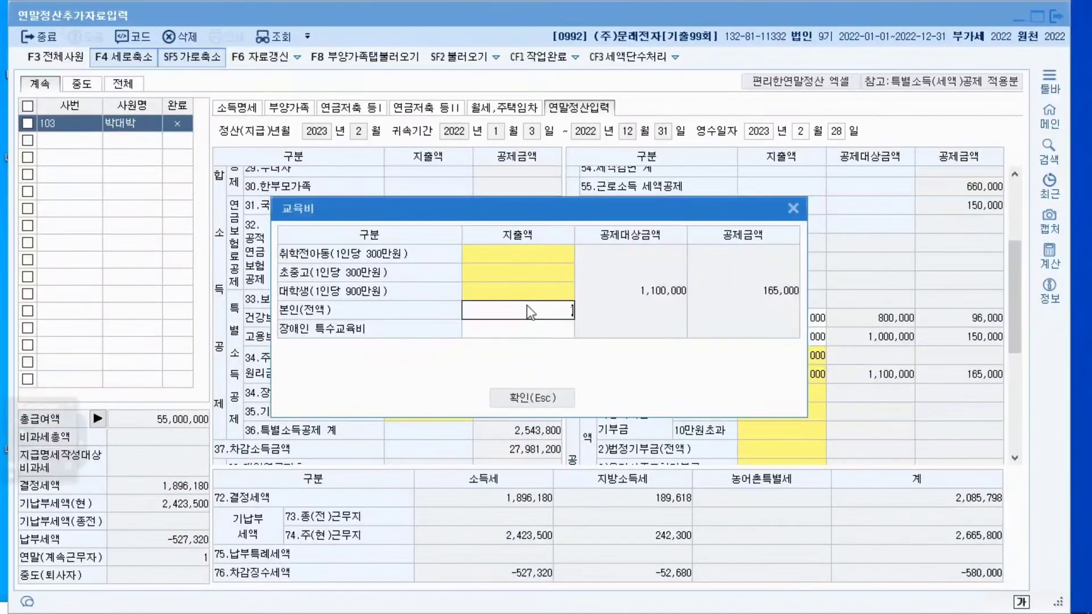
pyautogui.write('11000000')
pyautogui.press('Return')
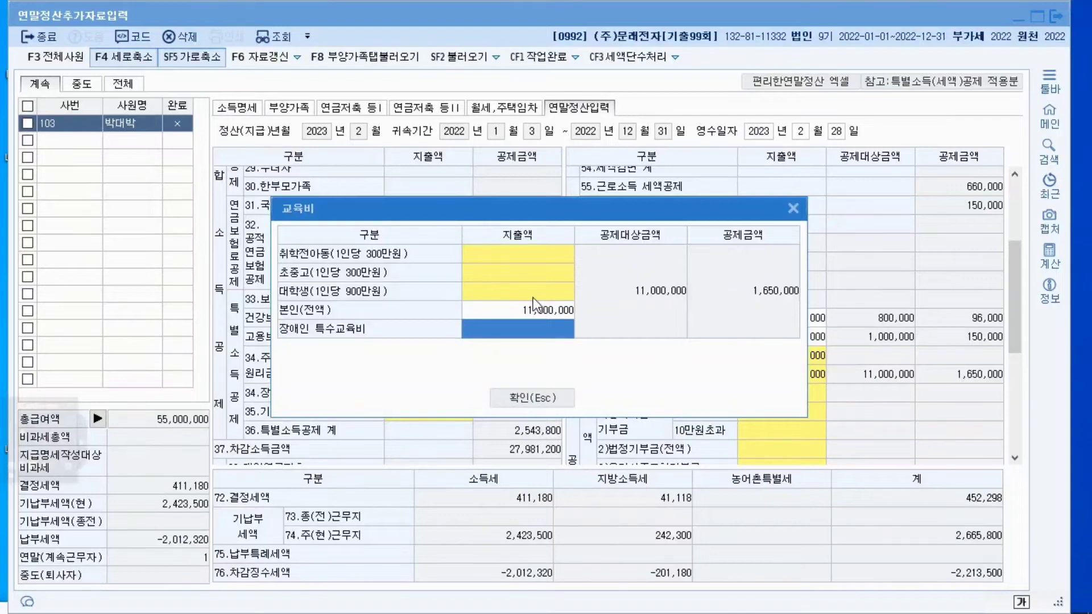
# Enter 800,000 as the first 지출금액 in the 초.중.고 교육비 detail and confirm it.
pyautogui.click(534, 293)
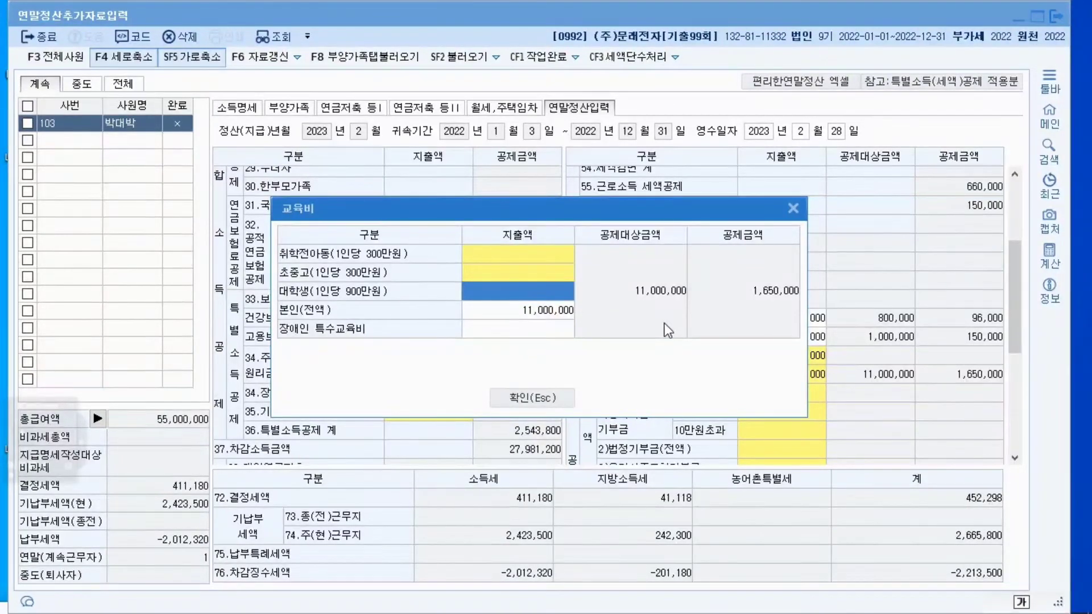
pyautogui.click(557, 276)
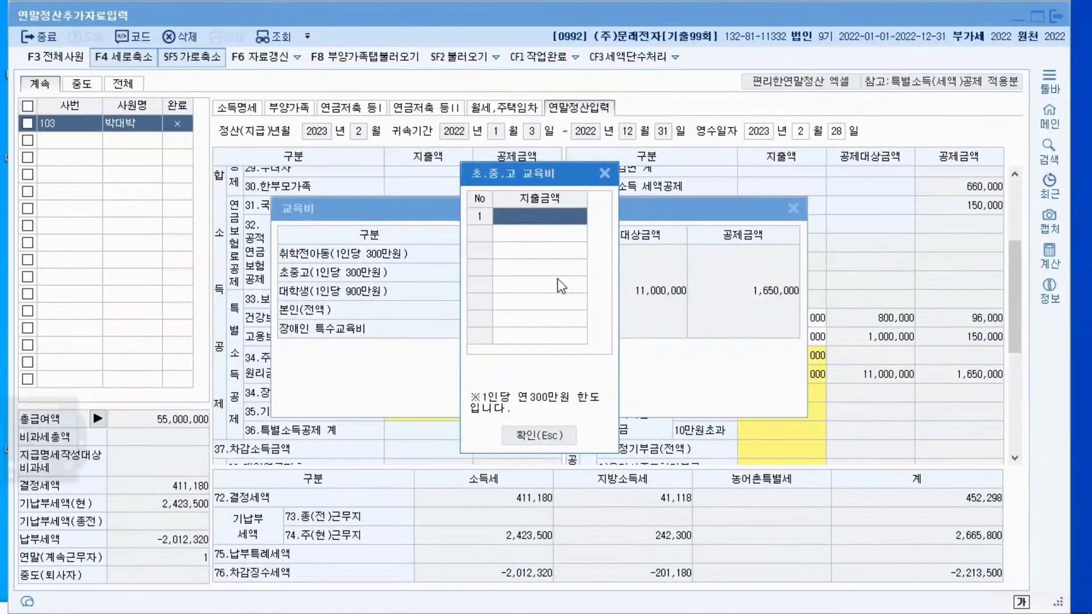
pyautogui.click(606, 172)
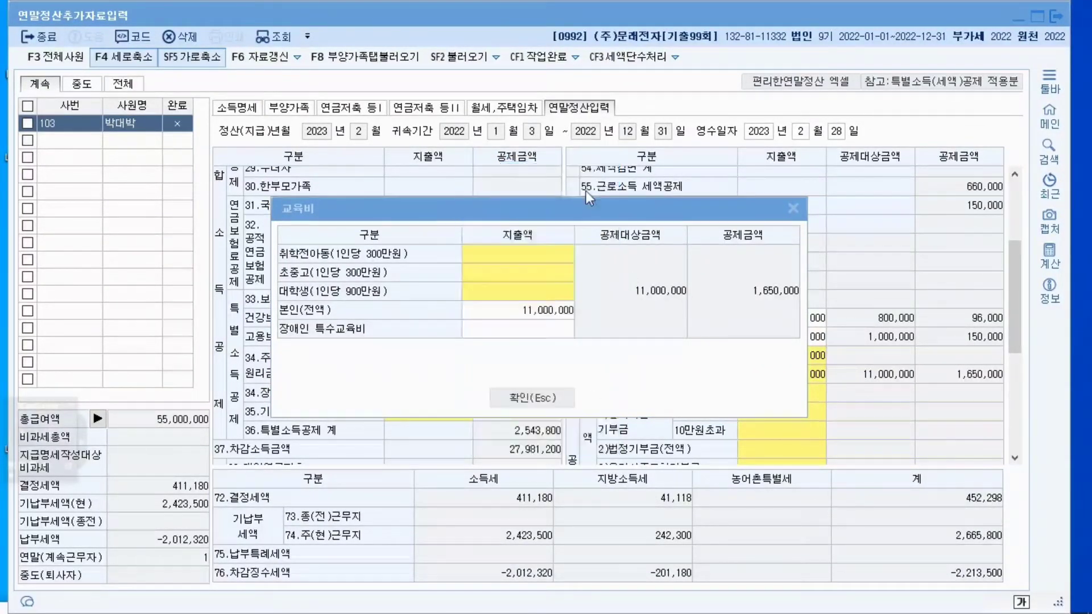
pyautogui.click(522, 272)
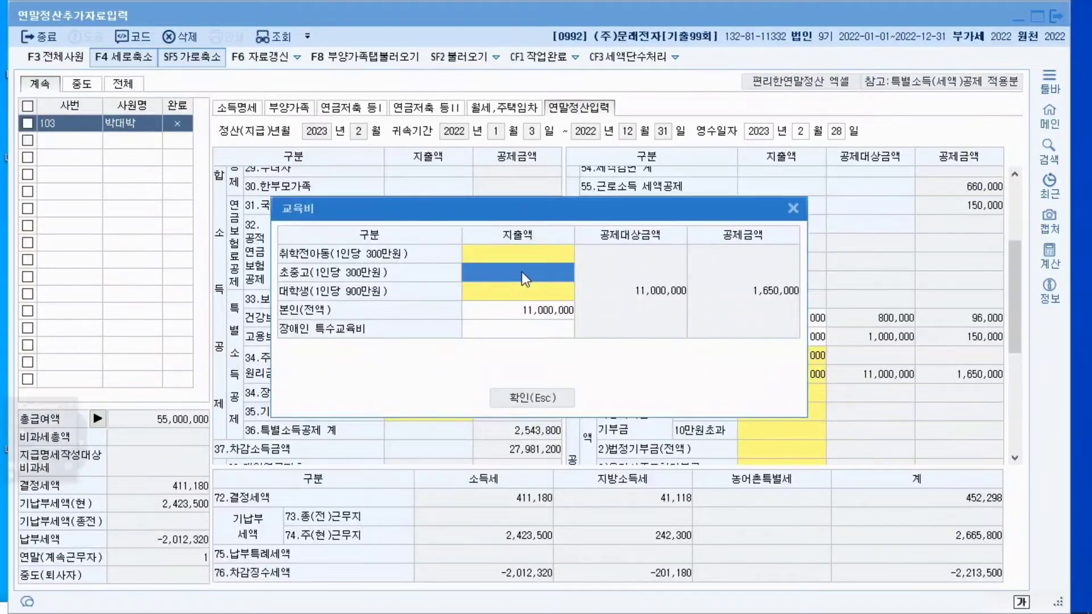
pyautogui.click(521, 272)
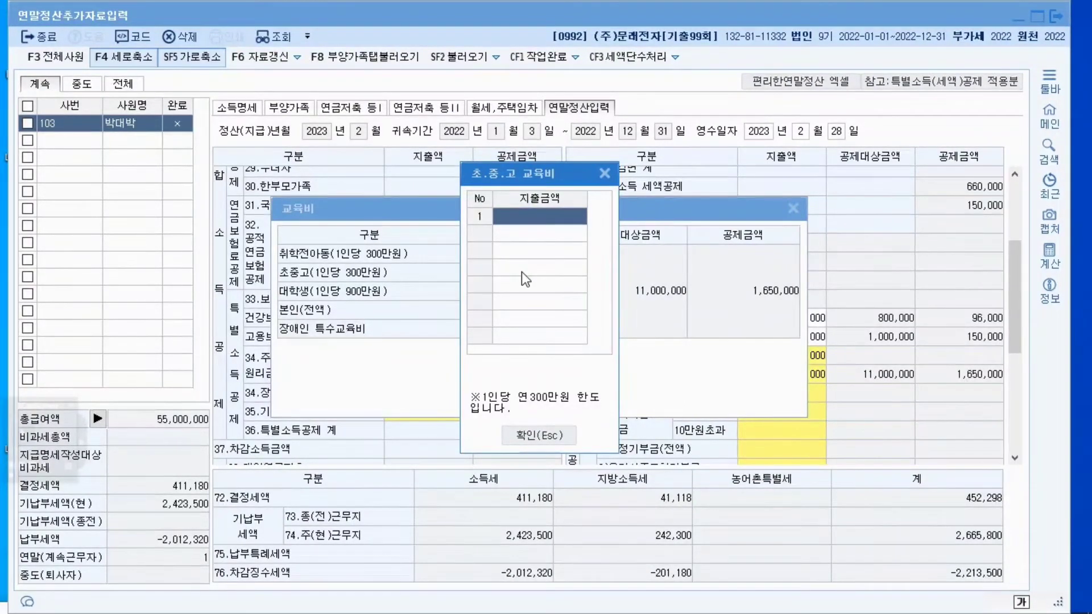
pyautogui.write('800000')
pyautogui.press('Return')
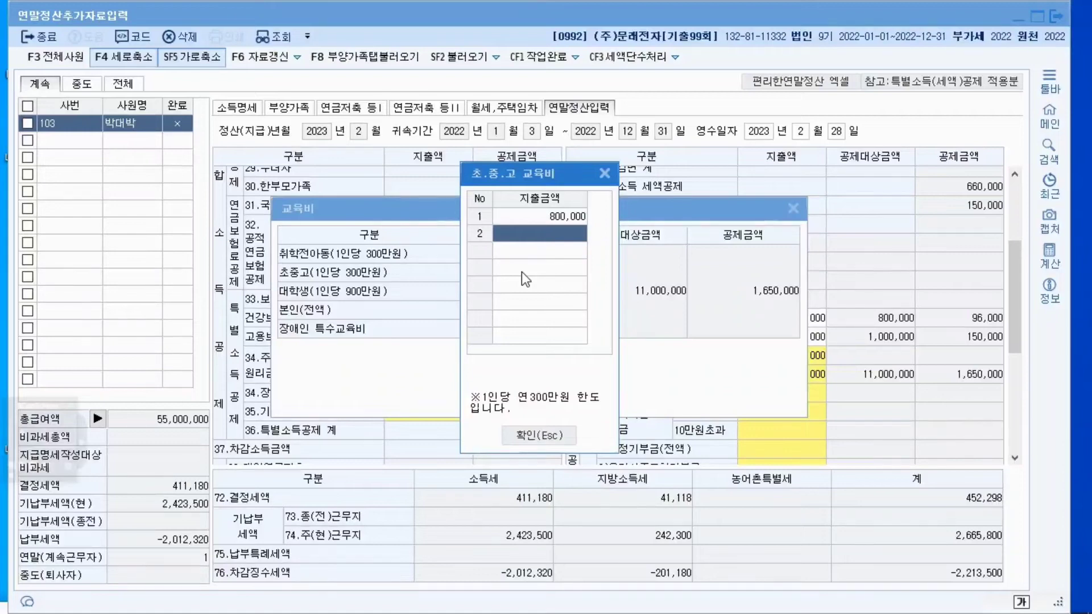
pyautogui.click(533, 437)
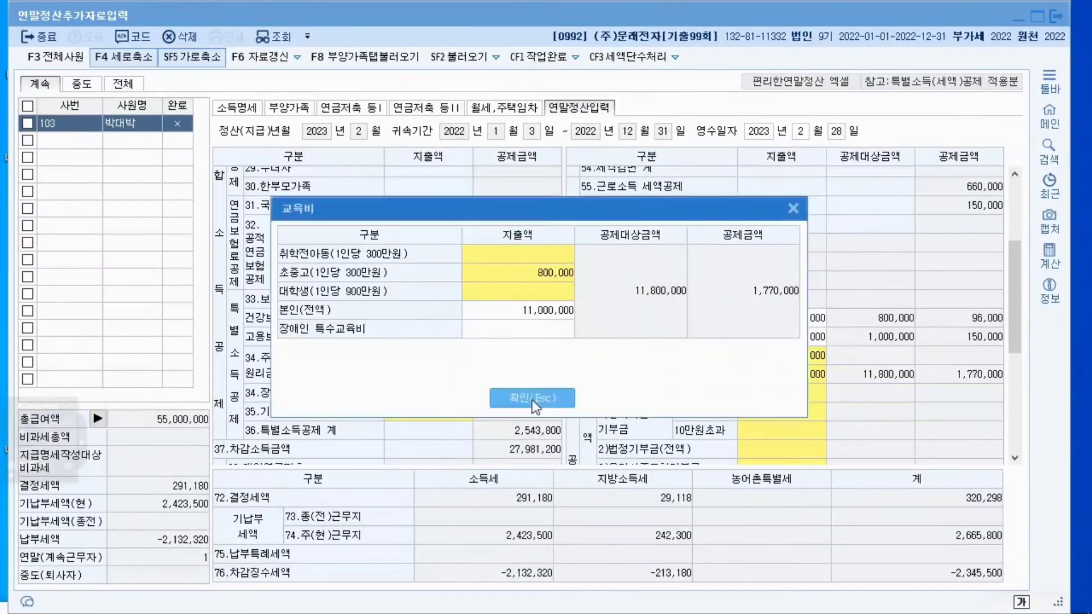
# Set the 장애인 특수교육비 지출액 to 3,000,000 and confirm the 교육비 breakdown.
pyautogui.click(518, 328)
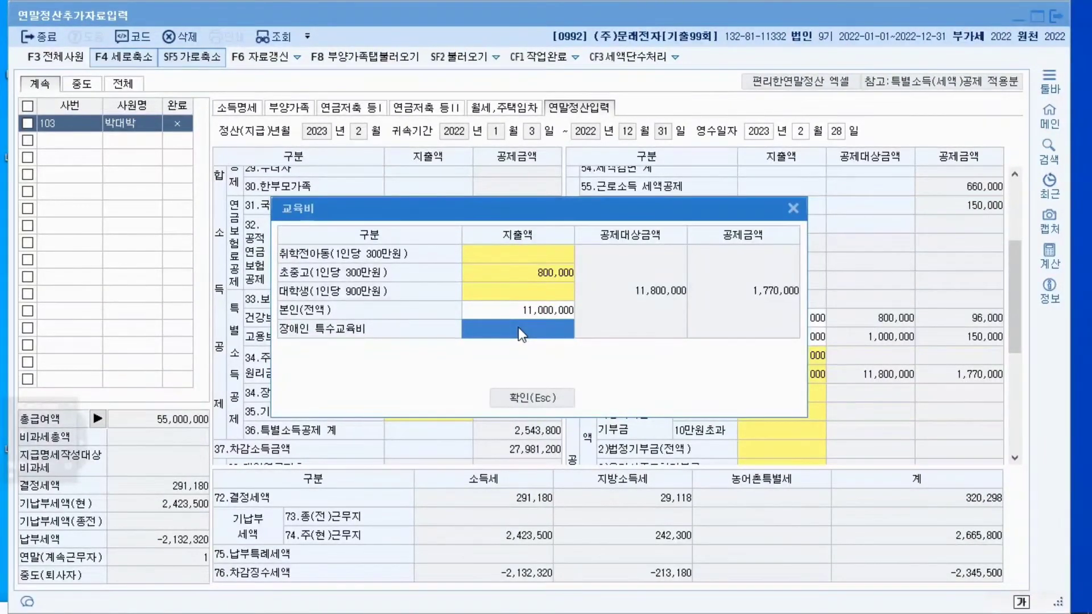
pyautogui.write('3000000')
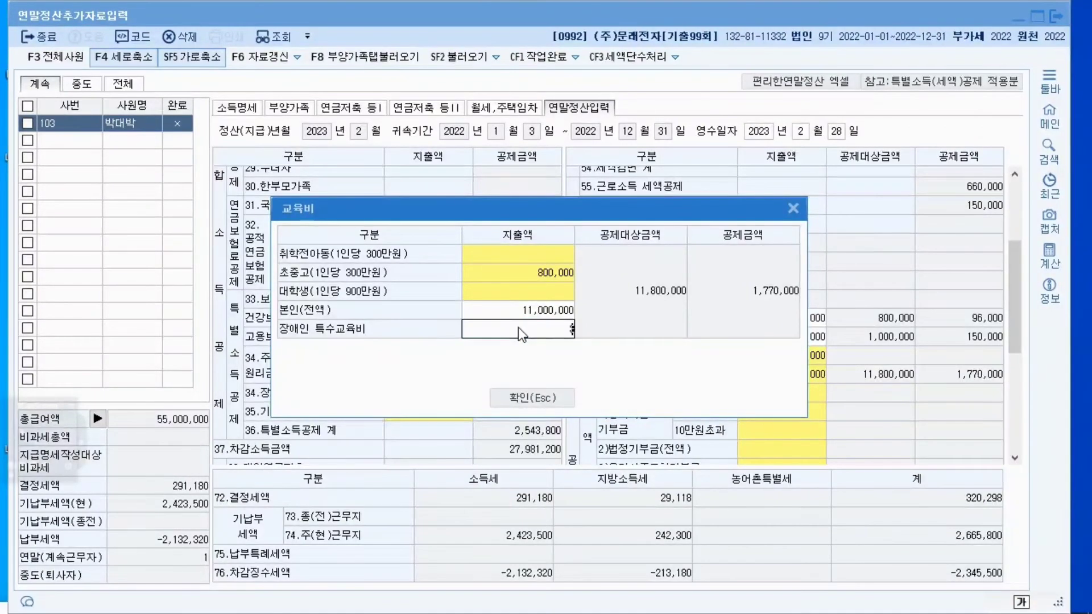
pyautogui.press('Return')
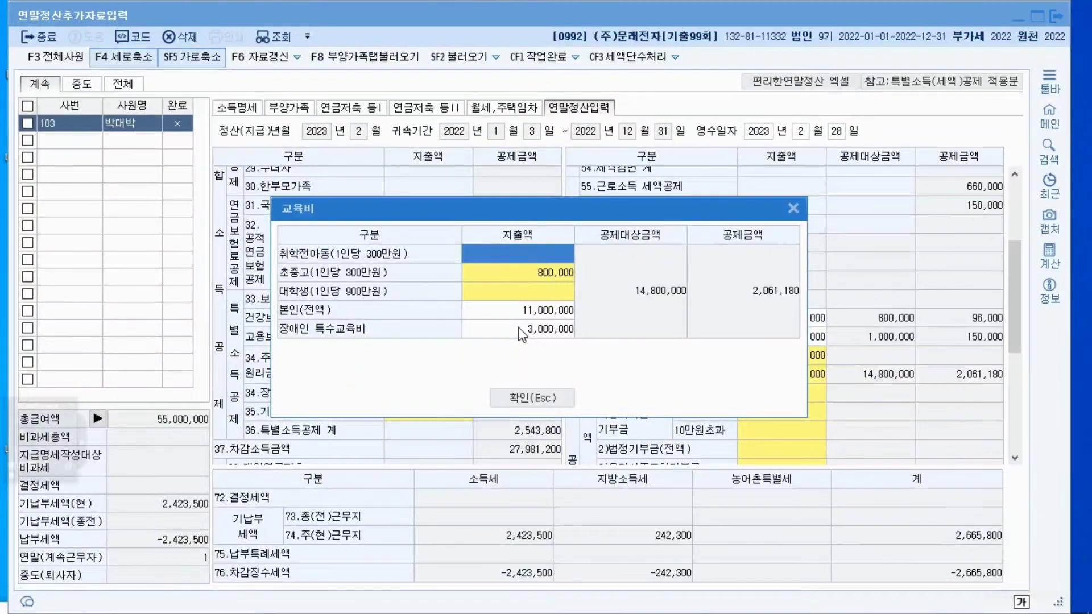
pyautogui.click(548, 399)
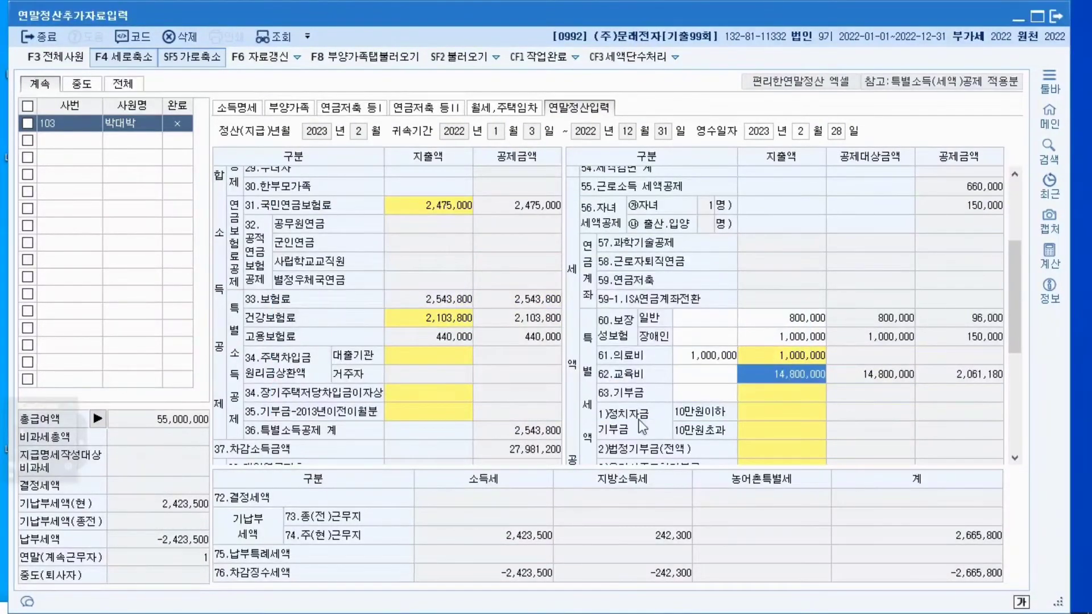
# Open the 63.기부금 breakdown and enter 정치자금 of 100,000 for 10만원 이하 and 50,000 for 10만원 초과.
pyautogui.click(760, 395)
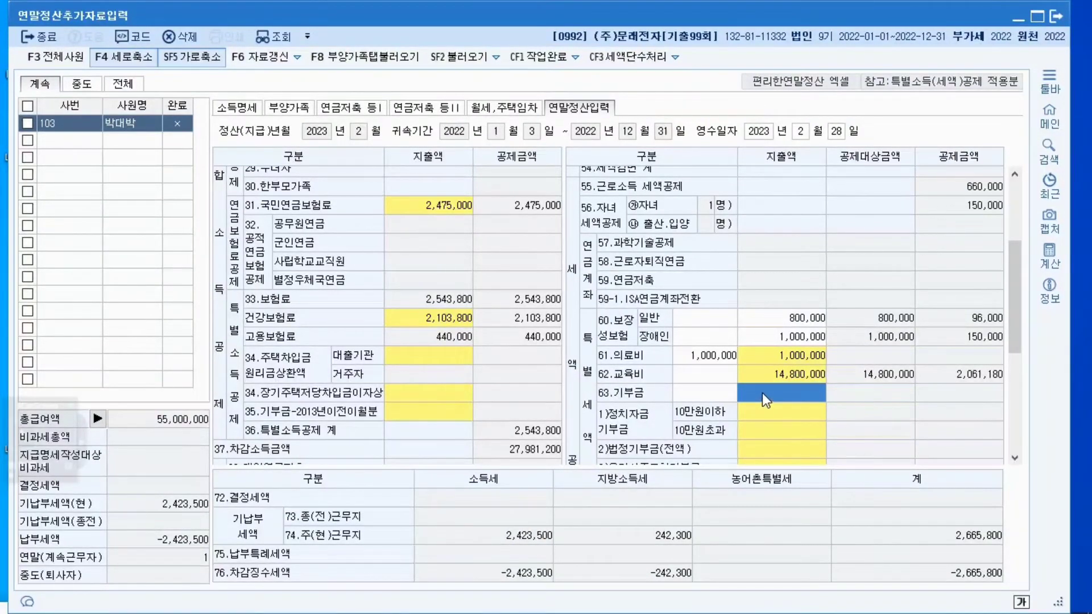
pyautogui.click(762, 394)
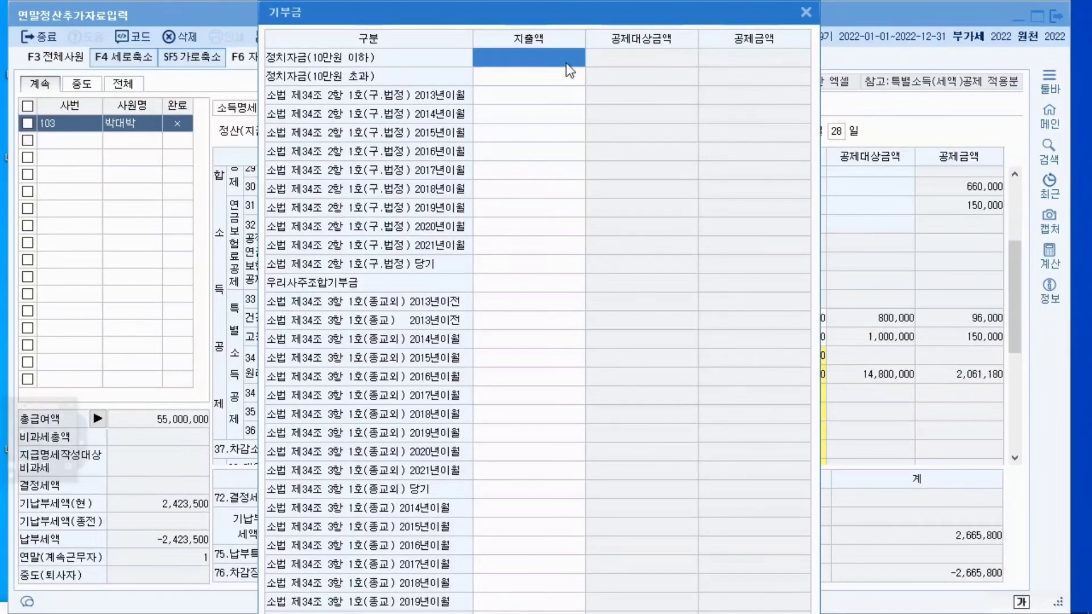
pyautogui.write('10')
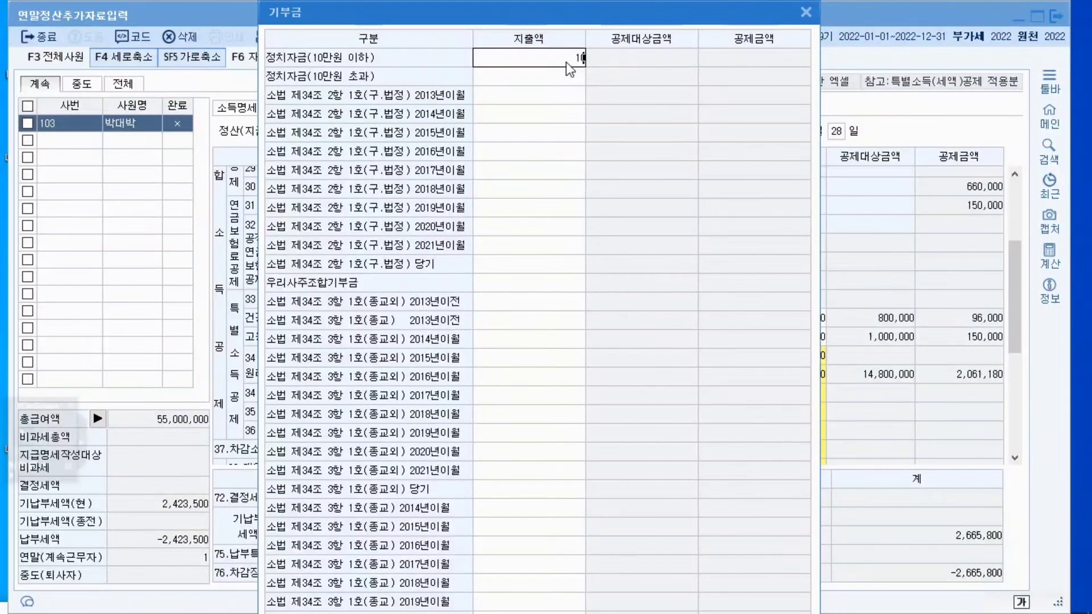
pyautogui.write('0,000')
pyautogui.press('Return')
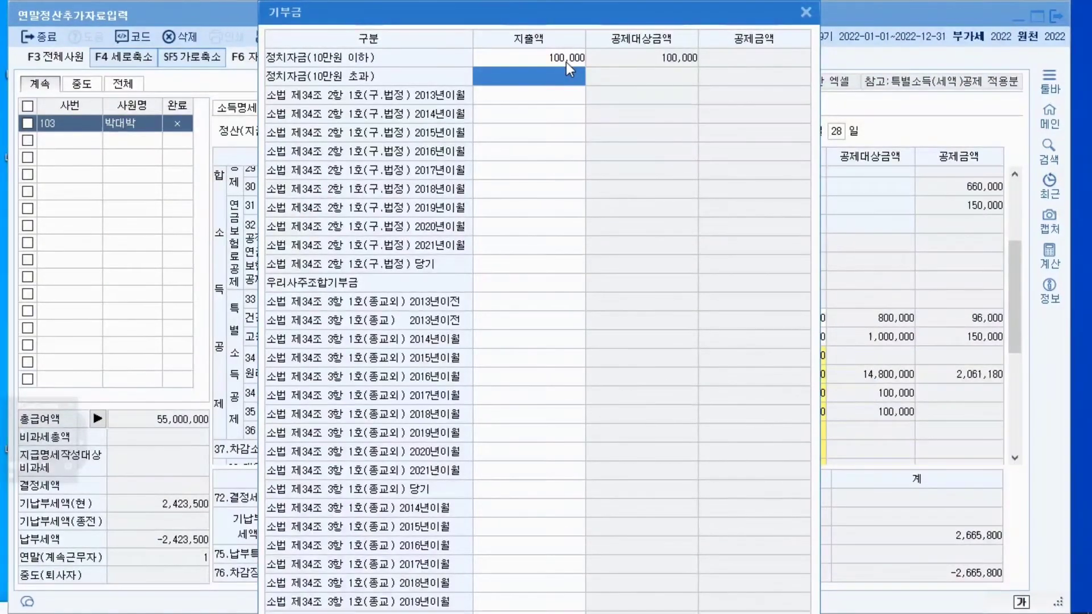
pyautogui.write('50,')
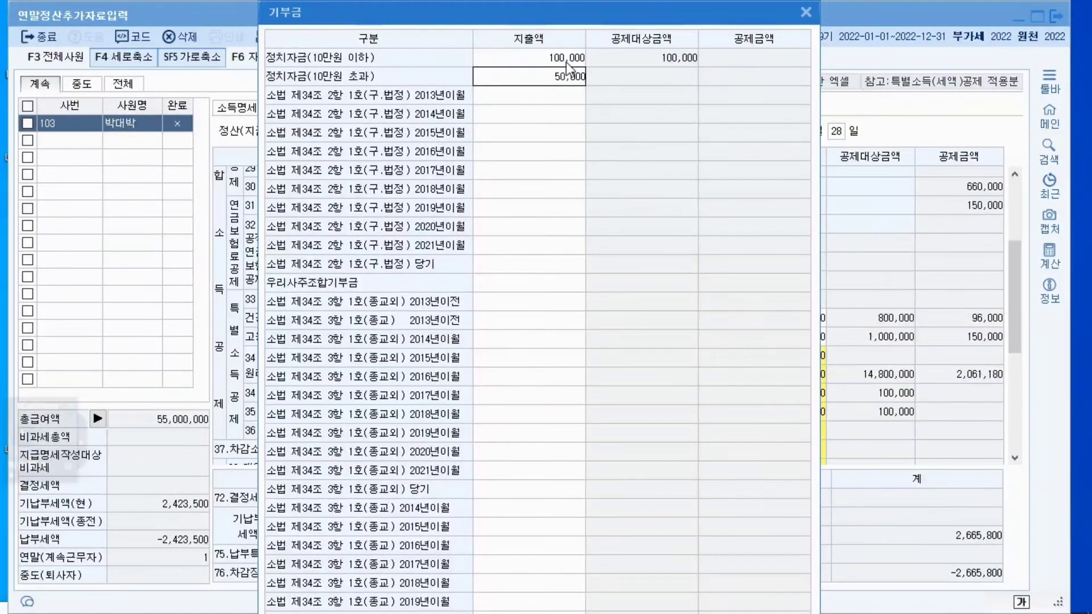
pyautogui.write('000')
pyautogui.press('Return')
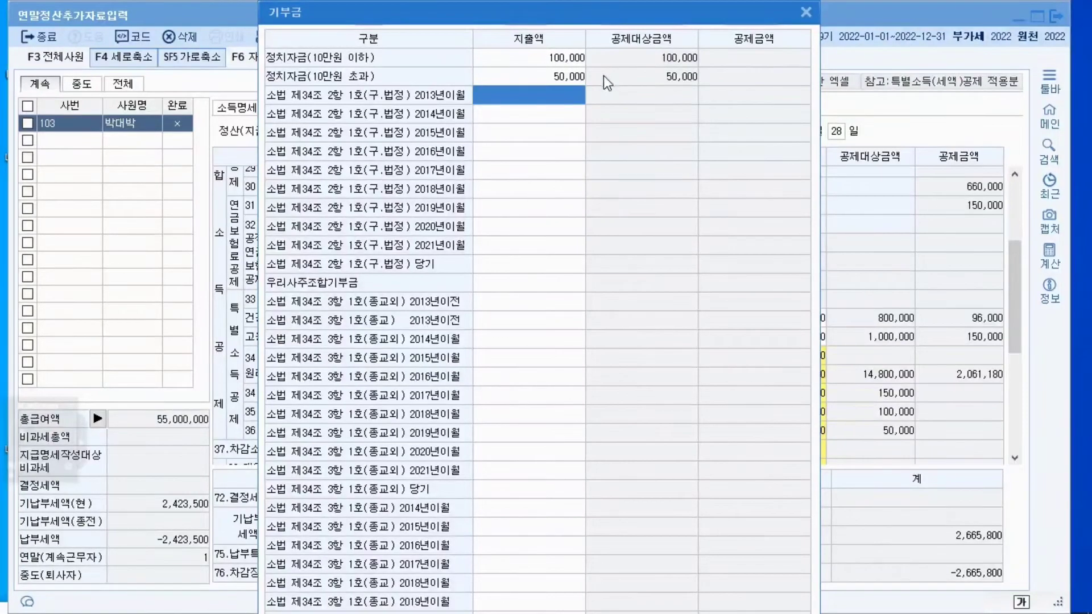
# Set the 소법 제34조 2항 1호(구.법정) 당기 donation to 500,000 and close the 기부금 breakdown.
pyautogui.moveTo(636, 12); pyautogui.dragTo(744, 33)
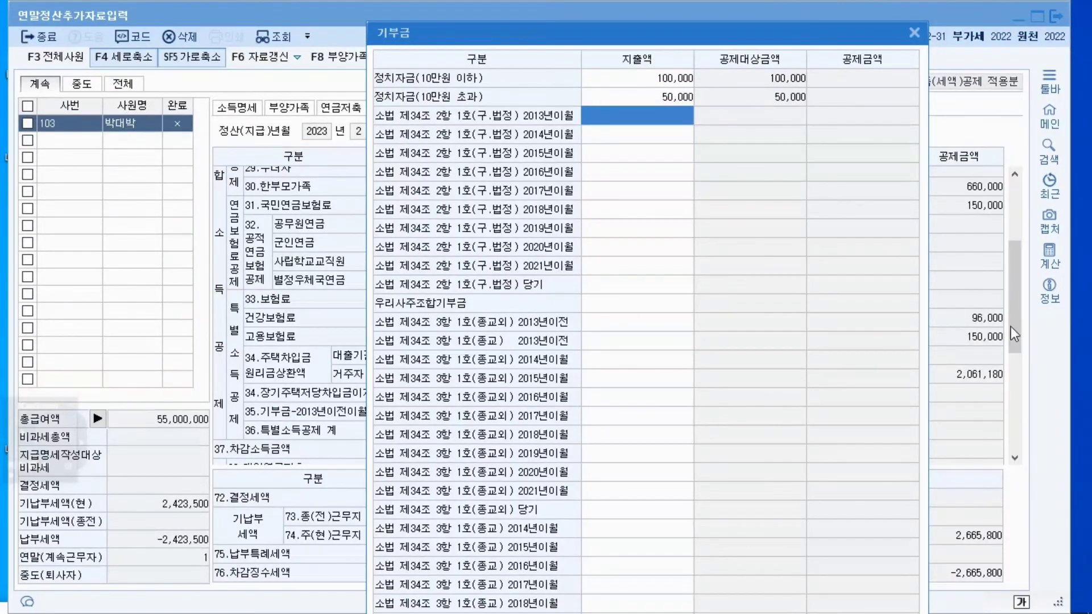
pyautogui.click(647, 301)
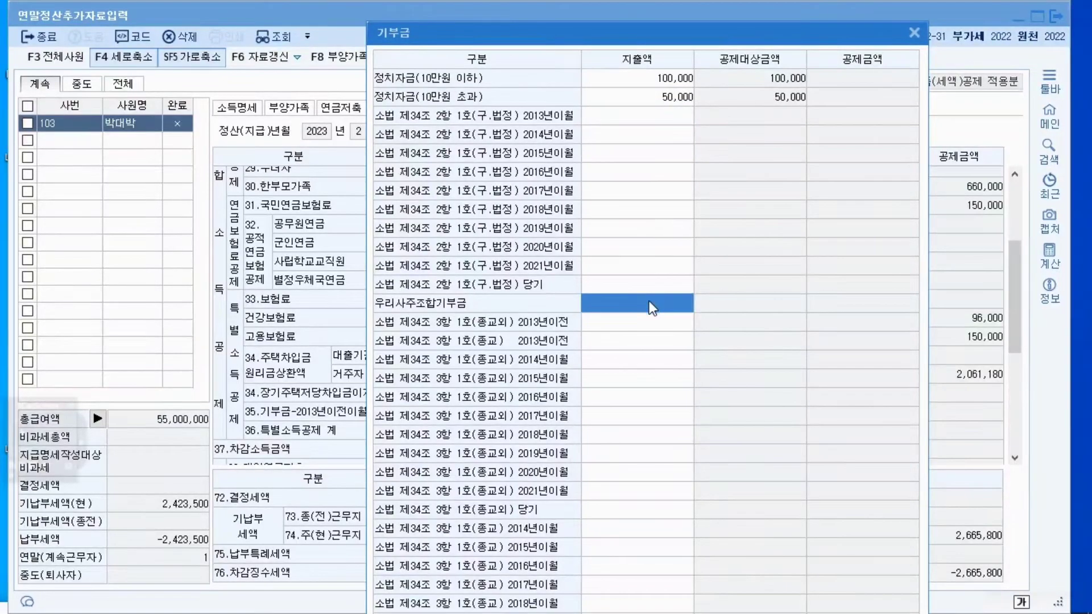
pyautogui.click(617, 284)
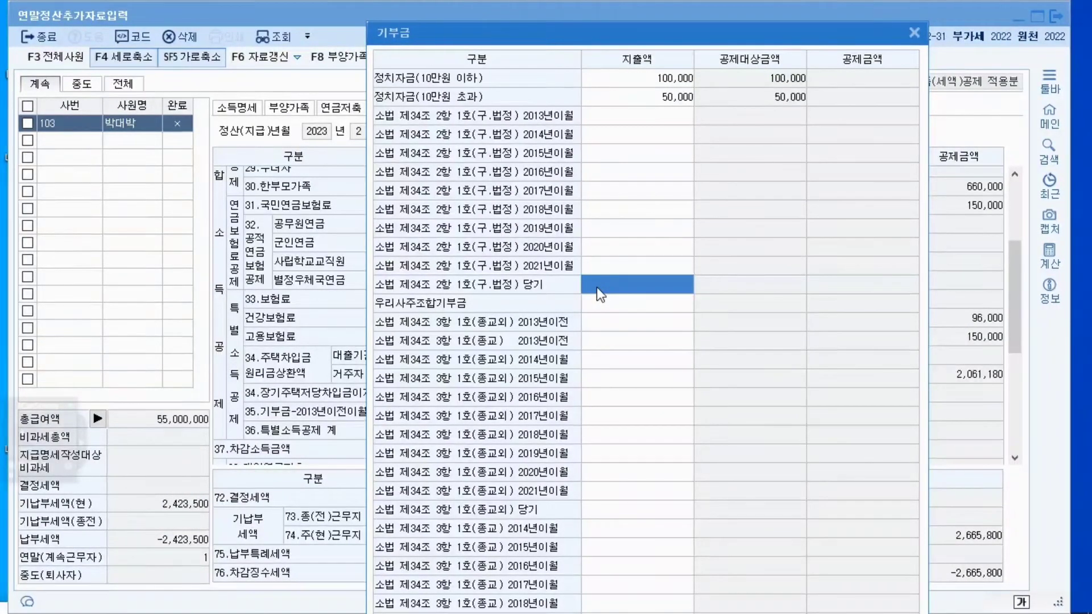
pyautogui.write('5000000')
pyautogui.press('Return')
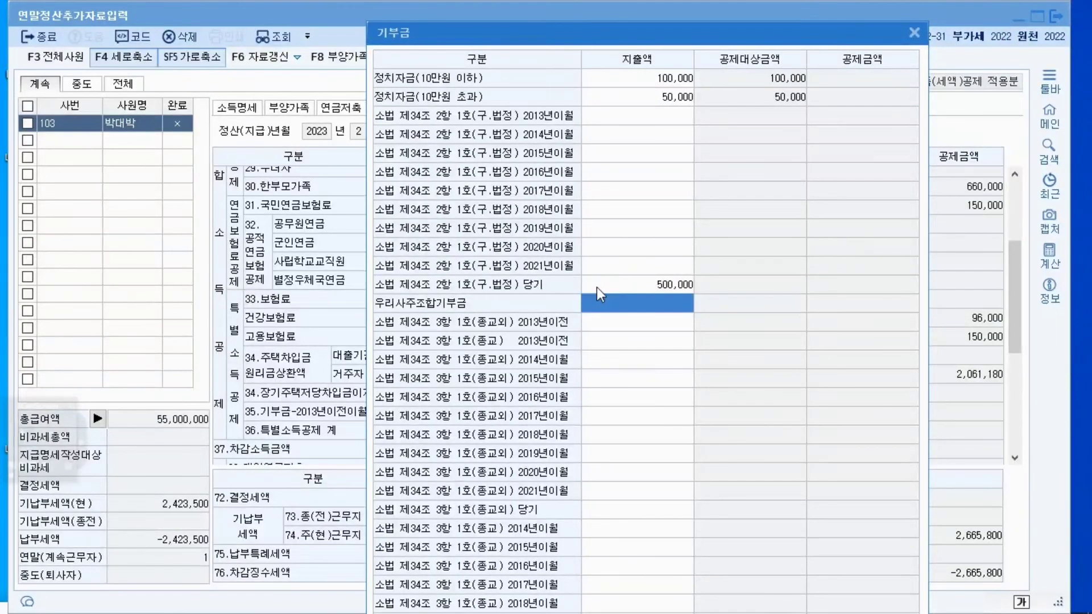
pyautogui.click(914, 33)
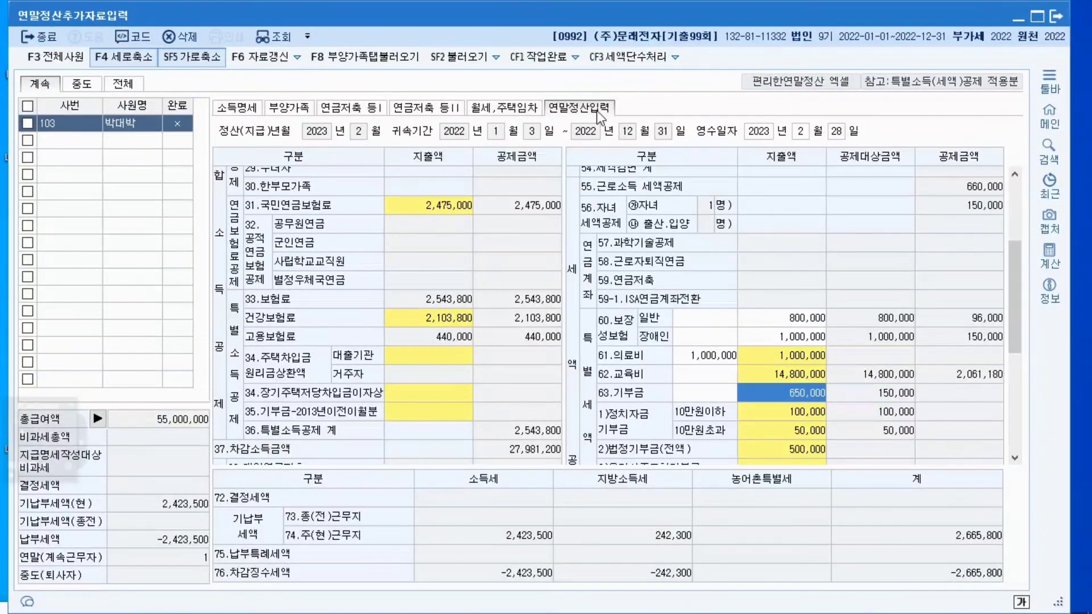
# Start a 월세액 세액공제 명세 entry in 월세,주택임차 with the lessor's name and resident registration number.
pyautogui.click(515, 108)
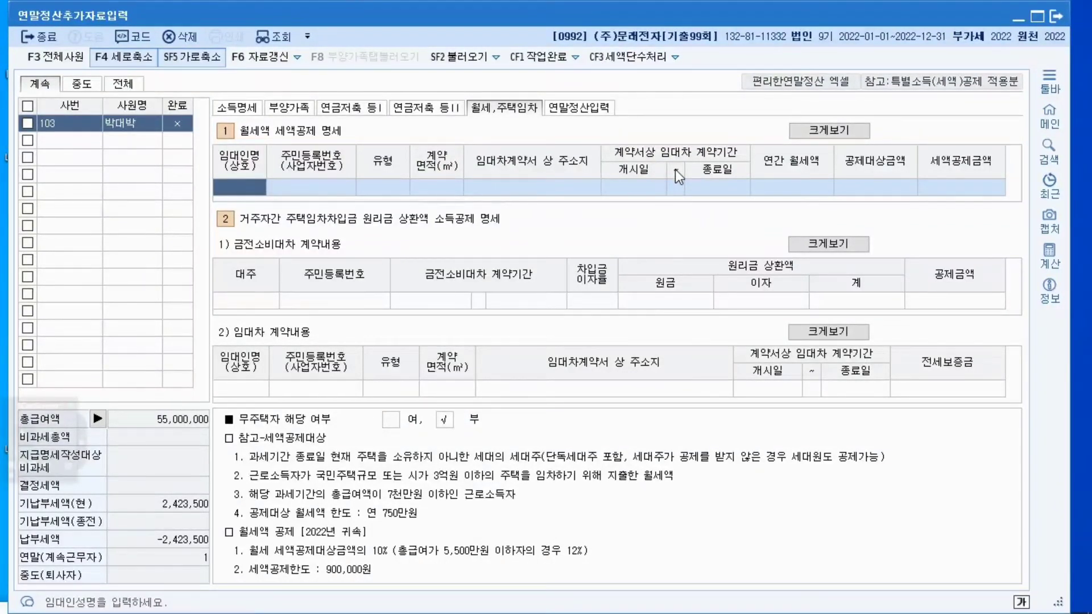
pyautogui.write('김조')
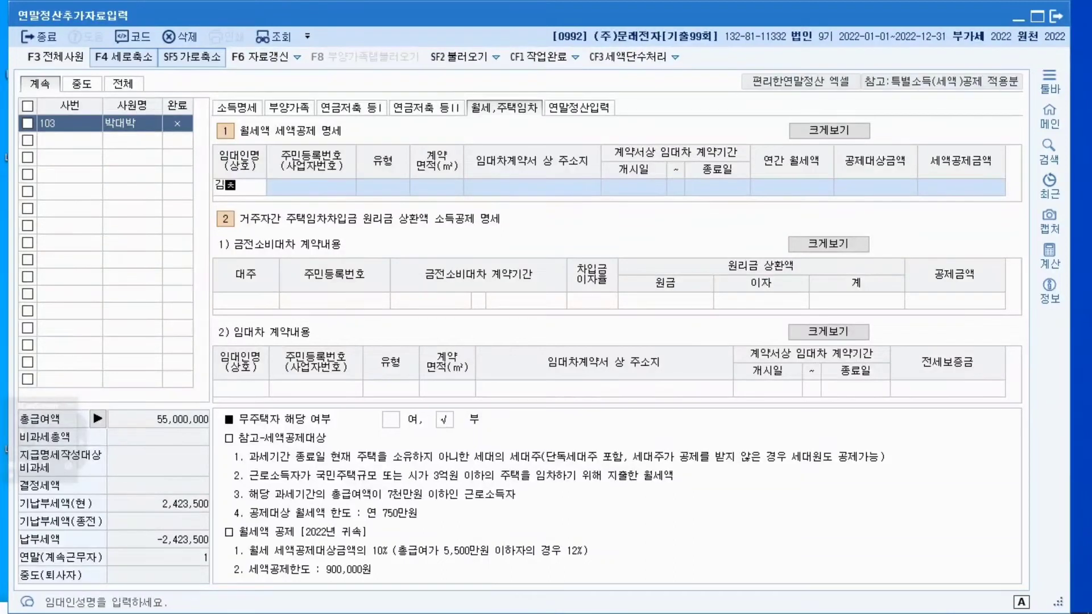
pyautogui.write('명')
pyautogui.press('Return')
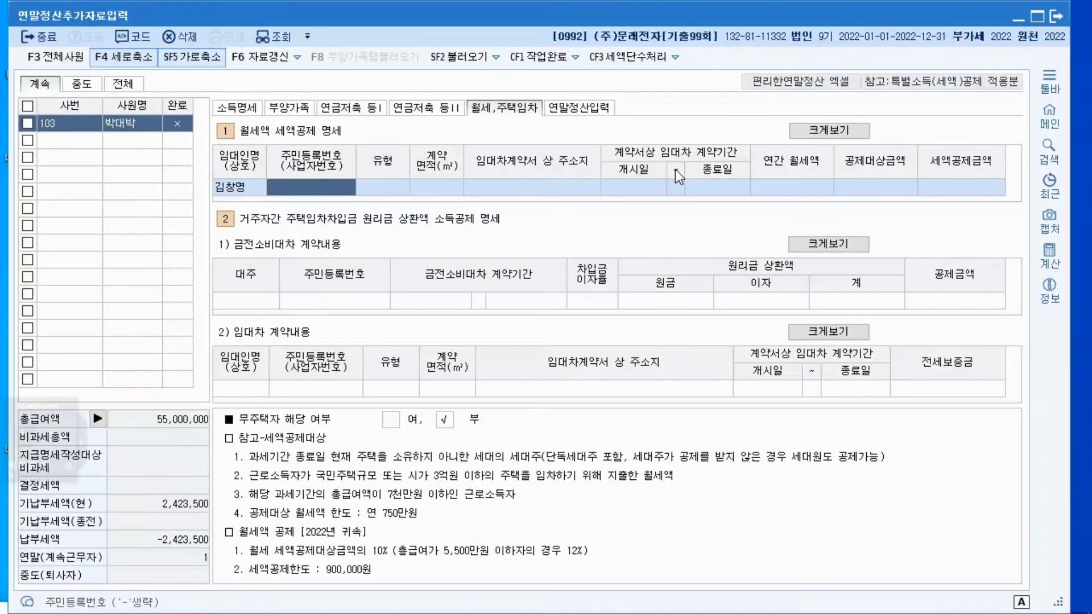
pyautogui.write('760227')
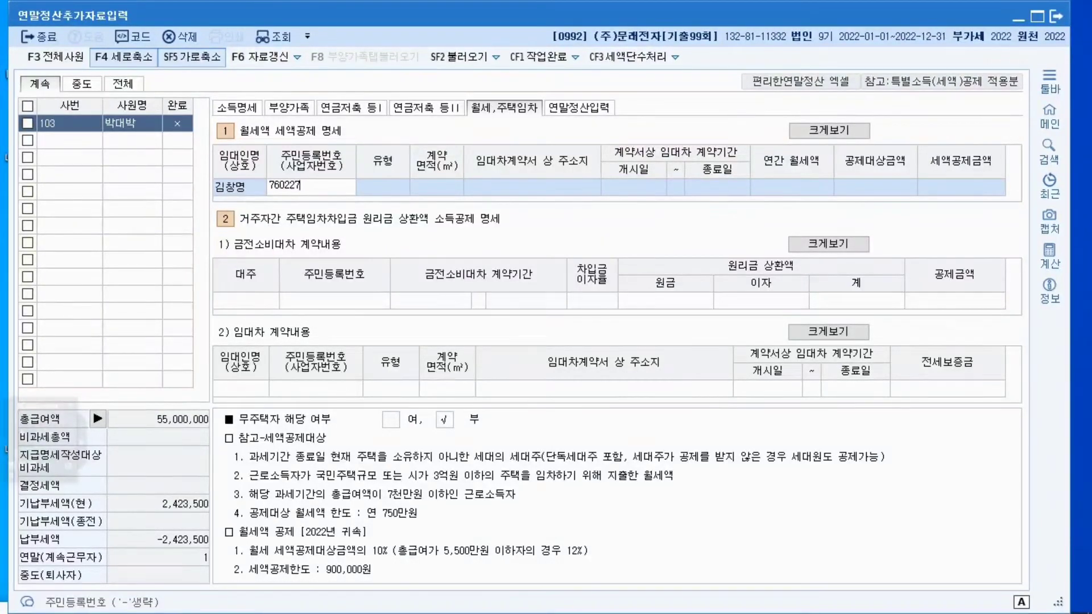
pyautogui.write('1234561')
pyautogui.press('Return')
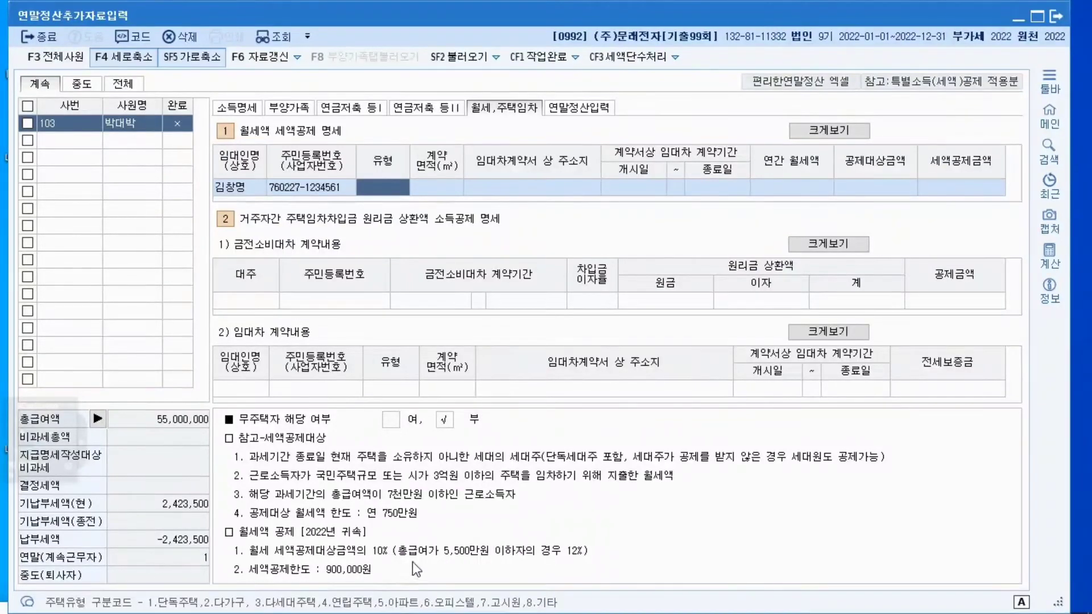
# Set the rental entry's 유형 to 5 (아파트) and its 계약면적 to 84 ㎡.
pyautogui.write('5')
pyautogui.press('Return')
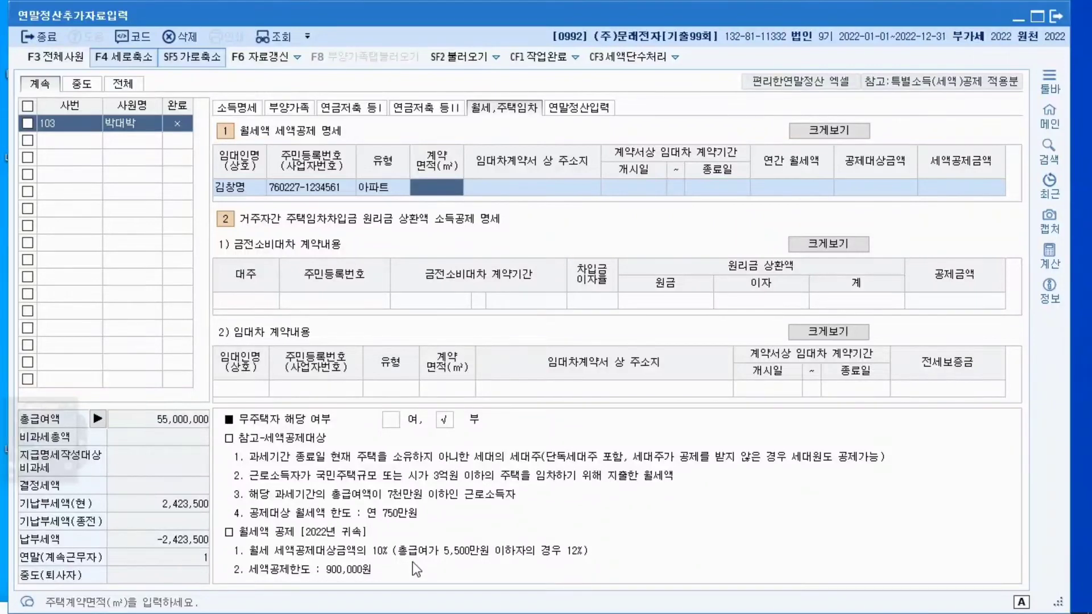
pyautogui.write('84')
pyautogui.press('Return')
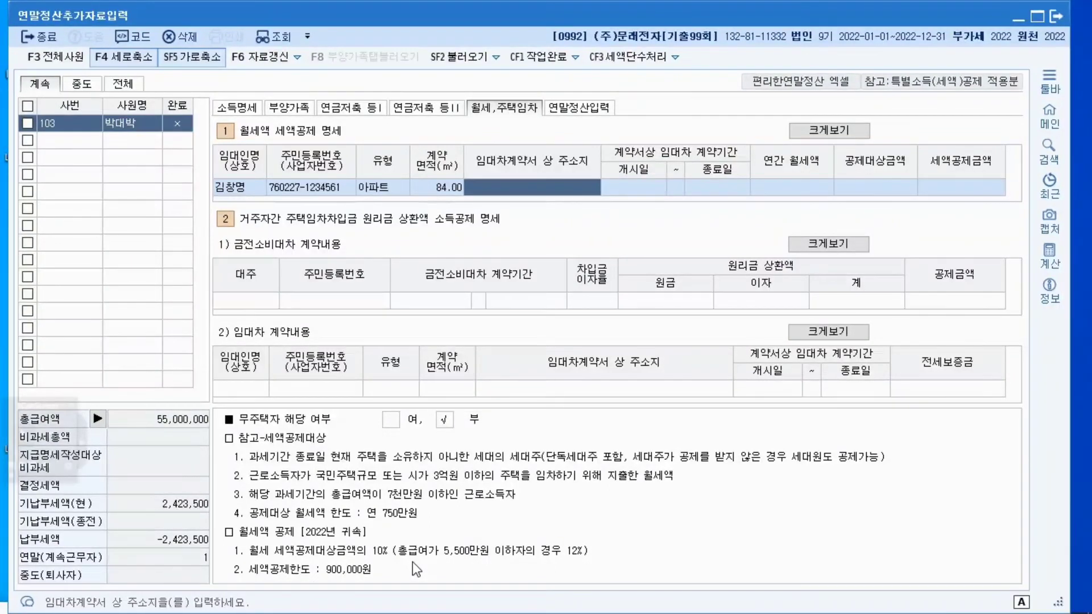
# Enter the rented home's address in the 임대차계약서 상 주소지 field of the 월세액 entry.
pyautogui.write('서울')
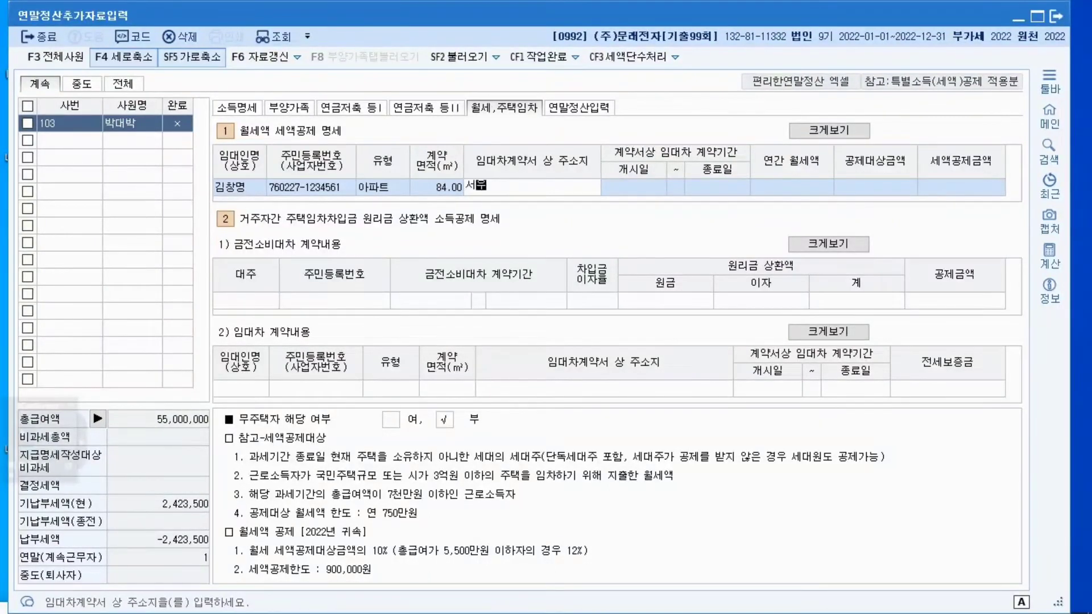
pyautogui.write('ㅅ')
pyautogui.write('ㅣ ㄱ')
pyautogui.write('ㅜ로구')
pyautogui.write(' 구로동')
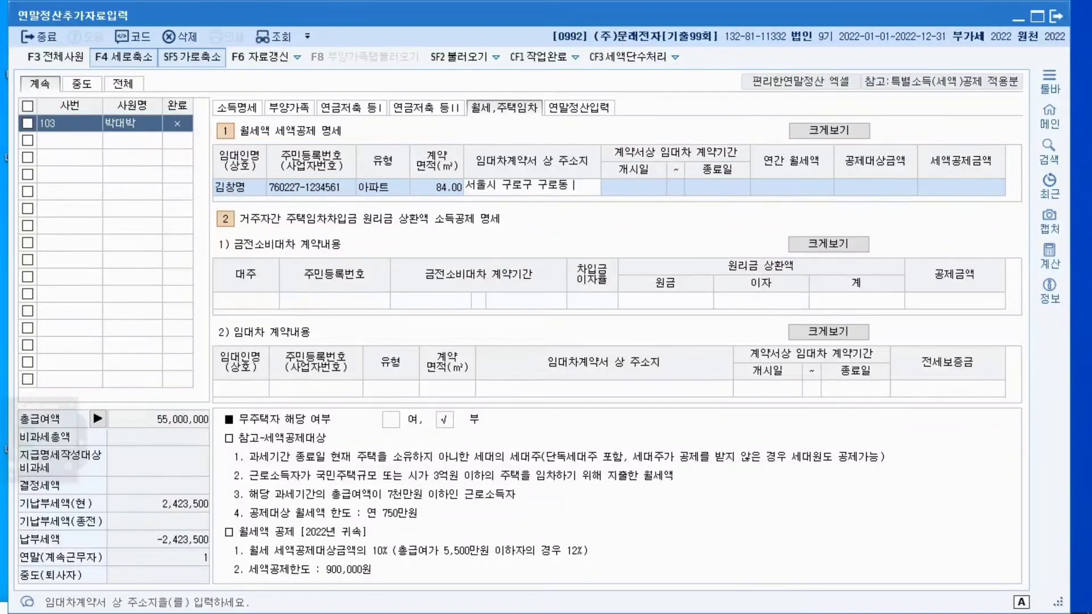
pyautogui.write(' 999')
pyautogui.press('Return')
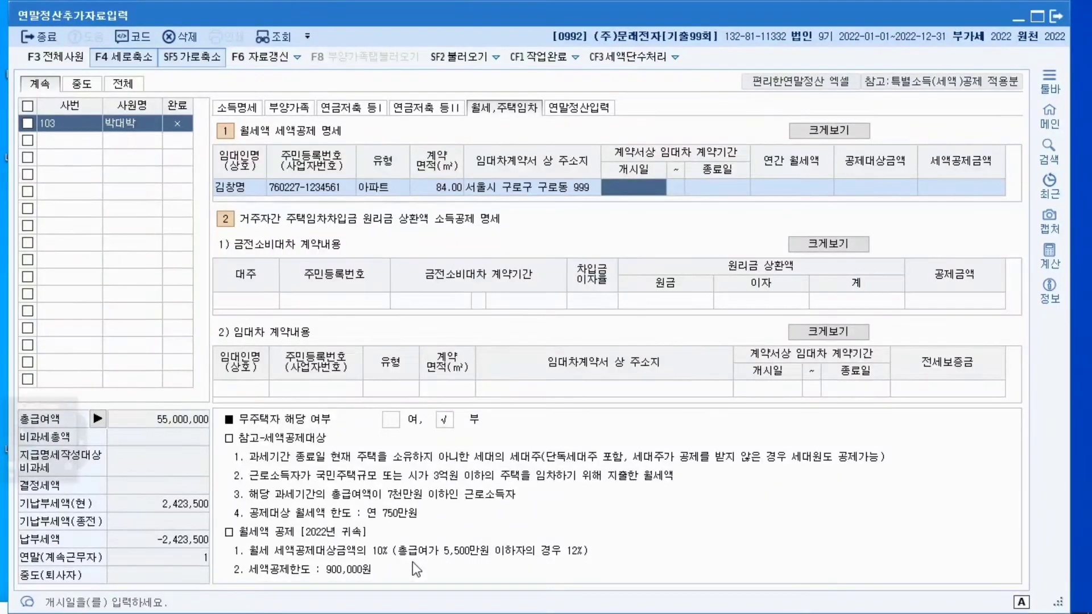
# Set the lease contract period from 2021-04-01 to 2023-03-31 in the 월세액 entry.
pyautogui.write('2021-')
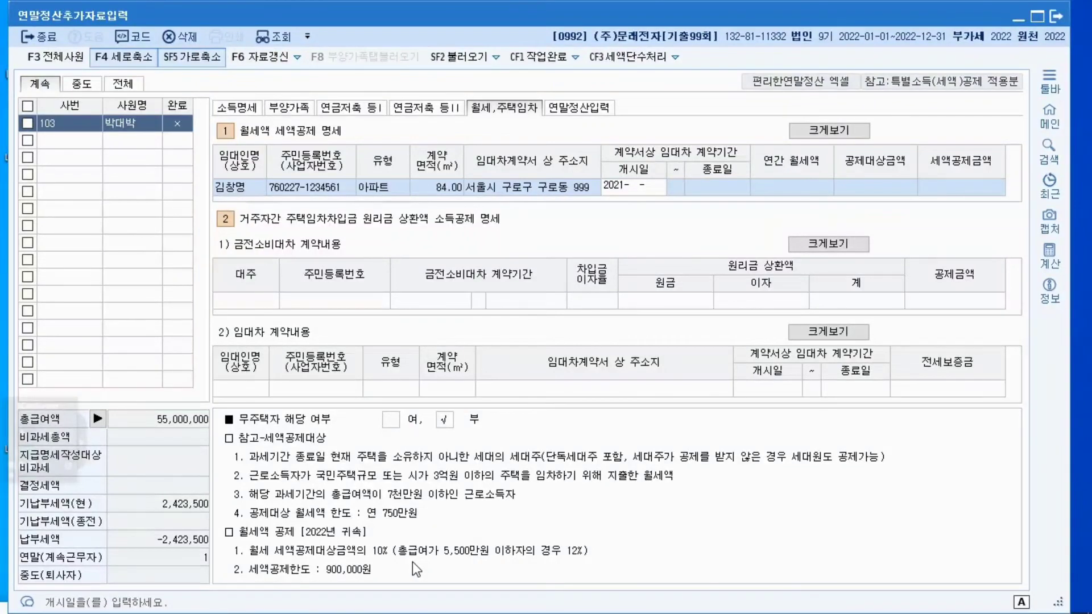
pyautogui.write('04-01')
pyautogui.press('Return')
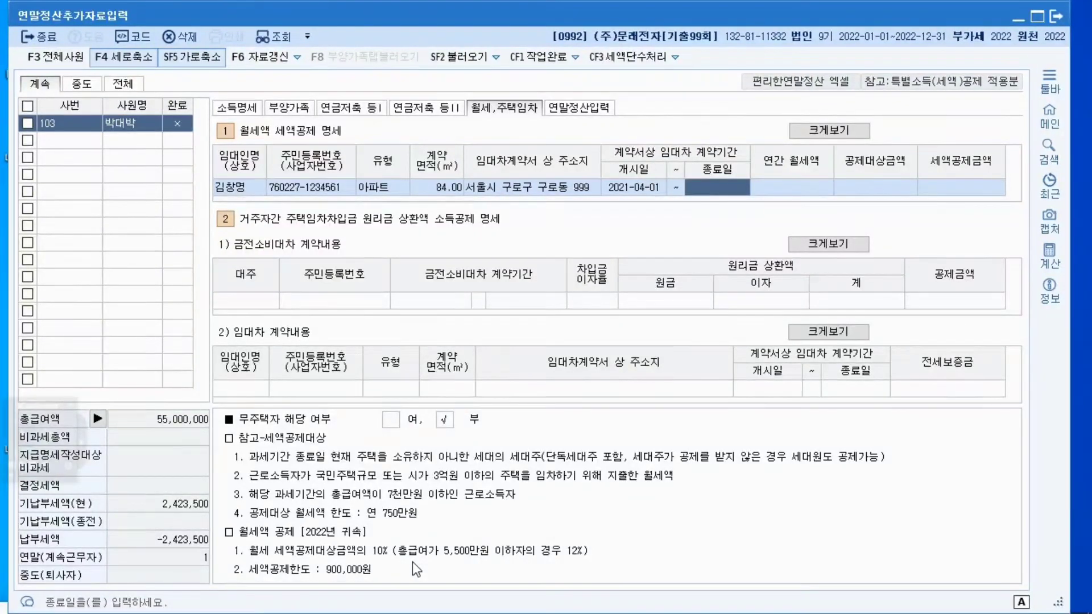
pyautogui.write('2023-')
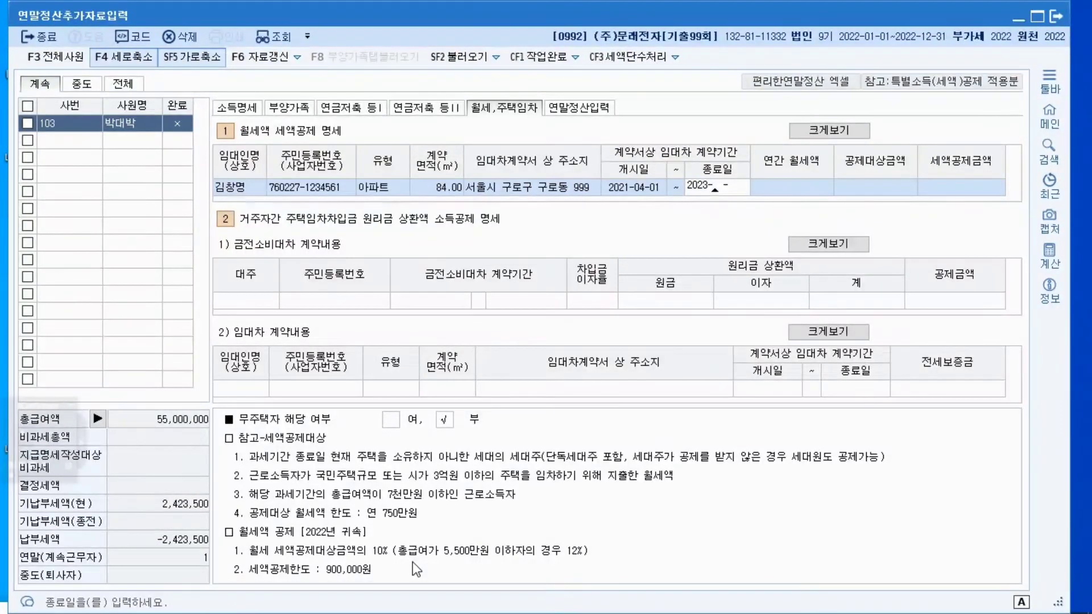
pyautogui.write('03-31')
pyautogui.press('Return')
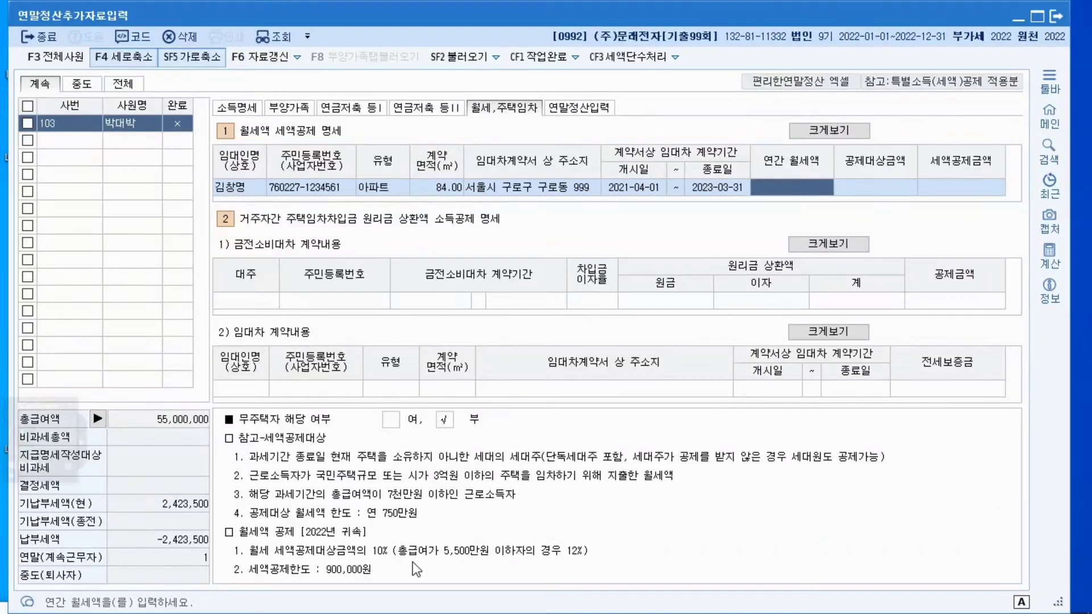
# Set the 연간 월세액 to 8,400,000 and return to the completed rental entry.
pyautogui.write('8400000')
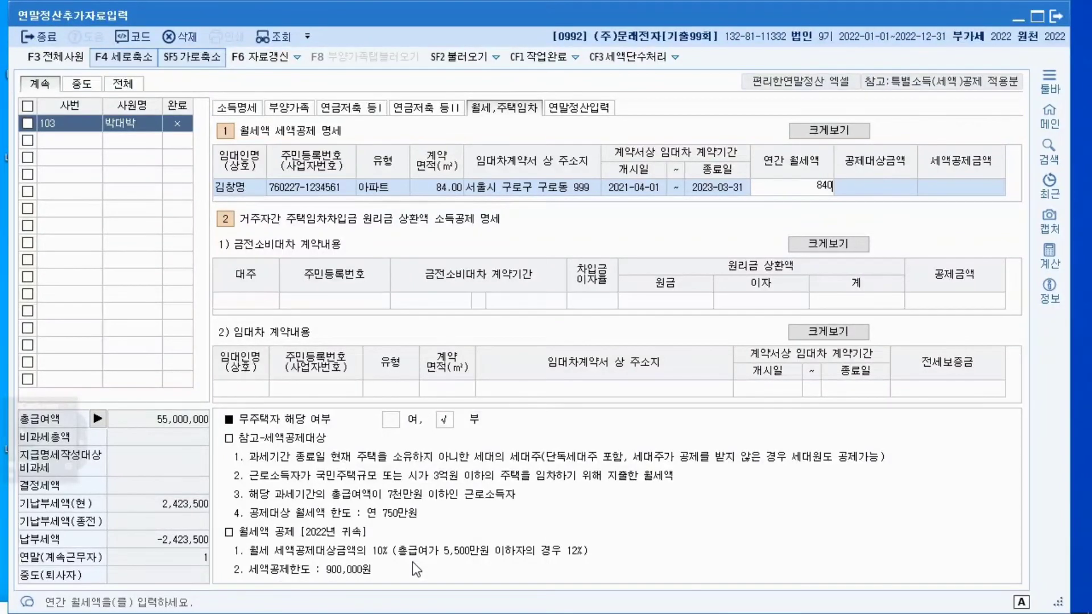
pyautogui.press('Return')
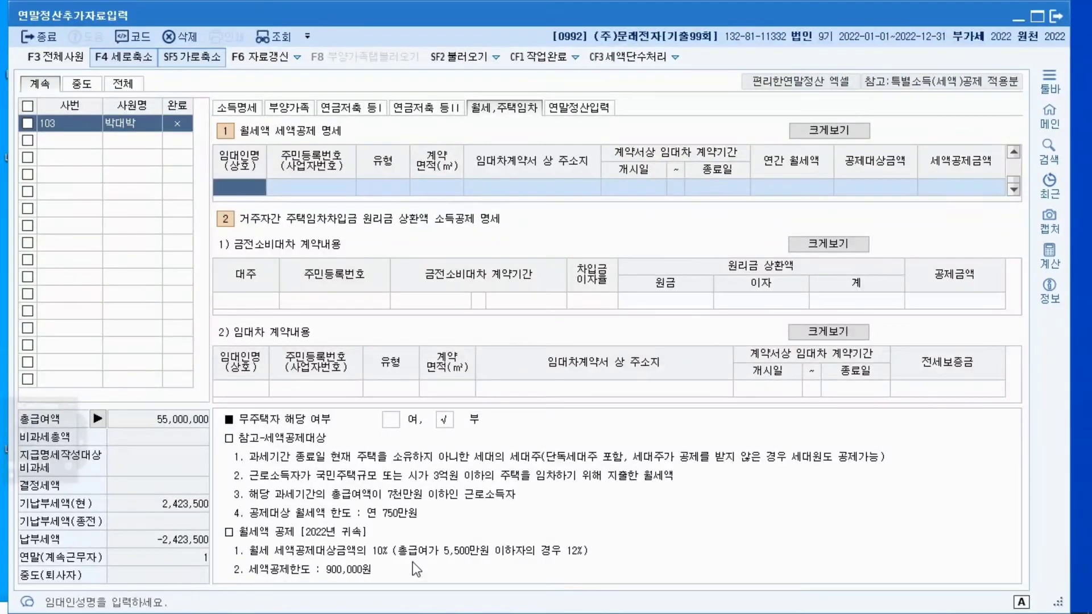
pyautogui.press('Up')
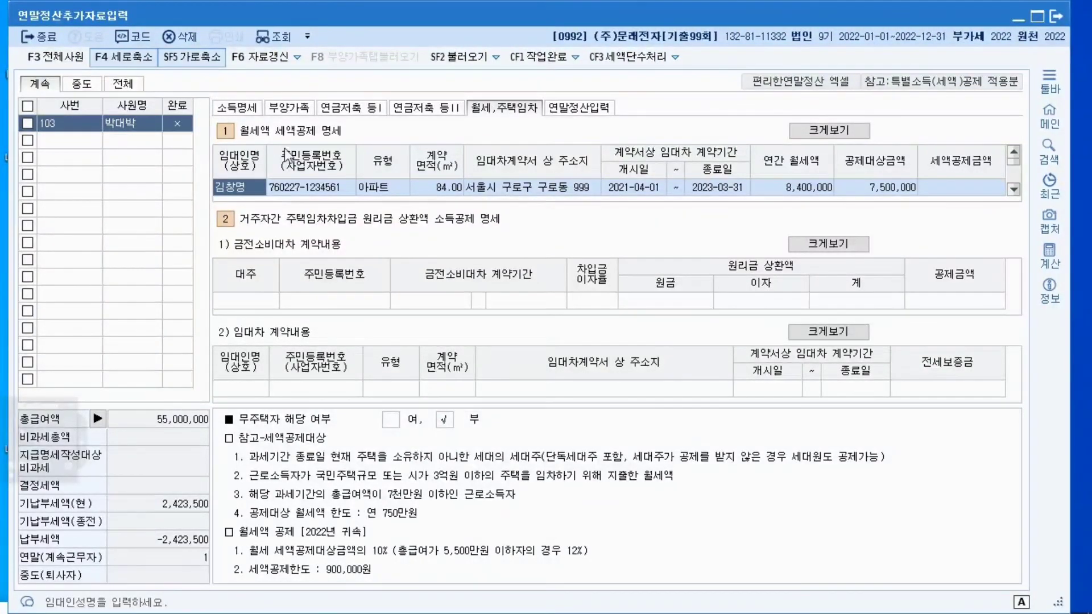
# Open the 42.신용카드 등 사용액 breakdown in 연말정산입력 and enter 500,000 for 전통시장 사용분 and 300,000 for 대중교통 사용분.
pyautogui.click(575, 110)
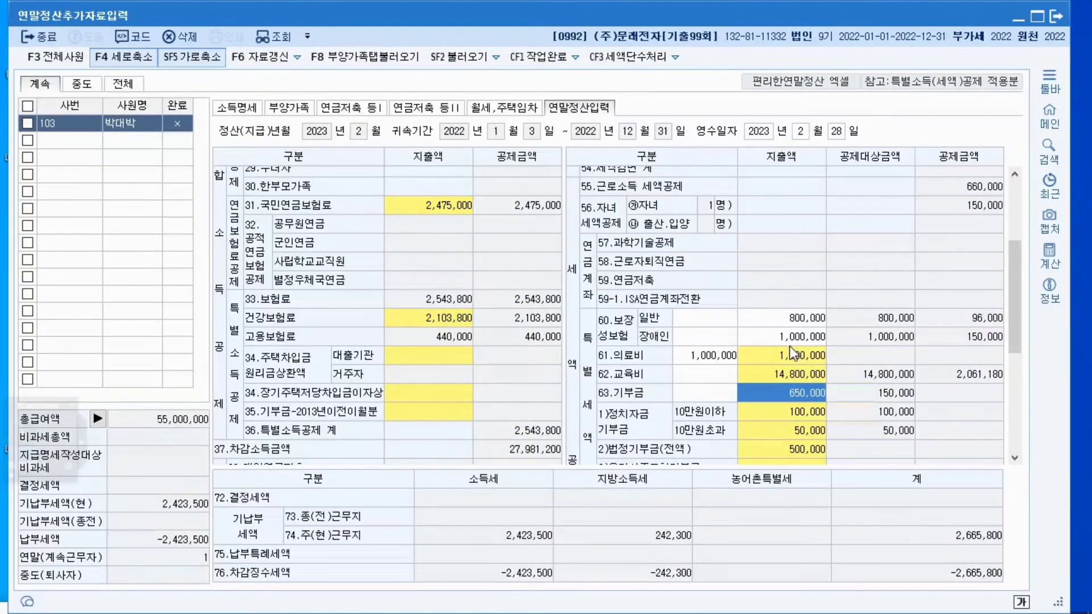
pyautogui.scroll(-5, 789, 346)
pyautogui.click(394, 342)
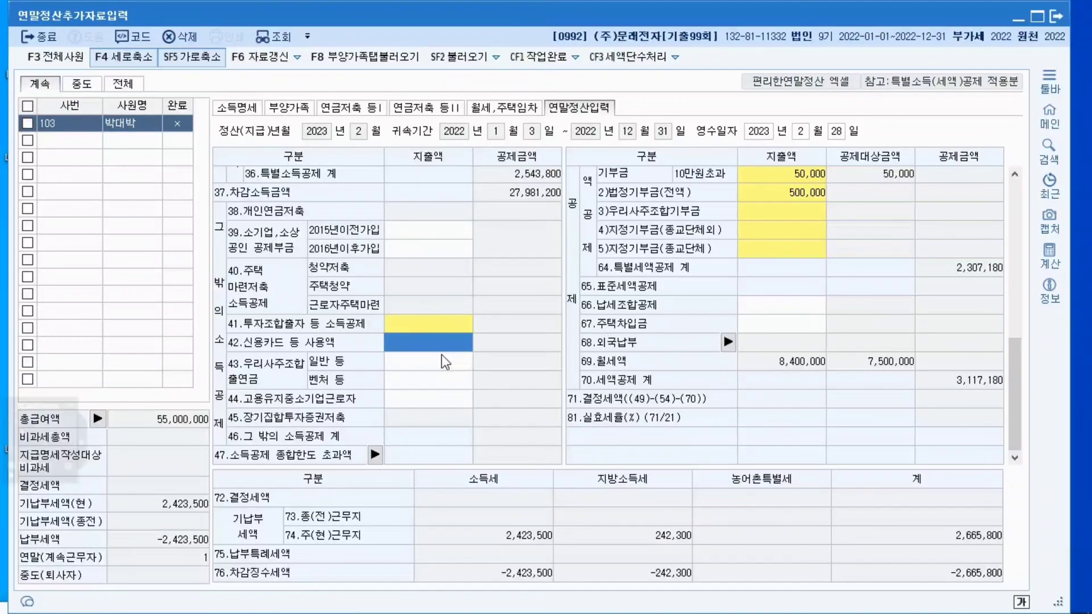
pyautogui.press('Return')
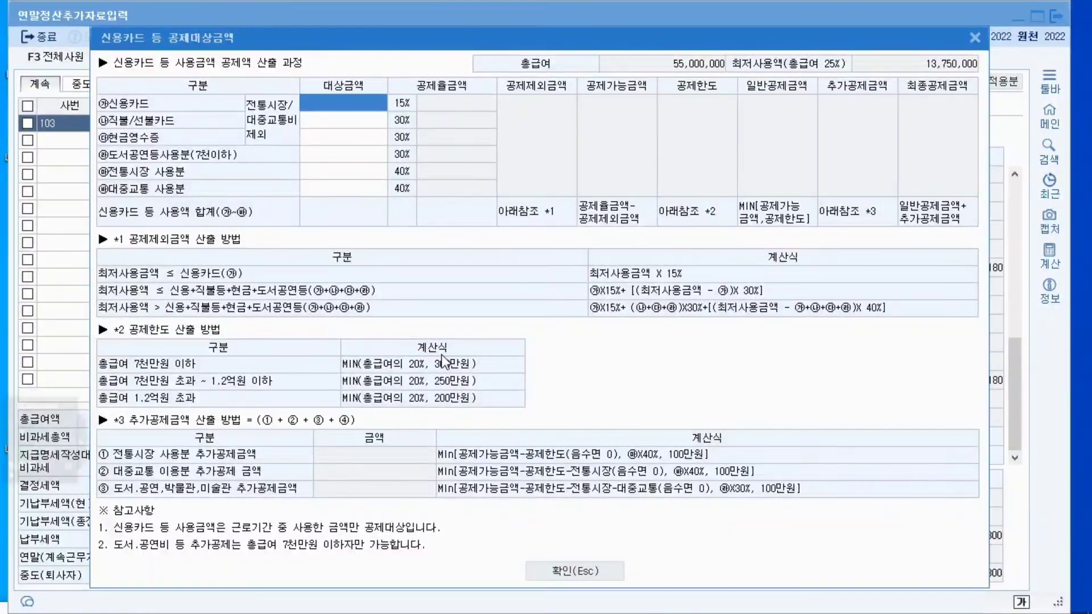
pyautogui.click(311, 173)
pyautogui.write('5000000')
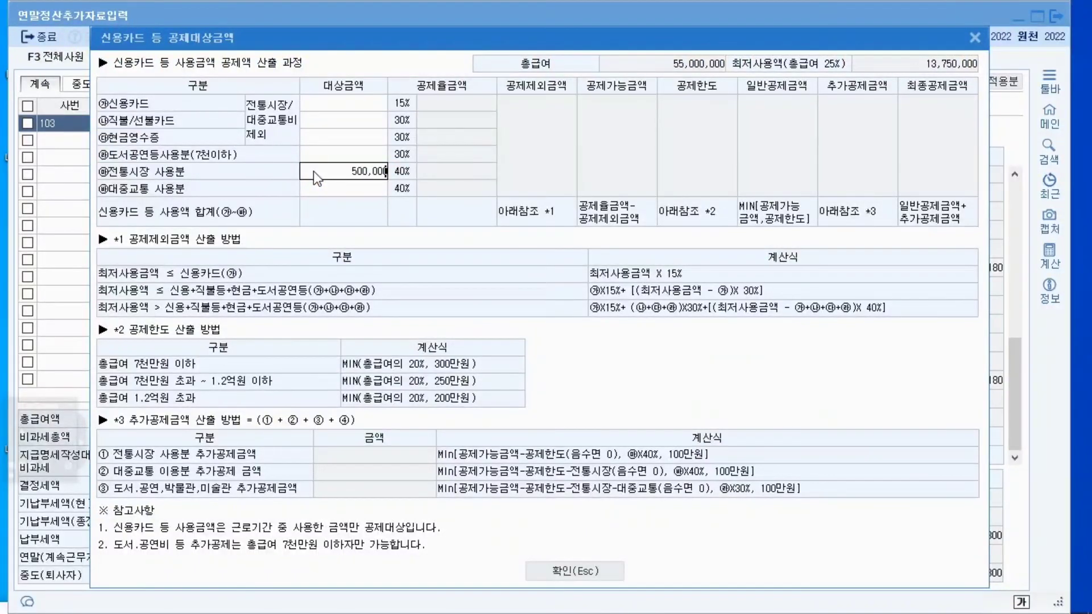
pyautogui.press('Return')
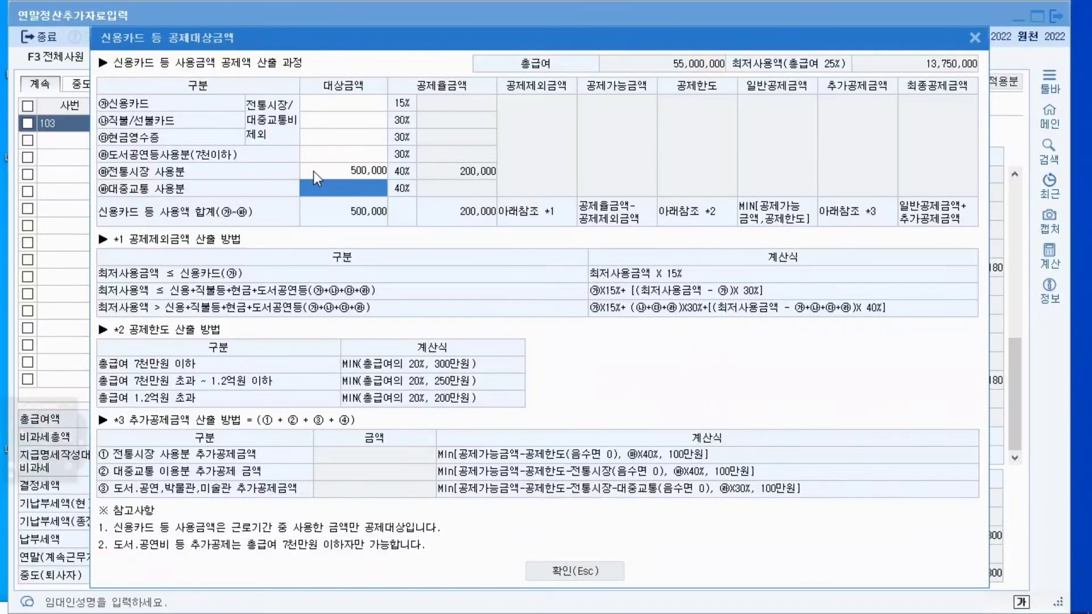
pyautogui.write('3000000')
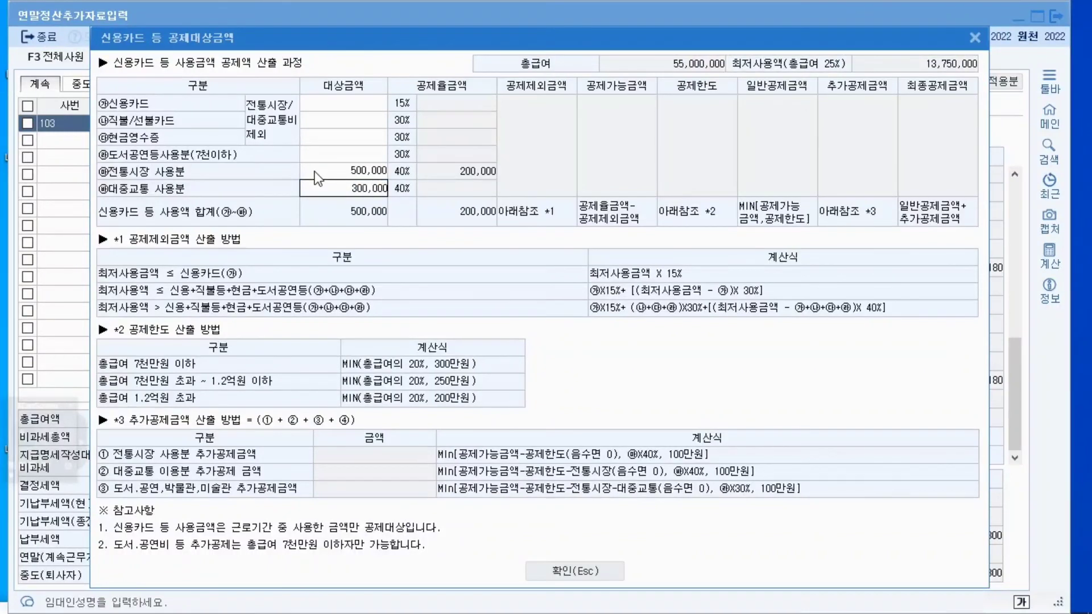
pyautogui.press('Return')
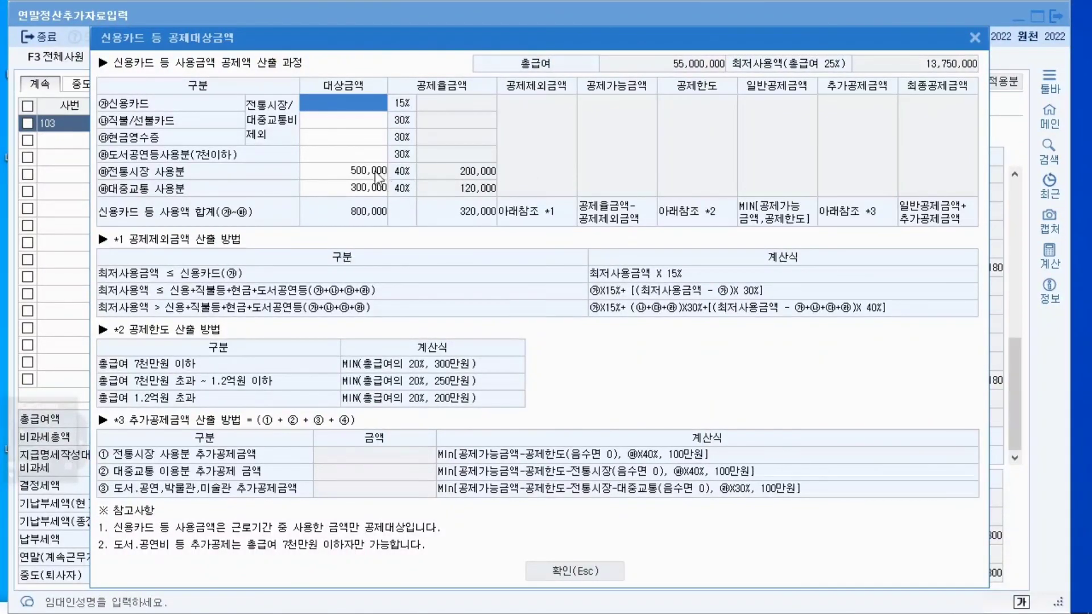
# Set the 신용카드 대상금액, excluding traditional market and public transport spending, to 21,700,000.
pyautogui.click(376, 173)
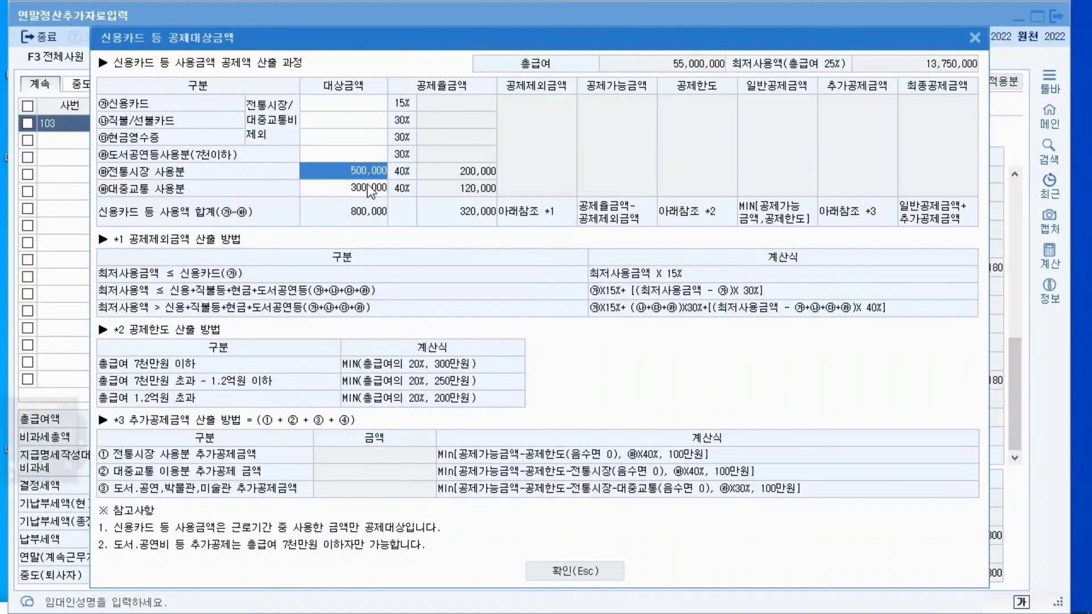
pyautogui.click(370, 189)
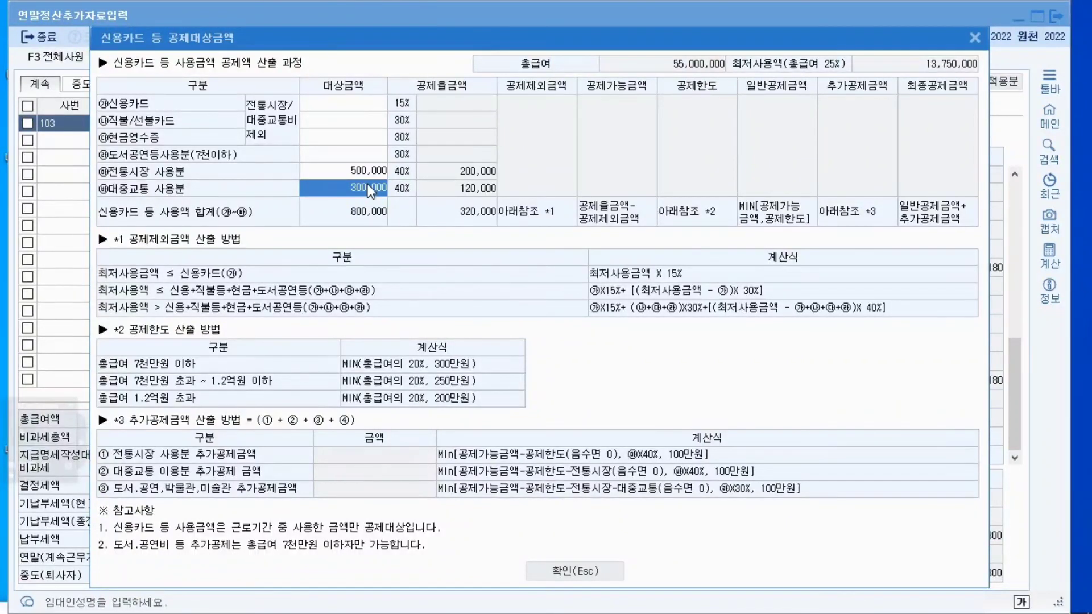
pyautogui.click(332, 106)
pyautogui.write('21')
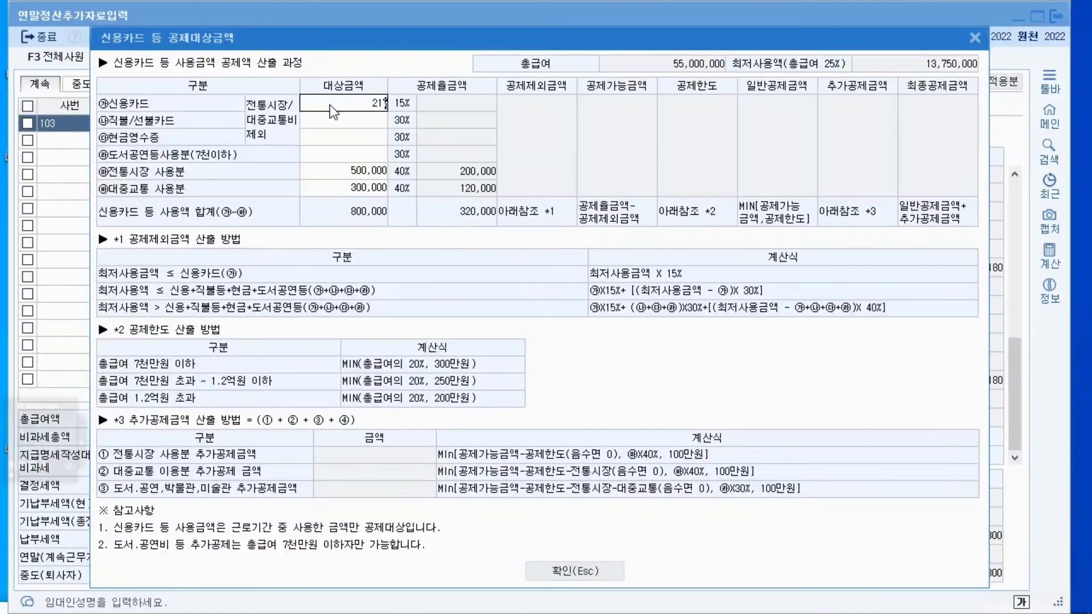
pyautogui.write(',700,000')
pyautogui.press('Return')
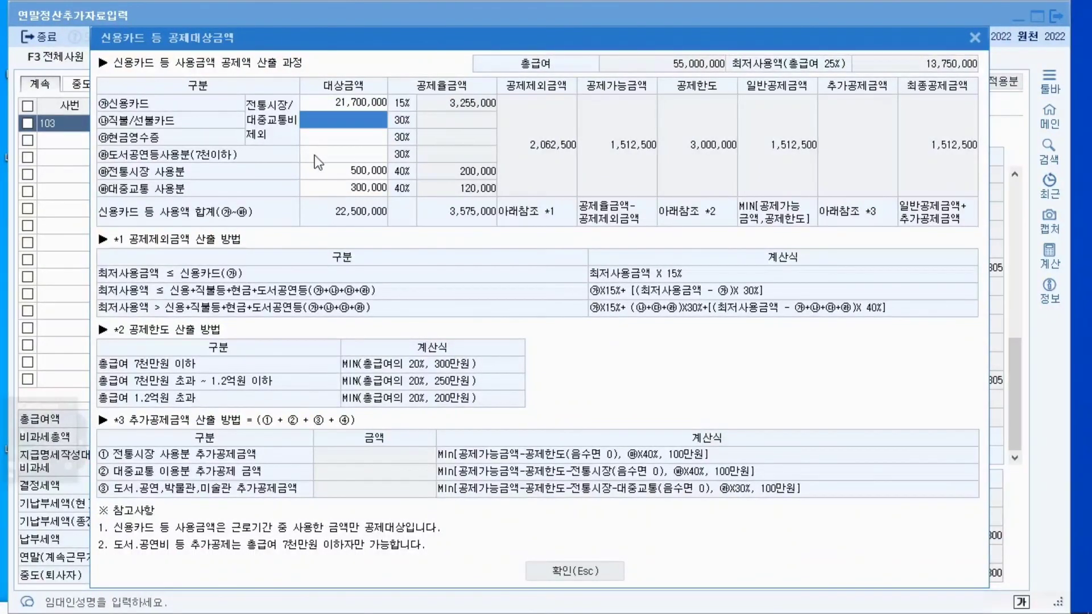
# Set the 현금영수증 대상금액 to 1,000,000 and confirm the 신용카드 등 공제대상금액 breakdown.
pyautogui.click(332, 139)
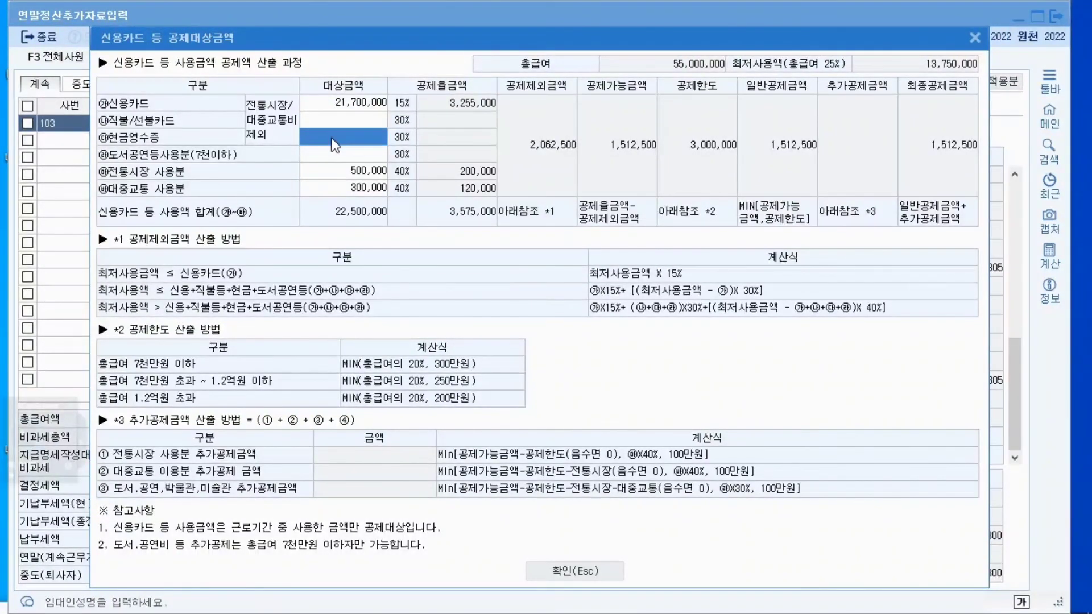
pyautogui.write('1000000')
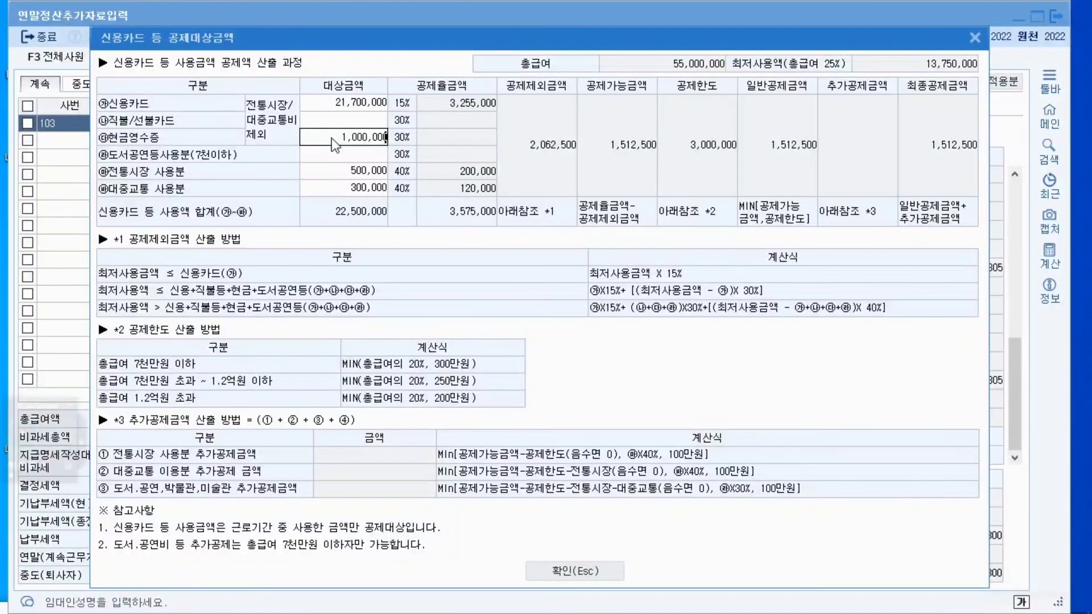
pyautogui.press('Return')
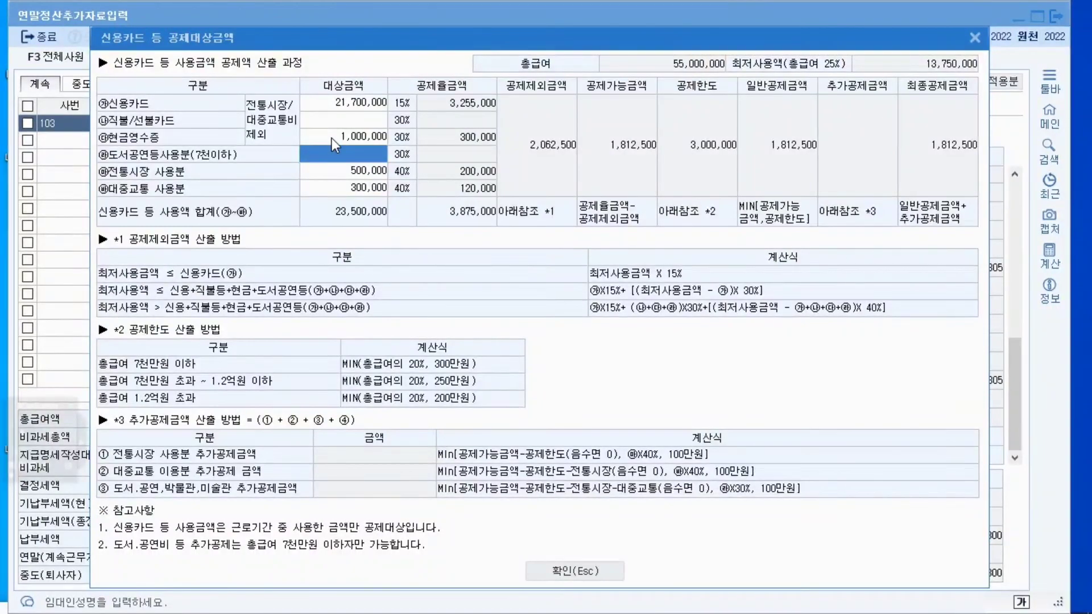
pyautogui.click(586, 570)
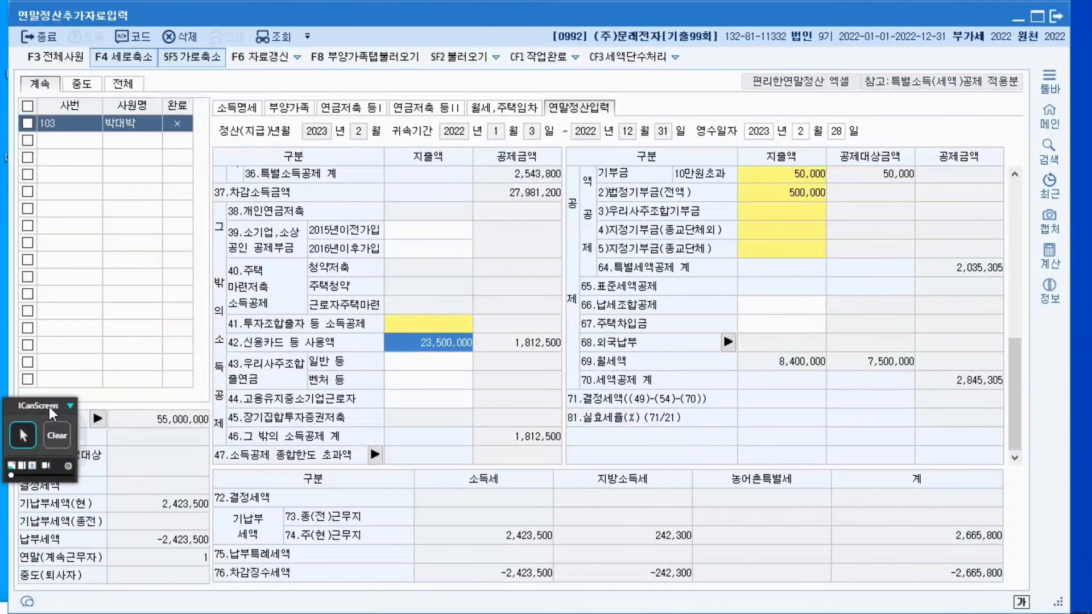
pyautogui.moveTo(64, 401)
pyautogui.mouseDown()
pyautogui.moveTo(73, 289)
pyautogui.moveTo(105, 238)
pyautogui.moveTo(119, 63)
pyautogui.mouseUp()
pyautogui.click(113, 242)
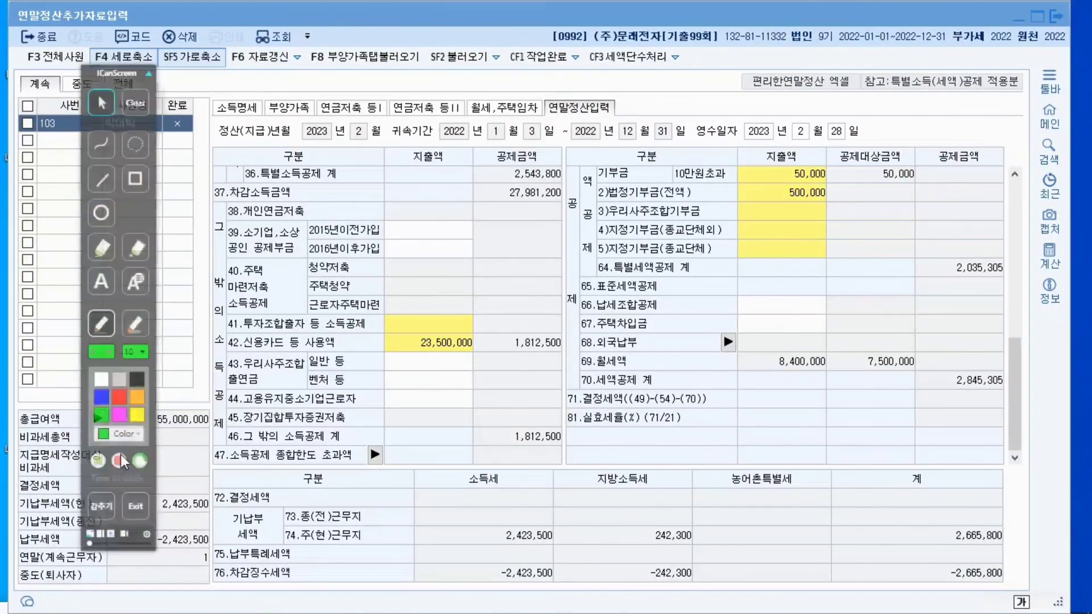